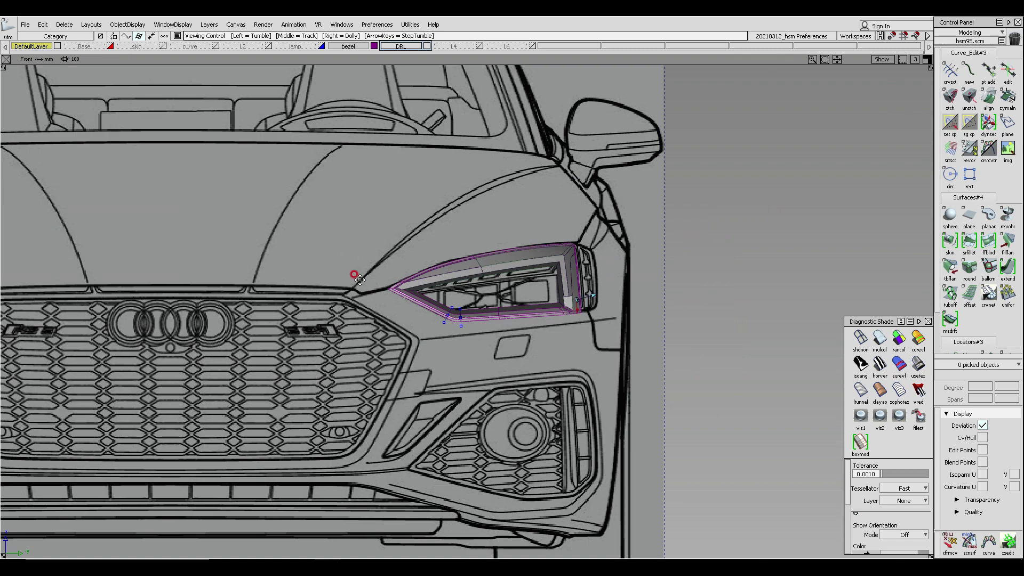
- Inspect the headlight bezel surfaces from the front, perspective and left views, with and without shading
middle_click_drag(354, 277, 189, 265, "alt+shift")
right_click_drag(189, 265, 377, 263, "alt+shift")
mouse_move(197, 294)
right_mouse_down("alt+shift")
mouse_move(262, 298)
mouse_move(210, 291)
right_mouse_up("alt+shift")
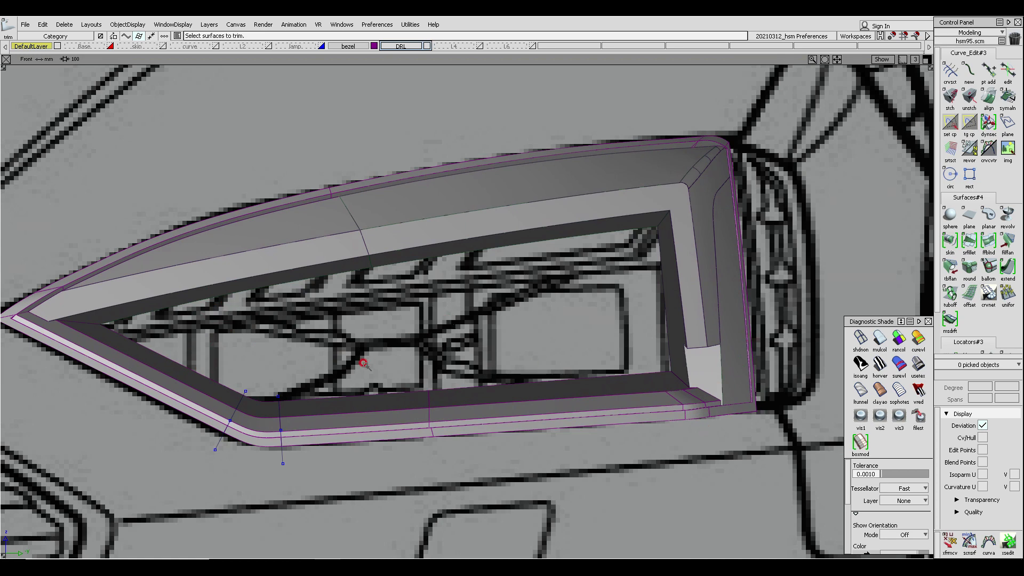
right_click_drag(363, 363, 519, 215, "ctrl+shift")
left_click_drag(533, 279, 278, 299, "alt+shift")
middle_click_drag(715, 354, 213, 320, "alt+shift")
left_click_drag(320, 304, 173, 309, "alt+shift")
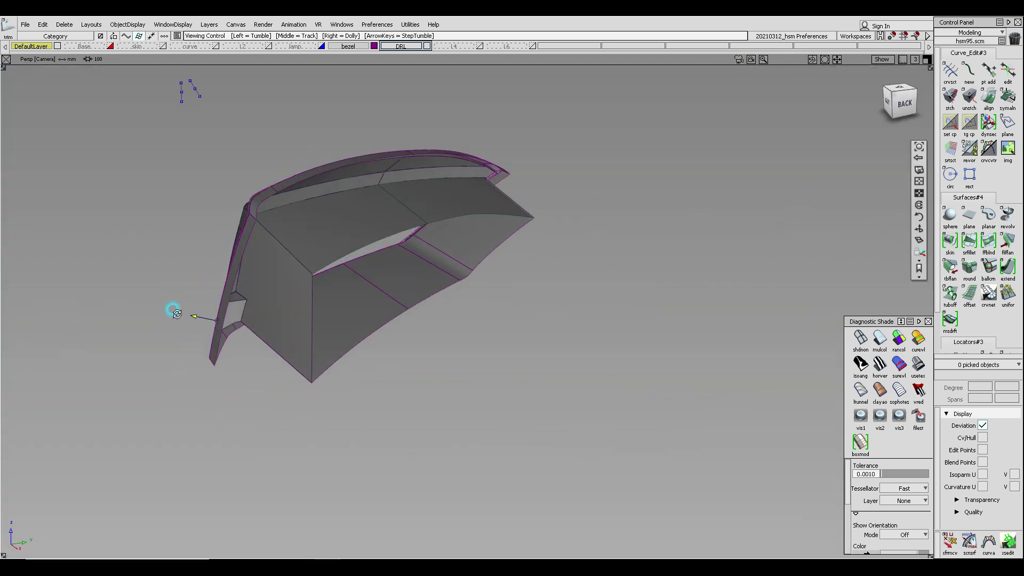
left_click_drag(384, 350, 375, 171, "alt+shift")
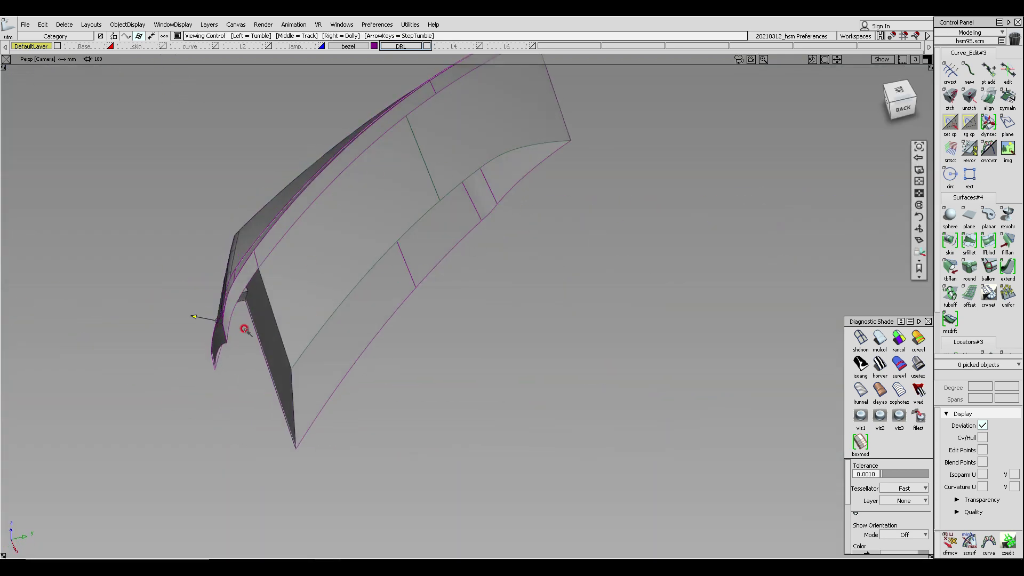
left_click_drag(244, 329, 579, 219, "alt+shift")
middle_click_drag(313, 242, 443, 251, "alt+shift")
right_click_drag(323, 251, 499, 246, "ctrl+shift")
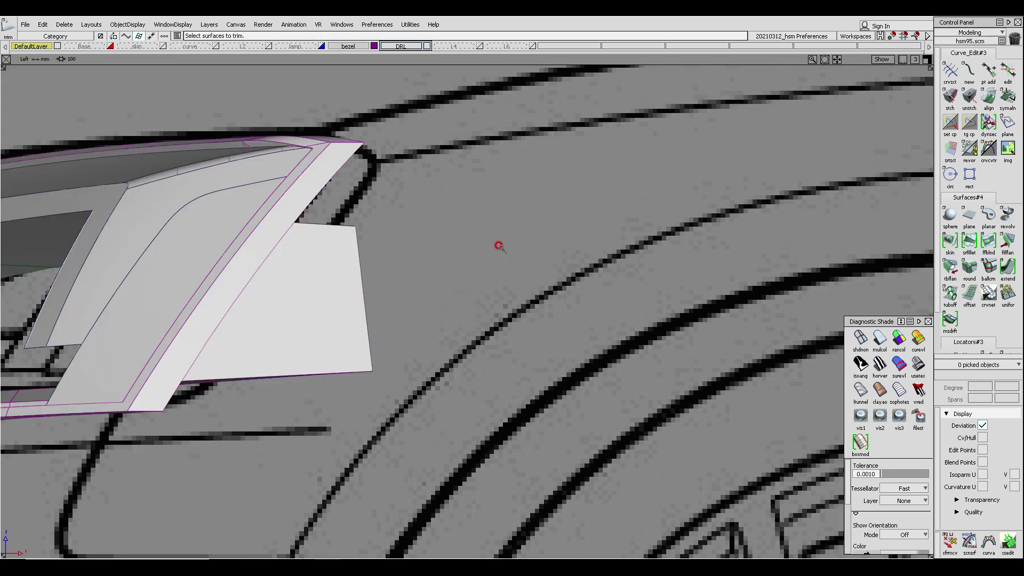
middle_click_drag(498, 246, 688, 256, "alt+shift")
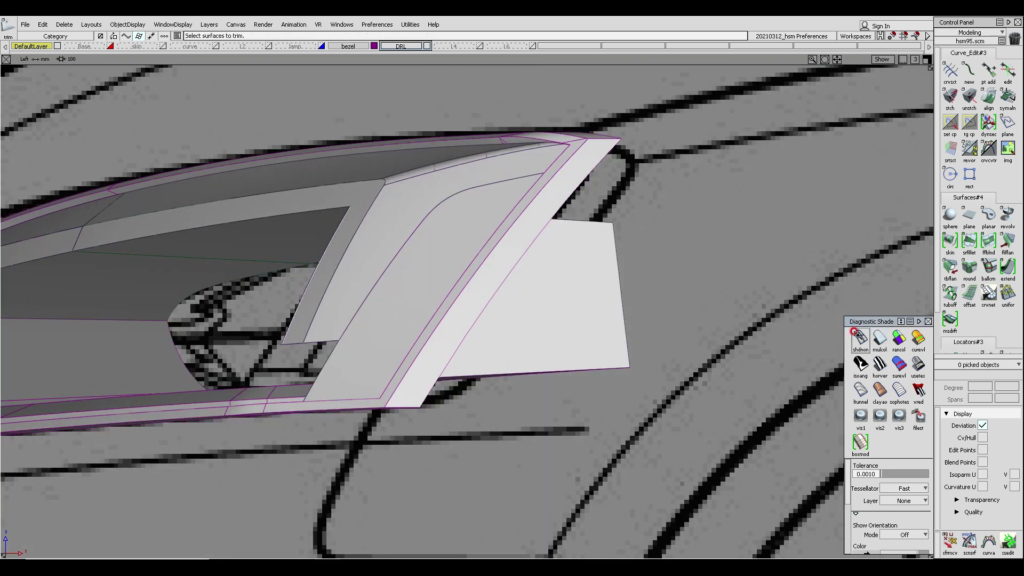
left_click(855, 333)
middle_click_drag(425, 249, 507, 215, "alt+shift")
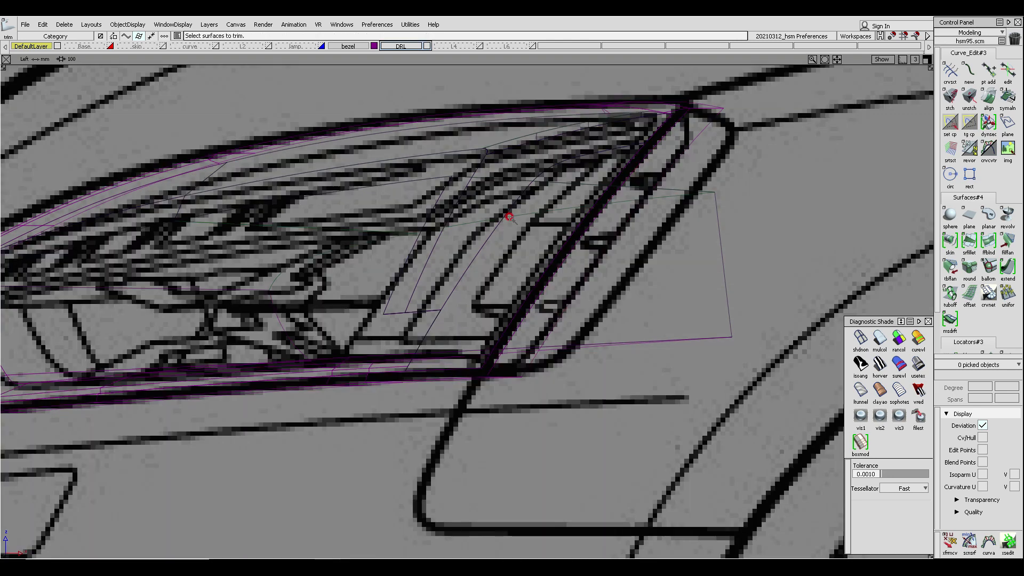
middle_click_drag(511, 218, 501, 243, "alt+shift")
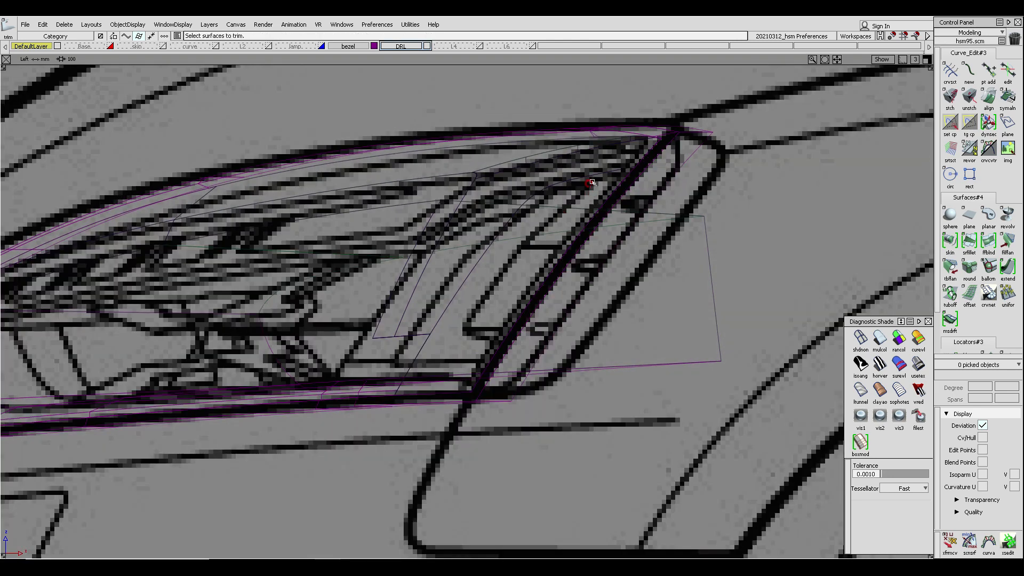
middle_click_drag(571, 208, 536, 208, "alt+shift")
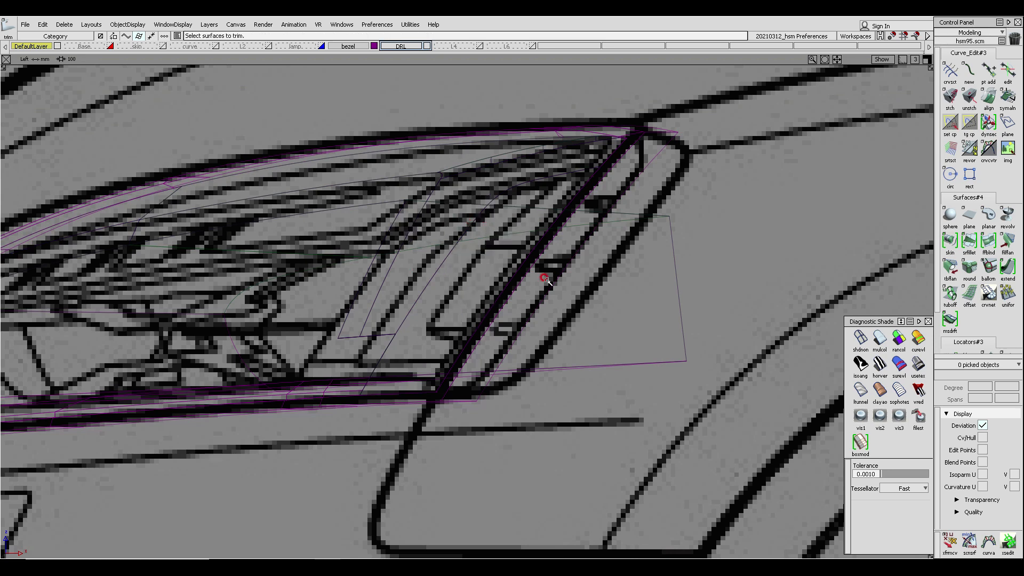
- Draw a vertical line in the front view running from above the headlight down past the bezel's lower edge
left_click(496, 235, "ctrl+shift")
left_click_drag(496, 236, 462, 225, "ctrl+shift")
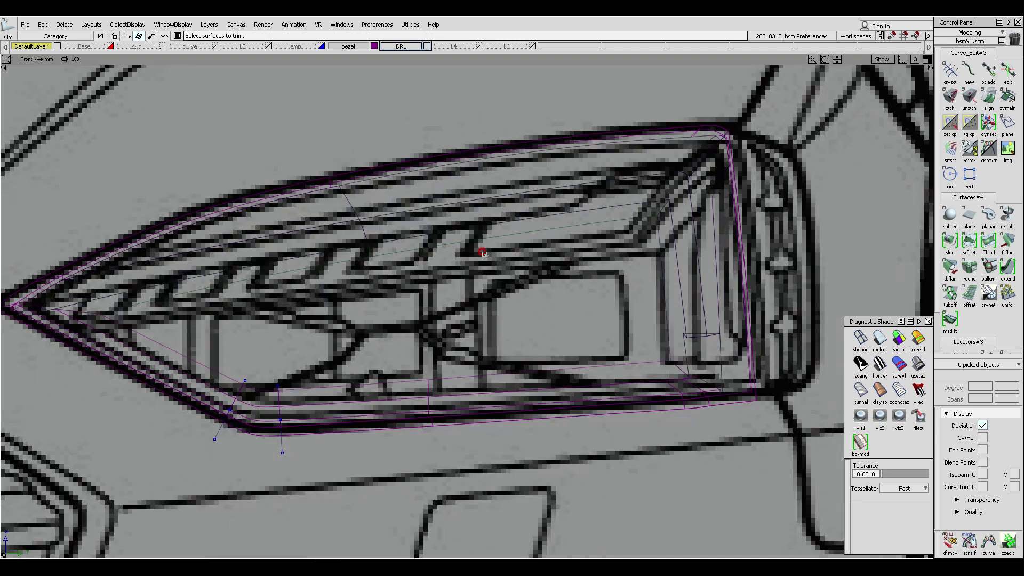
left_click_drag(472, 199, 453, 212, "ctrl+shift")
left_click(464, 132)
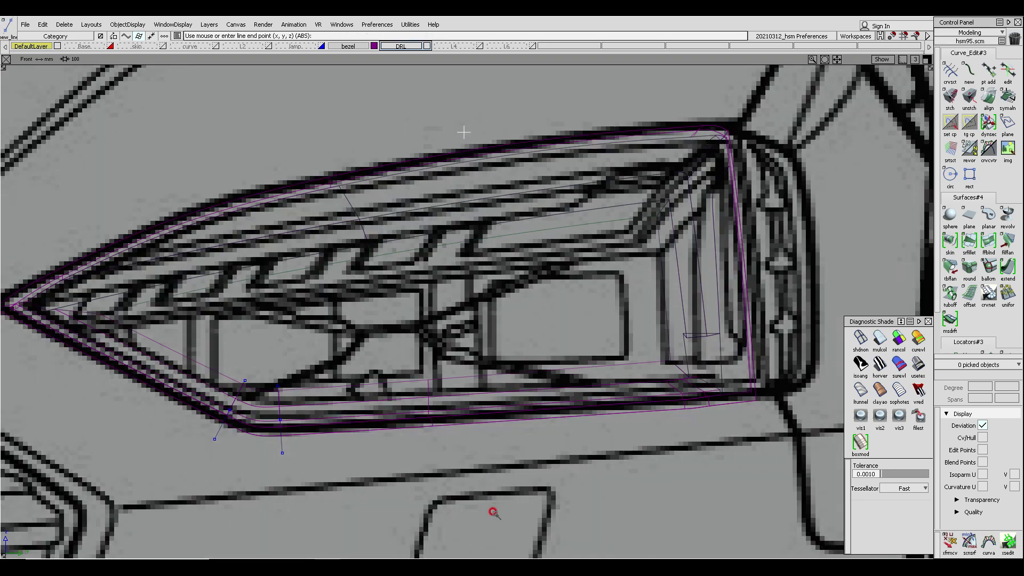
right_click(497, 527)
middle_click_drag(532, 471, 551, 429, "alt+shift")
right_click_drag(555, 434, 537, 488, "alt+shift")
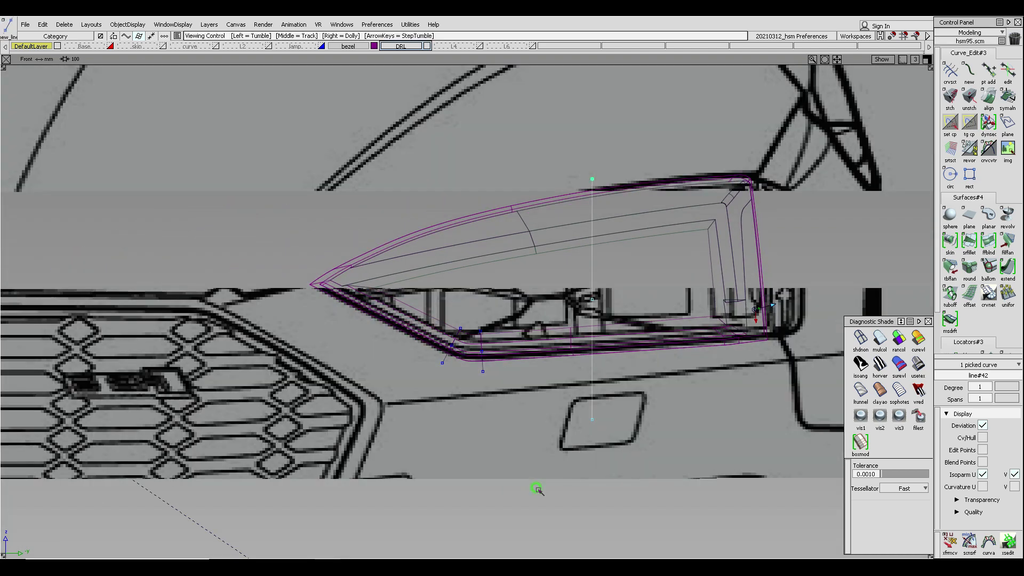
middle_click_drag(618, 483, 623, 438, "ctrl+shift")
mouse_move(641, 435)
middle_mouse_down()
mouse_move(624, 444)
mouse_move(648, 481)
middle_mouse_up()
- Try to project the vertical line onto the bezel's inner surfaces
left_click(880, 338)
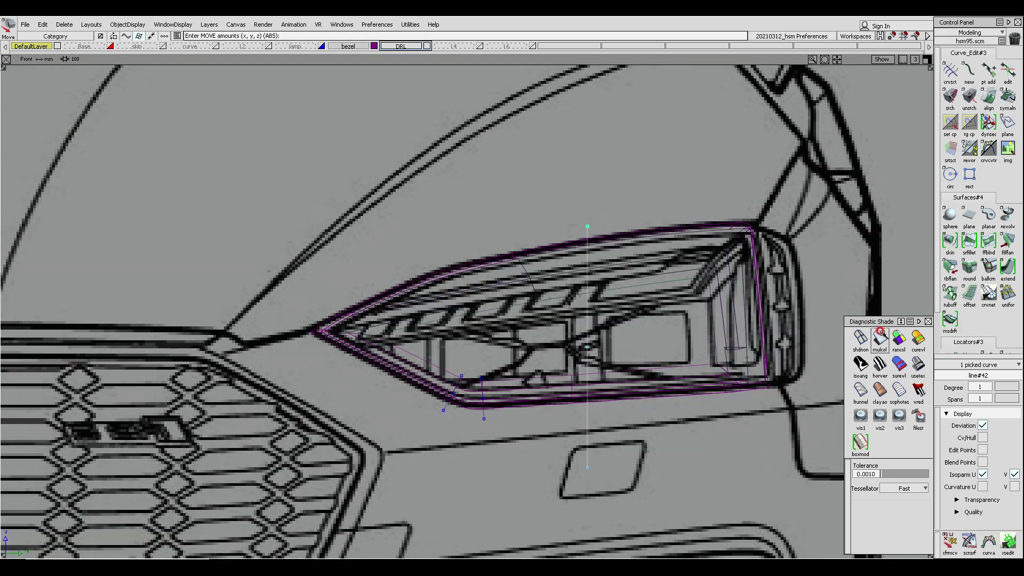
middle_click_drag(621, 383, 486, 364, "alt+shift")
right_click_drag(486, 364, 565, 375, "alt+shift")
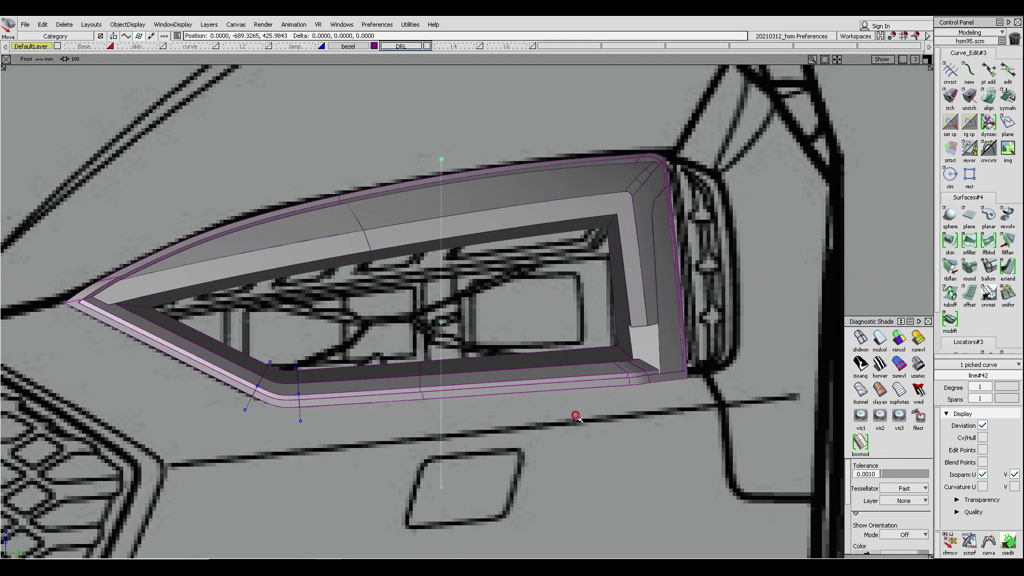
middle_click_drag(574, 418, 566, 419)
left_click_drag(477, 363, 450, 245, "ctrl+shift")
left_click_drag(413, 216, 413, 253, "ctrl+shift")
left_click(411, 251)
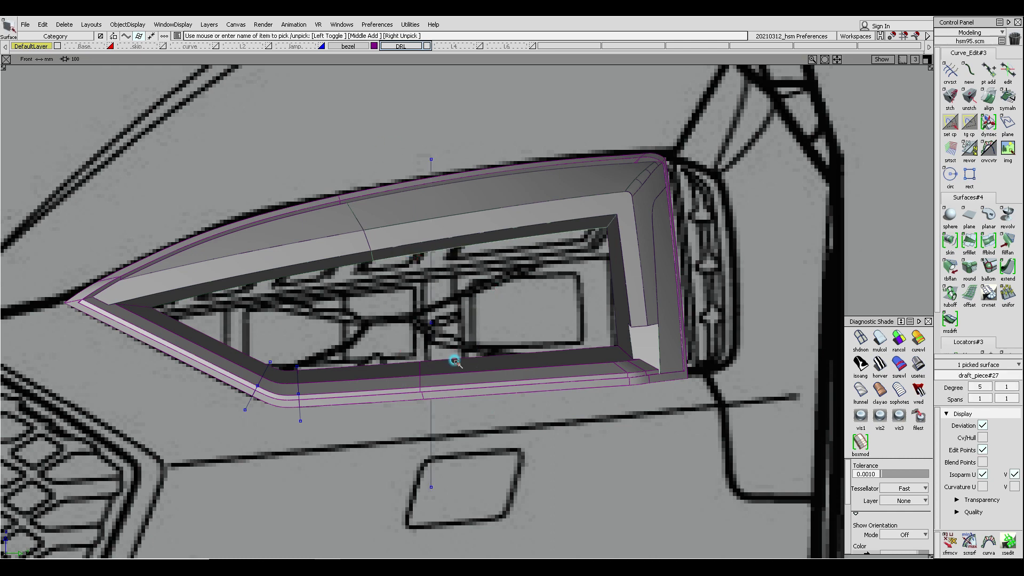
left_click(454, 362)
left_click(409, 368)
left_click(359, 256)
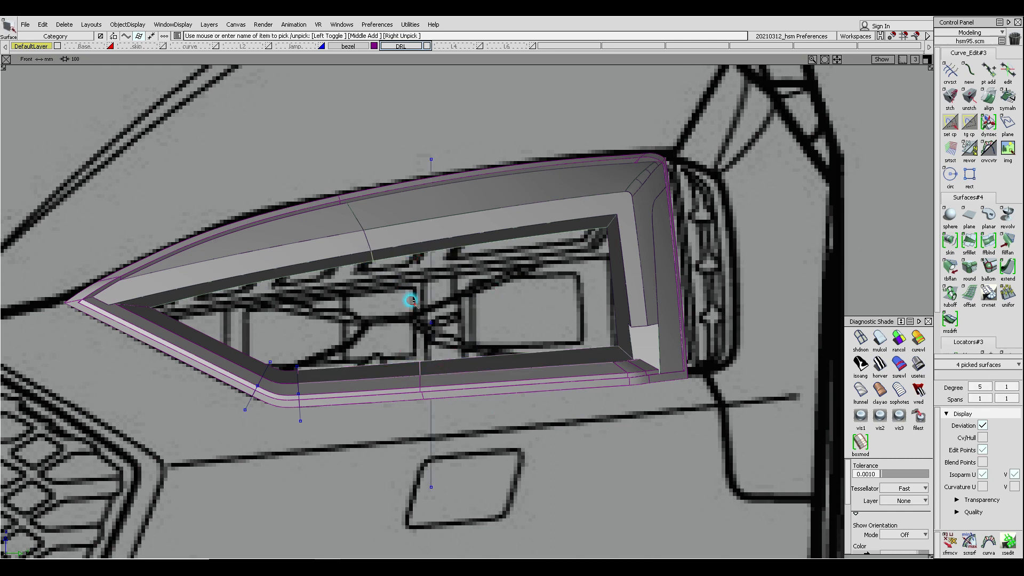
middle_click_drag(456, 320, 436, 307, "ctrl+shift")
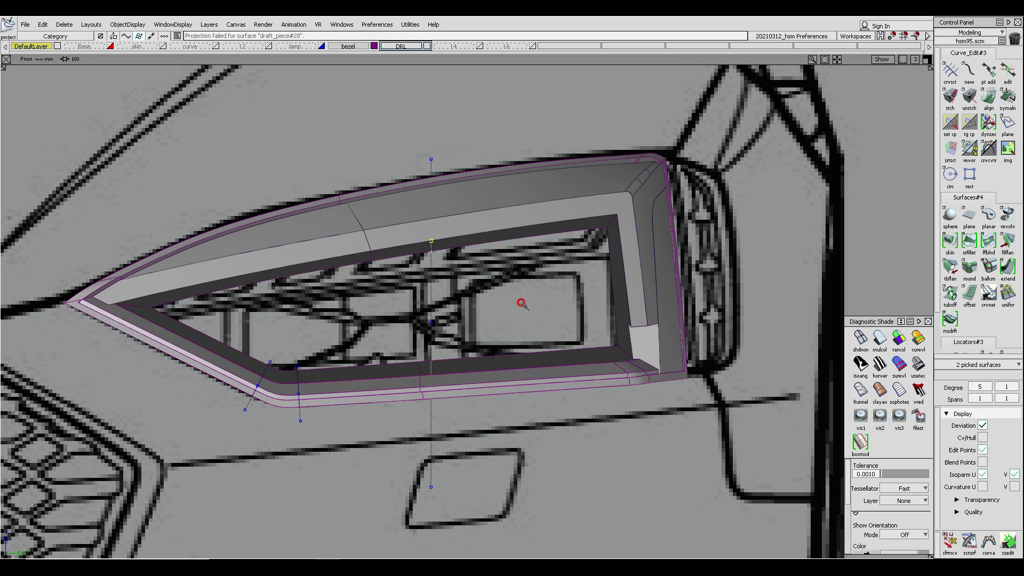
- In the left view, project the vertical line onto the three inner bezel surfaces to create curves on surface
key("F6")
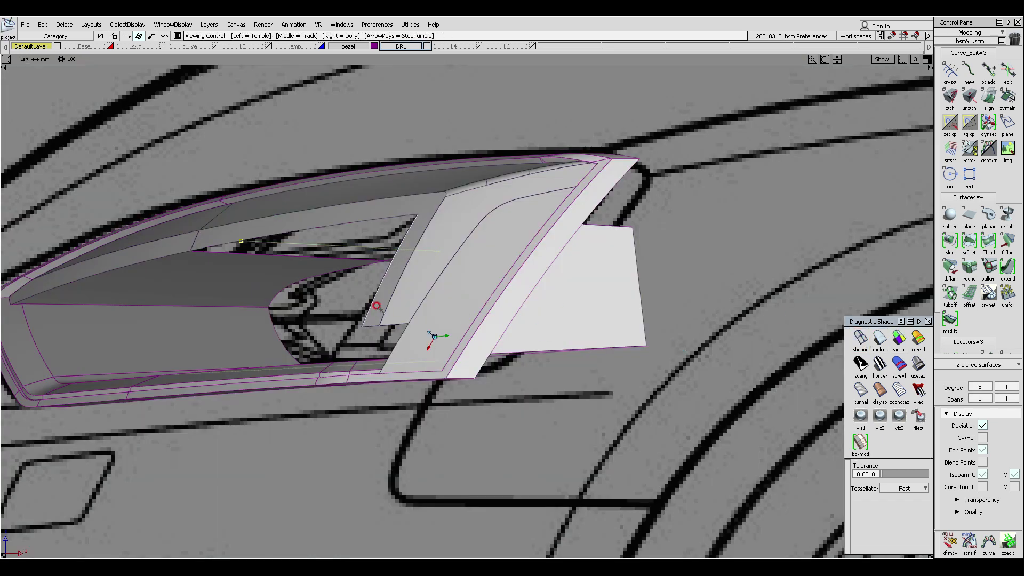
middle_click_drag(378, 307, 444, 310, "alt+shift")
left_click_drag(570, 388, 571, 310, "ctrl+shift")
left_click(861, 338)
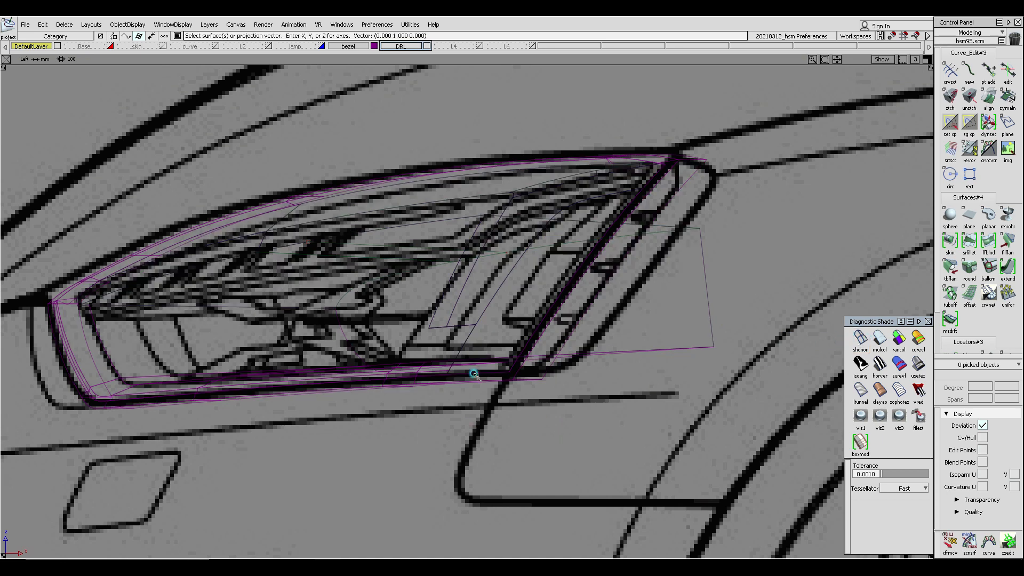
left_click_drag(622, 406, 368, 226, "ctrl+shift")
left_click_drag(178, 158, 681, 502)
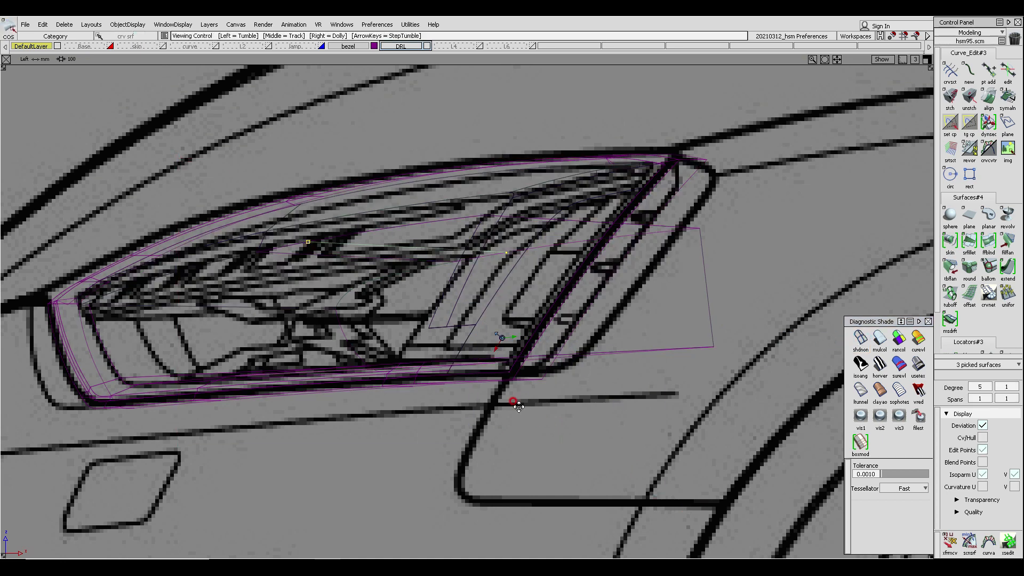
right_click_drag(514, 401, 536, 363, "alt+shift")
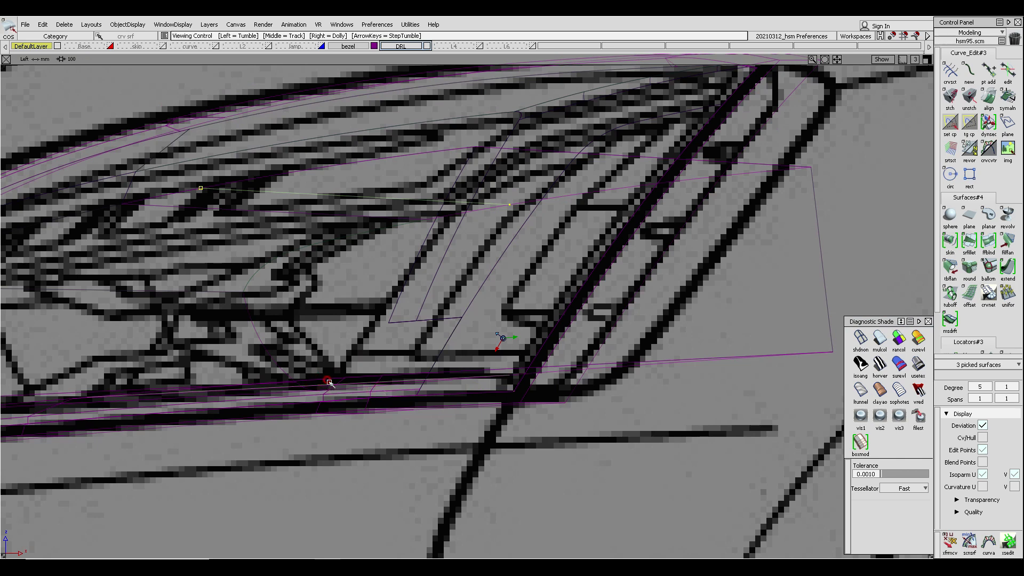
mouse_move(366, 371)
middle_mouse_down("alt+shift")
mouse_move(428, 373)
mouse_move(449, 389)
middle_mouse_up("alt+shift")
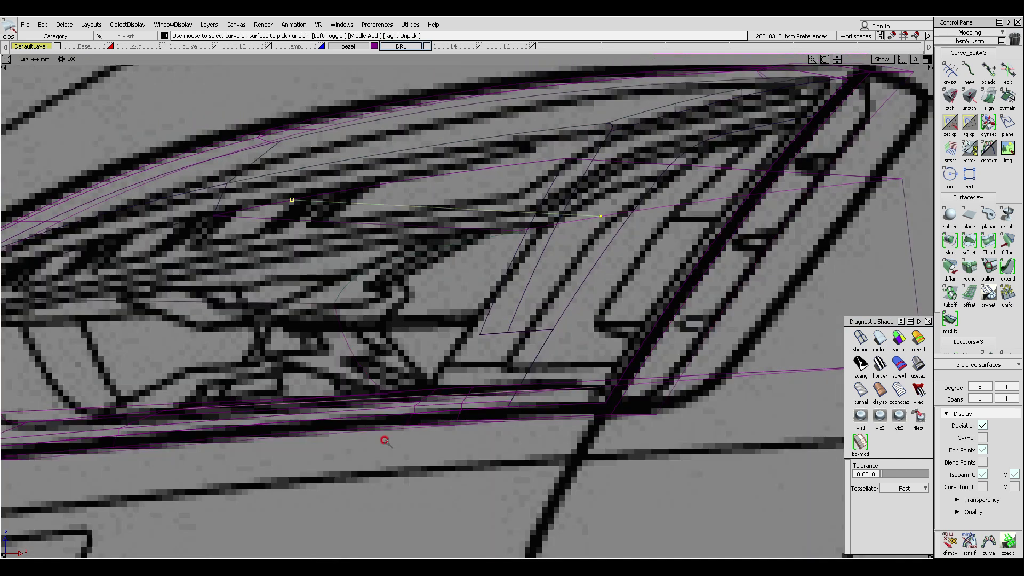
key("F8")
left_click_drag(348, 307, 379, 249, "ctrl+shift")
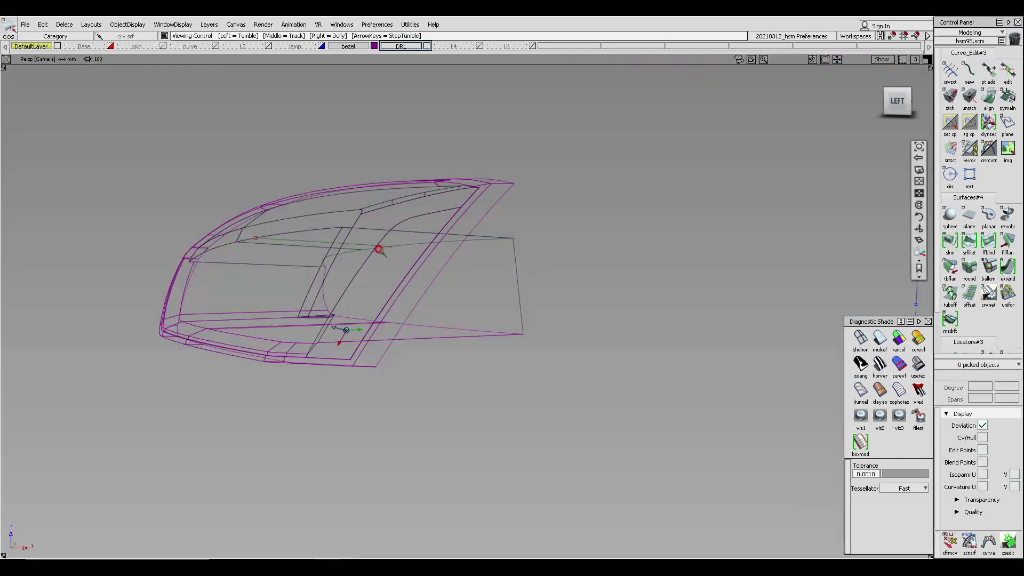
left_click(388, 248, "alt+shift")
right_click_drag(418, 343, 434, 266, "alt+shift")
left_click_drag(443, 264, 415, 270, "ctrl+shift")
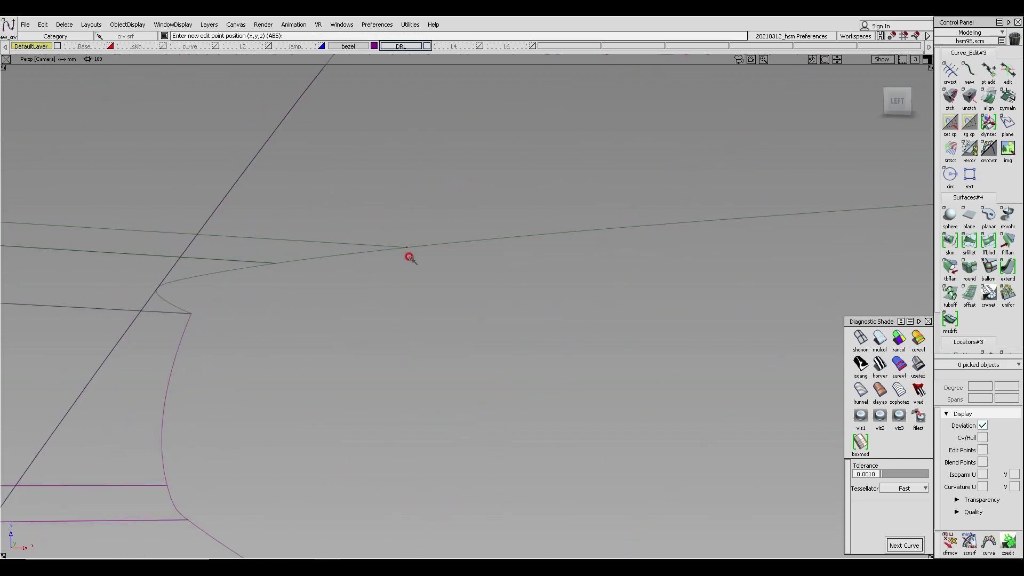
left_click(408, 256, "ctrl+alt")
right_click_drag(503, 299, 388, 314, "alt+shift")
left_click_drag(388, 316, 410, 379, "alt+shift")
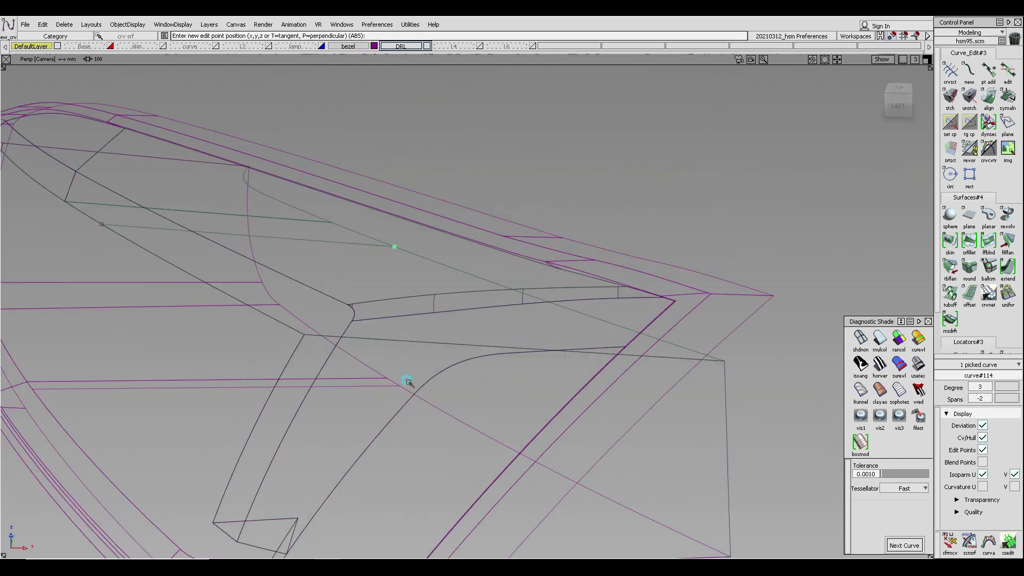
left_click_drag(334, 390, 408, 390, "alt+shift")
key("ctrl+z")
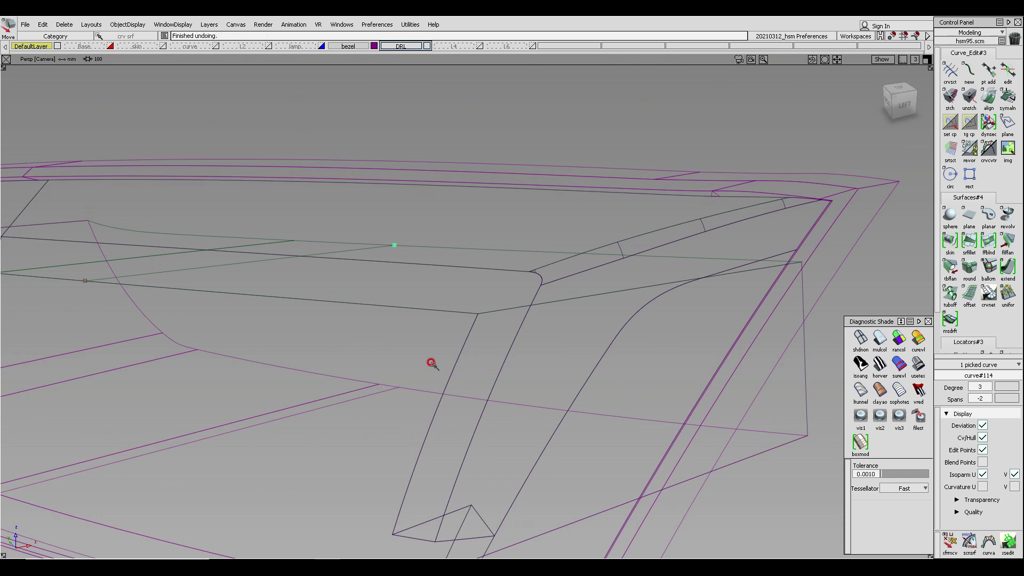
key("Delete")
left_click(442, 323)
middle_click_drag(399, 247, 382, 252, "ctrl+shift")
left_click(394, 245)
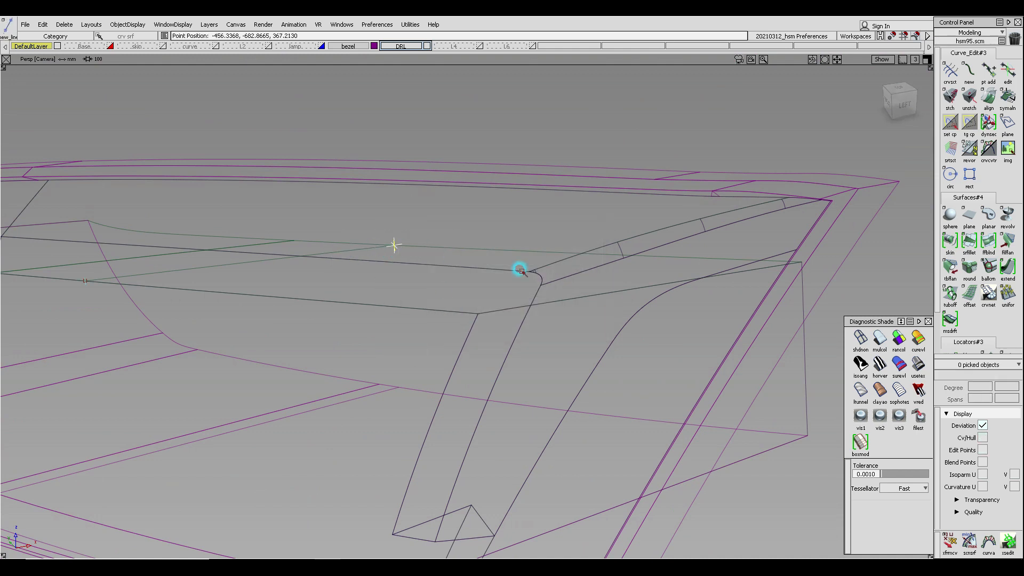
left_click(399, 388)
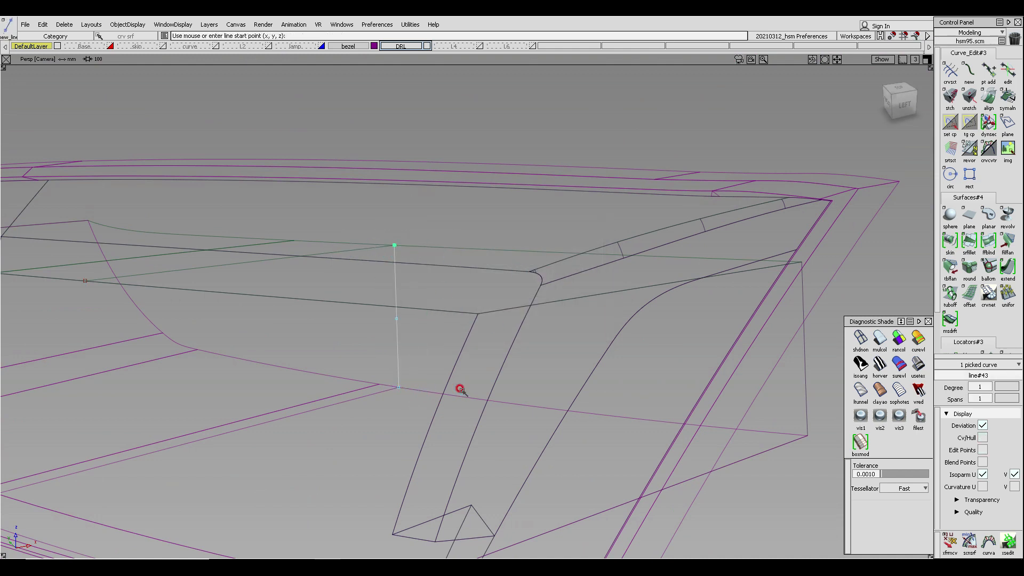
key("Delete")
- Draw an edit point curve from the projected point on the upper inner surface straight down to the bezel's lower edge
left_click(460, 319)
middle_click_drag(388, 241, 330, 243, "ctrl+shift")
left_click(394, 245)
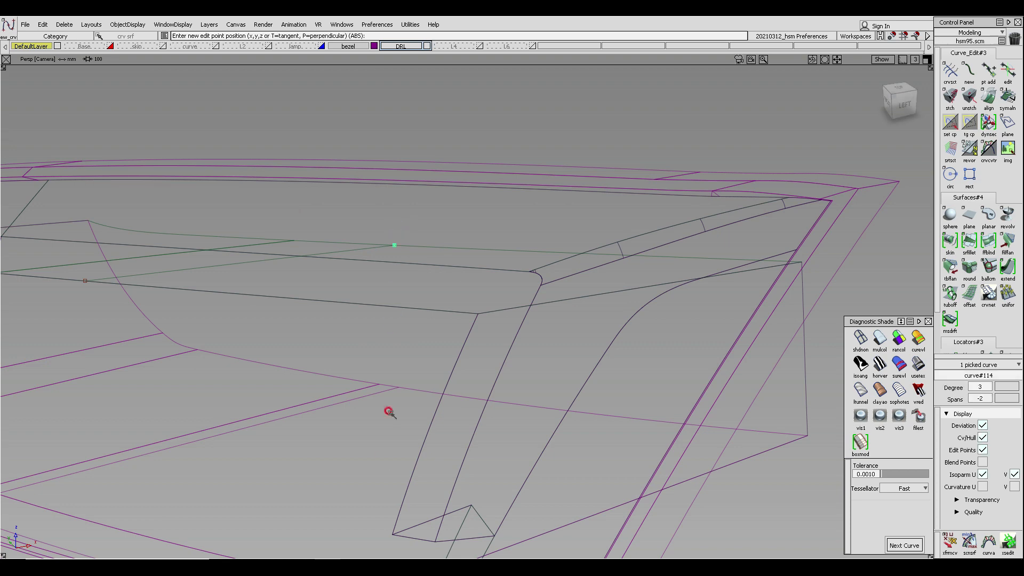
left_click(386, 386)
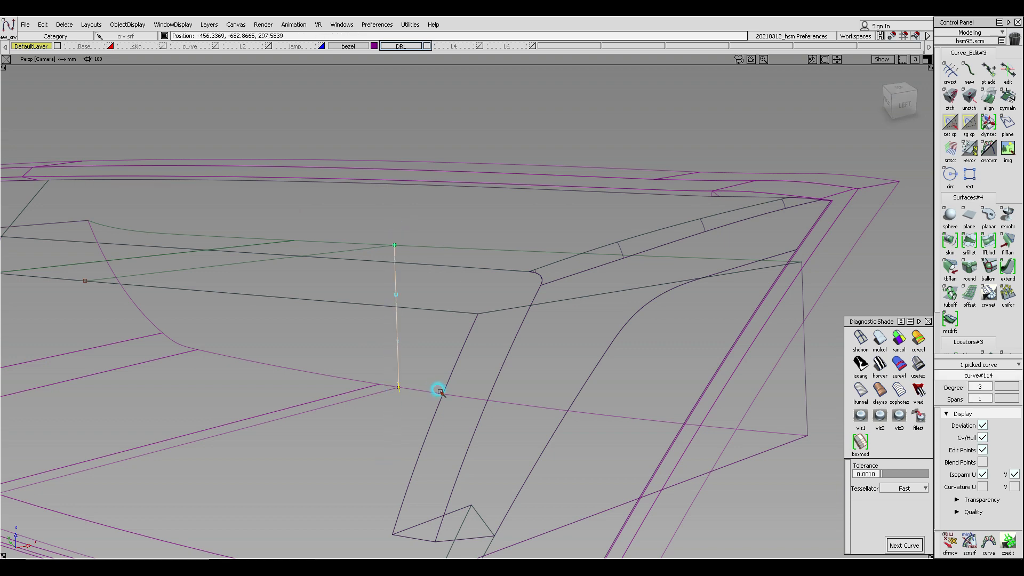
mouse_move(434, 411)
left_mouse_down("alt+shift")
mouse_move(404, 368)
mouse_move(642, 366)
left_mouse_up("alt+shift")
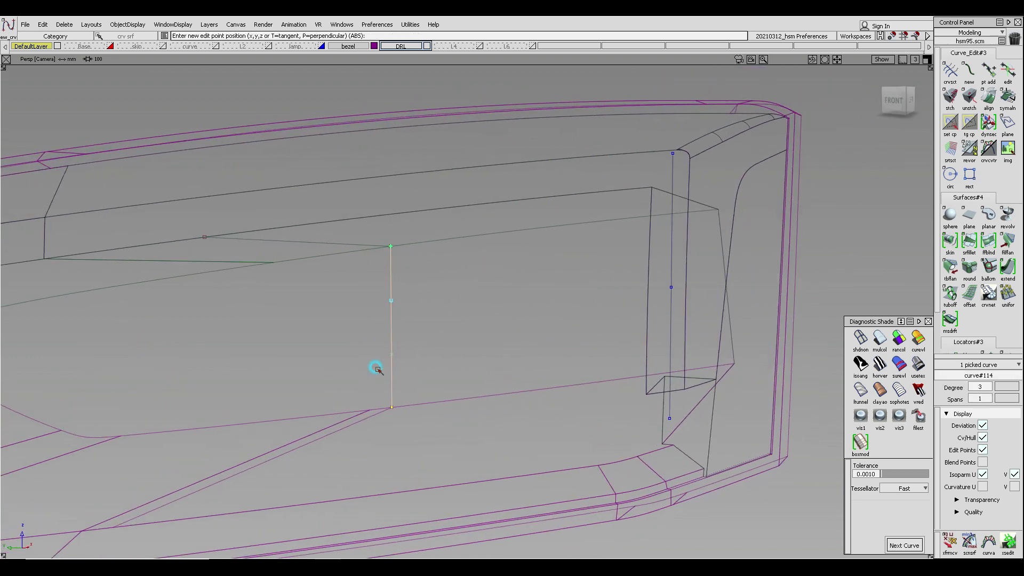
- In the left view, select the curve's two middle CVs and move them to bow the curve outward
key("F6")
middle_click_drag(539, 364, 471, 375, "alt+shift")
mouse_move(560, 427)
left_mouse_down("ctrl+shift")
mouse_move(553, 335)
mouse_move(522, 274)
mouse_move(559, 361)
left_mouse_up("ctrl+shift")
right_click_drag(559, 361, 586, 341, "alt+shift")
middle_click_drag(586, 341, 539, 306, "alt+shift")
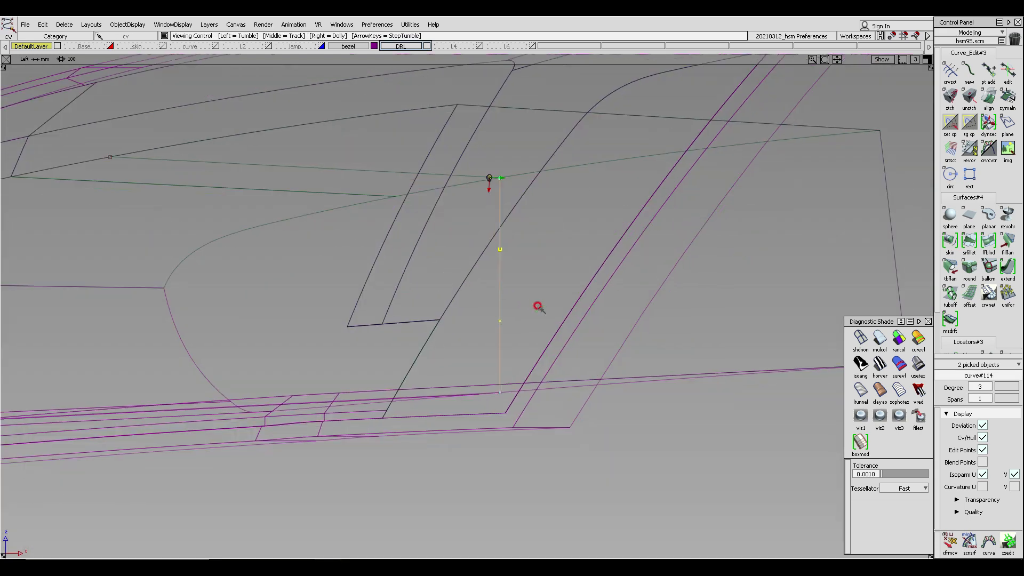
right_click(539, 354, "ctrl+shift")
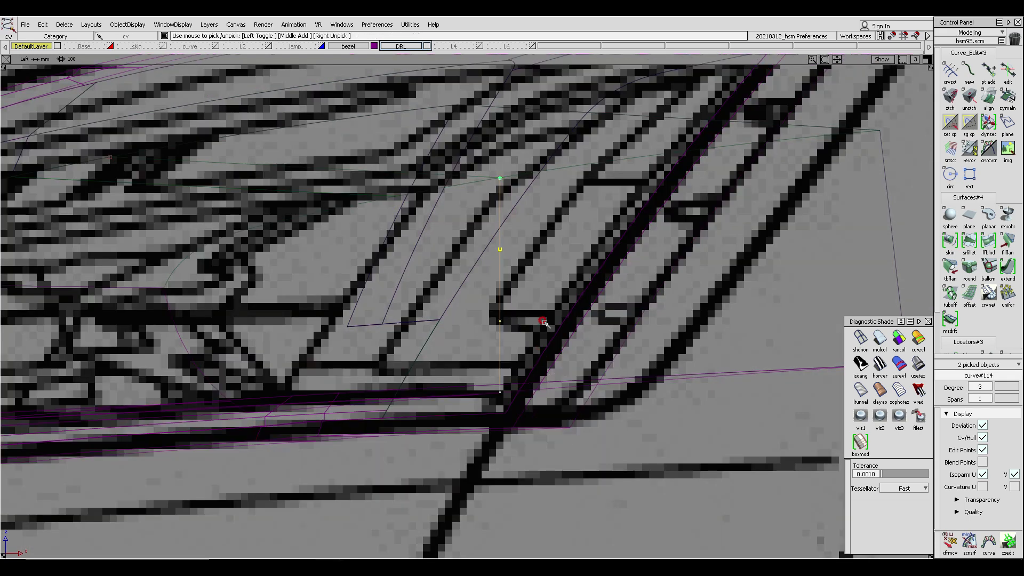
right_click_drag(544, 323, 542, 287, "ctrl+shift")
left_click_drag(536, 307, 561, 307)
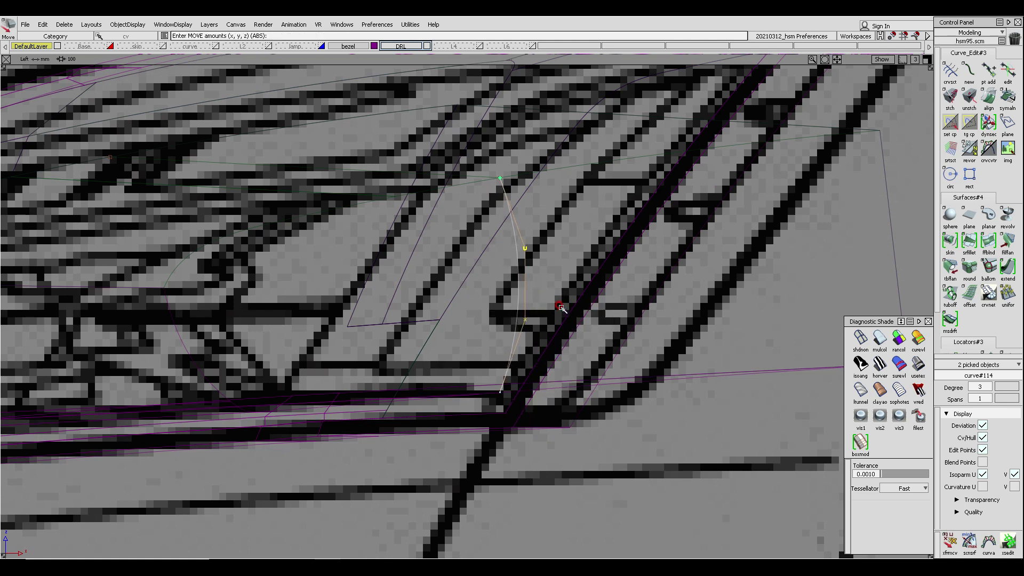
- Scale the middle CVs to about 0.35 and shift them about 5.19 sideways to refine the curve's bow
mouse_move(560, 308)
right_mouse_down("ctrl+shift")
mouse_move(565, 339)
mouse_move(565, 315)
mouse_move(576, 315)
right_mouse_up("ctrl+shift")
left_click_drag(586, 354, 590, 316)
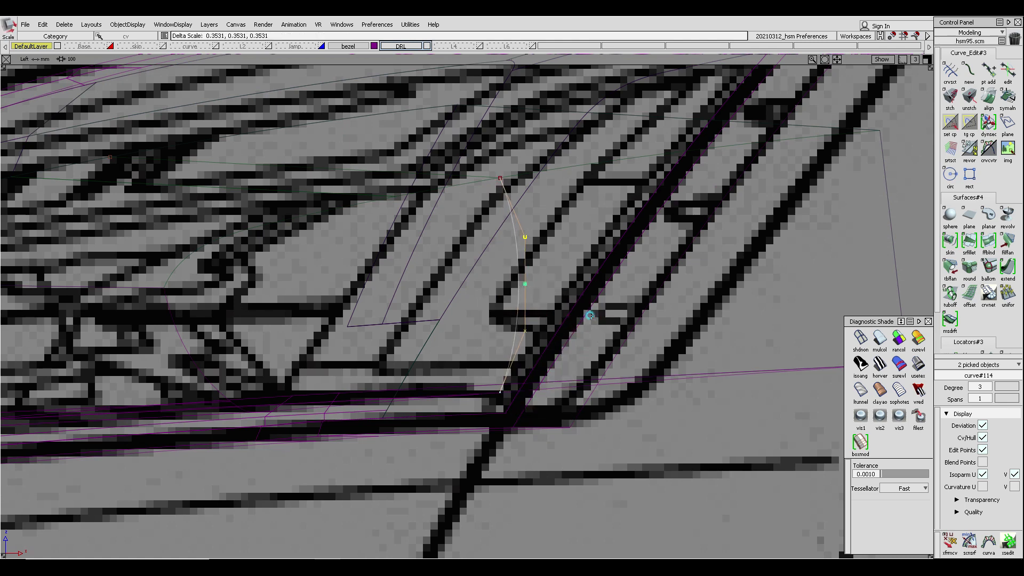
right_click_drag(585, 341, 581, 323, "ctrl+shift")
middle_click_drag(587, 322, 603, 322)
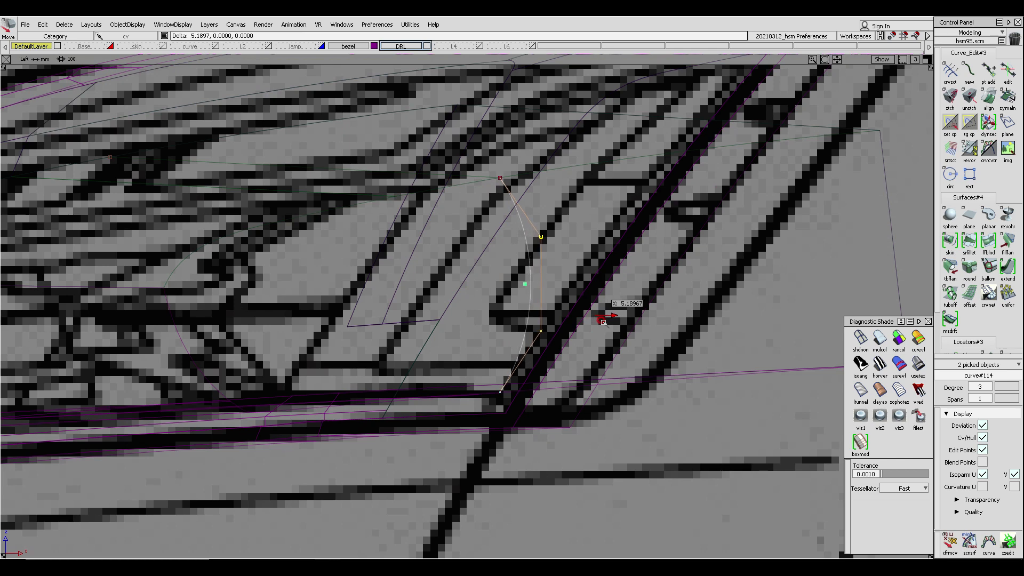
- Move the curve's middle CVs a little further to refine its bow
right_click_drag(603, 322, 567, 309, "alt+shift")
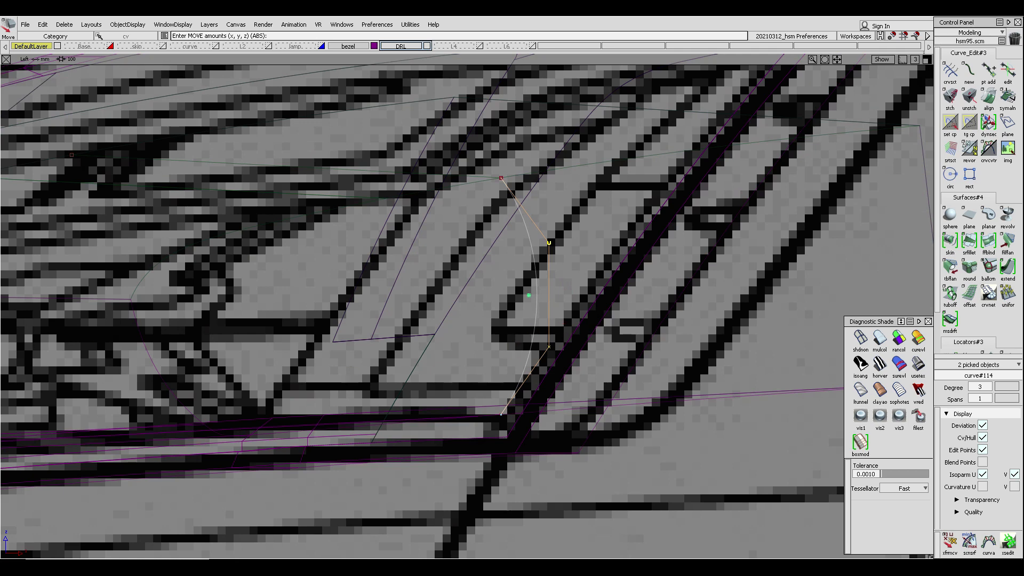
- Switch to the photo viewer and examine the Audi RS5 reference photos, zooming into the headlight detail
left_click_drag(0, 83, 395, 61)
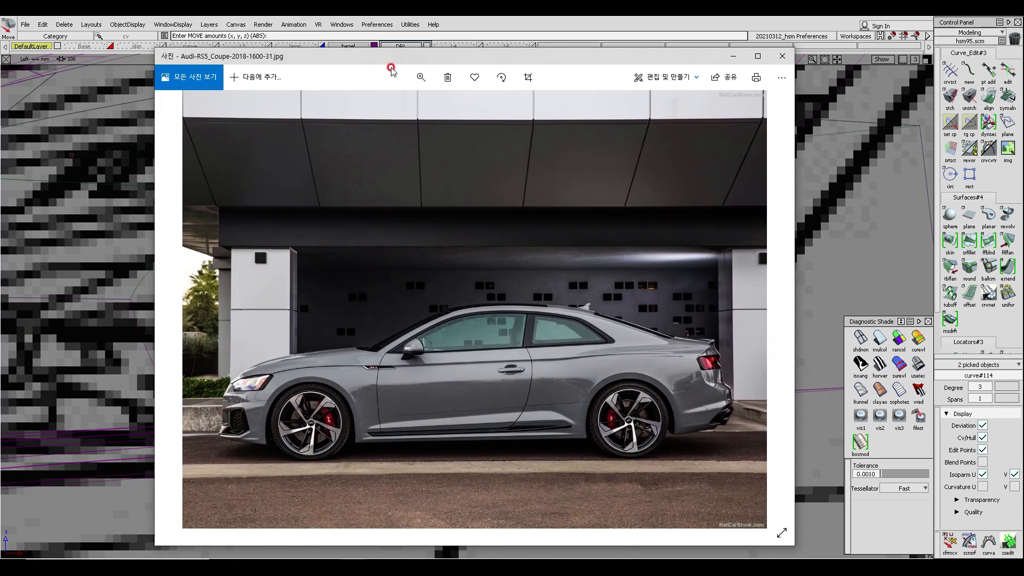
left_click(782, 56)
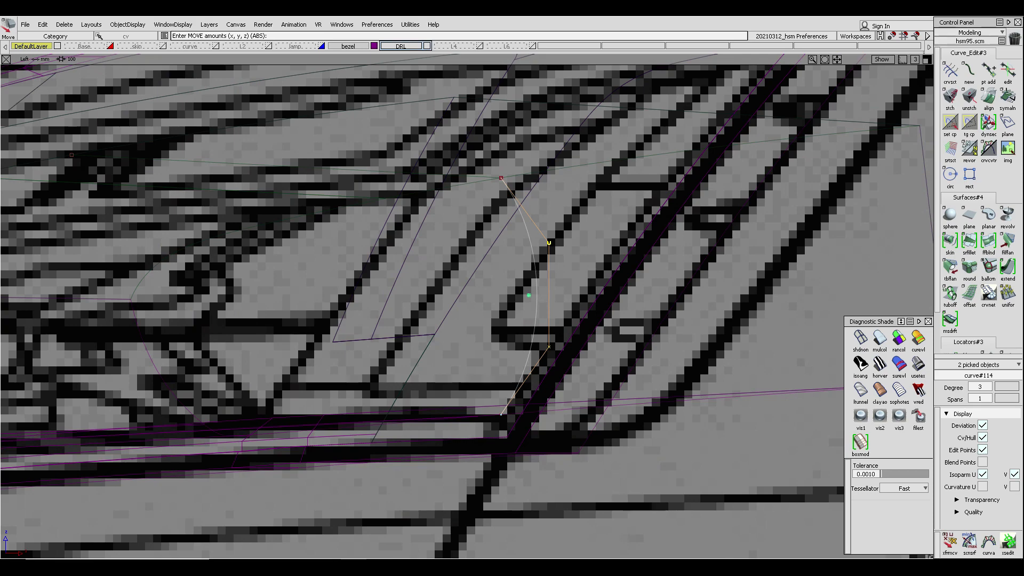
left_click_drag(0, 59, 369, 62)
left_click(768, 65)
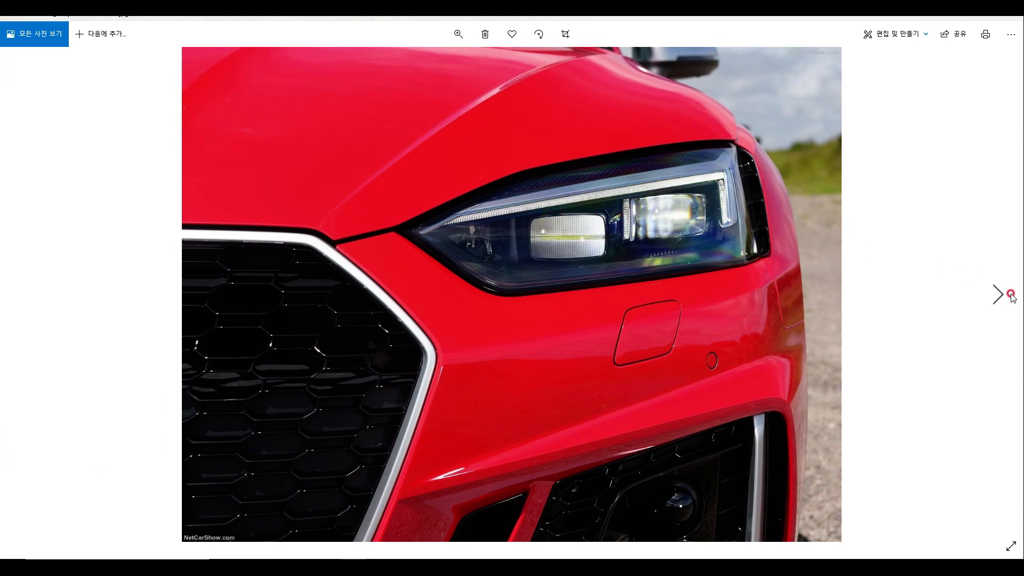
left_click(998, 295)
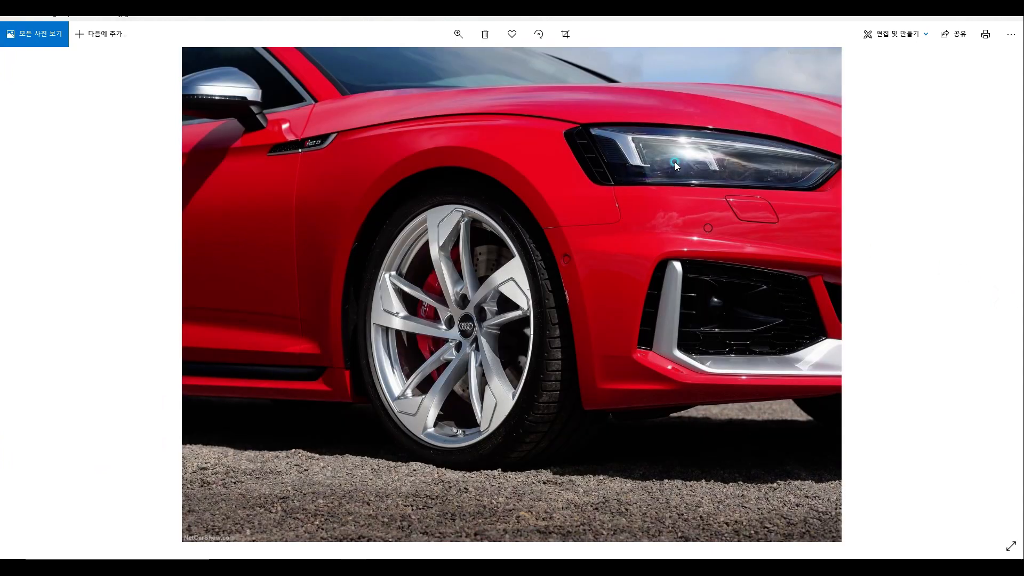
left_click(1000, 300)
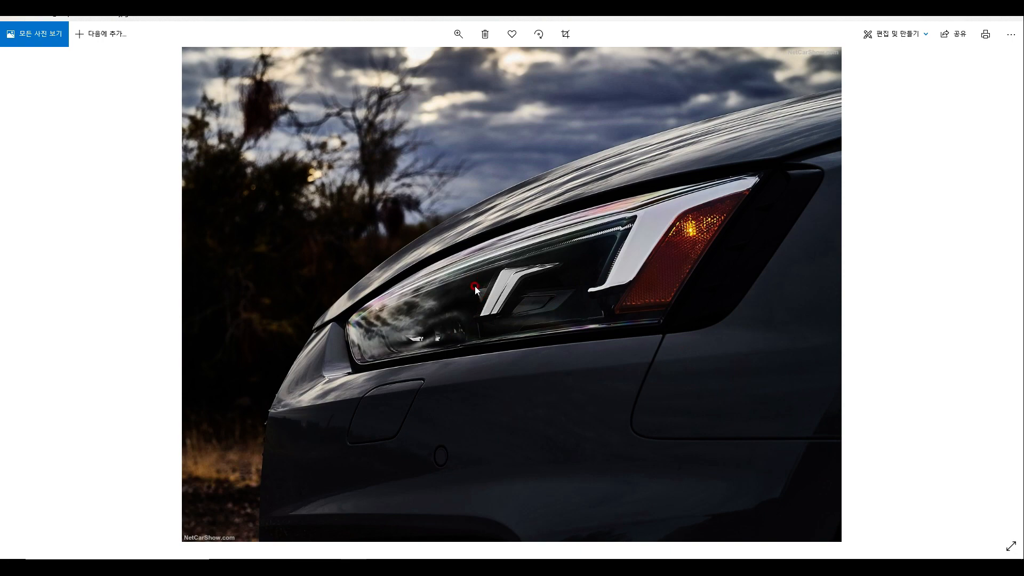
left_click(459, 34)
left_click(480, 62)
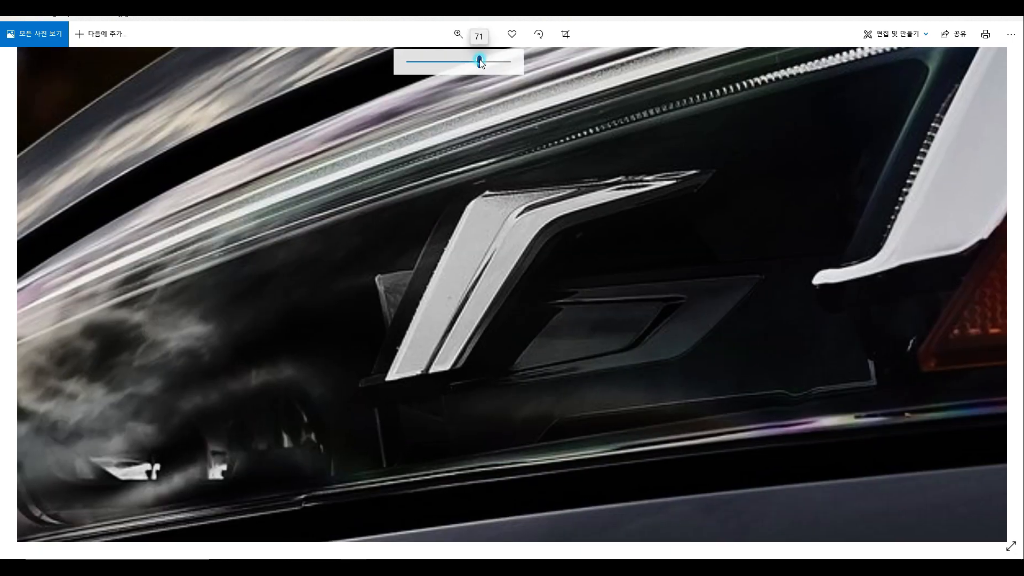
left_click(490, 325)
left_click(355, 275)
left_click_drag(478, 65, 424, 68)
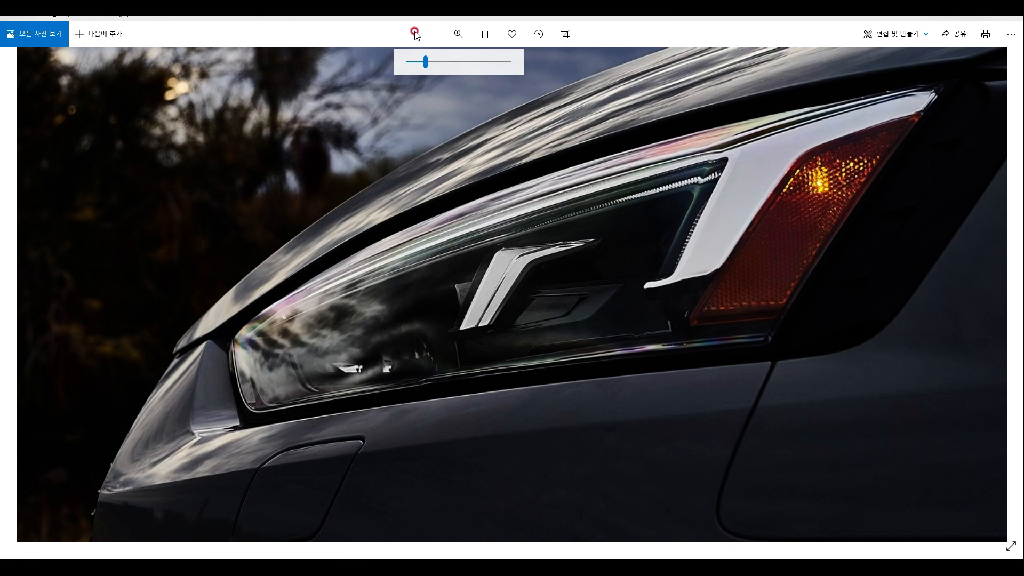
left_click(358, 25)
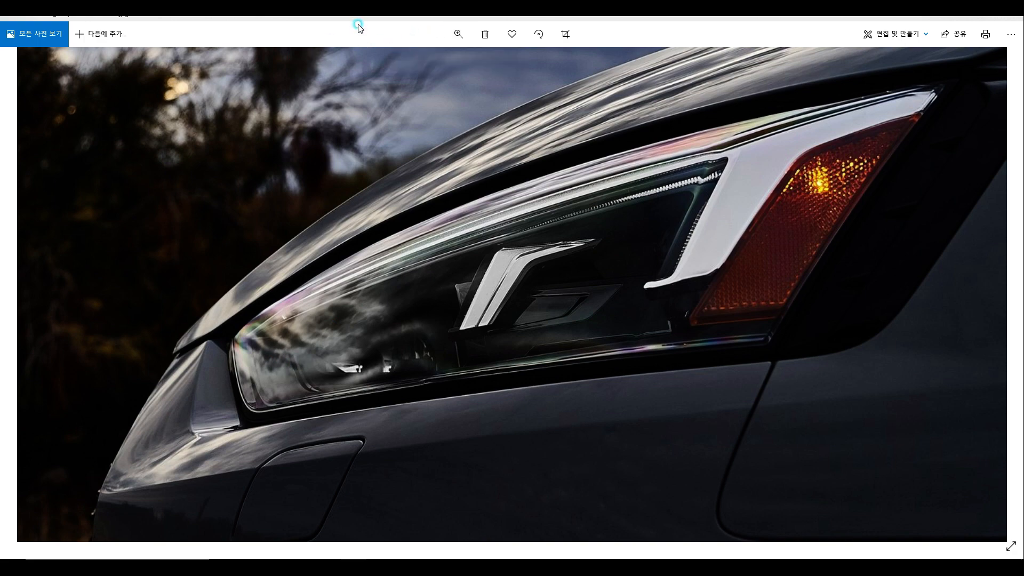
left_click_drag(426, 19, 0, 24)
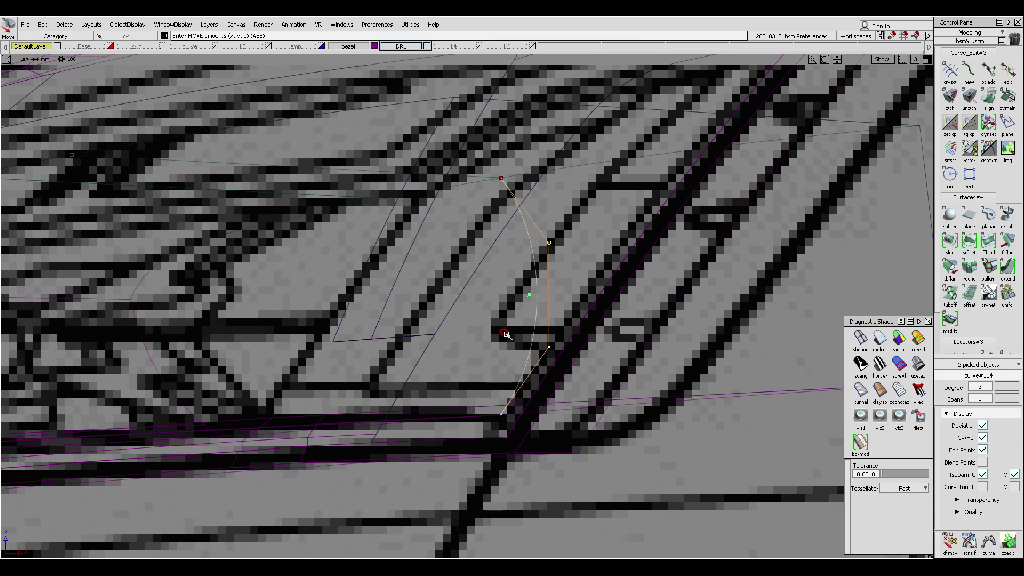
- Adjust the curve's CVs in the left view to follow the bezel's reference line
middle_click_drag(532, 313, 578, 308, "alt+shift")
right_click_drag(570, 326, 549, 359, "alt+shift")
right_click_drag(569, 318, 569, 299, "ctrl+shift")
middle_click_drag(575, 314, 580, 314)
left_click_drag(580, 337, 580, 369, "ctrl+shift")
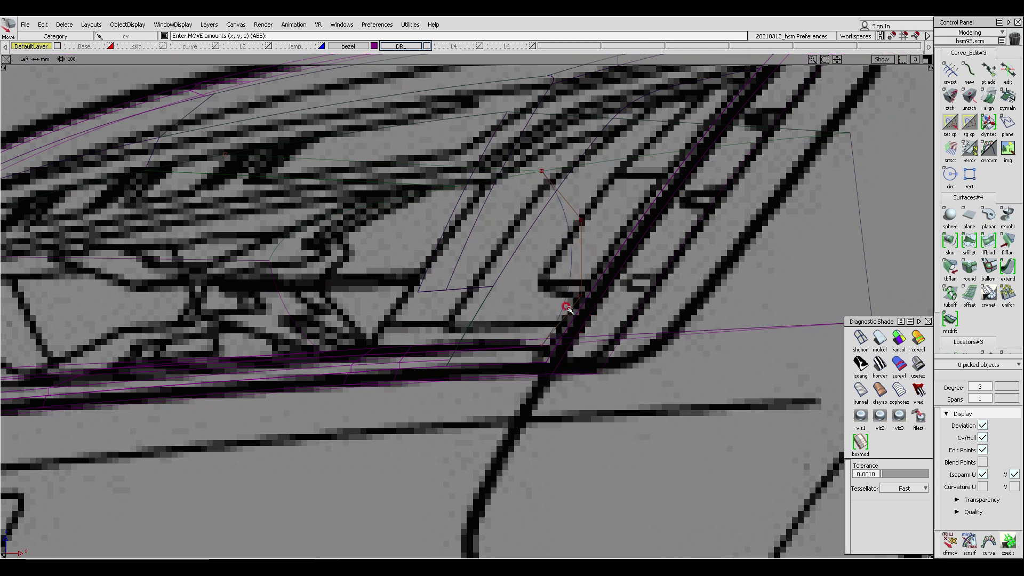
- Inspect the new curve and bezel surfaces from the perspective and top views with shaded display
key("F8")
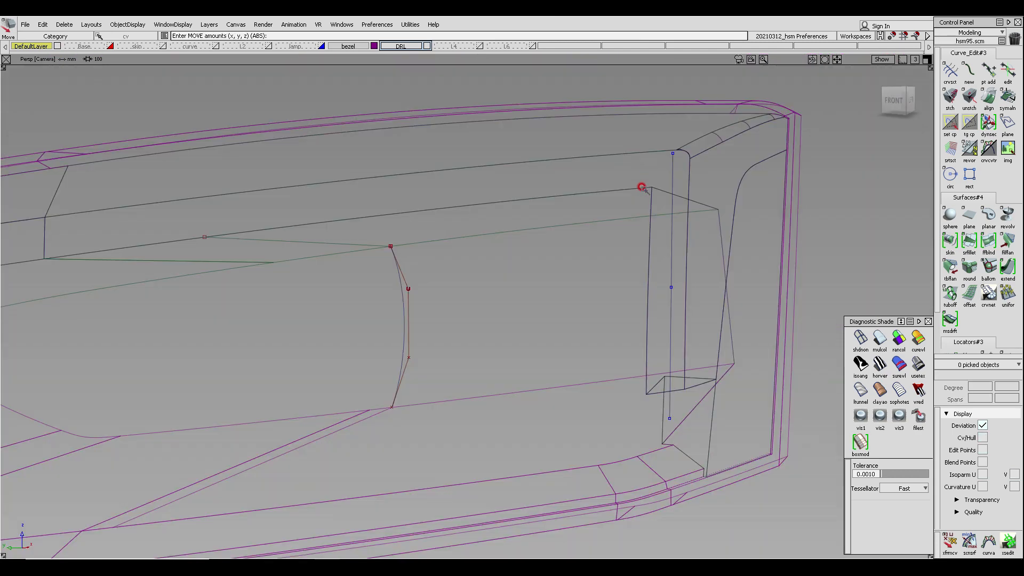
left_click_drag(509, 285, 434, 314, "alt+shift")
middle_click_drag(434, 313, 479, 313, "alt+shift")
left_click_drag(442, 342, 628, 296, "alt+shift")
right_click_drag(625, 293, 615, 299, "alt+shift")
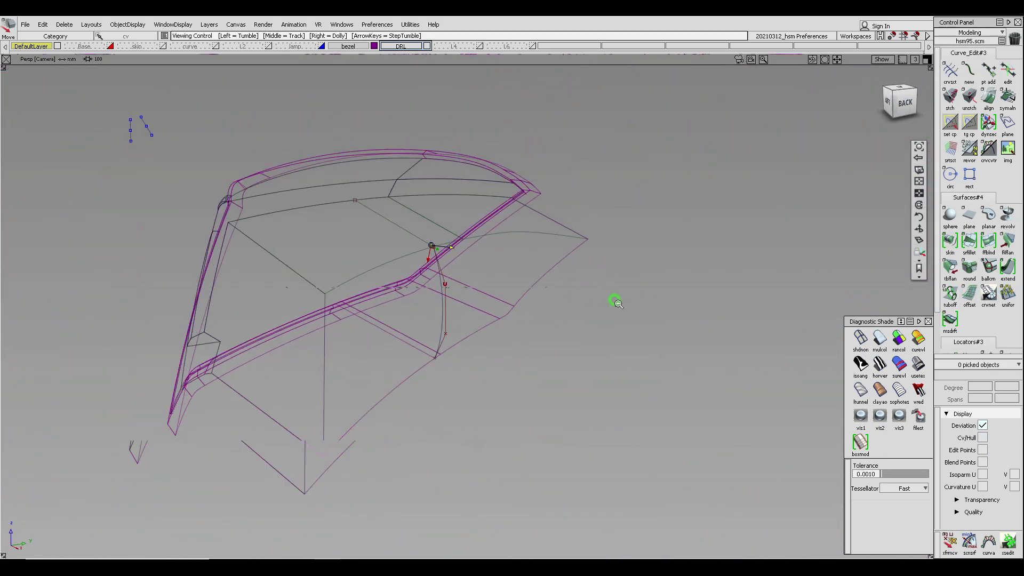
left_click_drag(597, 305, 506, 305, "alt+shift")
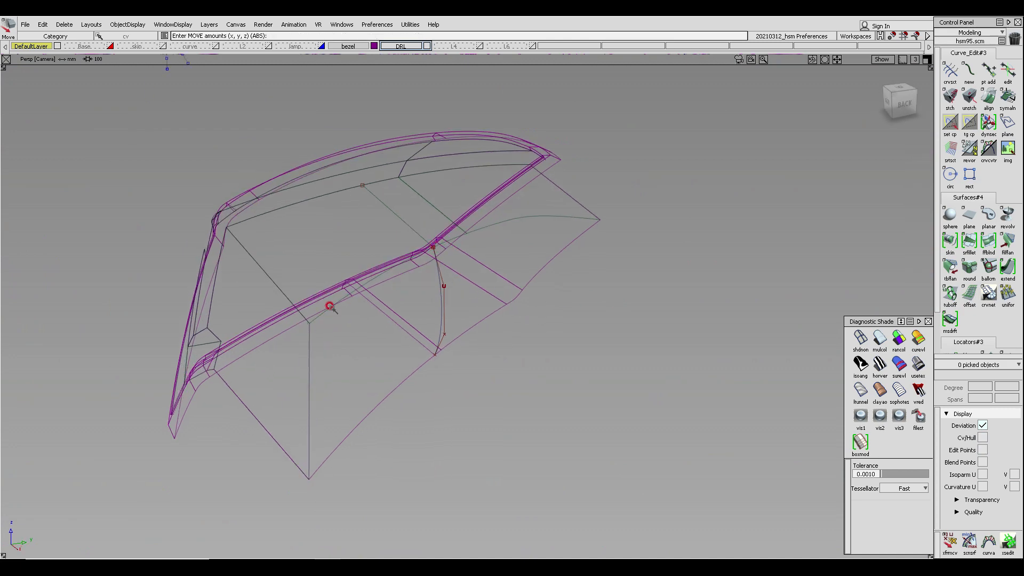
left_click_drag(489, 267, 635, 266, "alt+shift")
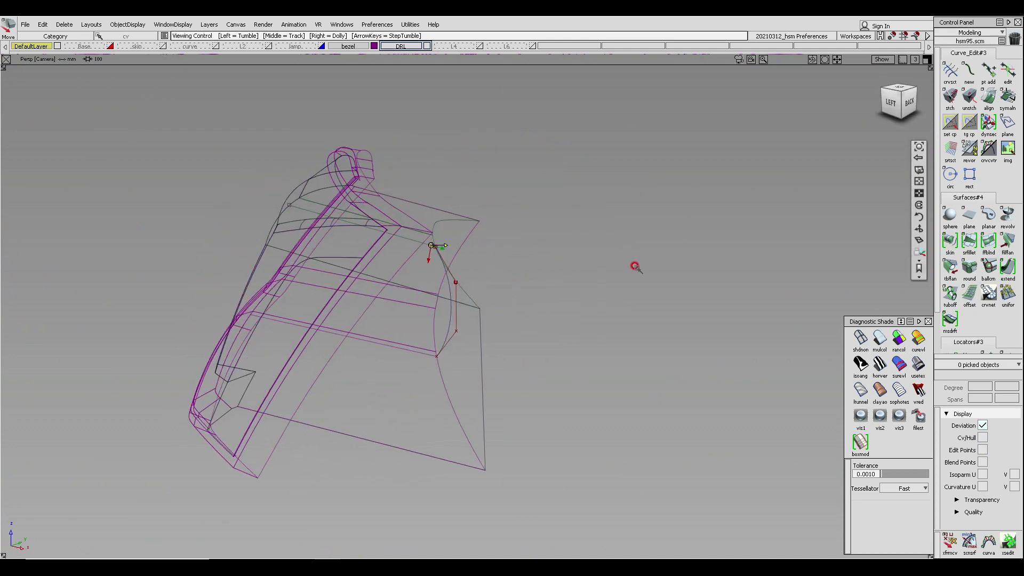
left_click(880, 338)
left_click_drag(499, 219, 357, 316, "alt+shift")
right_click_drag(435, 185, 427, 229, "ctrl+shift")
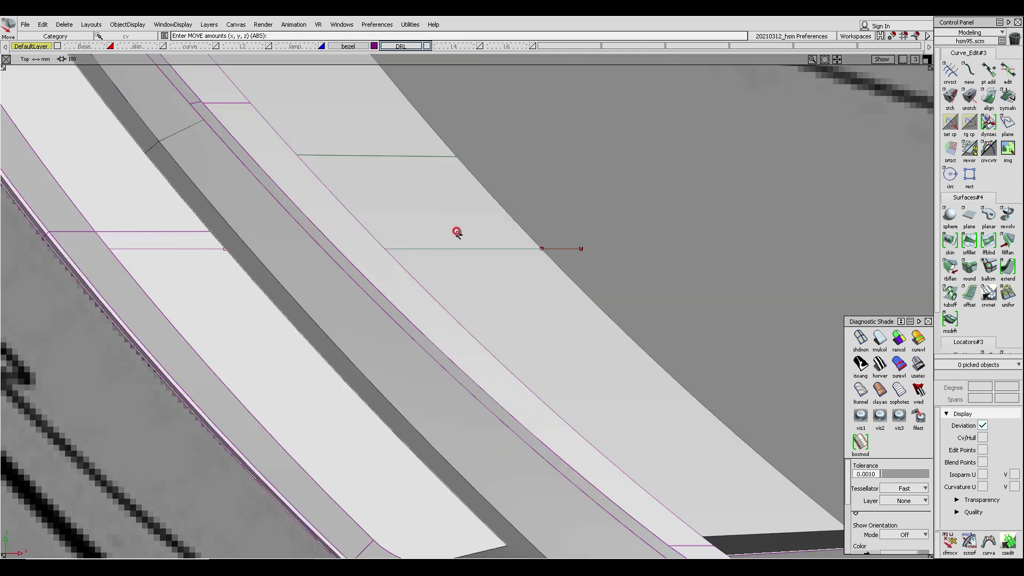
right_click_drag(538, 243, 388, 333, "alt+shift")
middle_click_drag(389, 333, 343, 418, "alt+shift")
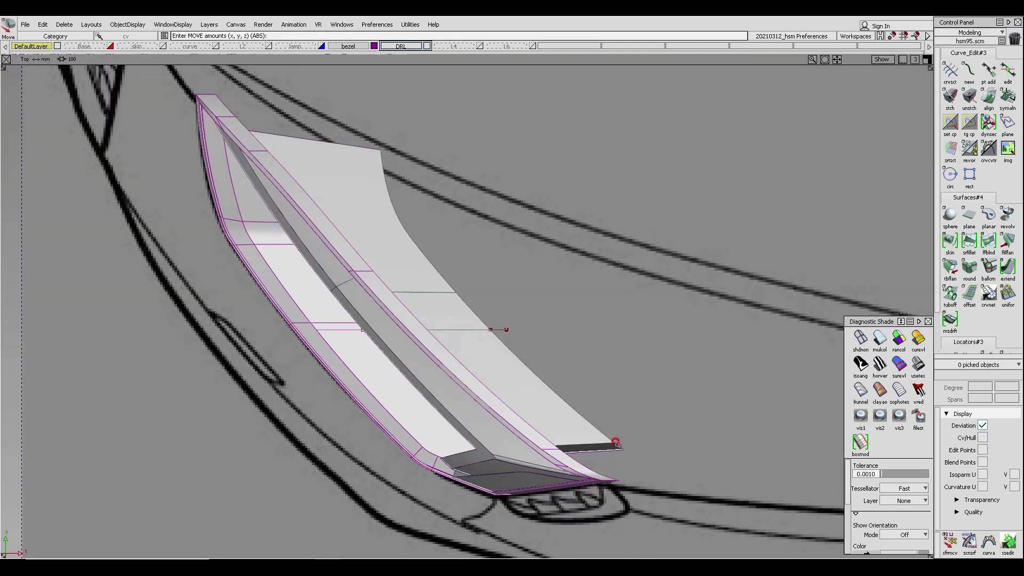
- Show the L2 layer's curves, then copy and paste the curve along the surface's upper edge and reposition the copy
left_click(242, 42)
left_click(266, 46)
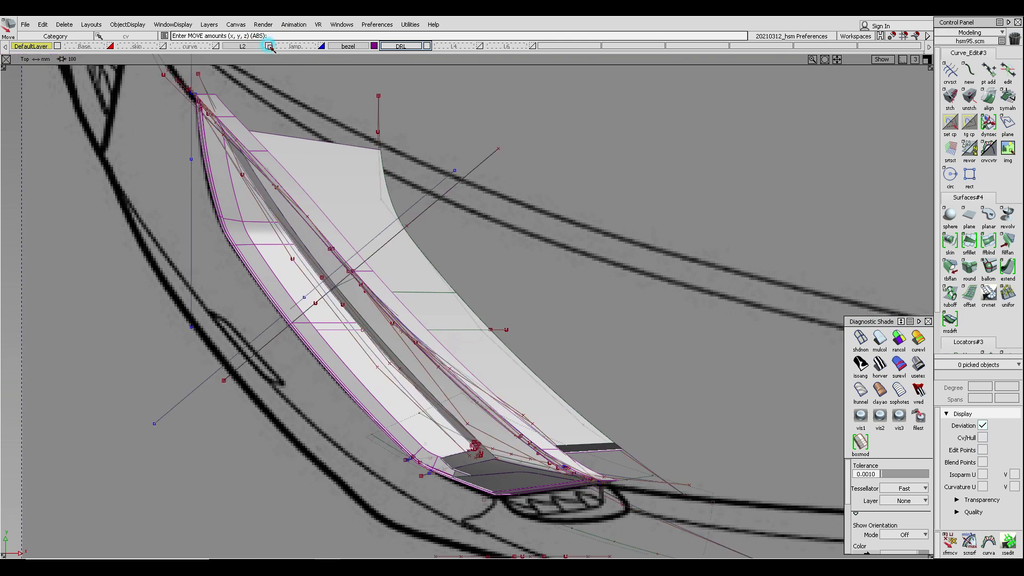
right_click_drag(441, 292, 483, 238, "ctrl+shift")
middle_click_drag(393, 144, 347, 96, "ctrl+shift")
left_click(399, 202)
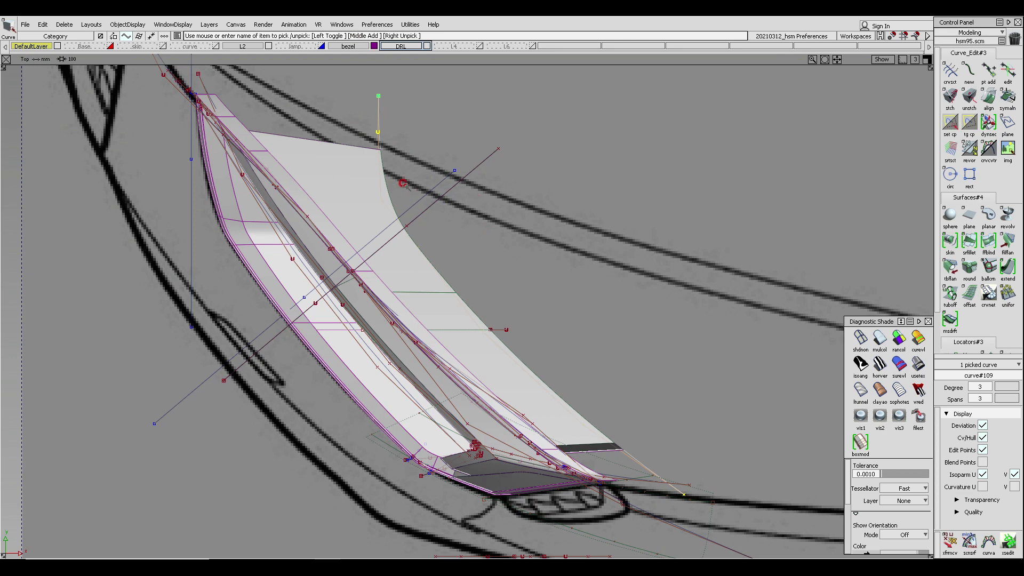
key("ctrl+c")
key("ctrl+v")
right_click_drag(416, 132, 439, 149, "ctrl+shift")
left_click_drag(569, 184, 569, 140, "ctrl+shift")
mouse_move(513, 105)
right_mouse_down()
mouse_move(516, 265)
mouse_move(439, 291)
right_mouse_up()
right_click_drag(612, 322, 621, 164)
right_click_drag(601, 265, 613, 116, "alt+shift")
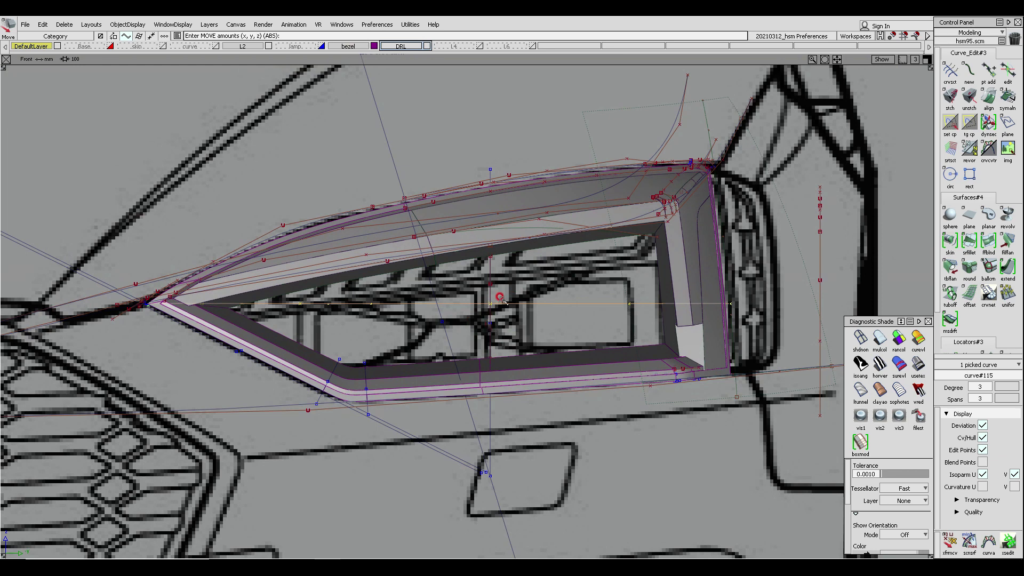
- Assign the three selected curves to the bezel layer and hide the L2 layer
mouse_move(499, 297)
left_mouse_down("ctrl+shift")
mouse_move(481, 276)
mouse_move(514, 290)
left_mouse_up("ctrl+shift")
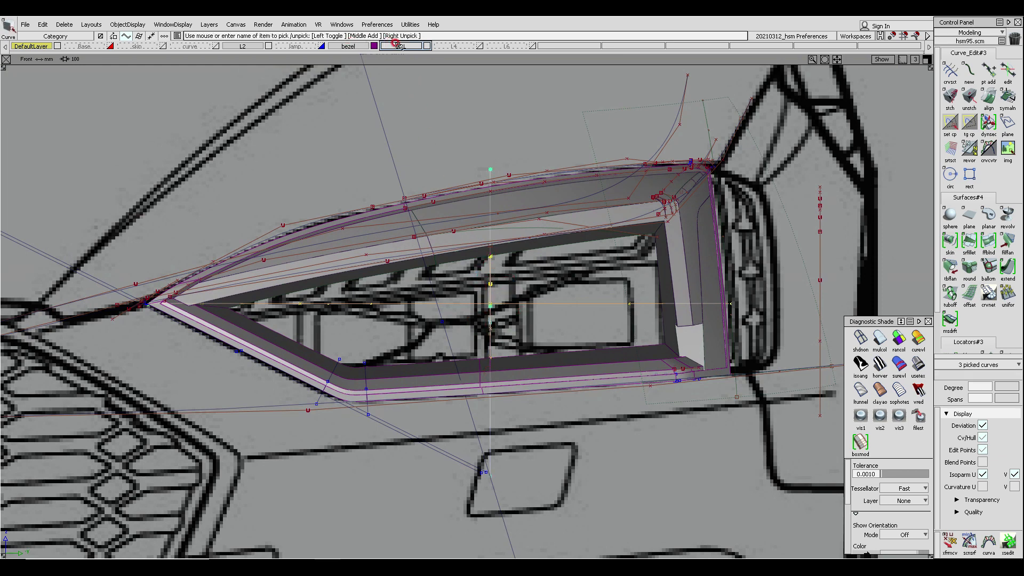
left_click_drag(336, 43, 344, 51)
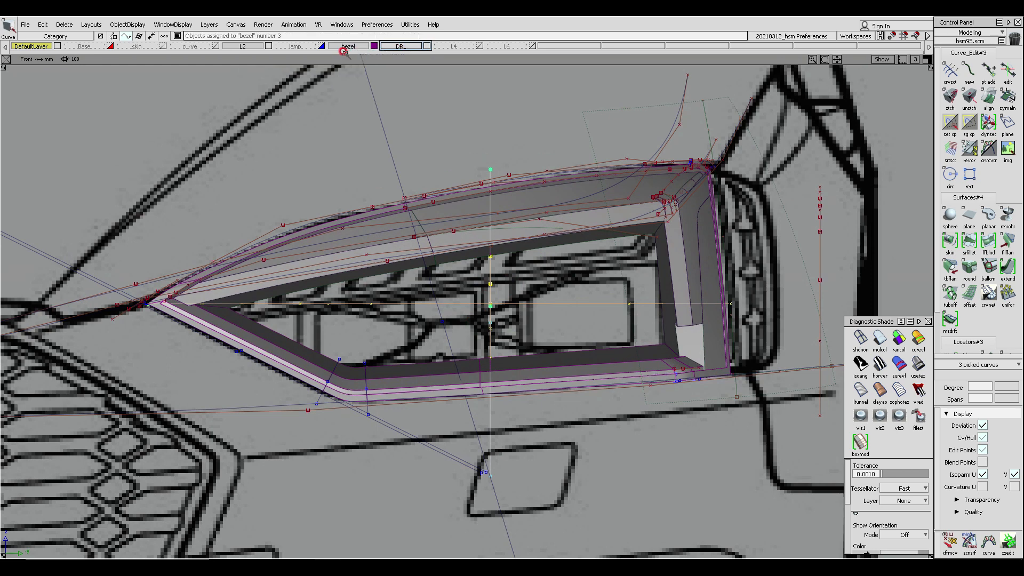
left_click(269, 46)
- Open the palette and add the Rail surface tool from its Surfaces section to the shelf
left_click_drag(429, 290, 429, 347, "ctrl+shift")
right_click_drag(484, 226, 512, 272, "ctrl+shift")
left_click_drag(533, 297, 445, 289, "alt+shift")
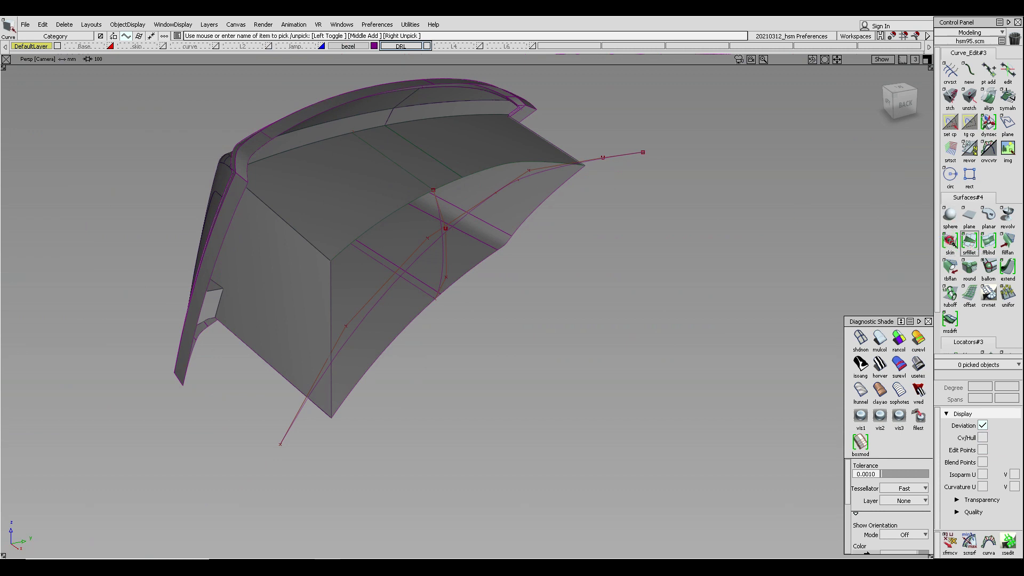
left_click(342, 25)
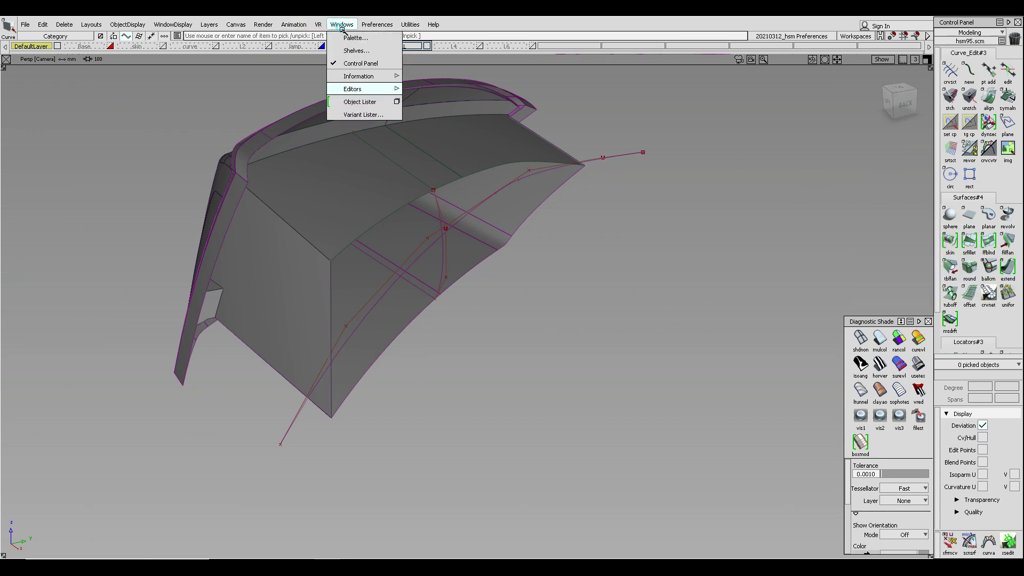
left_click(356, 37)
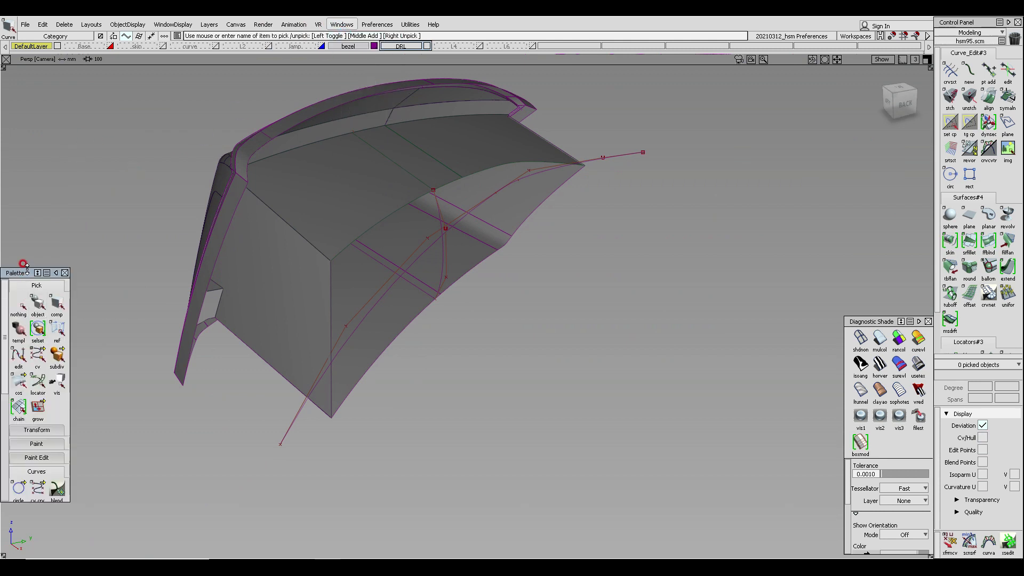
left_click_drag(25, 265, 25, 54)
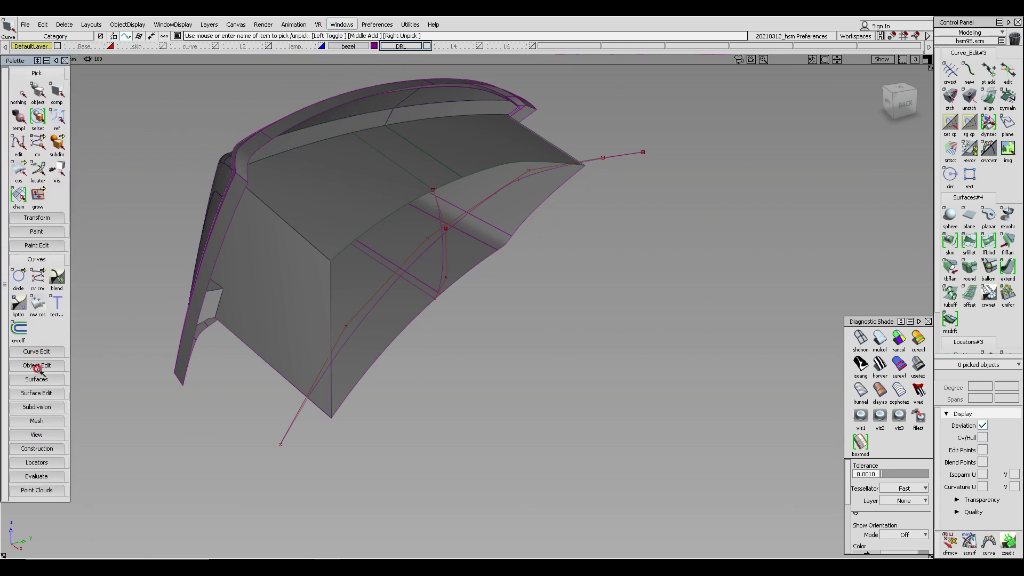
left_click(41, 393)
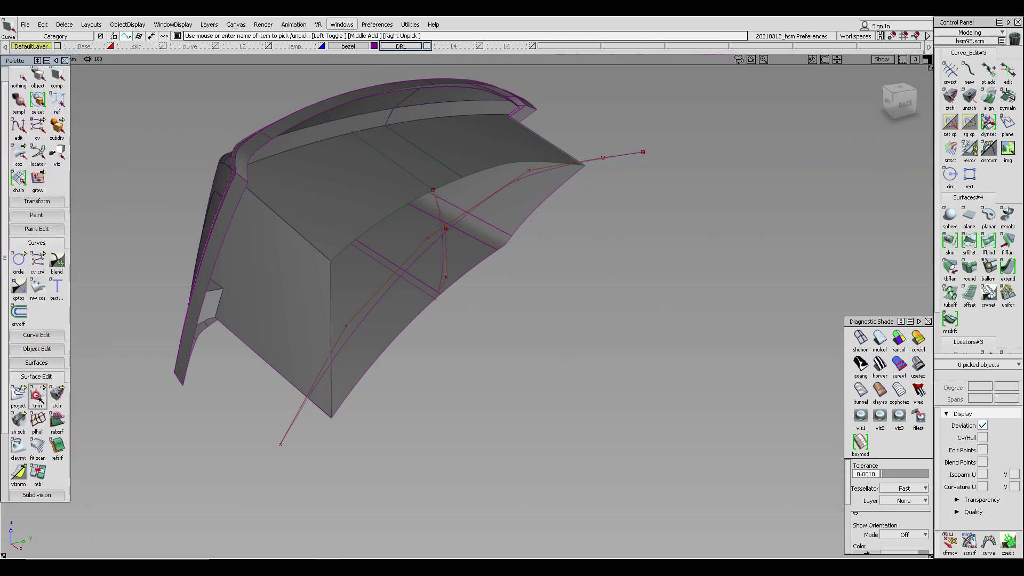
left_click(41, 366)
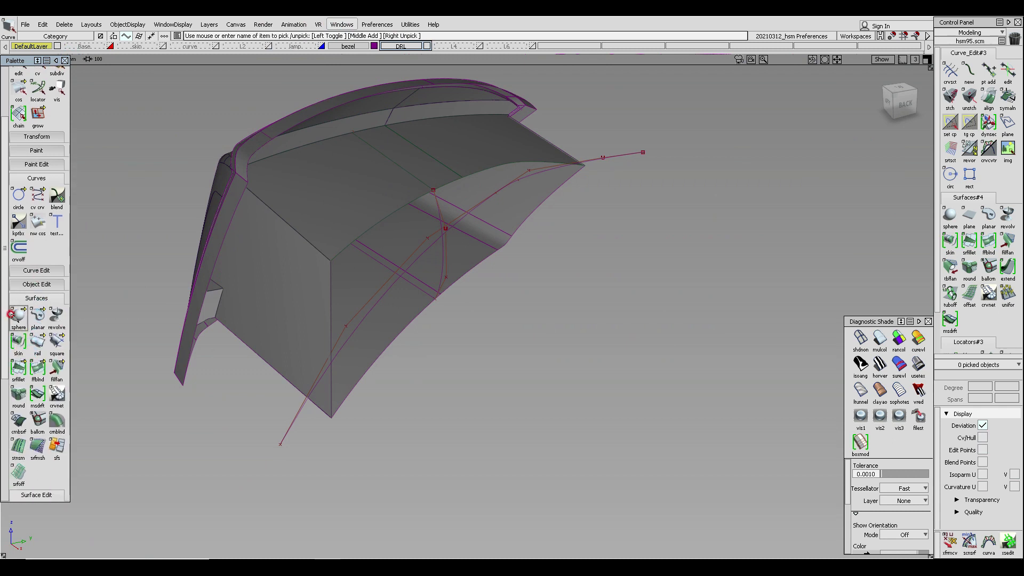
middle_click_drag(33, 342, 974, 323)
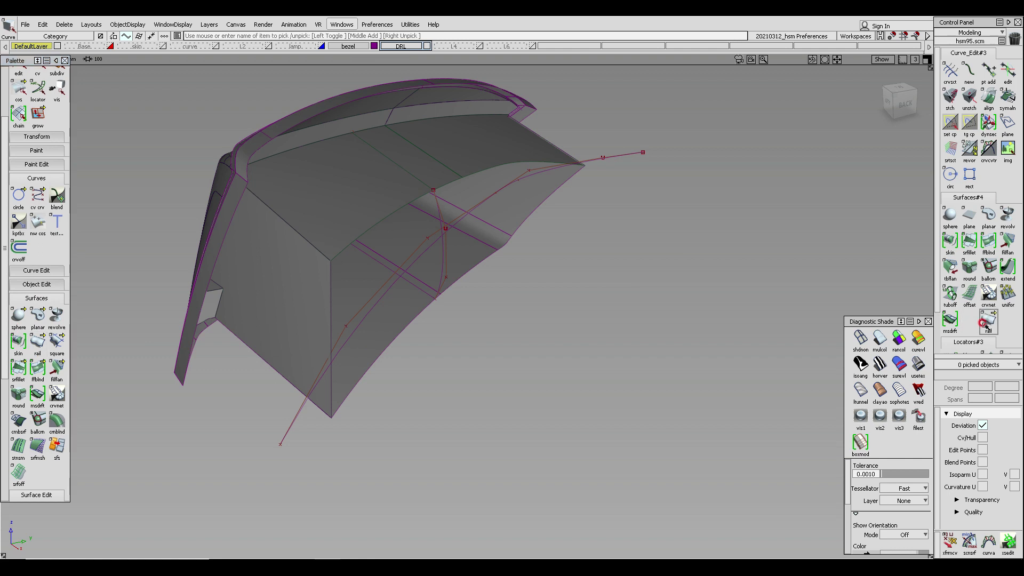
middle_click_drag(955, 238, 951, 240)
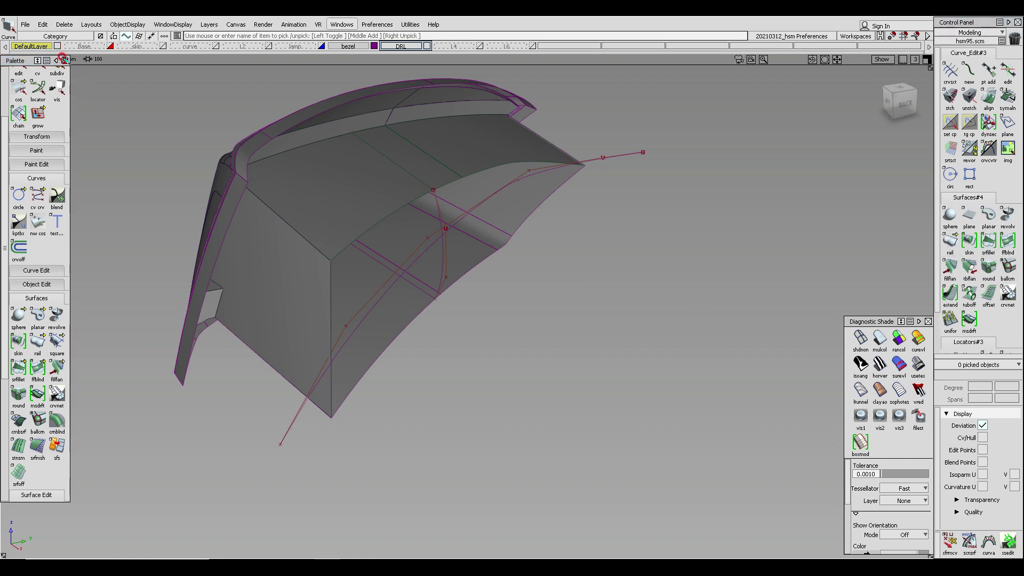
left_click(65, 60)
- Start the Rail surface tool and set it to one generation curve and one rail curve
left_click(950, 240)
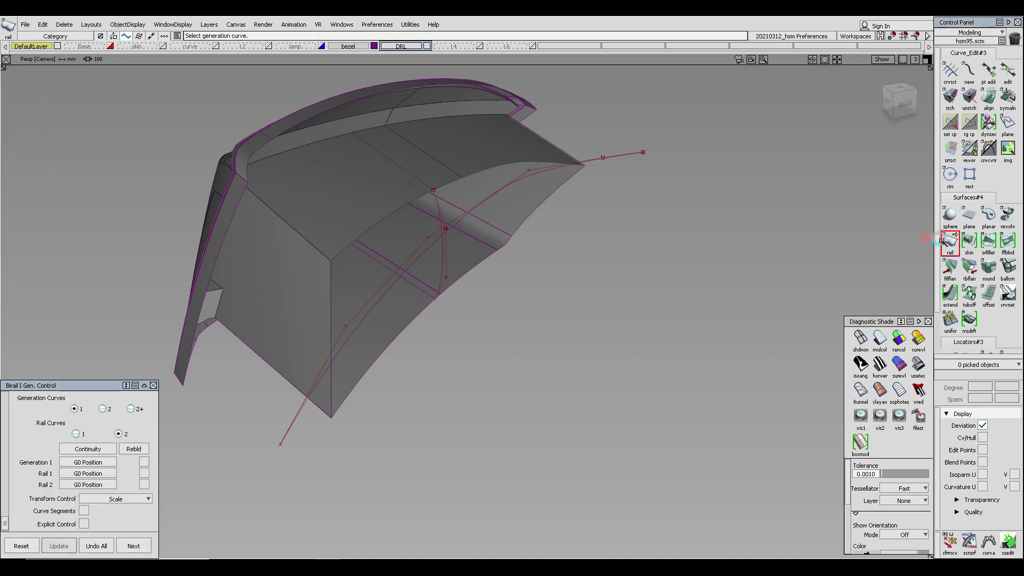
left_click_drag(96, 392, 788, 139)
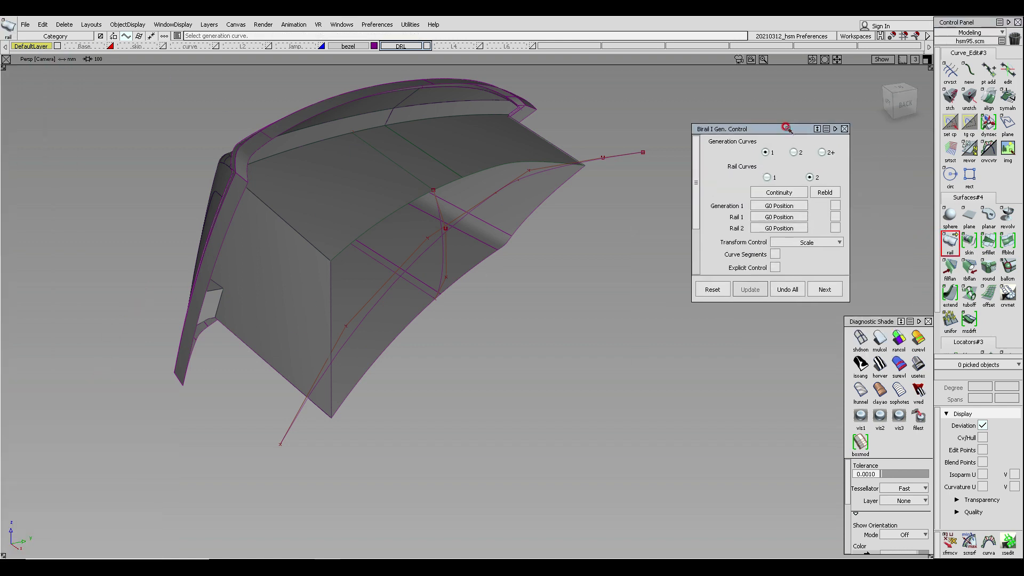
left_click(767, 176)
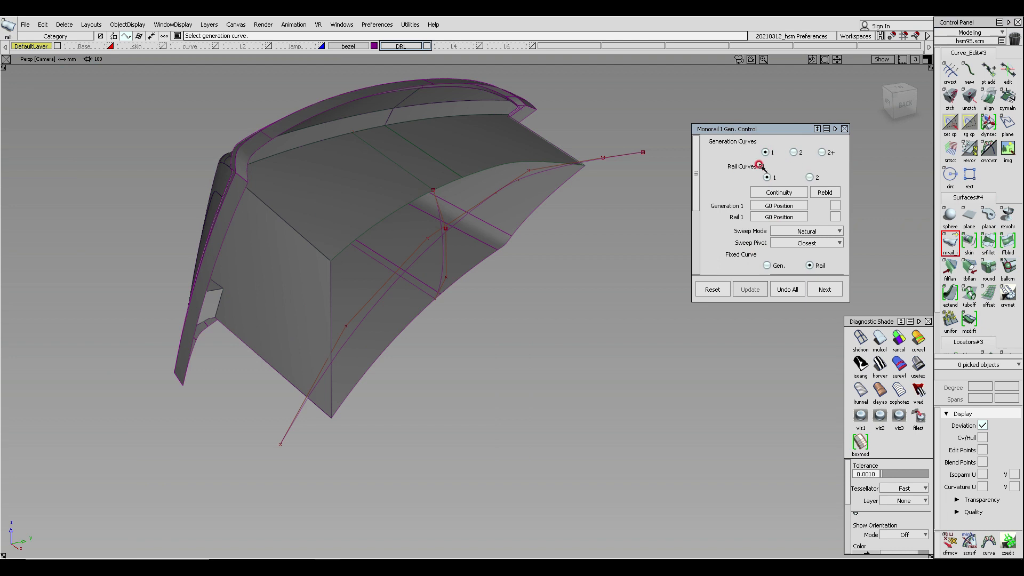
left_click_drag(424, 270, 431, 254, "alt+shift")
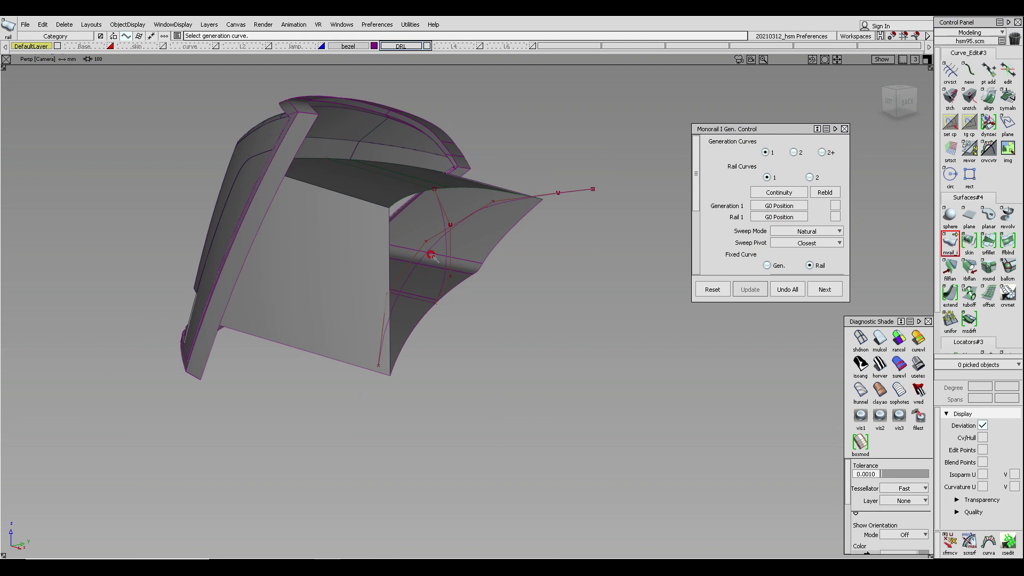
left_click_drag(485, 276, 463, 170, "ctrl+shift")
left_click_drag(403, 183, 464, 242)
- Copy and paste the selected curve
key("ctrl+c")
key("ctrl+v")
middle_click_drag(529, 329, 693, 253, "ctrl+shift")
mouse_move(702, 327)
left_mouse_down("alt+shift")
mouse_move(614, 335)
mouse_move(622, 331)
mouse_move(586, 320)
mouse_move(593, 210)
left_mouse_up("alt+shift")
- Create a rail surface from the pasted generation curve and its rail curve, and delete it
left_click(949, 244)
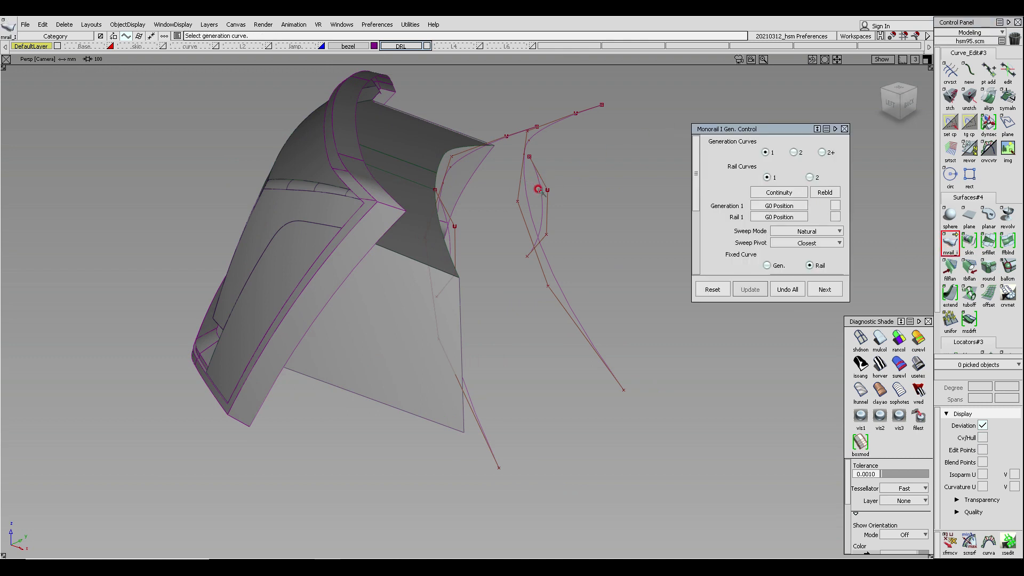
left_click(523, 192)
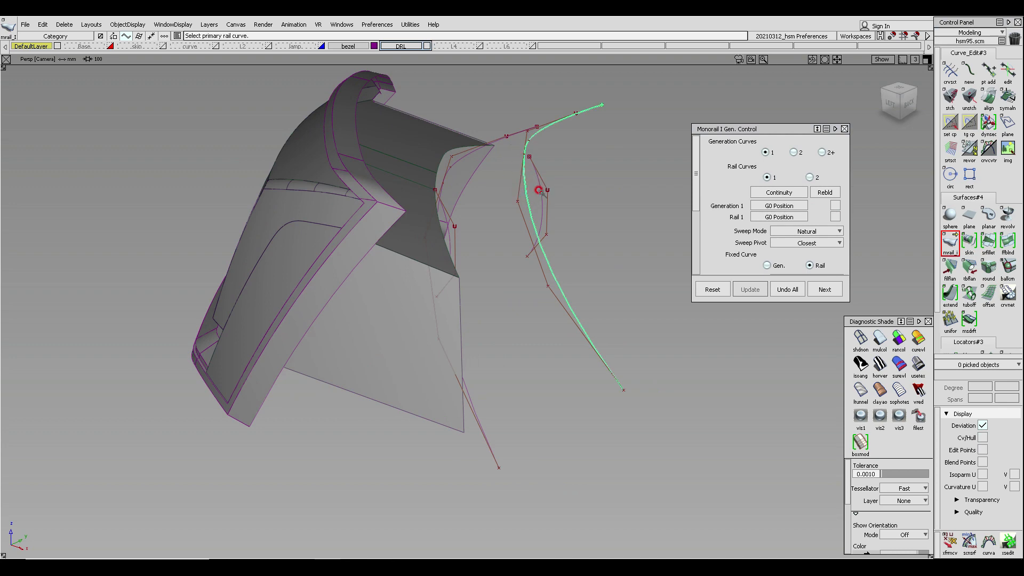
left_click(539, 191)
mouse_move(545, 198)
left_mouse_down("alt+shift")
mouse_move(592, 222)
mouse_move(581, 224)
left_mouse_up("alt+shift")
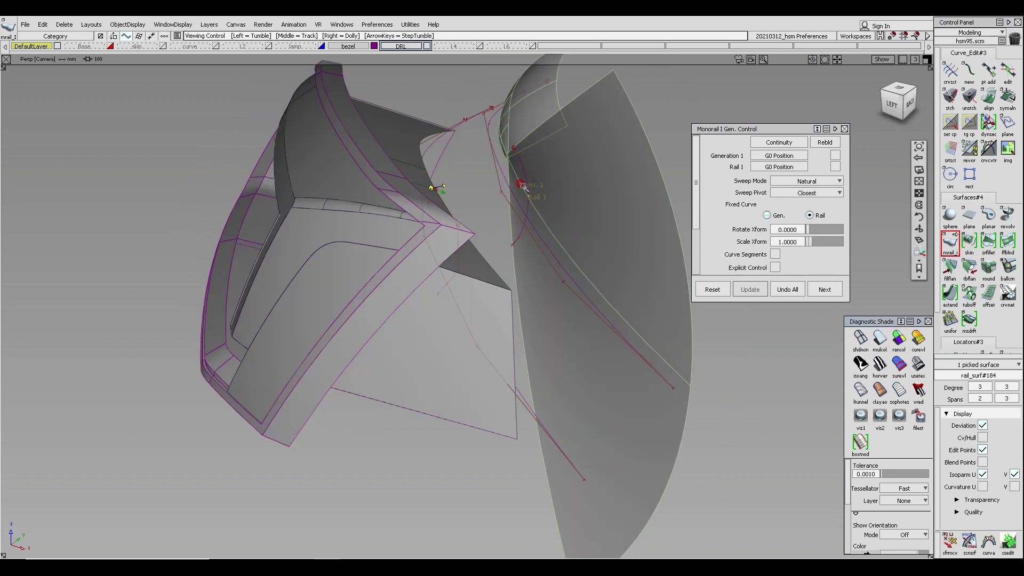
left_click_drag(533, 192, 523, 157, "alt+shift")
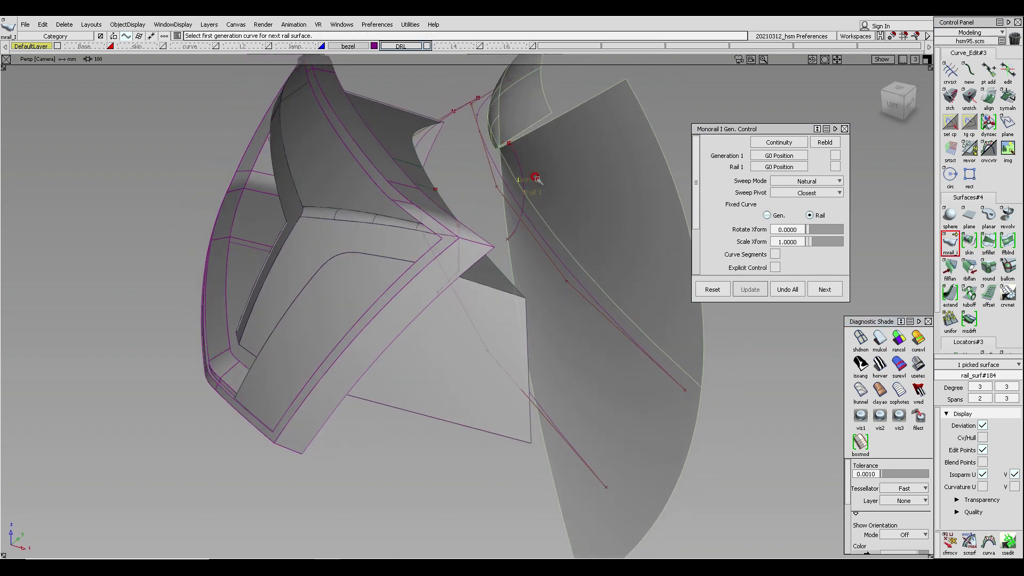
key("Delete")
key("Return")
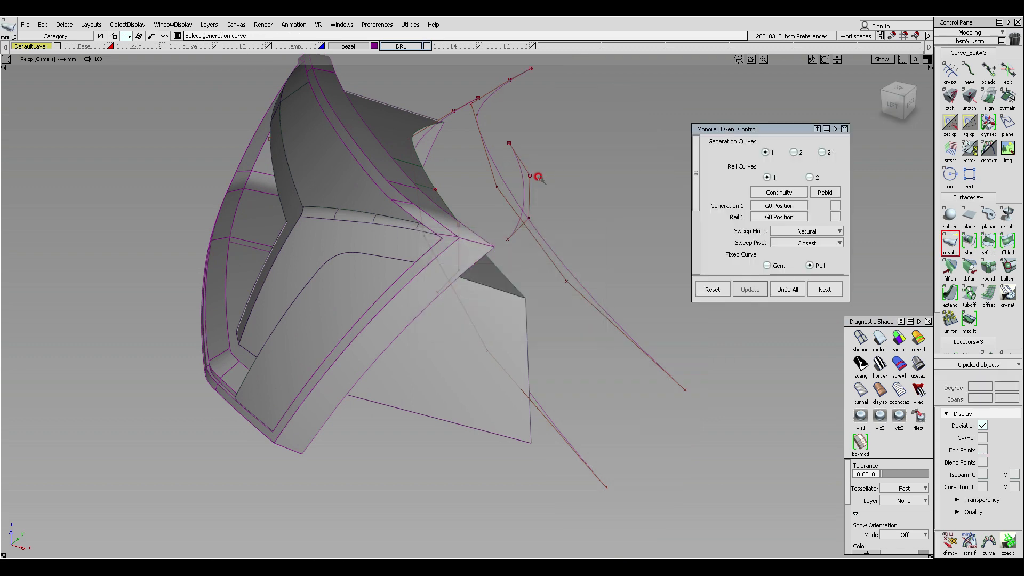
- Create a rail surface from the short profile curve, and delete it together with the selected curves
left_click(520, 188)
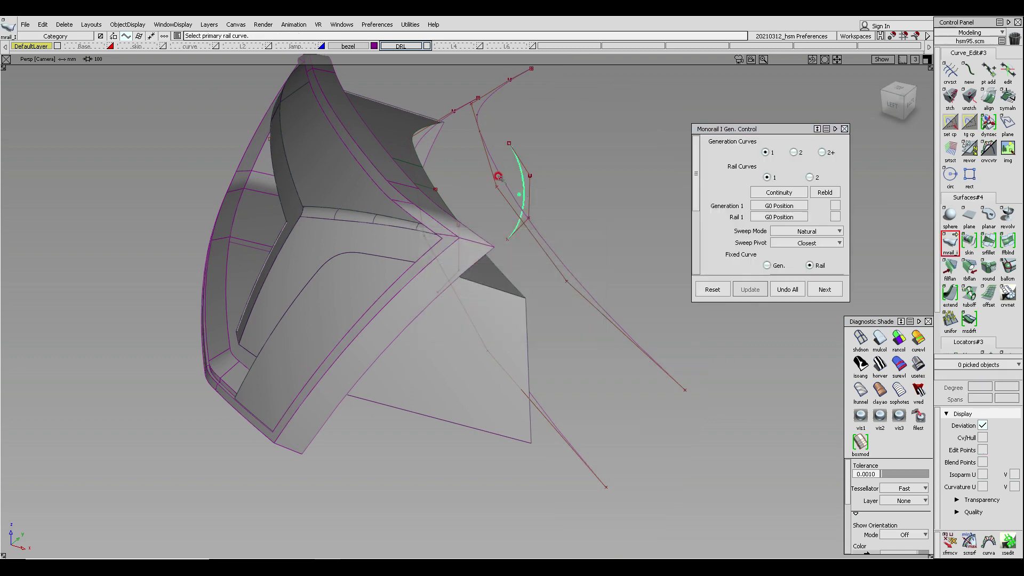
left_click(498, 177)
left_click(882, 339)
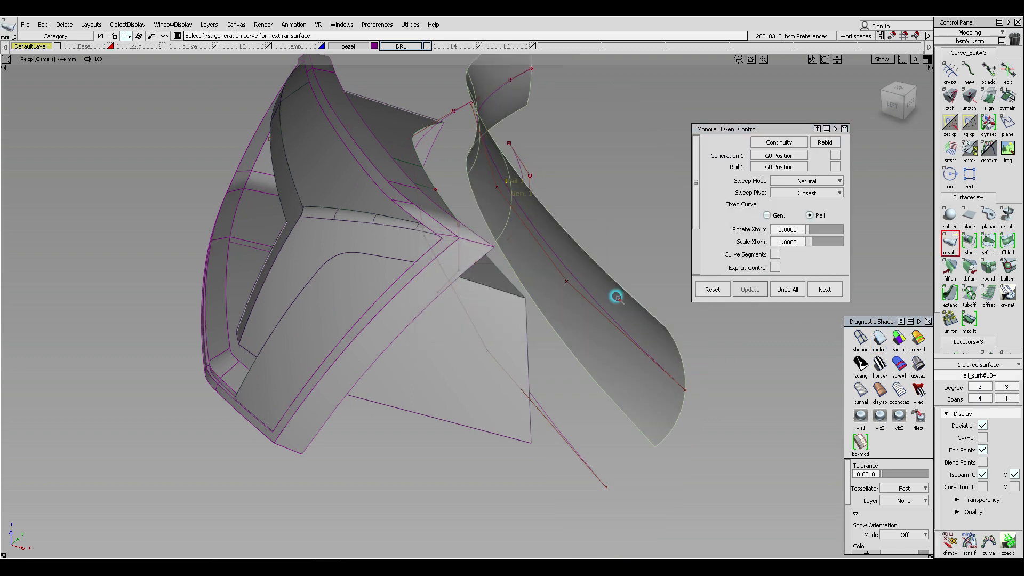
left_click_drag(615, 295, 565, 262, "alt+shift")
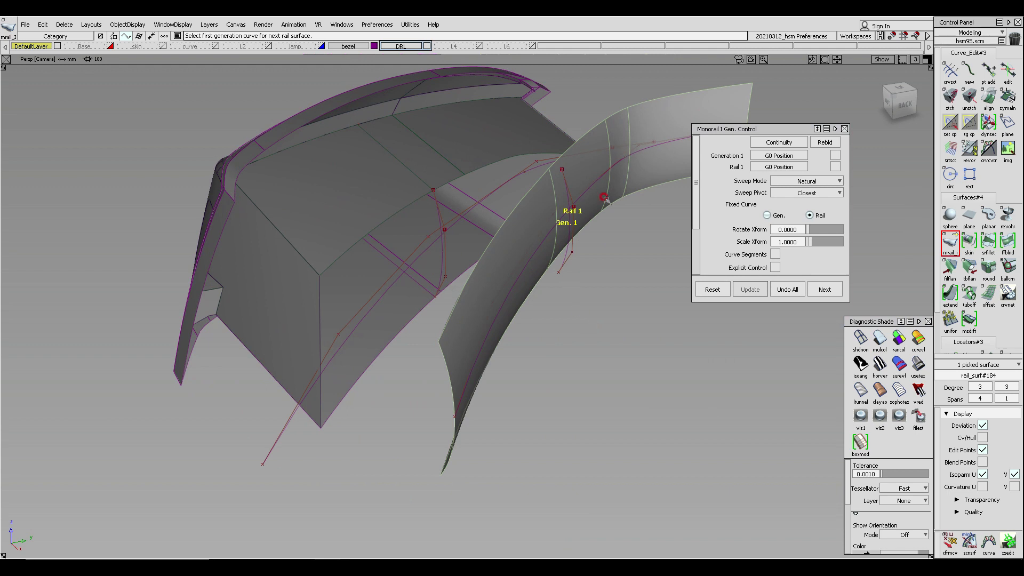
left_click_drag(590, 278, 604, 213, "ctrl+shift")
mouse_move(489, 219)
left_mouse_down("alt+shift")
mouse_move(532, 183)
mouse_move(531, 230)
left_mouse_up("alt+shift")
left_click_drag(530, 192, 526, 238, "ctrl+shift")
left_click_drag(517, 165, 562, 228)
key("Delete")
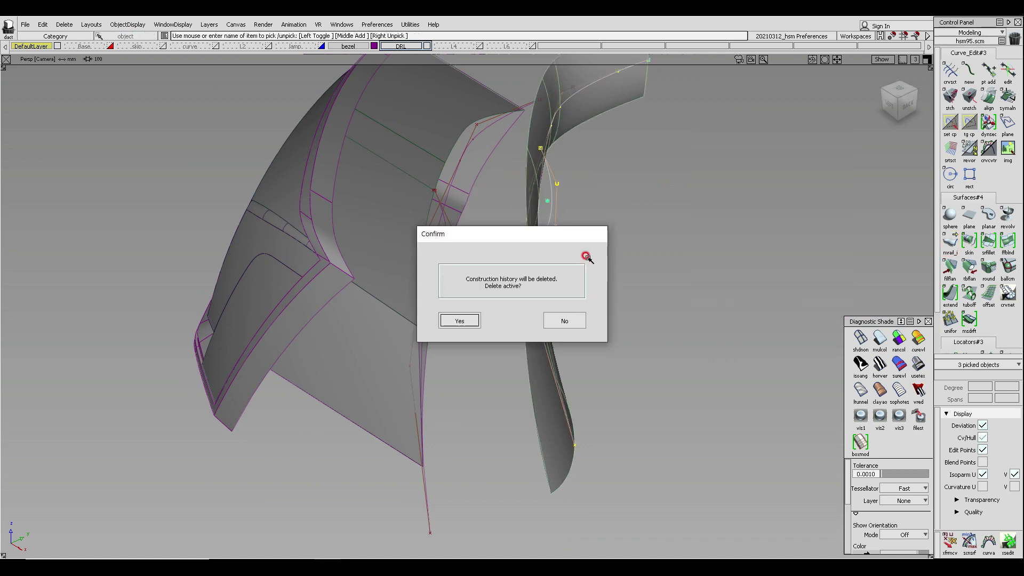
key("Return")
left_click(443, 259, "alt+shift")
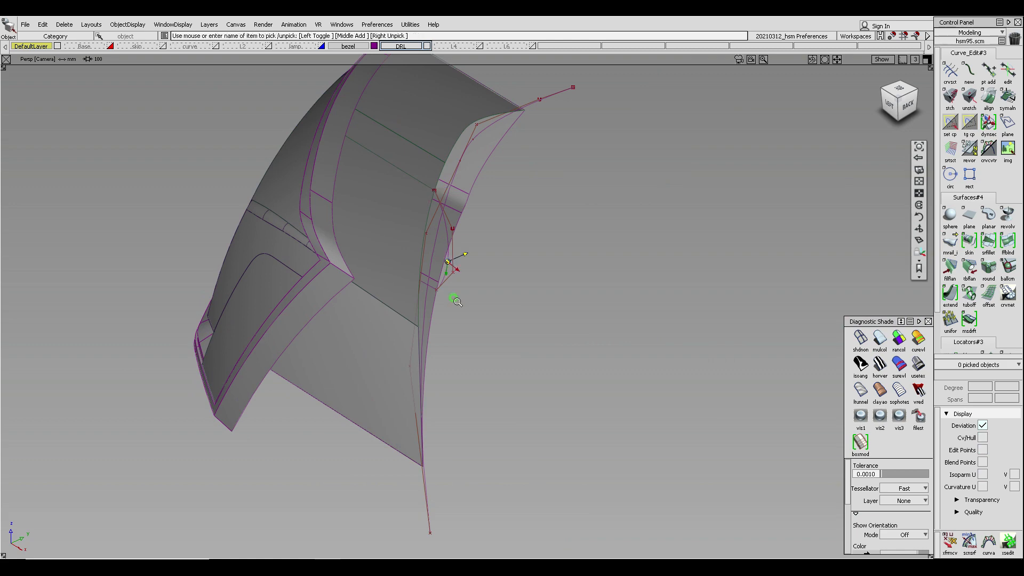
- Select the curve along the inner surface and adjust its control points in the top view
right_click_drag(455, 297, 466, 313, "alt+shift")
left_click_drag(466, 313, 443, 215, "alt+shift")
middle_click_drag(443, 215, 446, 228, "alt+shift")
left_click(457, 206)
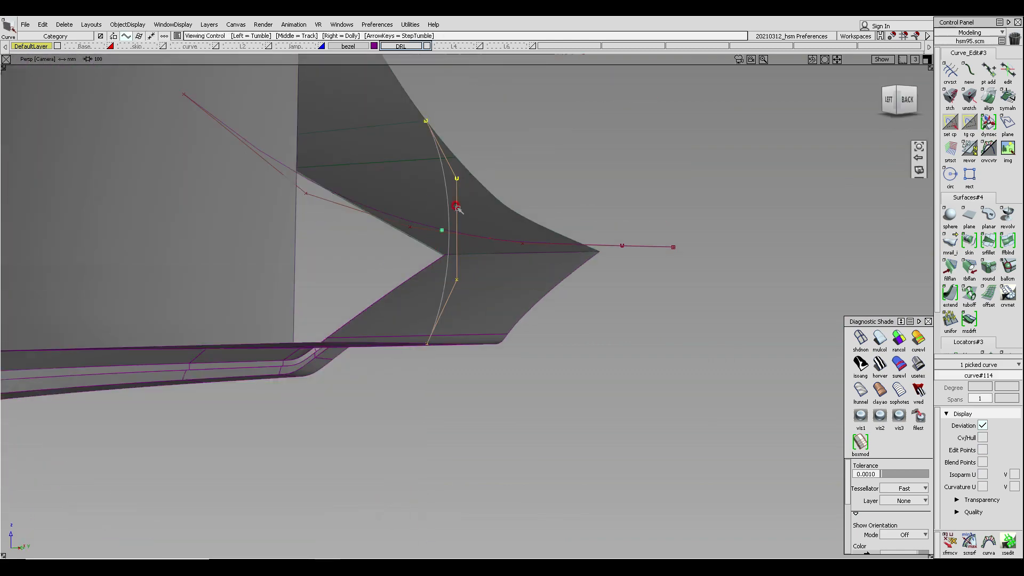
left_click_drag(457, 206, 450, 274, "alt+shift")
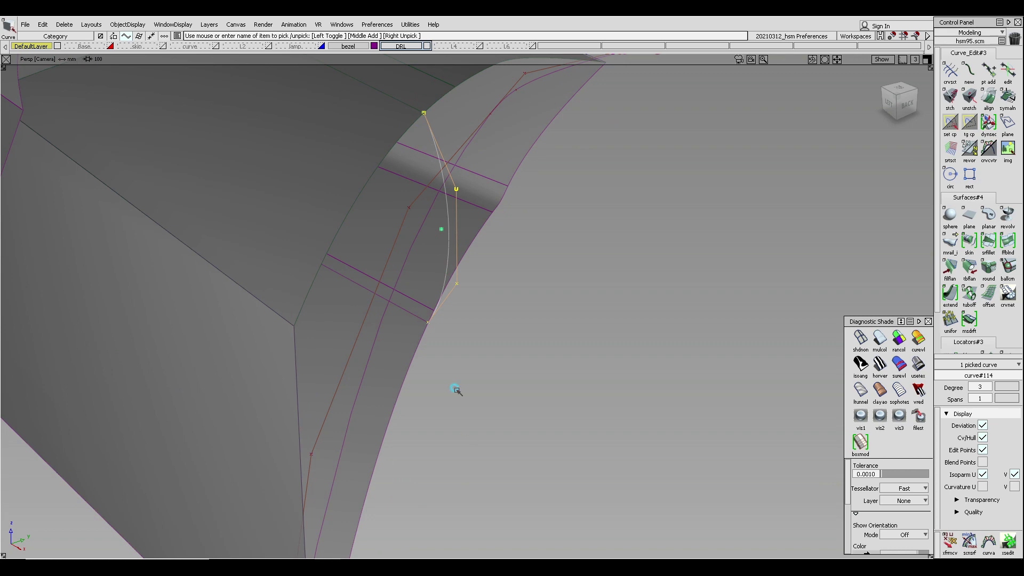
left_click_drag(457, 390, 407, 237, "ctrl+shift")
left_click_drag(373, 194, 396, 221, "ctrl+shift")
left_click(428, 213)
right_click_drag(500, 181, 503, 225, "ctrl+shift")
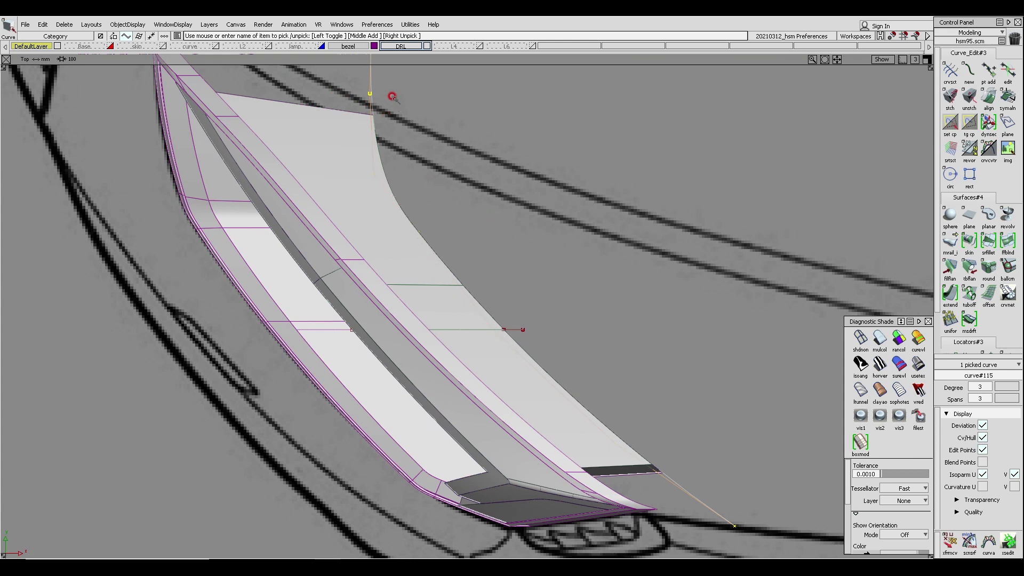
left_click_drag(441, 183, 356, 209, "alt+shift")
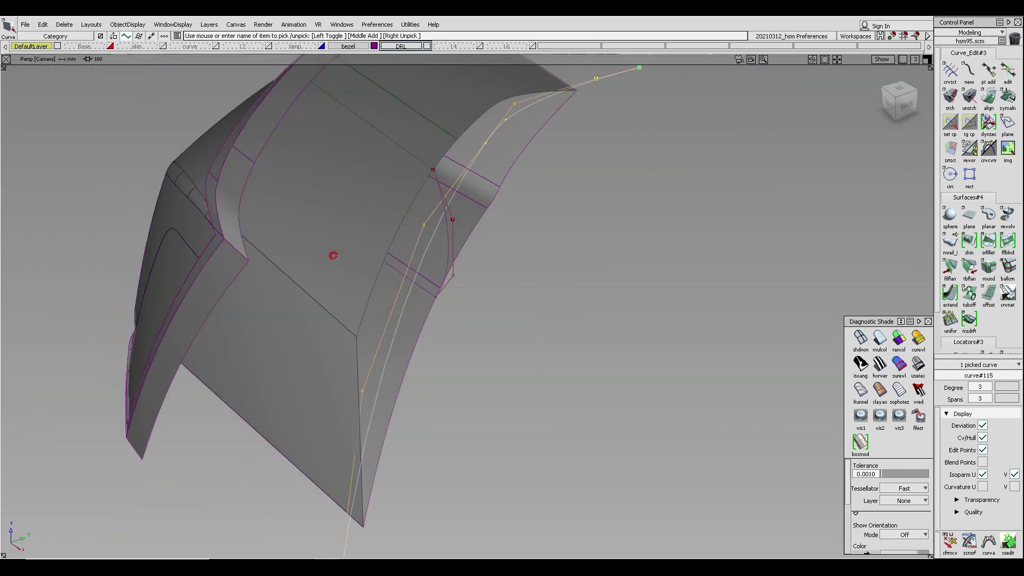
left_click(558, 229)
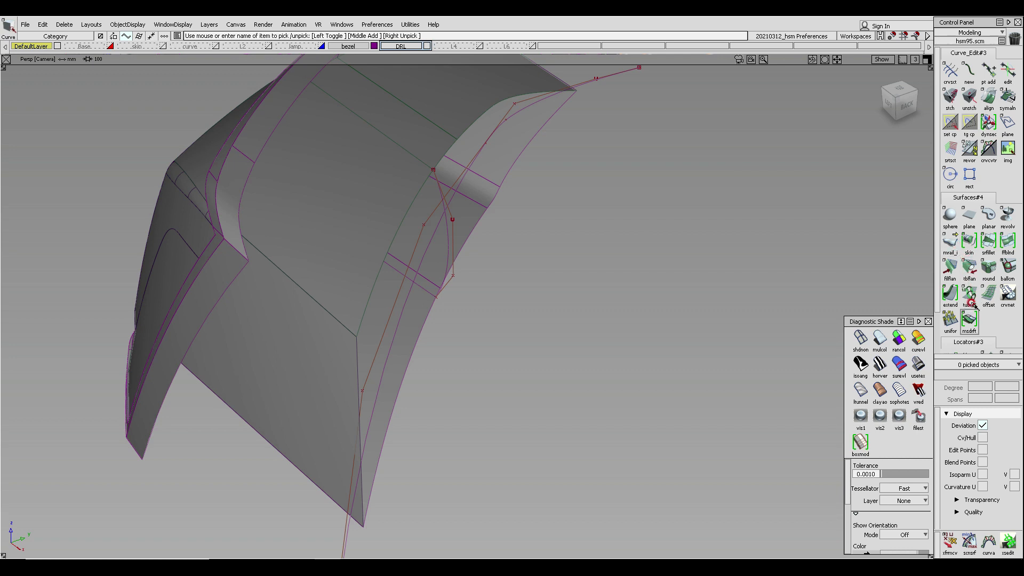
- Create a rail surface sweeping the short profile curve along the inner-surface curve
left_click_drag(752, 292, 818, 270, "alt+shift")
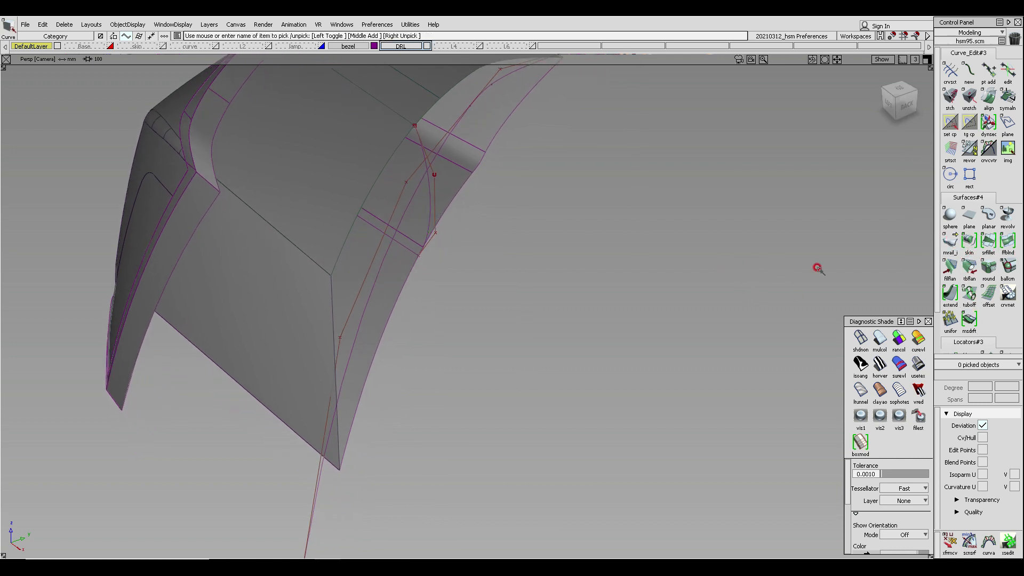
left_click(950, 243)
mouse_move(487, 270)
left_mouse_down("alt+shift")
mouse_move(389, 183)
mouse_move(407, 164)
mouse_move(432, 189)
mouse_move(332, 204)
left_mouse_up("alt+shift")
left_click(429, 190)
left_click(444, 140)
left_click(881, 338)
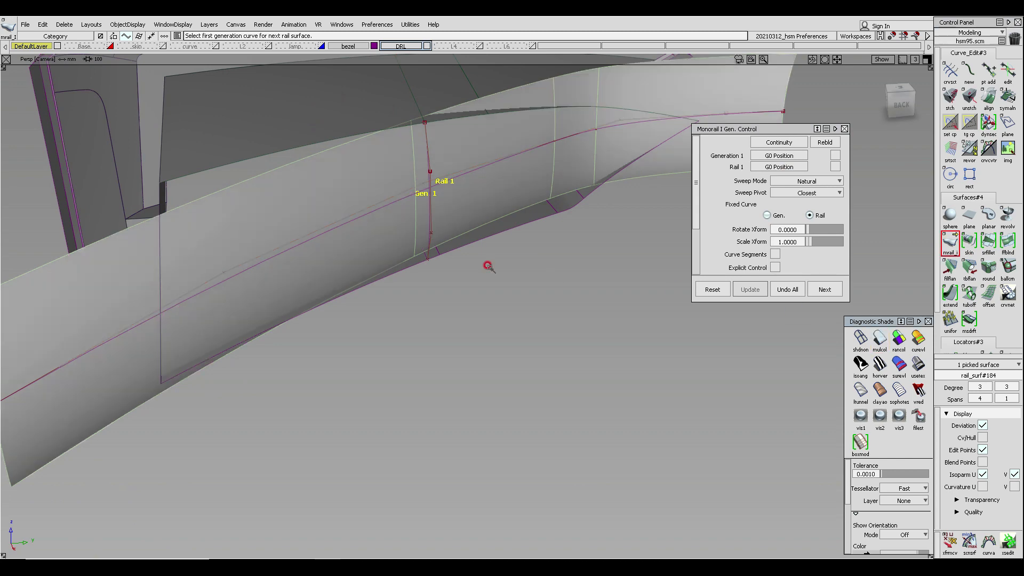
- Inspect the new rail surface from several angles against the bezel
left_click_drag(488, 266, 429, 243, "alt+shift")
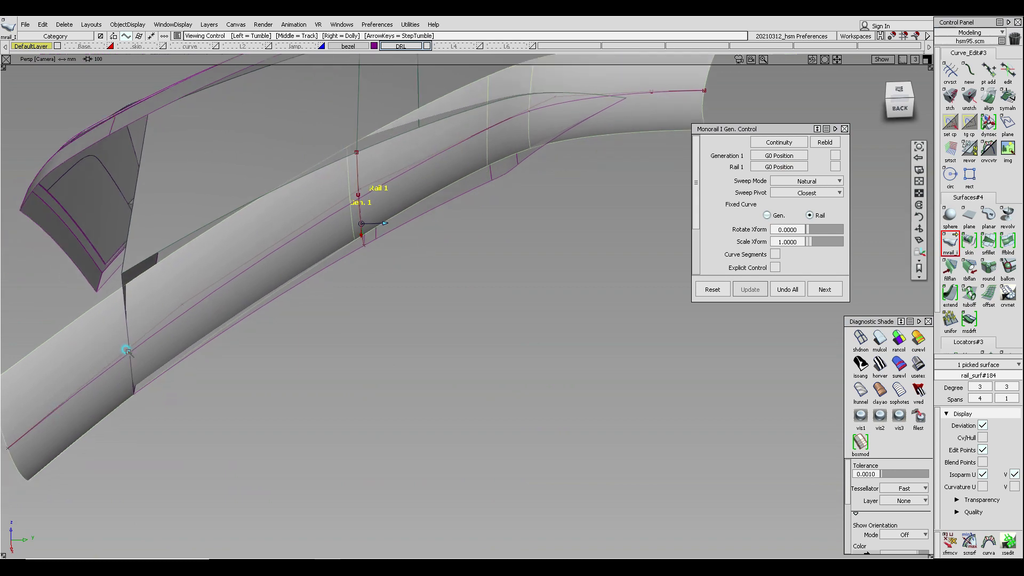
mouse_move(126, 350)
left_mouse_down("alt+shift")
mouse_move(188, 373)
mouse_move(62, 338)
mouse_move(123, 355)
left_mouse_up("alt+shift")
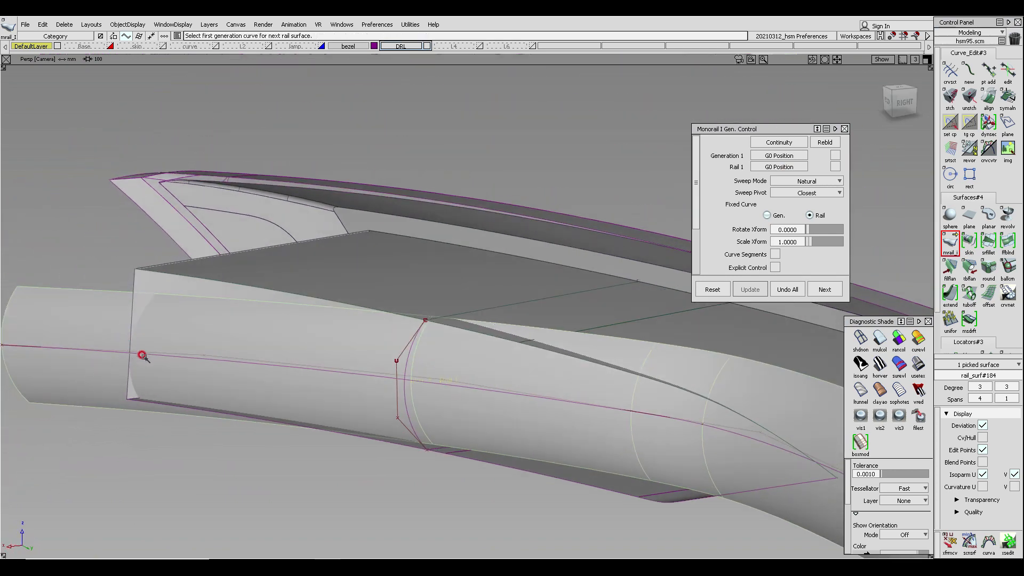
left_click_drag(257, 360, 569, 320, "alt+shift")
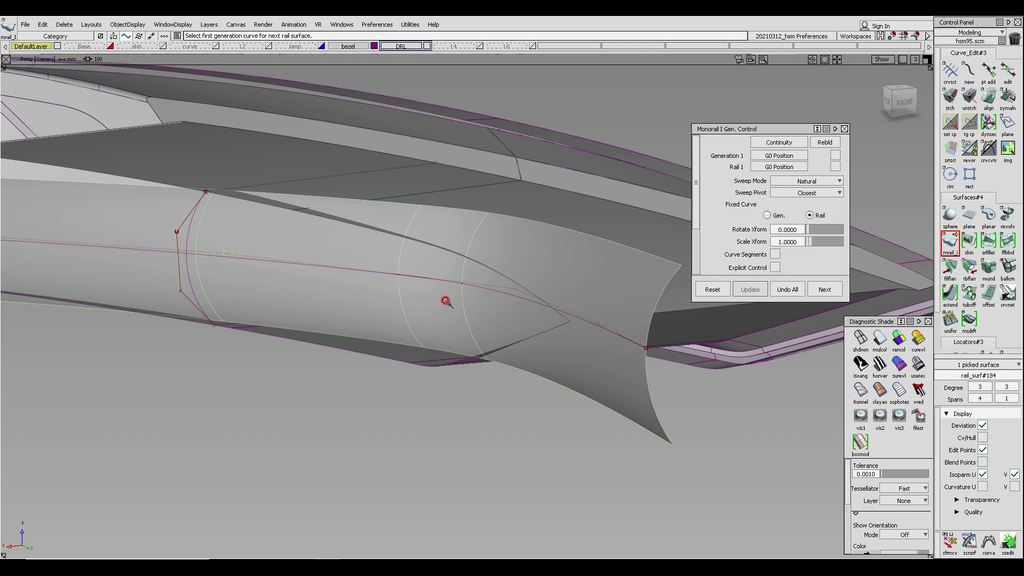
left_click_drag(446, 302, 446, 210, "alt+shift")
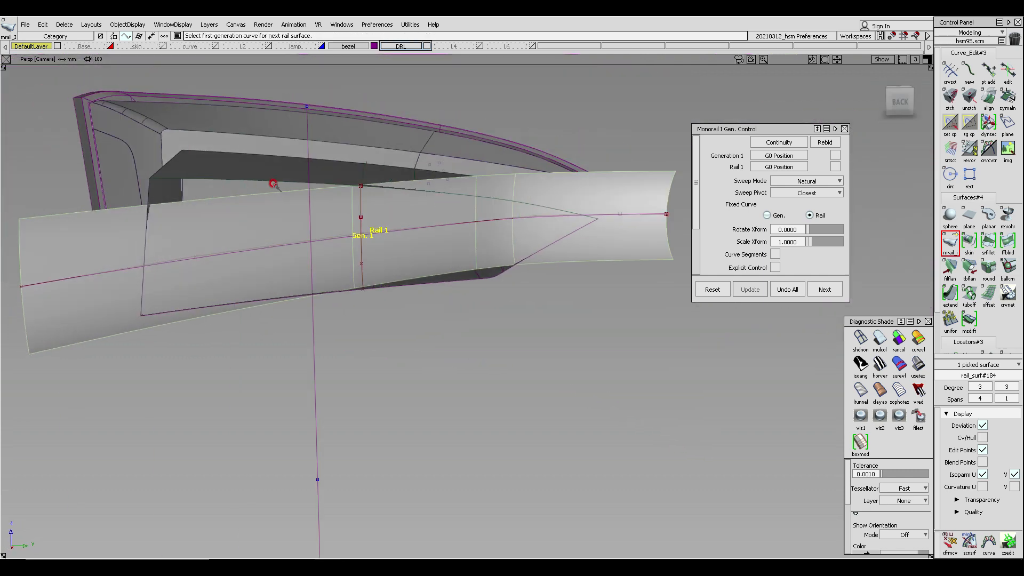
left_click_drag(273, 184, 409, 185, "alt+shift")
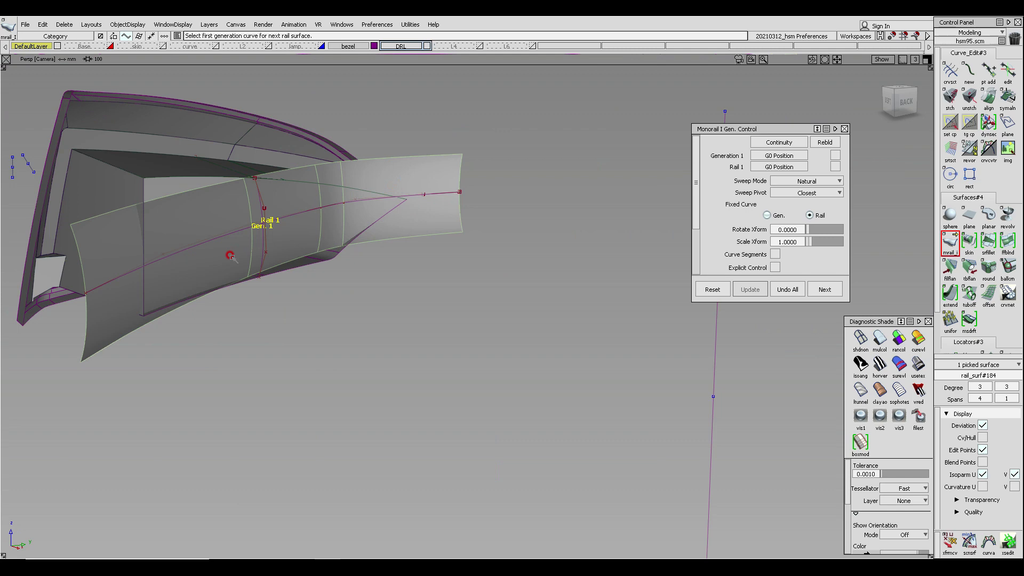
left_click_drag(267, 203, 252, 224, "alt+shift")
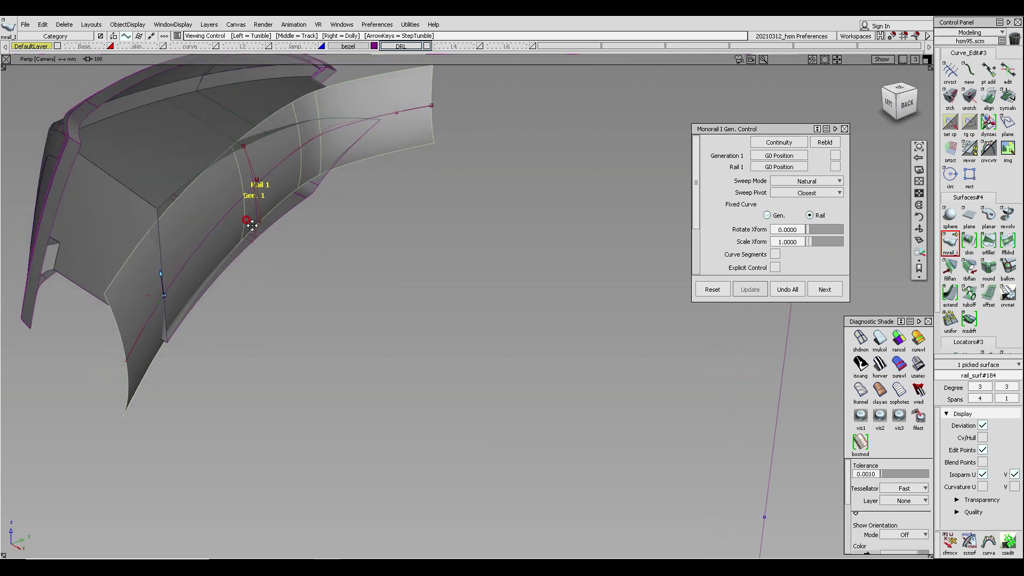
middle_click_drag(251, 224, 256, 210, "alt+shift")
left_click_drag(256, 210, 252, 169, "alt+shift")
left_click_drag(261, 131, 245, 217, "alt+shift")
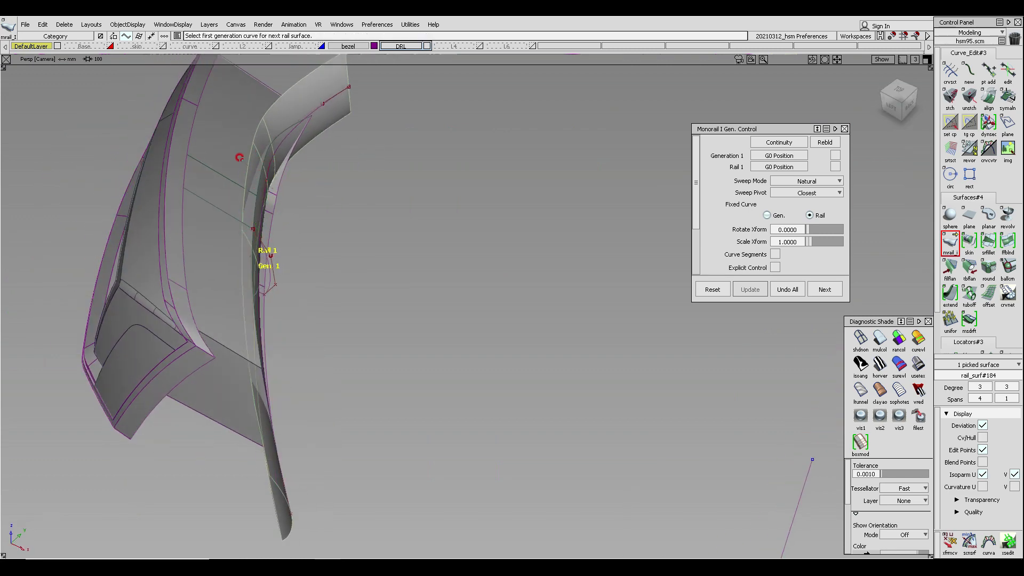
left_click_drag(240, 158, 208, 117, "alt+shift")
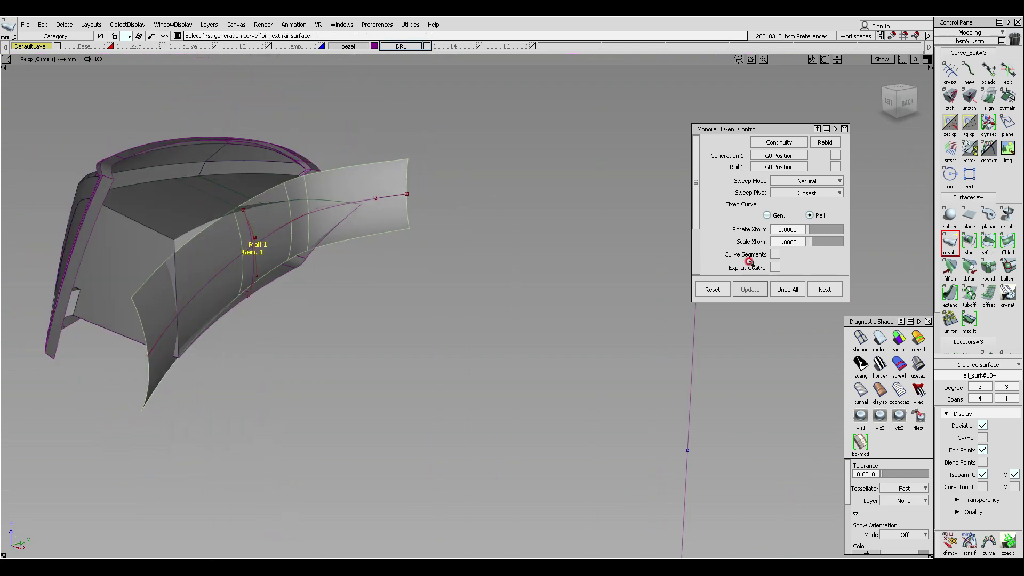
- Extend the rail surface at both ends with the Extend tool
left_click(953, 296)
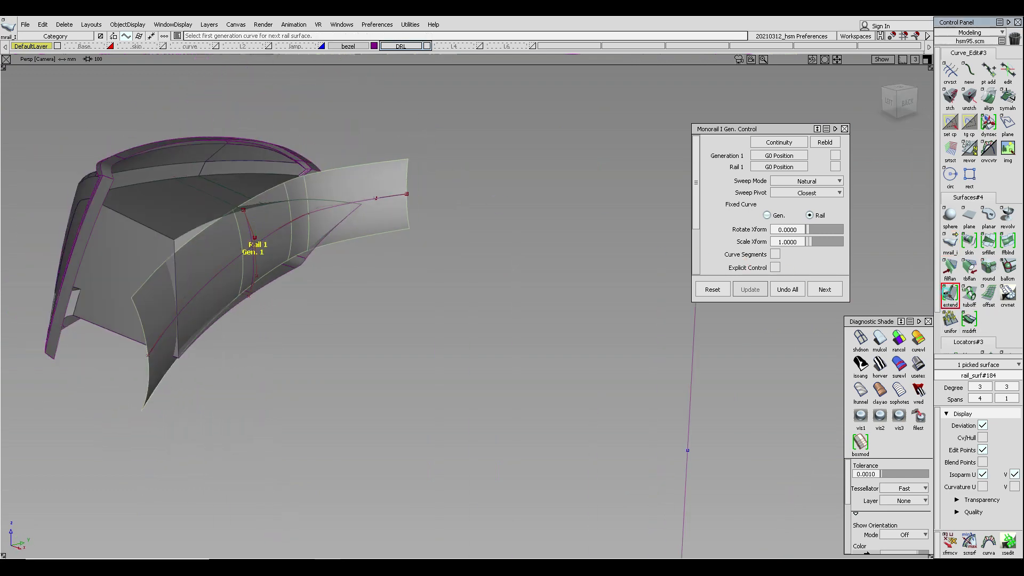
left_click(191, 234)
mouse_move(192, 232)
left_mouse_down()
mouse_move(184, 167)
mouse_move(188, 214)
left_mouse_up()
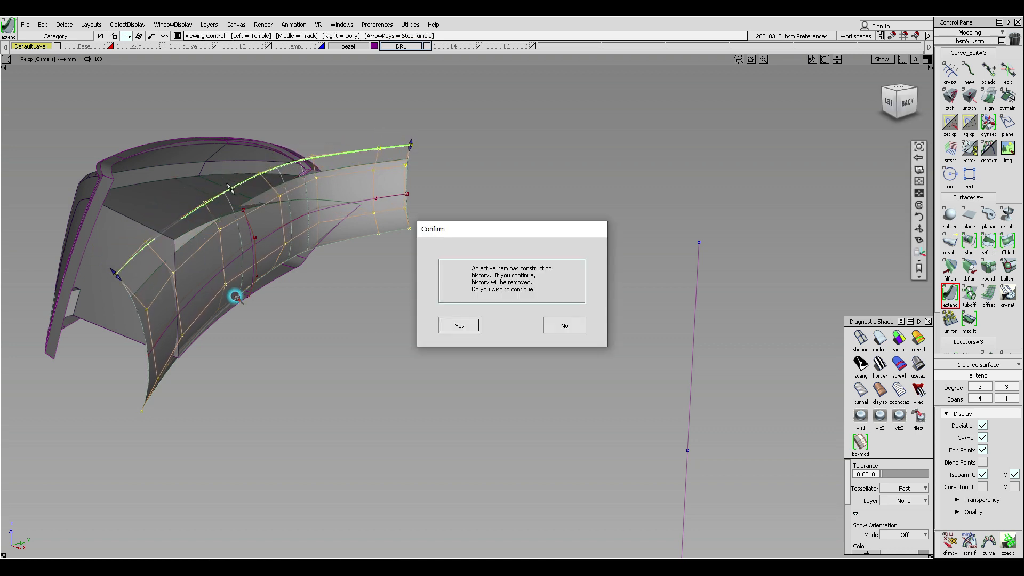
left_click(563, 327)
middle_click_drag(243, 253, 341, 313, "alt+shift")
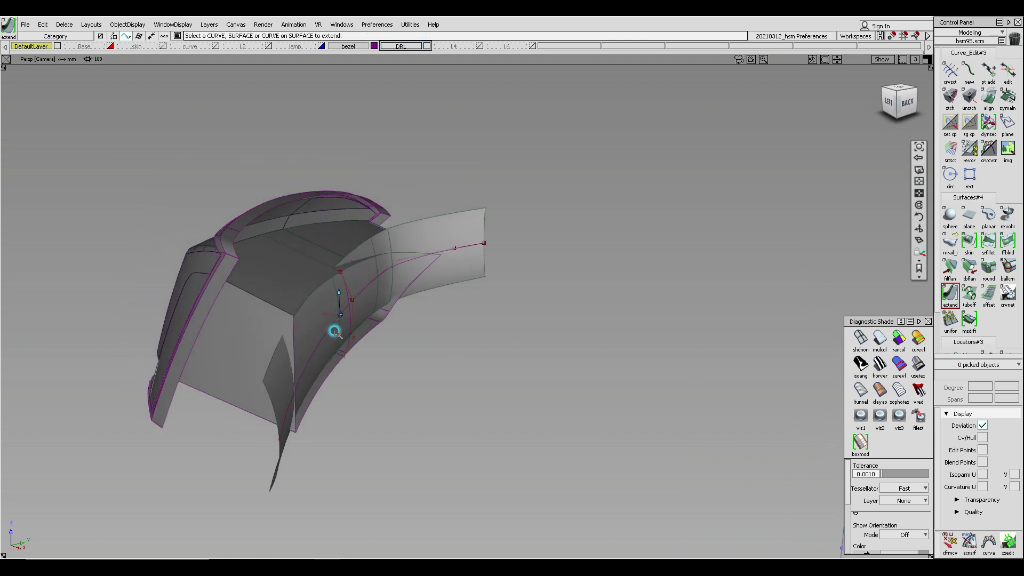
left_click_drag(335, 331, 318, 135, "alt+shift")
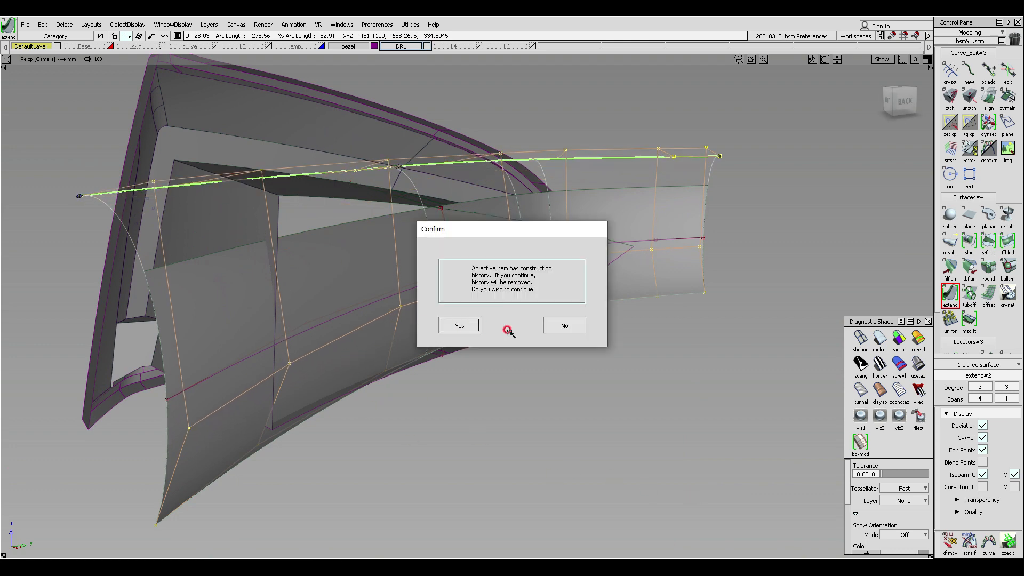
left_click(557, 325)
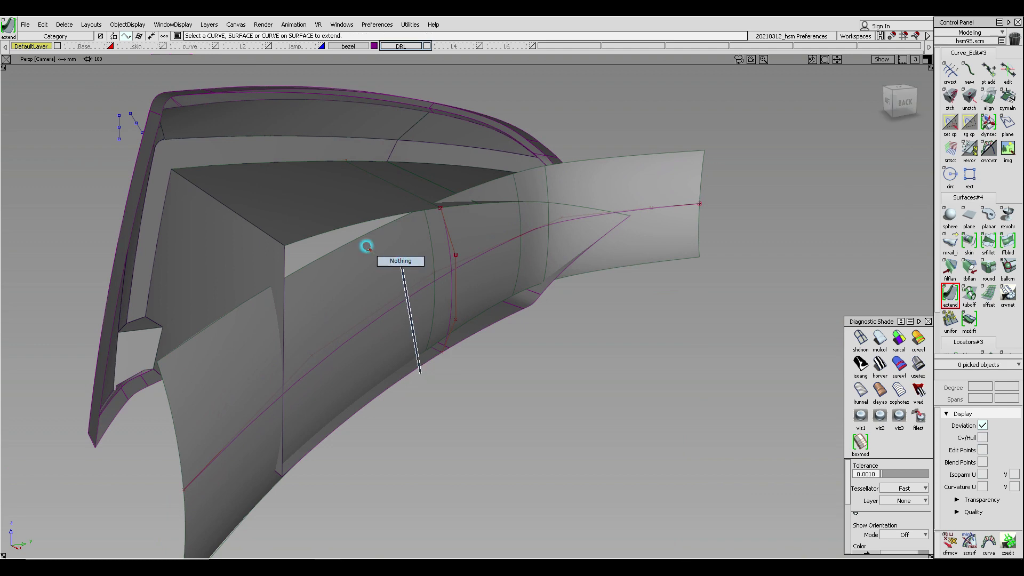
- Move the guide curve's pivot to its left end and rotate the curve slightly in the front view
left_click_drag(367, 246, 409, 292, "ctrl+shift")
left_click_drag(394, 294, 405, 356)
left_click_drag(468, 262, 598, 237, "alt+shift")
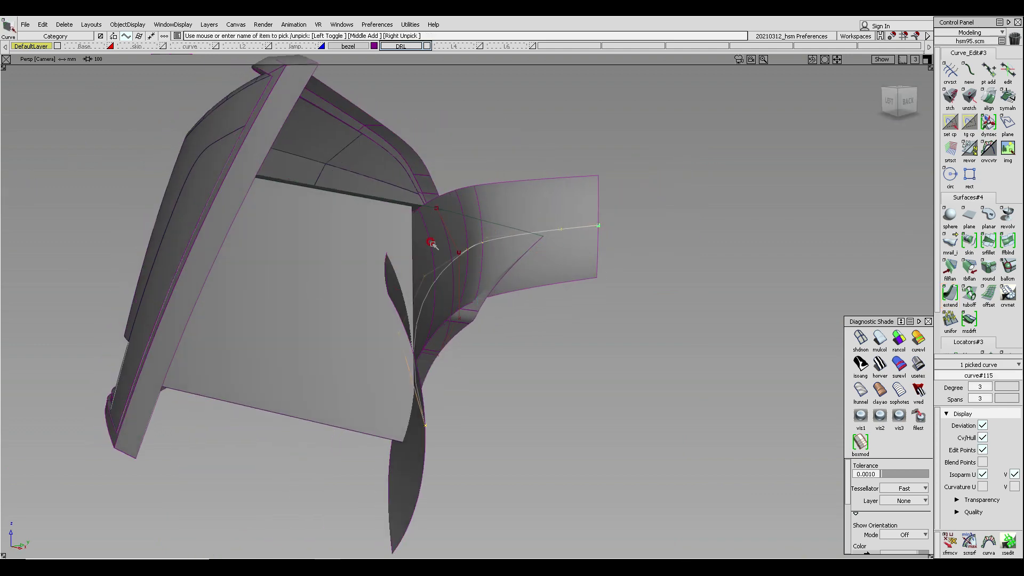
left_click_drag(553, 274, 438, 280, "alt+shift")
right_click(402, 296, "ctrl+shift")
left_click(429, 281)
left_click_drag(392, 315, 419, 333, "alt+shift")
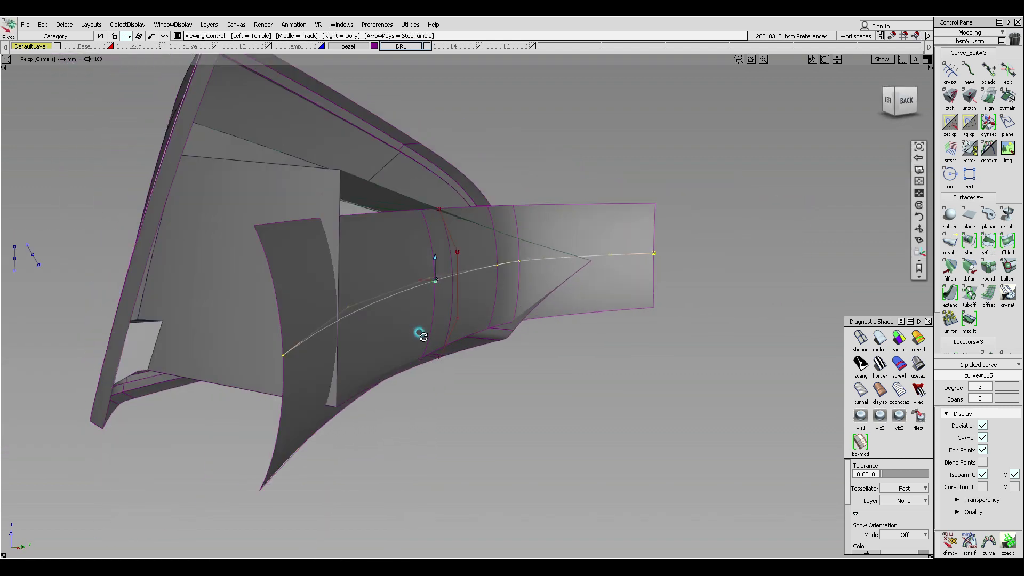
key("F7")
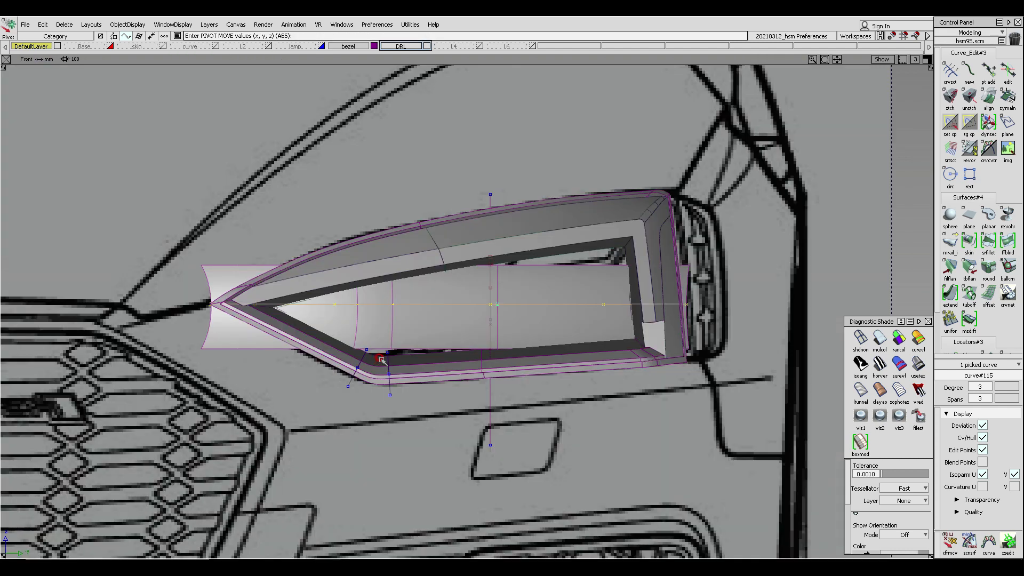
middle_click_drag(498, 342, 407, 348, "alt+shift")
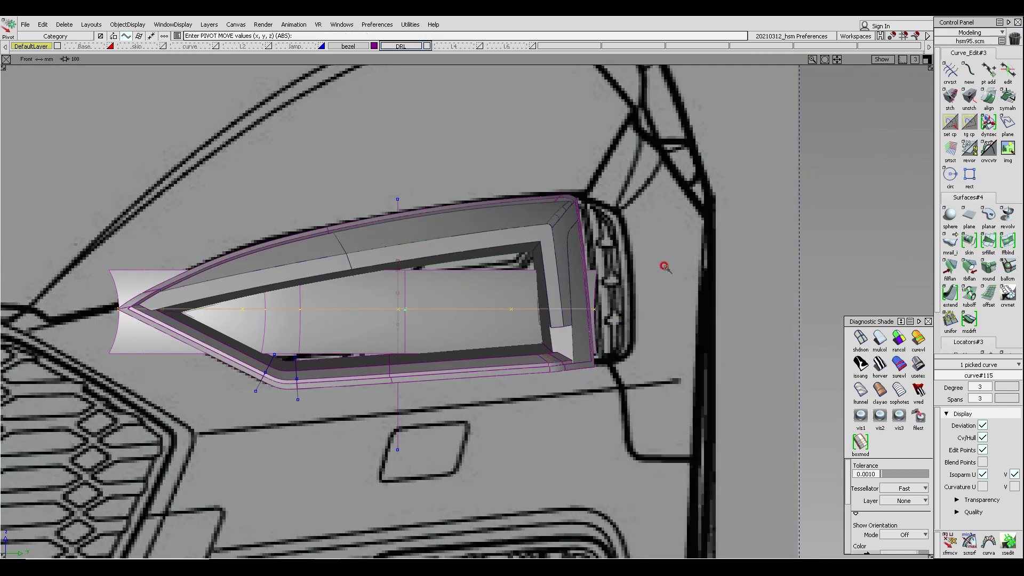
middle_click_drag(661, 266, 654, 299, "ctrl+shift")
left_click_drag(679, 277, 684, 310)
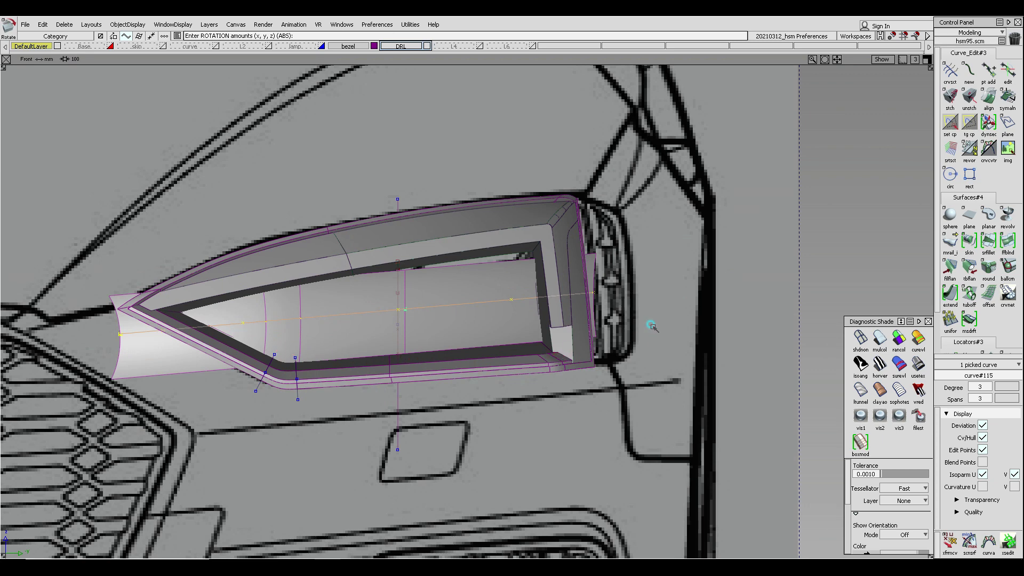
- Select the short profile curve, center its pivot and scale it in the front view
left_click_drag(650, 325, 651, 319)
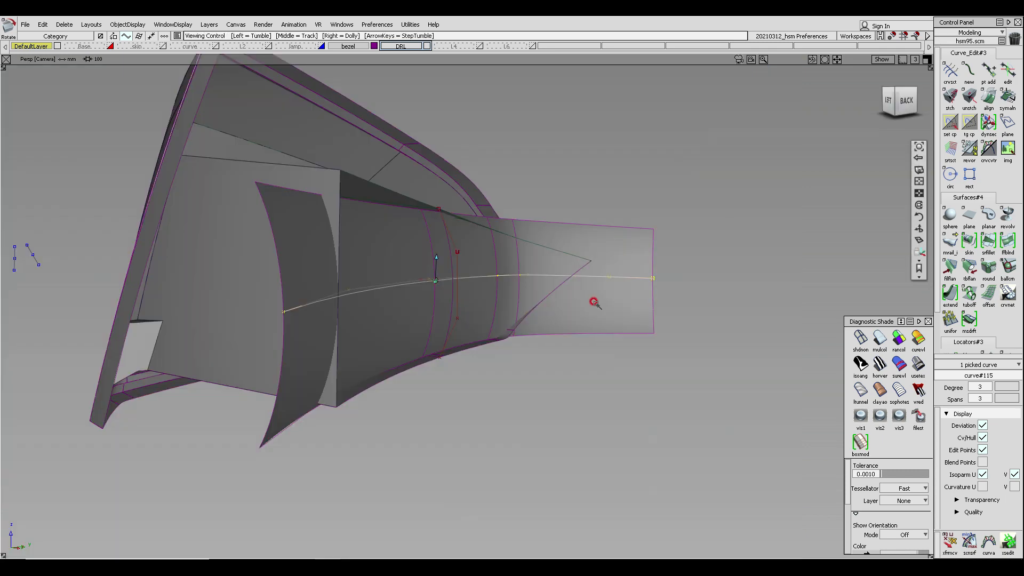
left_click_drag(597, 300, 422, 320, "alt+shift")
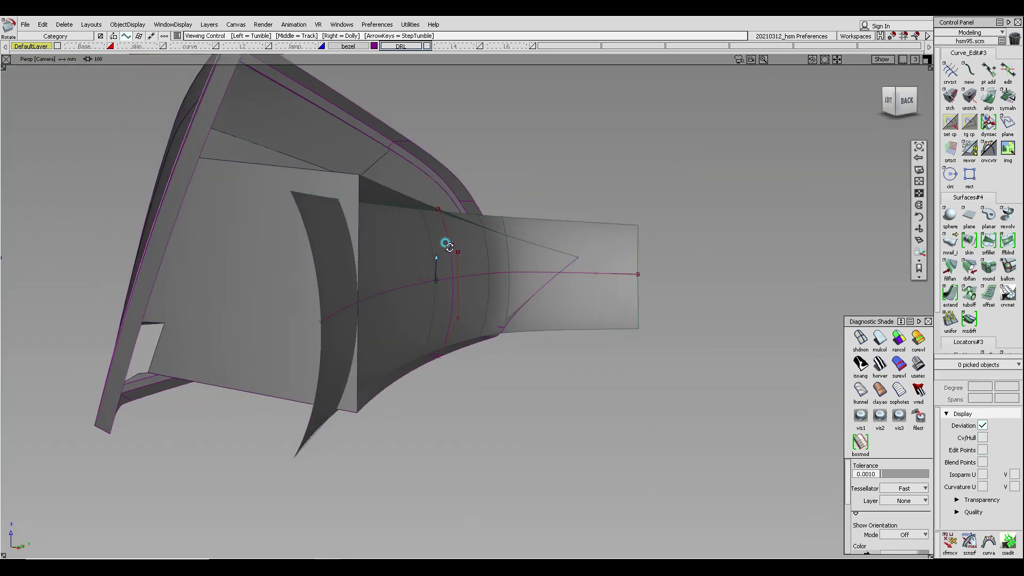
left_click_drag(449, 247, 435, 199, "alt+shift")
left_click(439, 210)
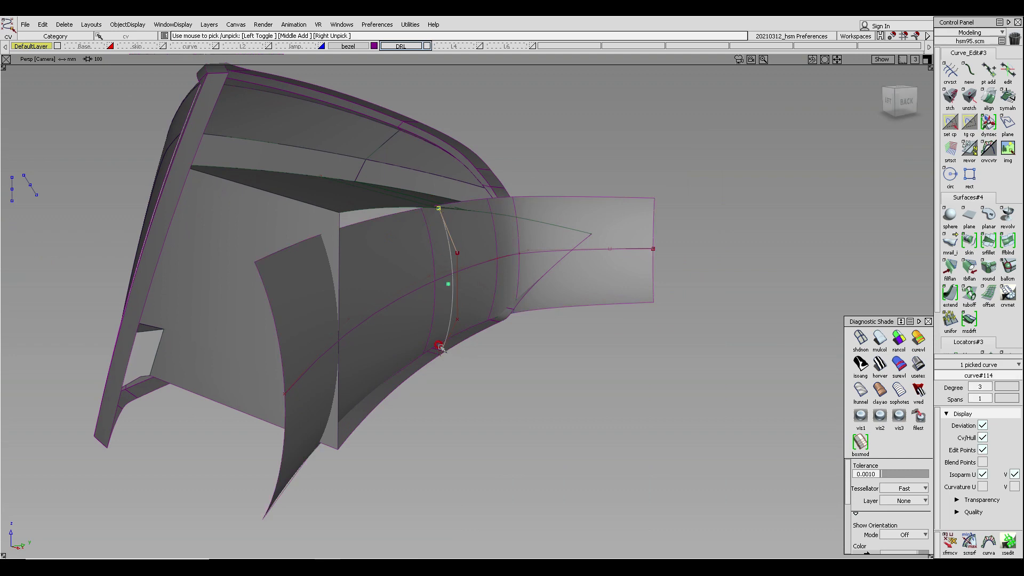
left_click(440, 347)
left_click_drag(447, 368, 441, 201, "alt+shift")
left_click_drag(455, 304, 459, 258, "alt+shift")
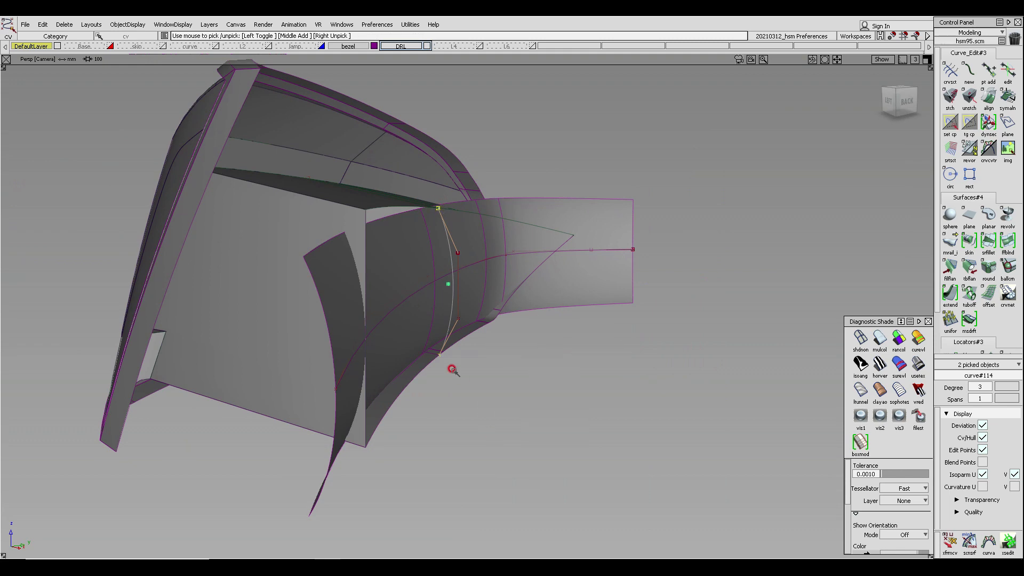
right_click_drag(496, 333, 585, 352, "ctrl+shift")
key("F6")
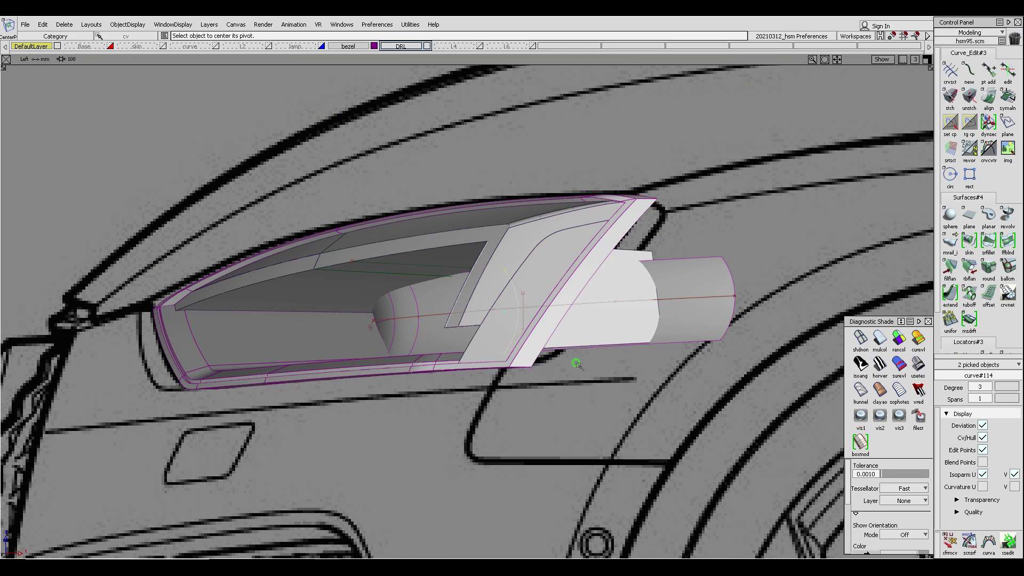
key("F7")
right_click_drag(522, 405, 566, 406, "ctrl+shift")
left_click_drag(595, 440, 600, 418)
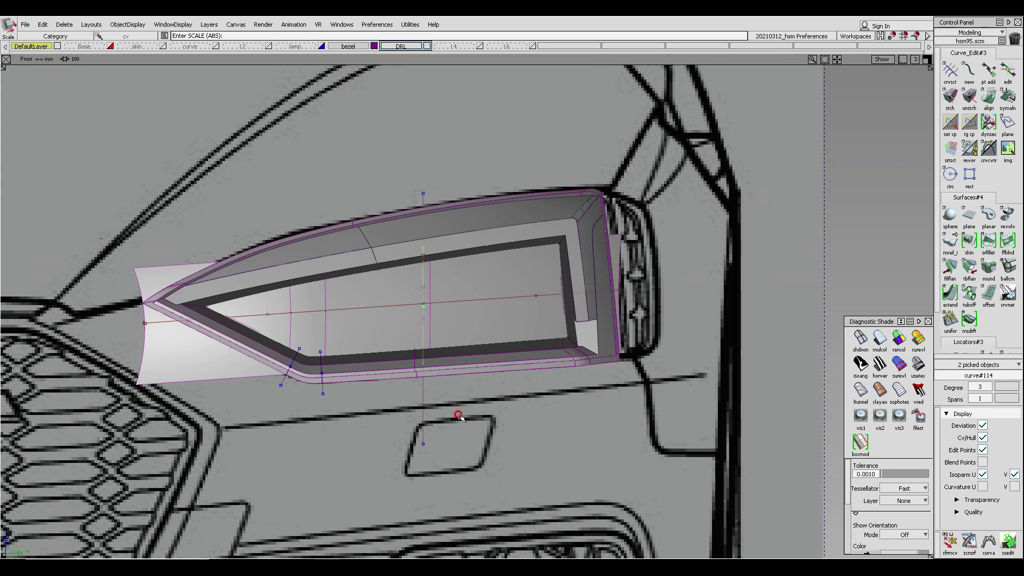
left_click_drag(459, 416, 182, 295, "alt+shift")
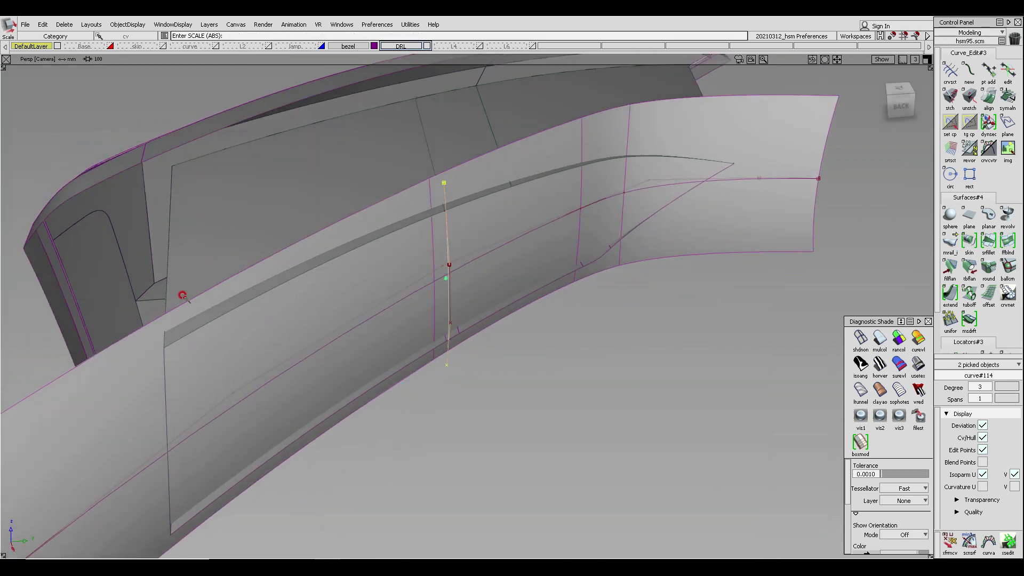
- Orbit and zoom around the rail surface to inspect its fit against the bezel's inner walls
left_click_drag(302, 341, 131, 114, "alt+shift")
left_click_drag(162, 152, 381, 315, "alt+shift")
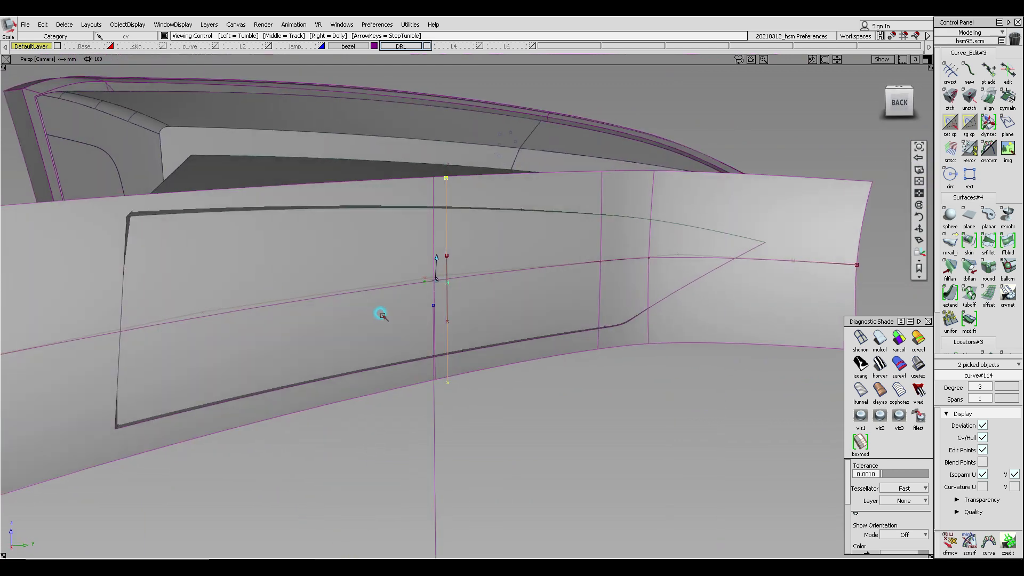
right_click_drag(382, 315, 465, 376, "alt+shift")
left_click_drag(465, 376, 340, 271, "alt+shift")
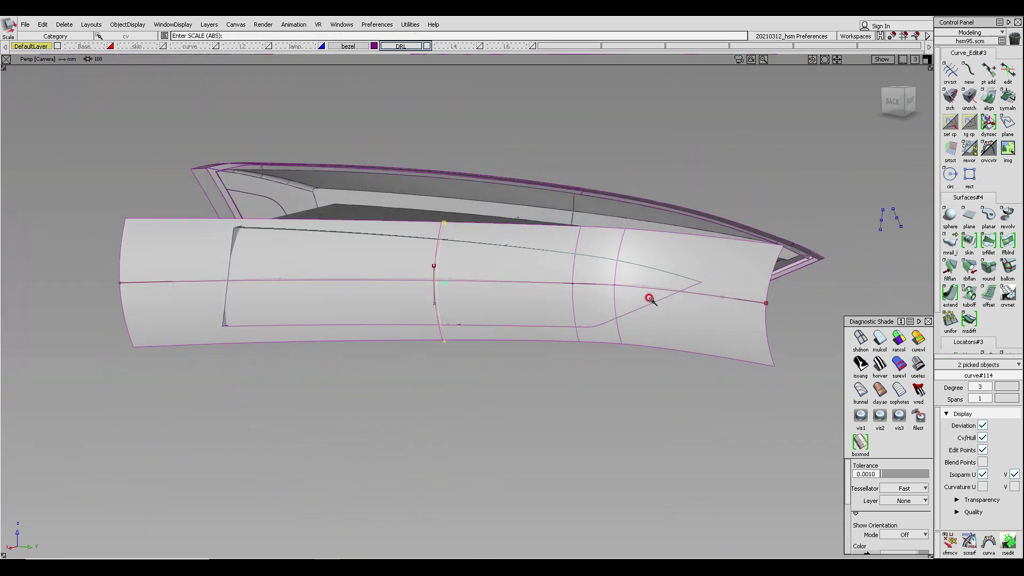
left_click_drag(649, 299, 739, 364, "alt+shift")
left_click_drag(314, 298, 652, 334, "alt+shift")
middle_click_drag(651, 335, 533, 295, "alt+shift")
left_click(575, 250, "alt+shift")
scroll(598, 256, "up", 5)
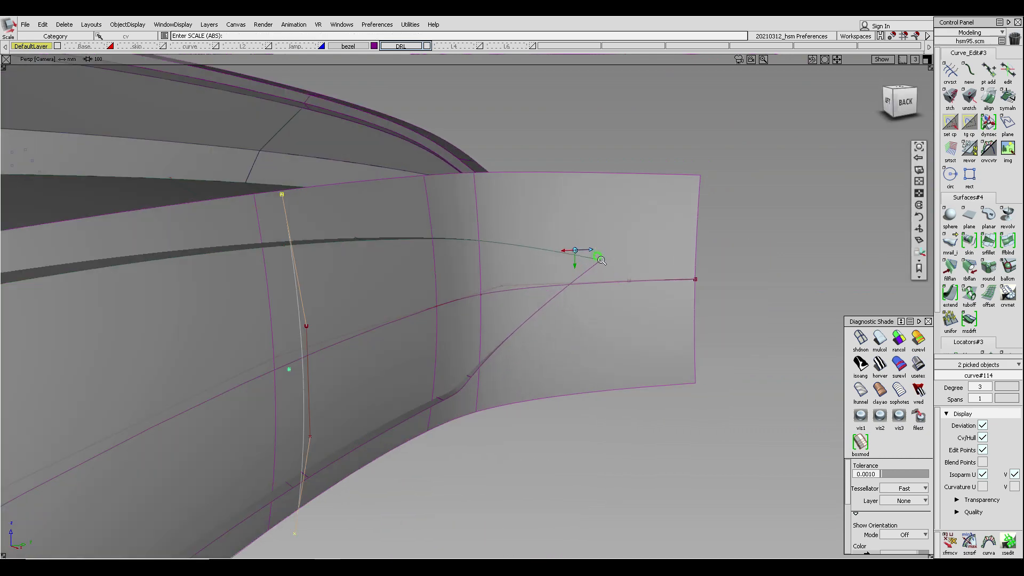
scroll(600, 263, "down", 4)
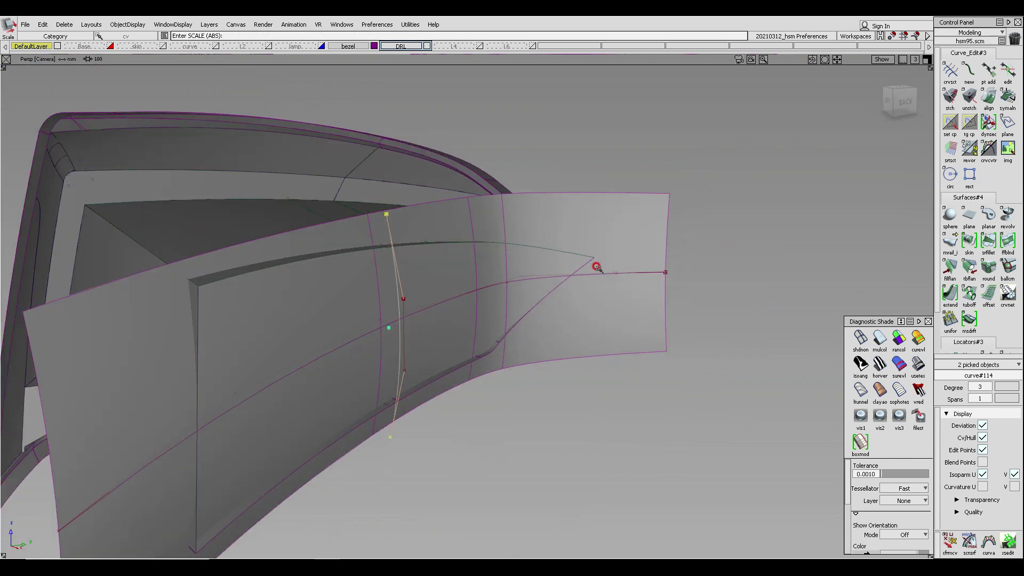
left_click(594, 258, "alt+shift")
right_click_drag(648, 316, 666, 264, "alt+shift")
left_click_drag(665, 264, 423, 229, "alt+shift")
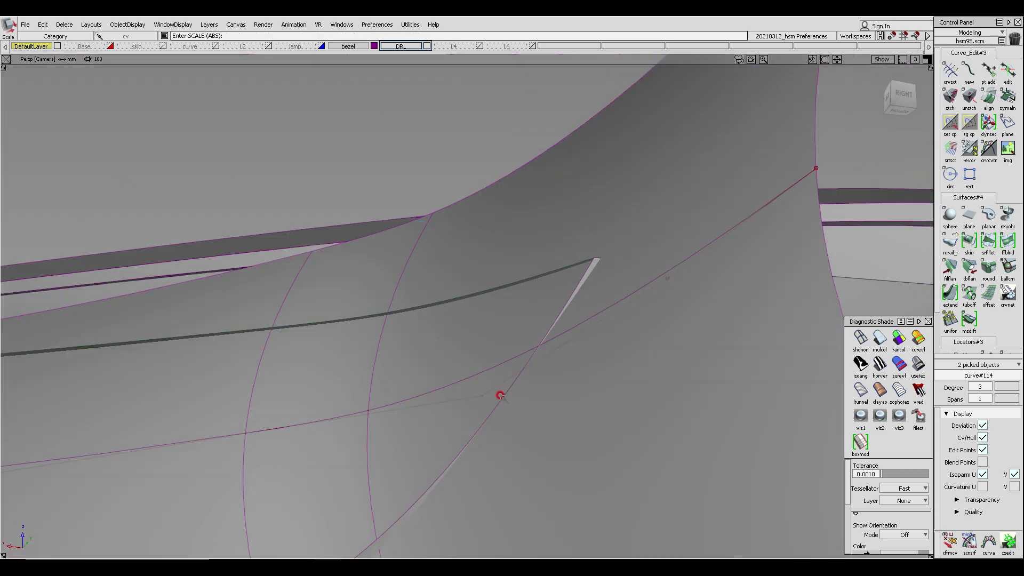
left_click_drag(560, 352, 341, 365, "alt+shift")
right_click_drag(182, 374, 192, 349, "alt+shift")
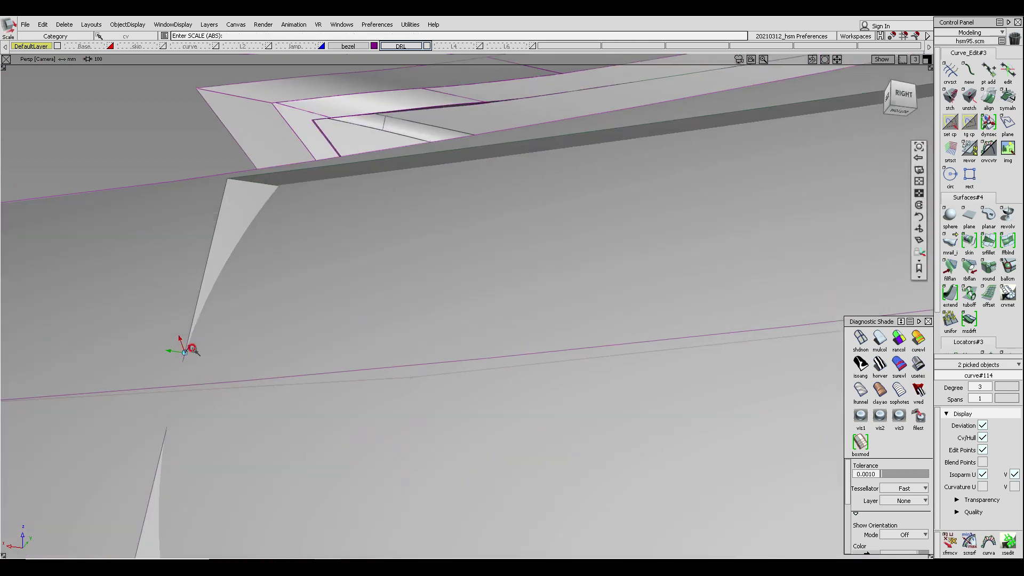
left_click_drag(192, 349, 169, 329, "alt+shift")
middle_click_drag(280, 347, 307, 235, "alt+shift")
left_click_drag(308, 236, 263, 283, "alt+shift")
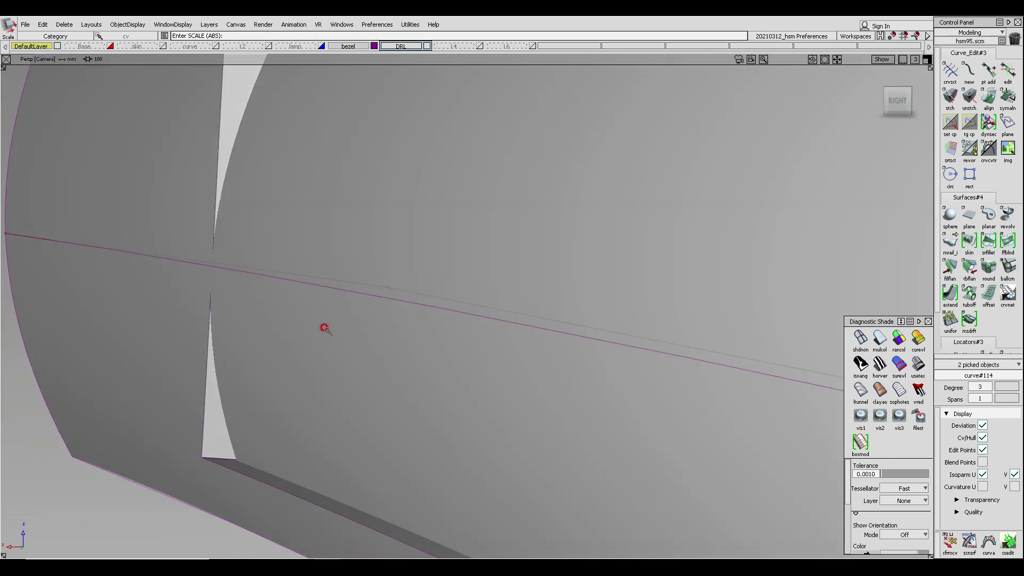
left_click_drag(348, 315, 348, 252, "ctrl+shift")
right_click_drag(387, 262, 281, 251, "alt+shift")
left_click_drag(281, 251, 860, 293, "alt+shift")
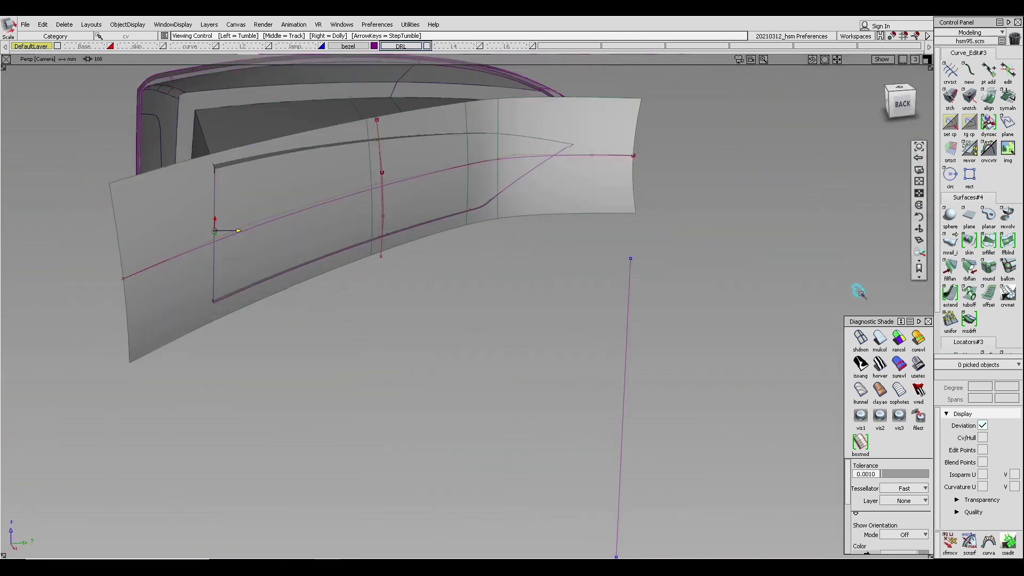
middle_click_drag(396, 212, 393, 270, "alt+shift")
left_click_drag(394, 283, 393, 230, "ctrl+shift")
left_click_drag(564, 189, 579, 208, "ctrl+shift")
- Select the guide curve and move its CVs to refine the rail surface's path
left_click(587, 209)
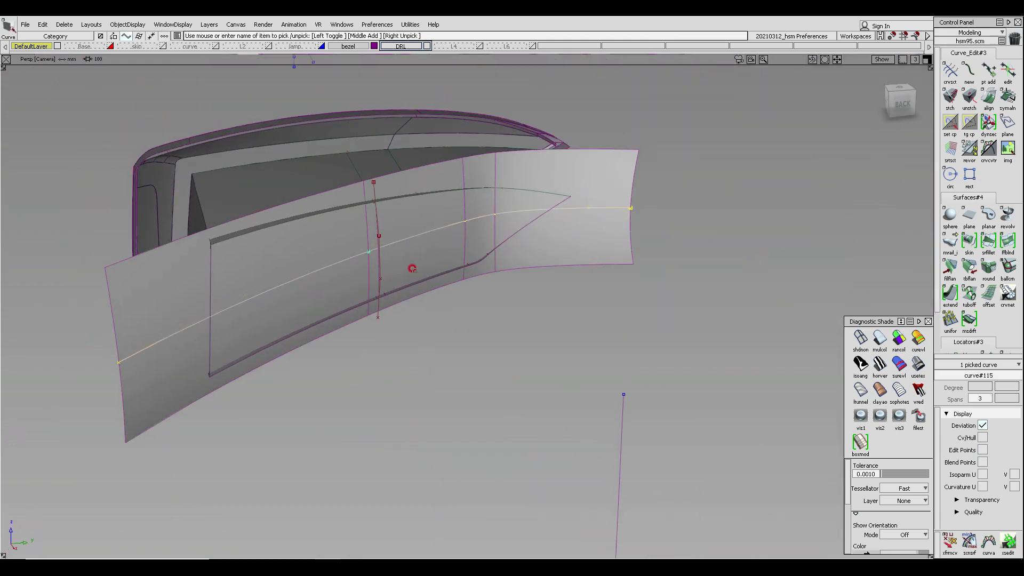
left_click_drag(412, 268, 484, 270, "alt+shift")
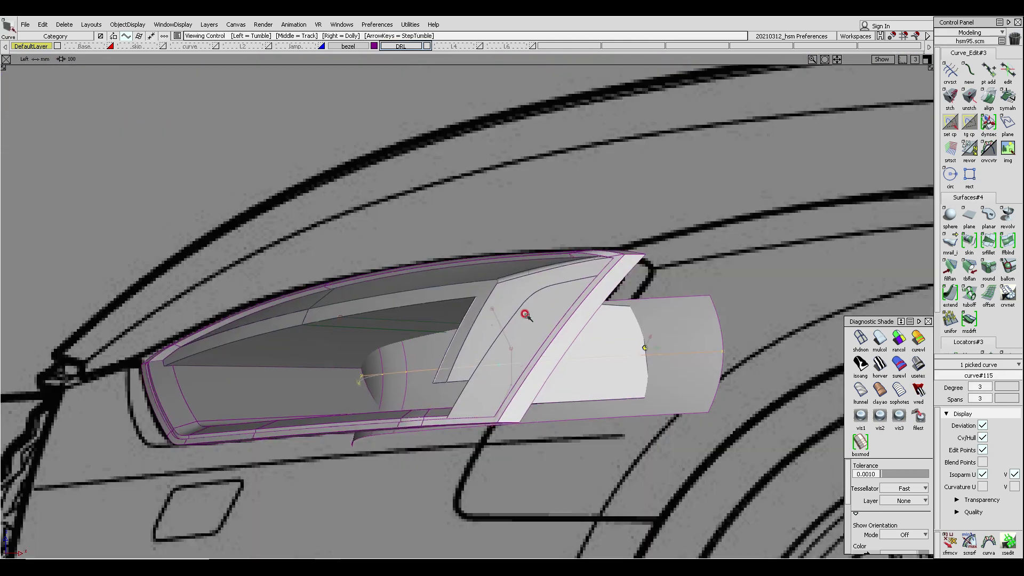
left_click_drag(516, 250, 525, 158, "ctrl+shift")
middle_click_drag(528, 176, 526, 179)
middle_click_drag(527, 262, 627, 195, "ctrl+shift")
left_click_drag(590, 222, 502, 239, "alt+shift")
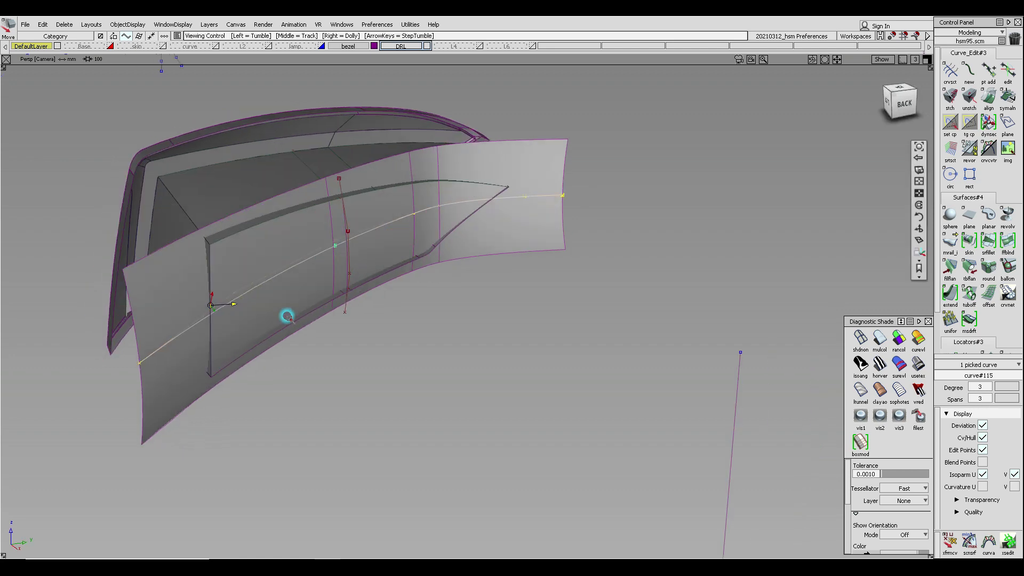
left_click(216, 316, "alt+shift")
right_click_drag(233, 350, 312, 319, "alt+shift")
left_click_drag(312, 320, 226, 367, "alt+shift")
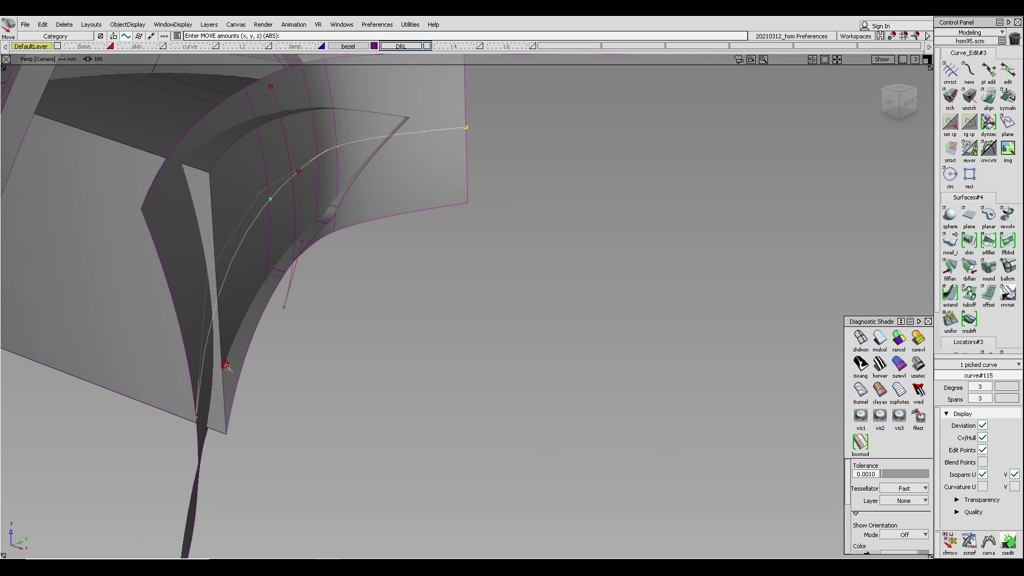
left_click_drag(226, 367, 465, 314, "alt+shift")
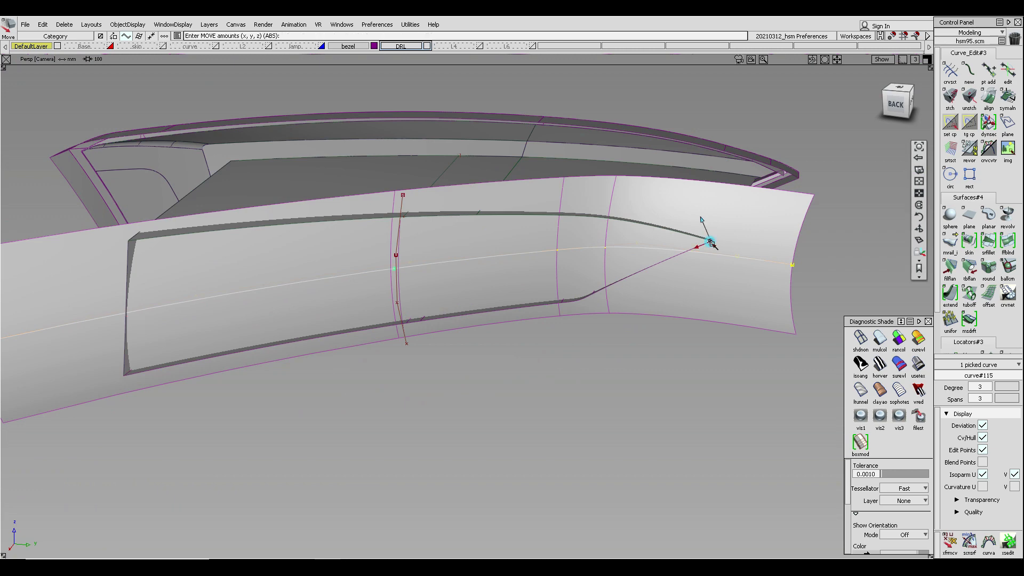
left_click_drag(715, 270, 522, 221, "alt+shift")
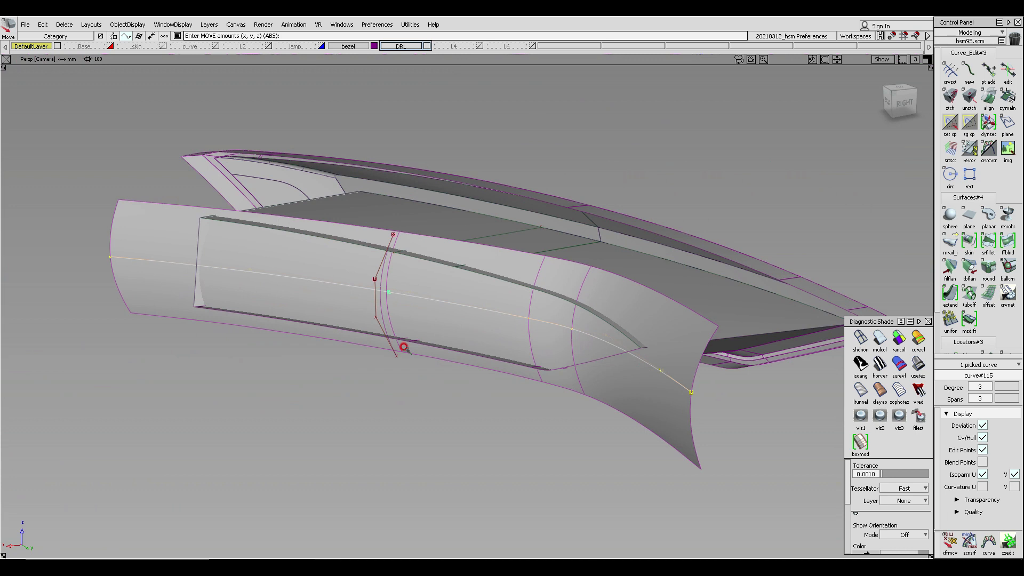
- Select both rail curves and assign them to the curve layer
left_click_drag(502, 319, 460, 230, "alt+shift")
middle_click_drag(512, 274, 452, 282, "alt+shift")
left_click_drag(633, 324, 896, 301, "alt+shift")
middle_click_drag(327, 468, 388, 405, "alt+shift")
left_click_drag(281, 286, 281, 315, "ctrl+shift")
left_click_drag(299, 304, 391, 368)
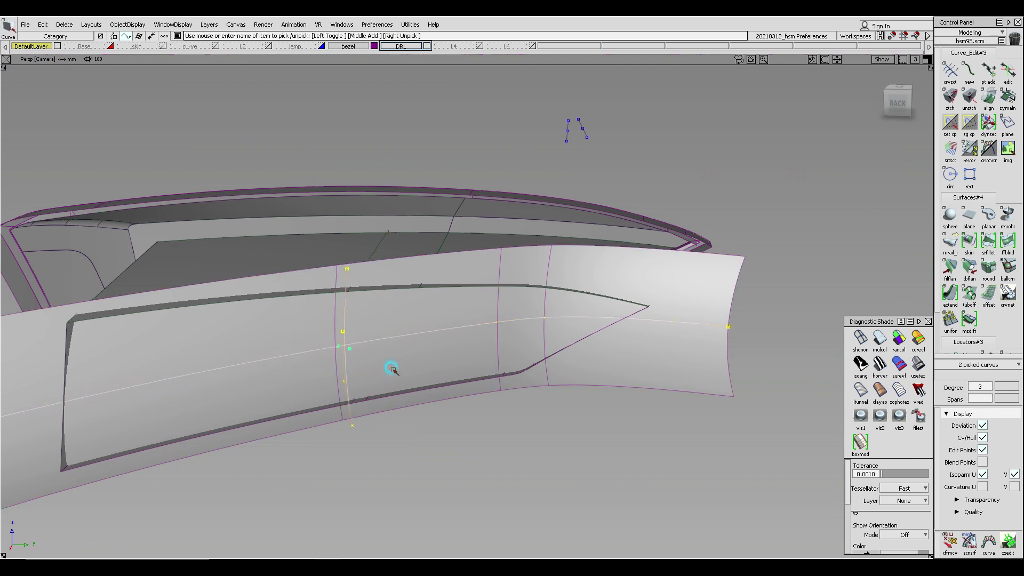
right_click(206, 47)
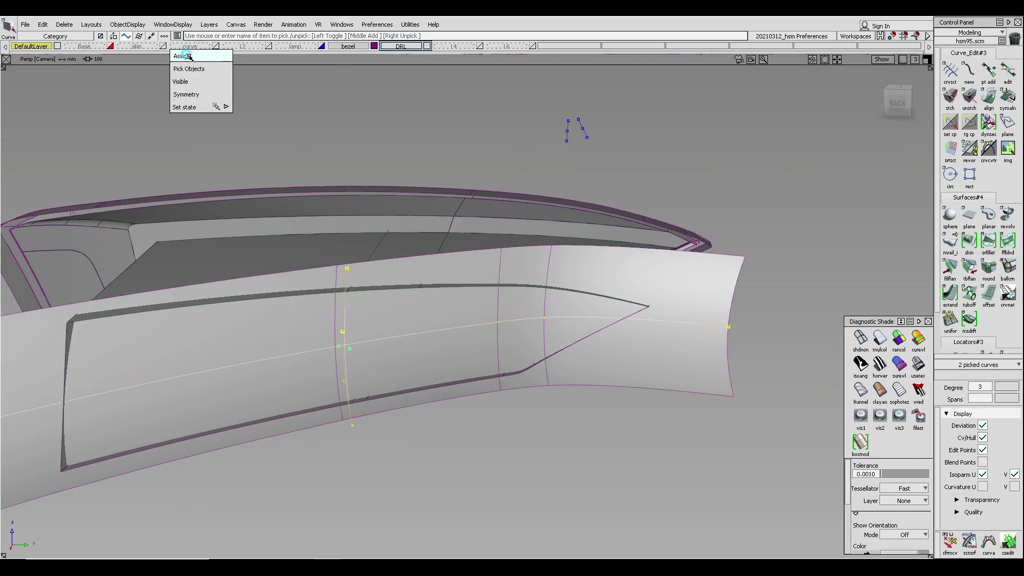
left_click(182, 56)
- Intersect the seven bezel surfaces with the rail surface and trim the rail surface to the bezel's inside
left_click_drag(327, 361, 633, 383, "alt+shift")
middle_click_drag(633, 384, 572, 375, "alt+shift")
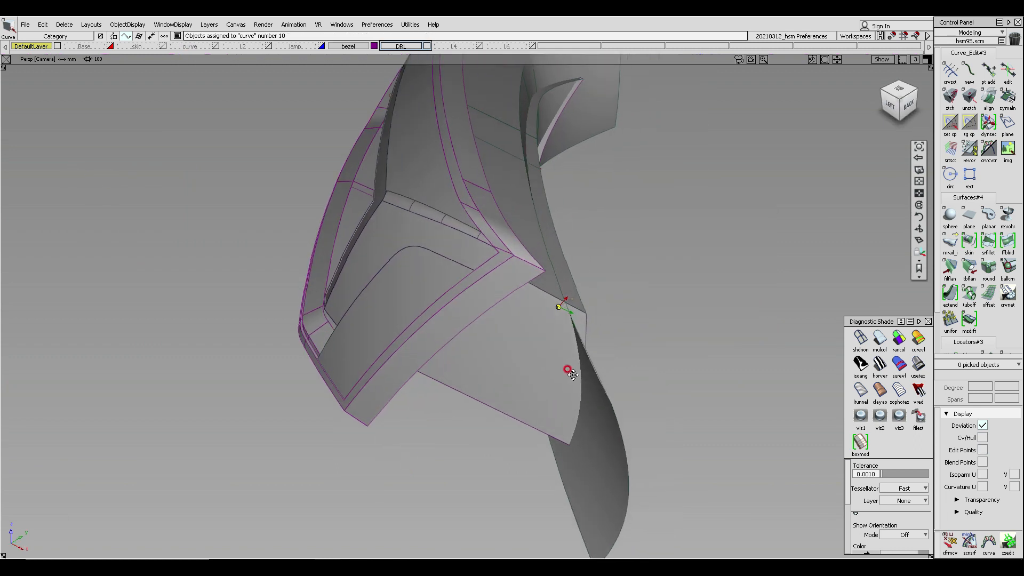
right_click_drag(572, 374, 564, 376, "alt+shift")
left_click_drag(528, 370, 506, 283, "alt+shift")
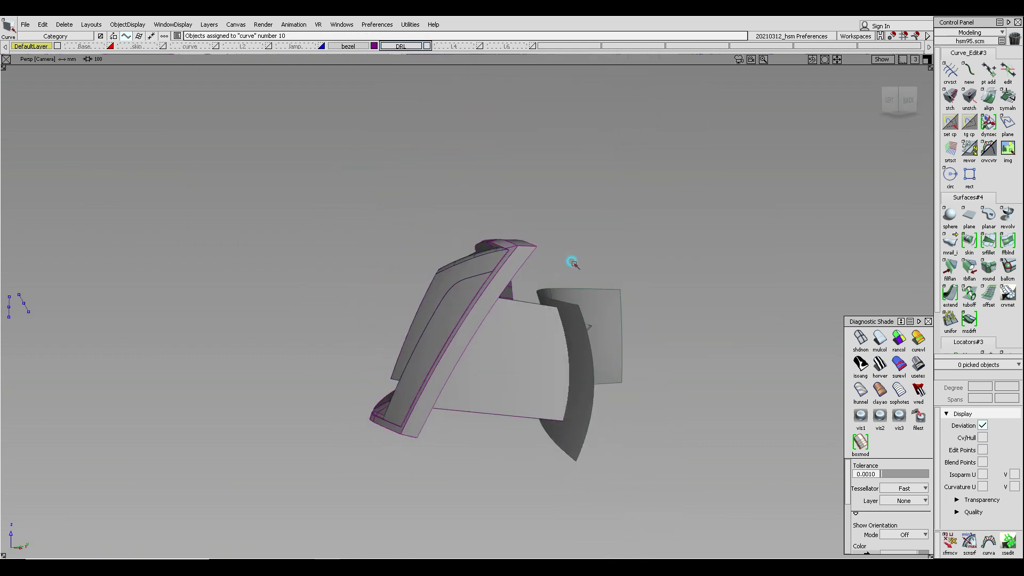
left_click_drag(574, 263, 569, 310, "ctrl+shift")
left_click_drag(712, 257, 535, 474)
left_click(612, 320)
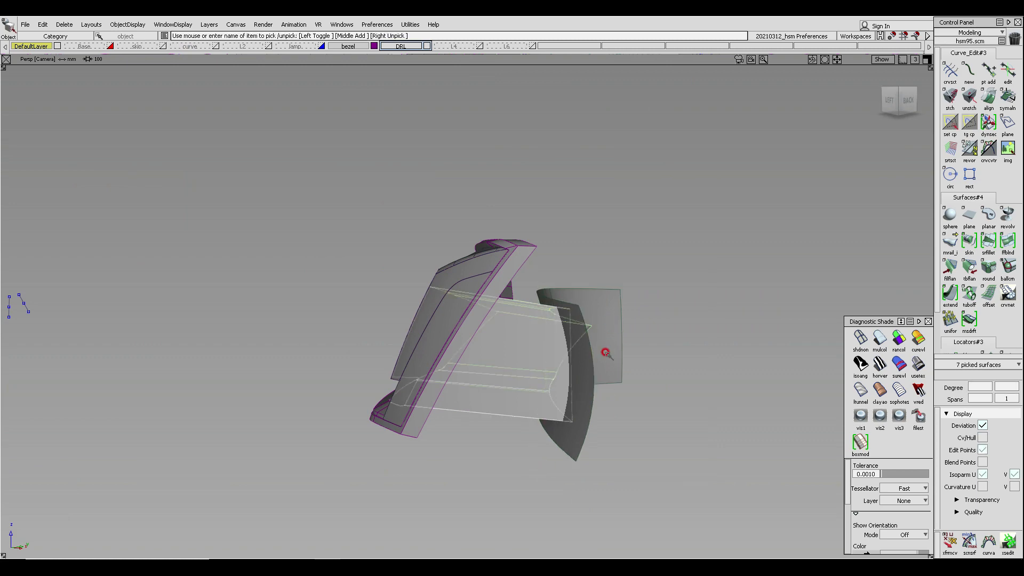
left_click_drag(606, 350, 643, 263, "alt+shift")
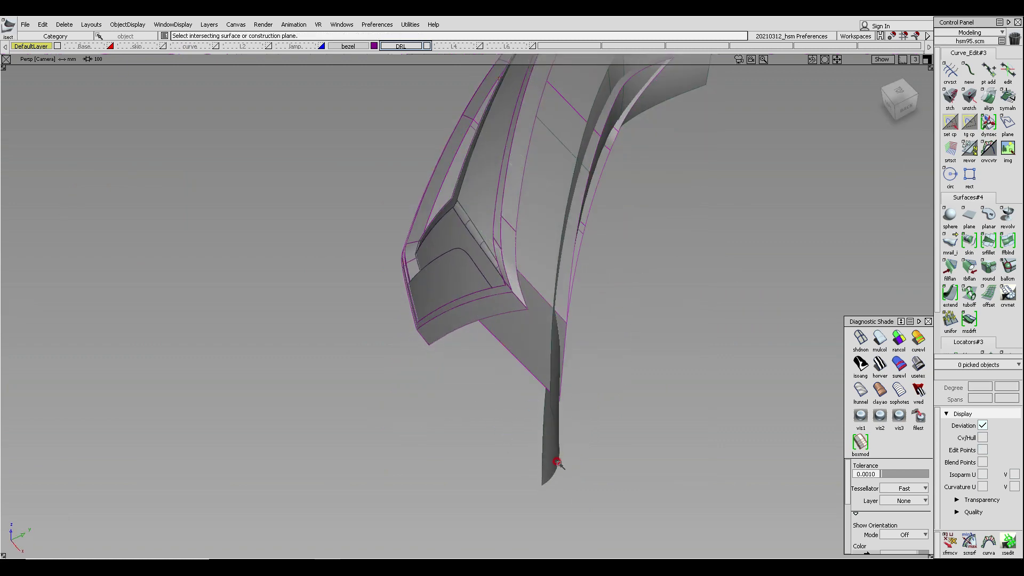
left_click_drag(549, 450, 510, 326, "alt+shift")
middle_click_drag(510, 326, 354, 279, "alt+shift")
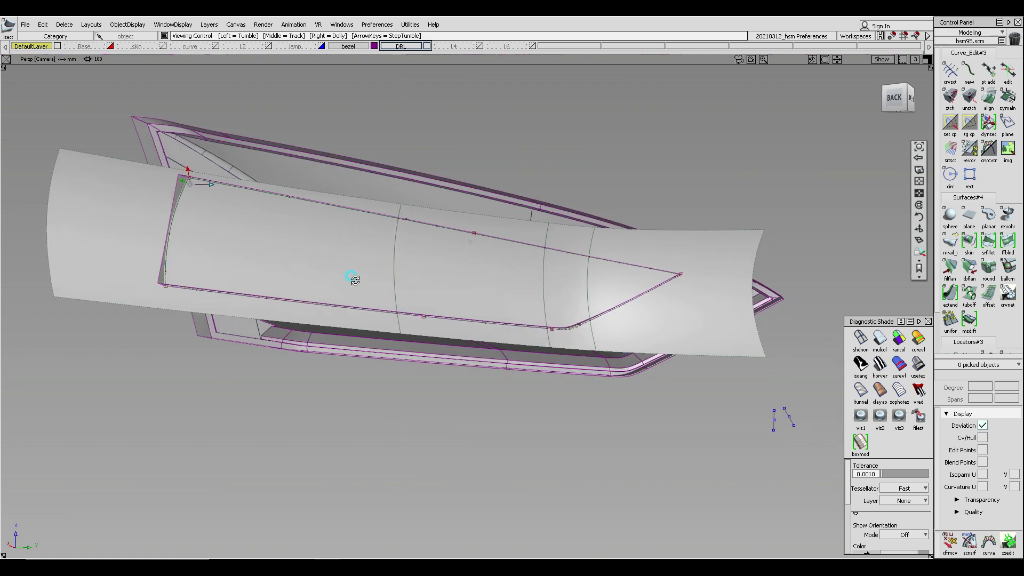
left_click_drag(430, 252, 410, 277, "ctrl+shift")
left_click(416, 267)
left_click(423, 271)
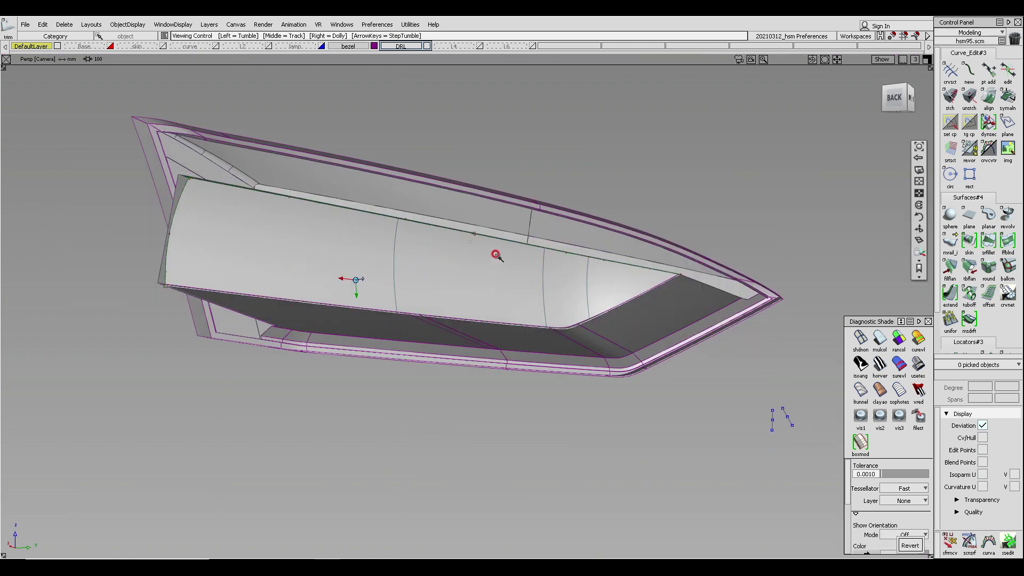
- Select the extra curves-on-surface on the bezel's upper surface and delete them
left_click_drag(491, 256, 532, 350, "alt+shift")
left_click(377, 177)
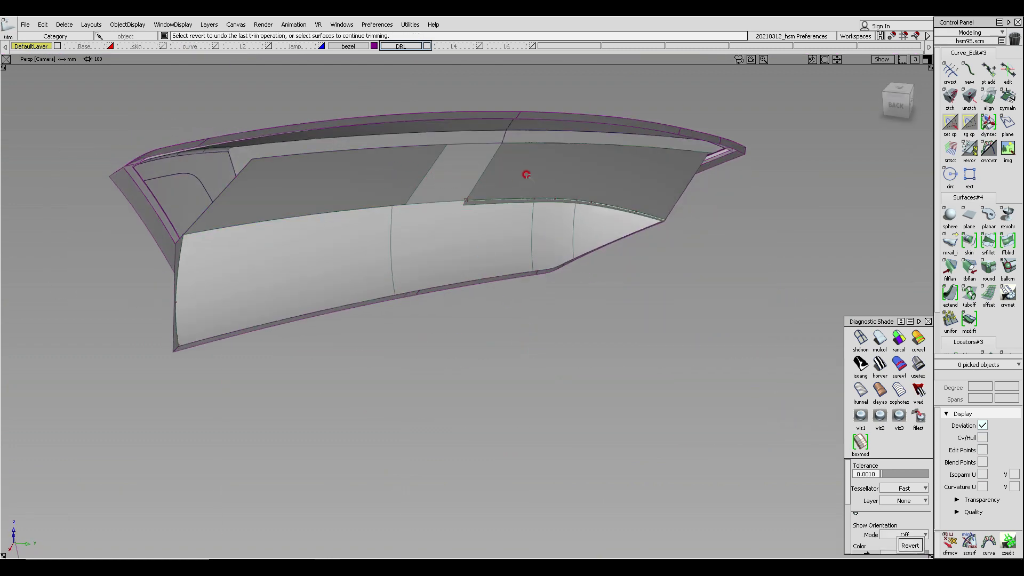
left_click_drag(419, 211, 409, 145, "ctrl+shift")
left_click_drag(412, 148, 437, 173)
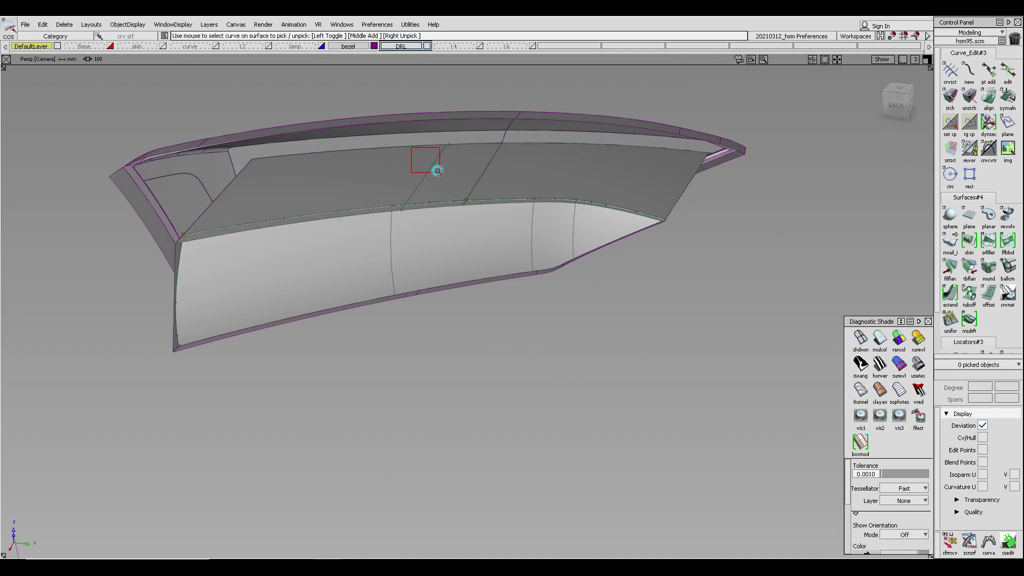
left_click_drag(436, 269, 399, 345, "alt+shift")
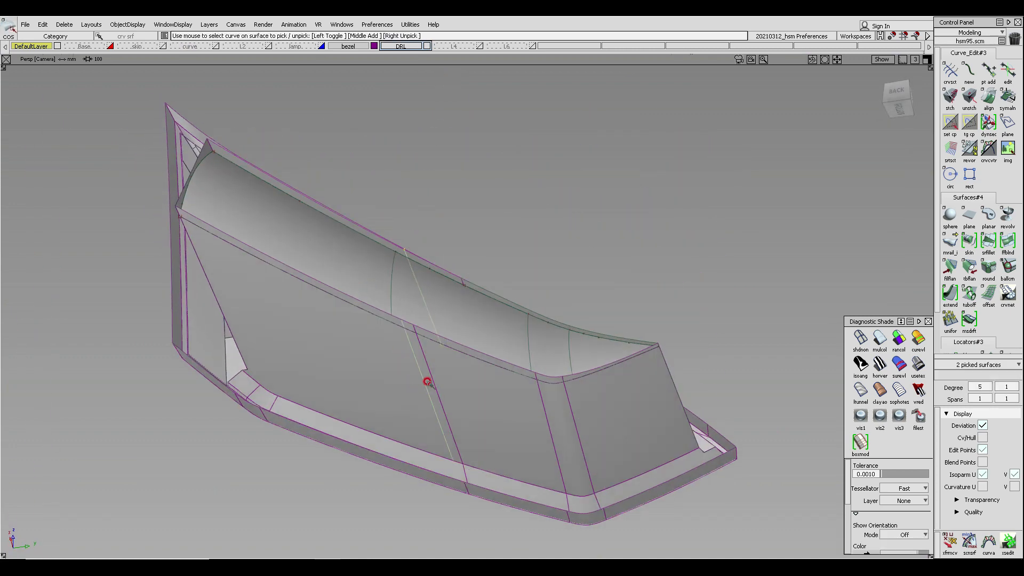
key("Delete")
key("Return")
- Trim the bezel's upper and lower surfaces, dividing them along the rail surface intersection curves
left_click_drag(408, 475, 394, 160, "alt+shift")
left_click(392, 162)
left_click(392, 161)
key("space")
left_click(535, 142)
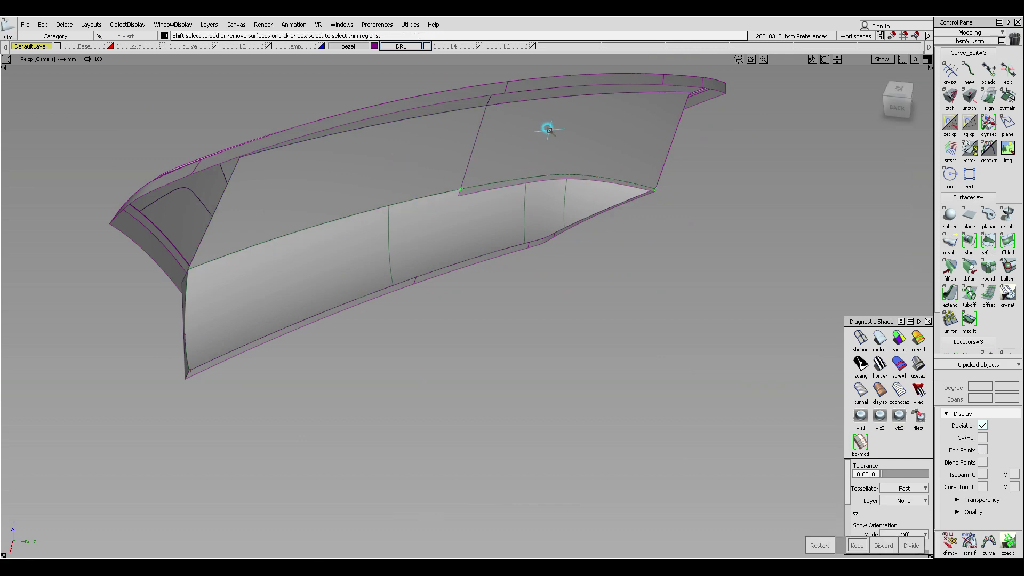
left_click(546, 129)
key("space")
left_click_drag(628, 231, 392, 21, "alt+shift")
left_click(720, 247)
left_click(697, 264)
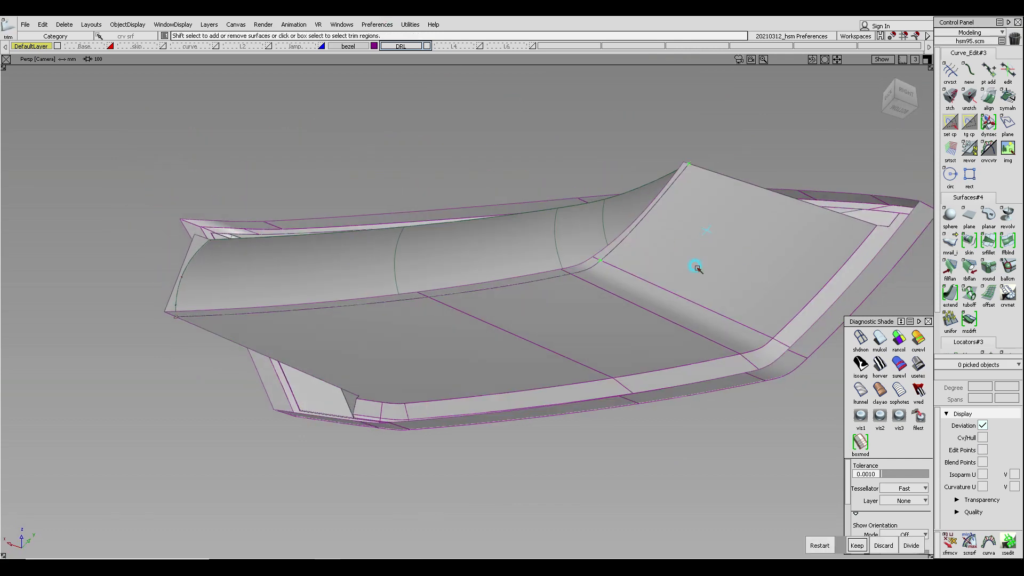
key("space")
left_click(654, 295)
left_click(655, 296)
key("space")
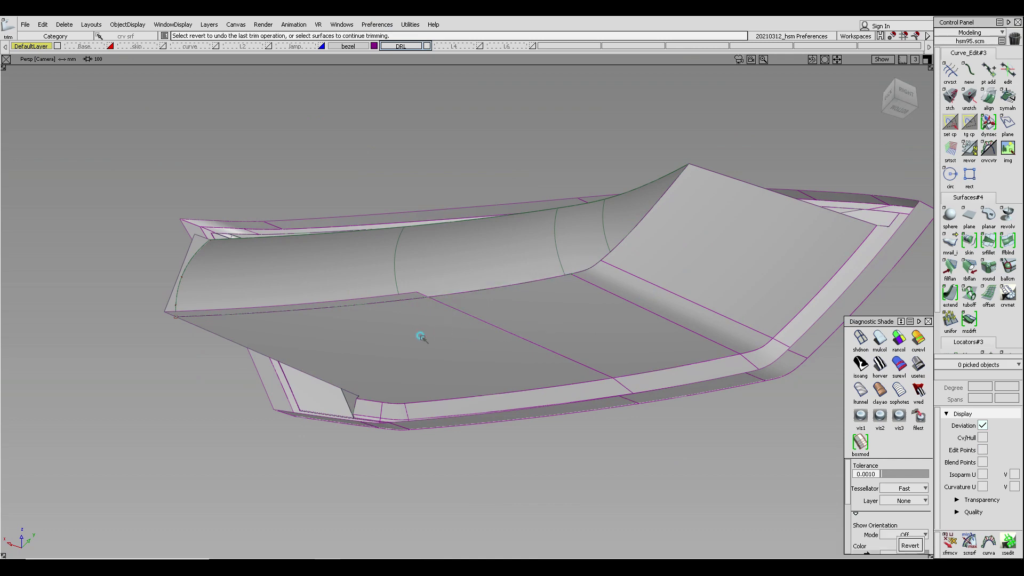
- Inspect the trimmed bezel's inner surfaces and corners from several angles
left_click_drag(197, 280, 807, 402, "alt+shift")
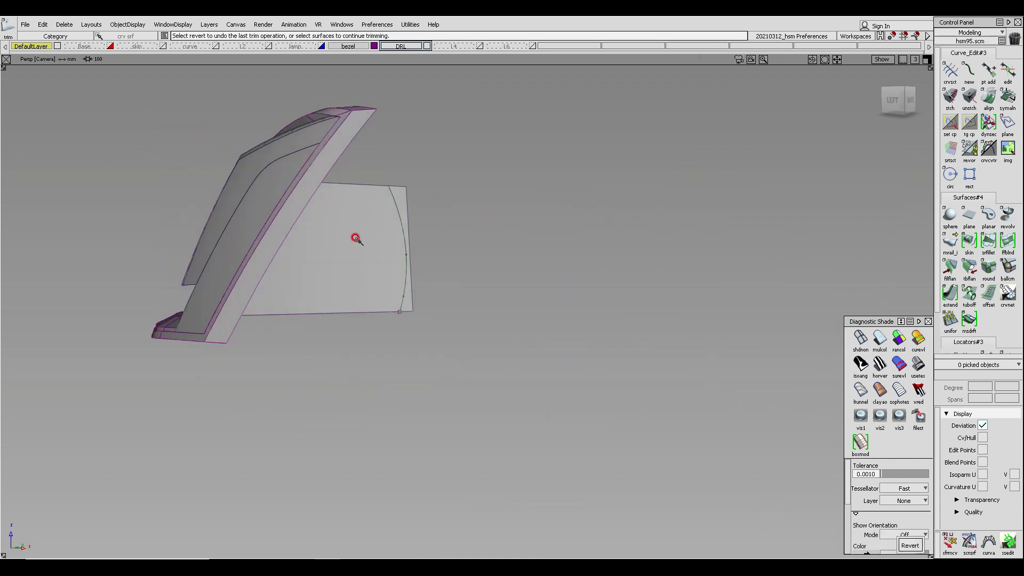
left_click_drag(451, 224, 599, 176, "alt+shift")
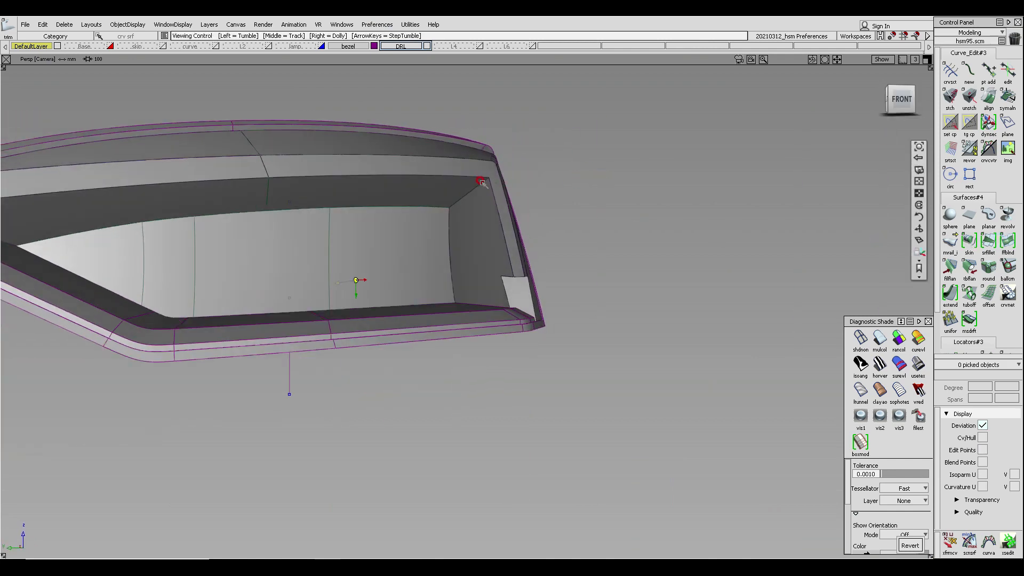
scroll(479, 227, "up", 3)
left_click_drag(482, 232, 530, 272, "alt+shift")
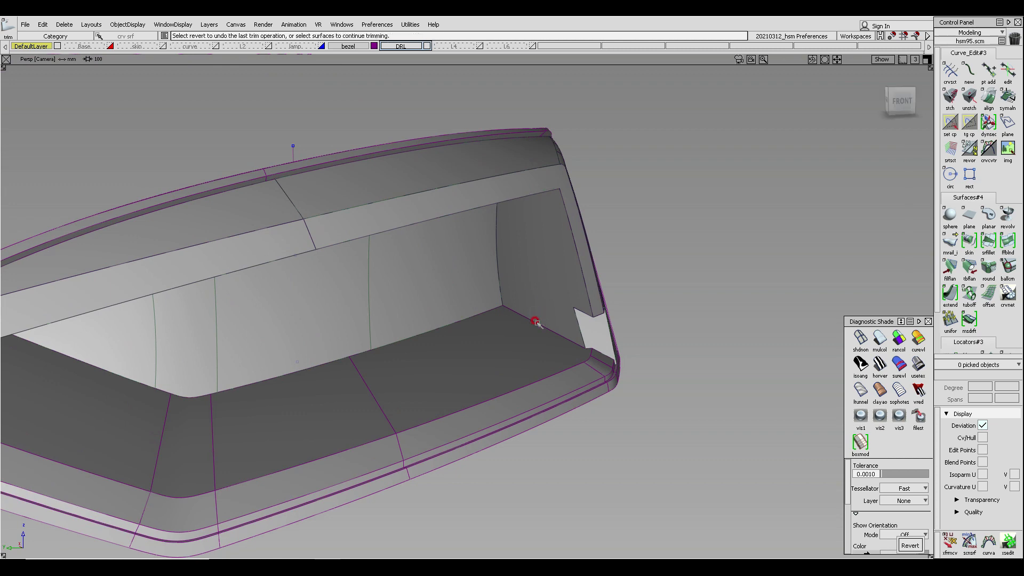
left_click_drag(532, 315, 542, 187, "alt+shift")
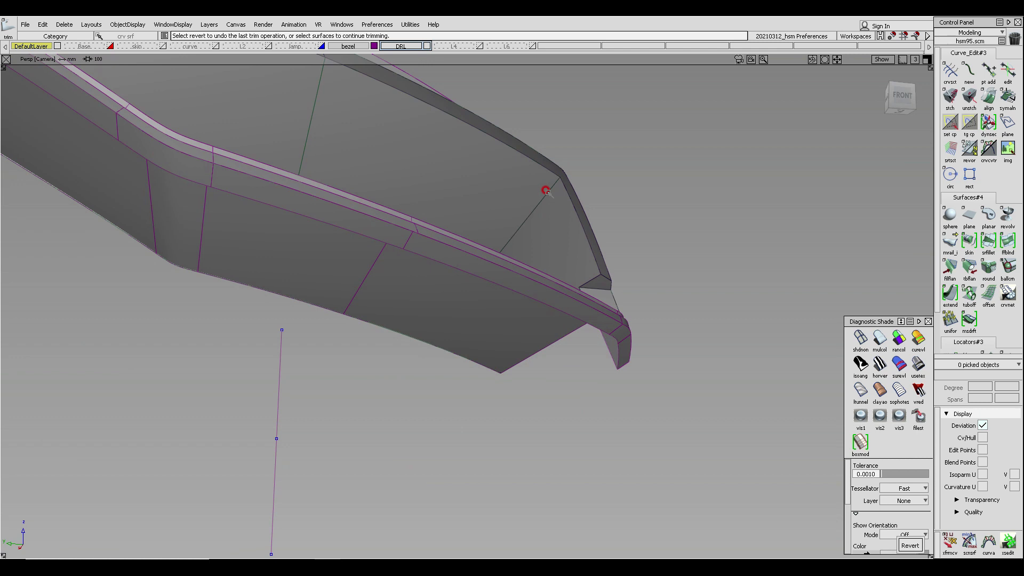
left_click_drag(549, 171, 592, 240, "alt+shift")
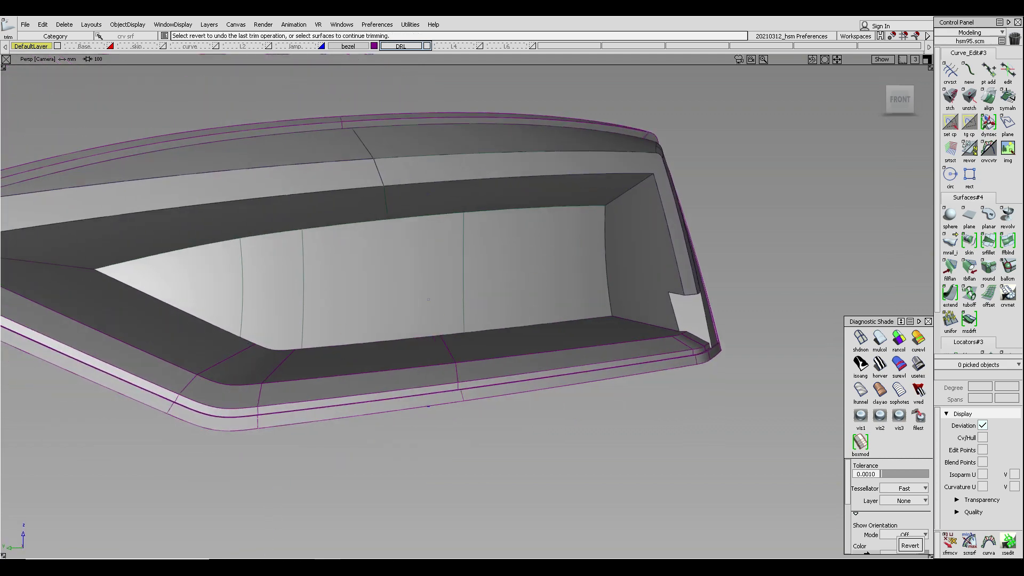
left_click_drag(347, 155, 448, 156, "alt+shift")
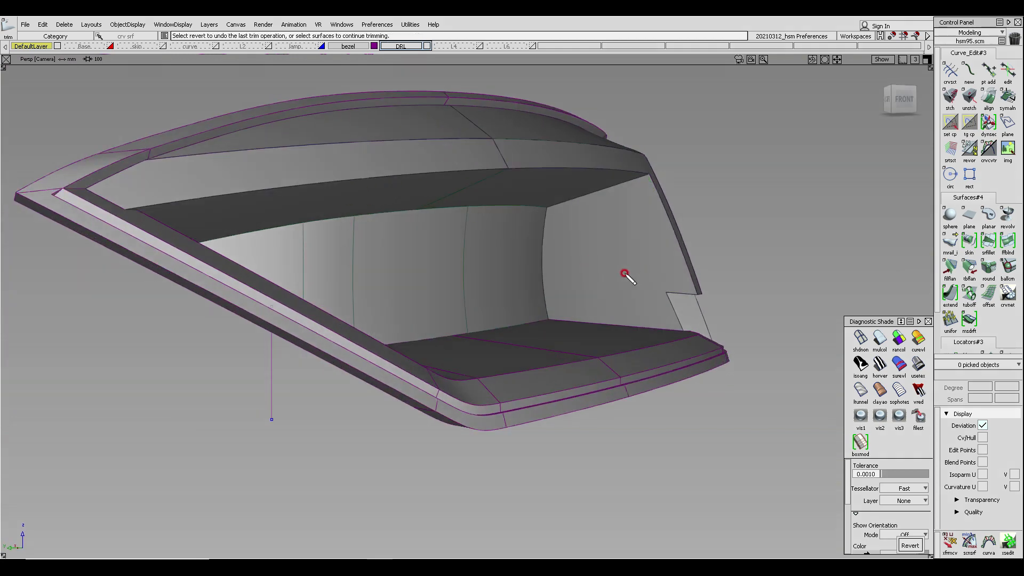
mouse_move(597, 274)
left_mouse_down()
mouse_move(750, 283)
mouse_move(605, 273)
mouse_move(601, 283)
mouse_move(768, 260)
left_mouse_up()
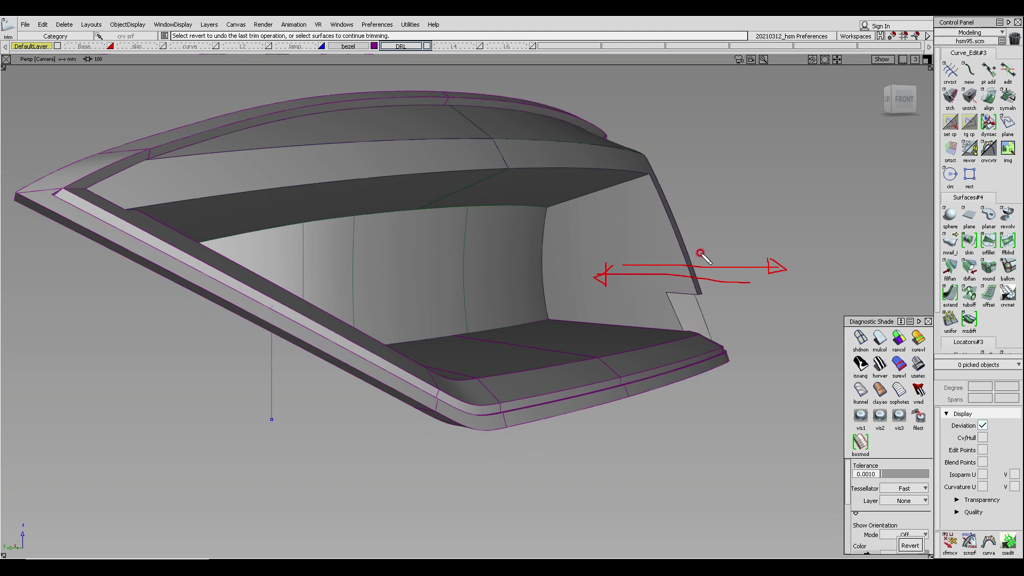
mouse_move(489, 69)
left_mouse_down()
mouse_move(533, 130)
mouse_move(572, 153)
mouse_move(570, 168)
mouse_move(498, 215)
mouse_move(494, 333)
mouse_move(622, 371)
mouse_move(639, 396)
mouse_move(645, 450)
mouse_move(813, 472)
left_mouse_up()
left_click_drag(488, 71, 808, 76)
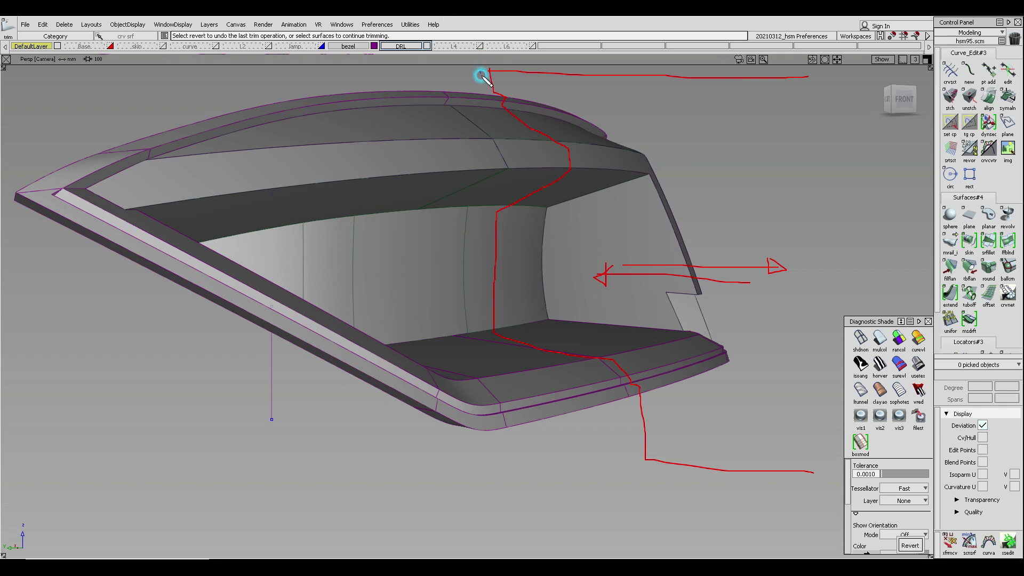
left_click_drag(480, 69, 483, 87)
mouse_move(495, 111)
left_mouse_down()
mouse_move(550, 154)
mouse_move(526, 188)
mouse_move(484, 207)
left_mouse_up()
mouse_move(479, 244)
left_mouse_down()
mouse_move(478, 334)
mouse_move(603, 385)
left_mouse_up()
mouse_move(614, 404)
left_mouse_down()
mouse_move(624, 480)
mouse_move(392, 454)
left_mouse_up()
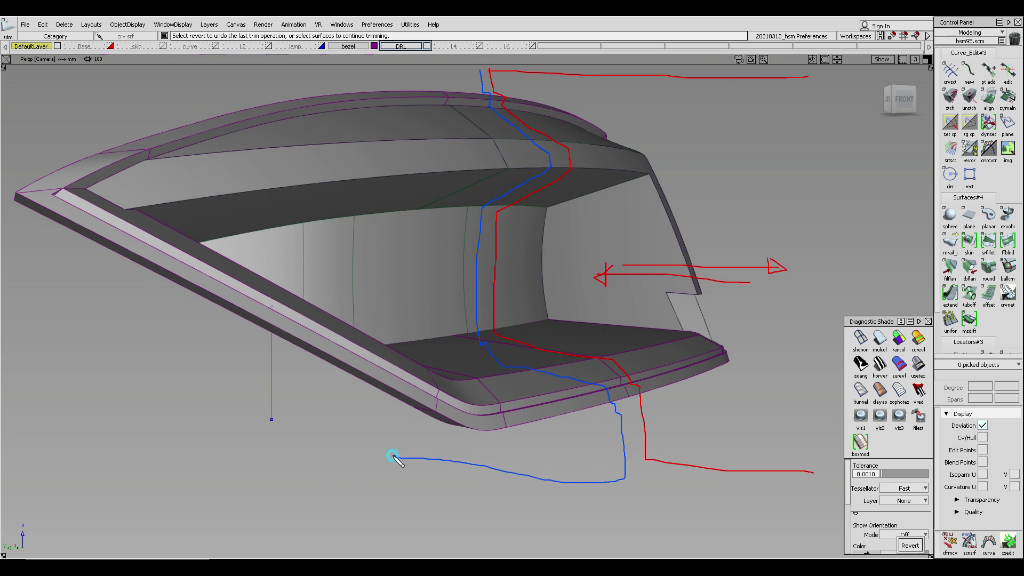
left_click_drag(479, 71, 335, 66)
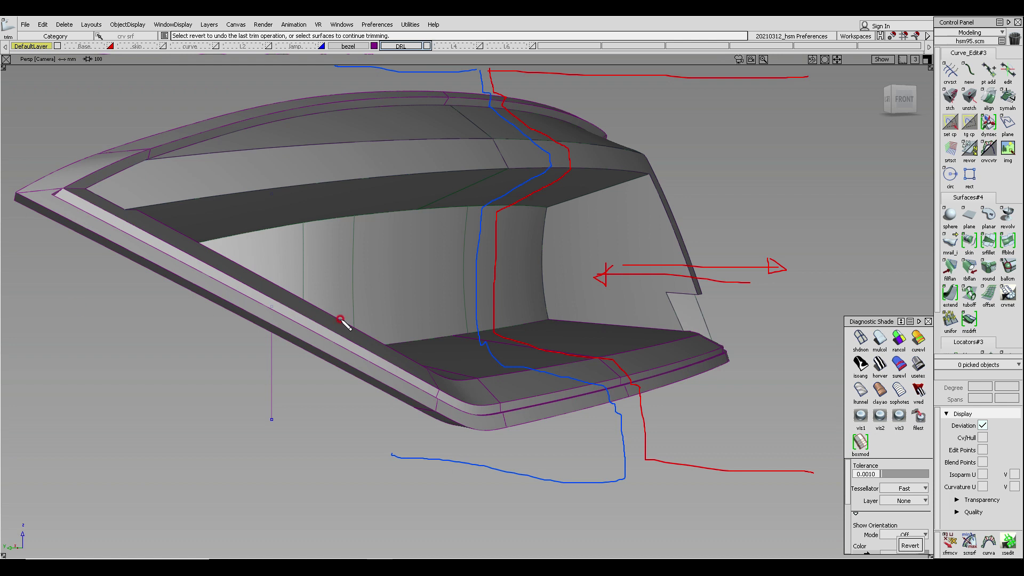
mouse_move(638, 172)
left_mouse_down()
mouse_move(649, 186)
mouse_move(641, 172)
left_mouse_up()
mouse_move(538, 201)
left_mouse_down()
mouse_move(552, 219)
mouse_move(571, 190)
mouse_move(640, 172)
left_mouse_up()
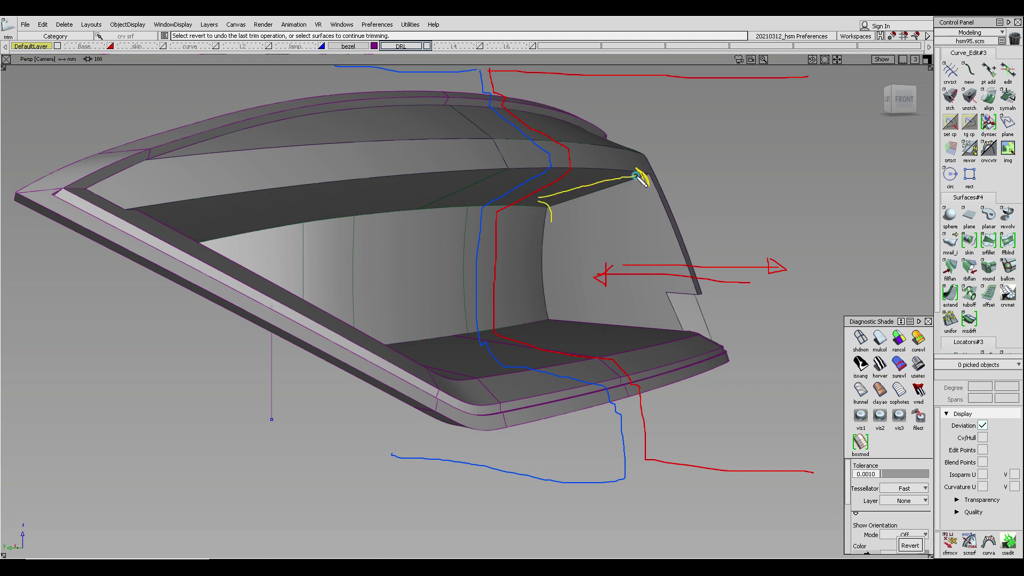
left_click_drag(551, 220, 642, 181)
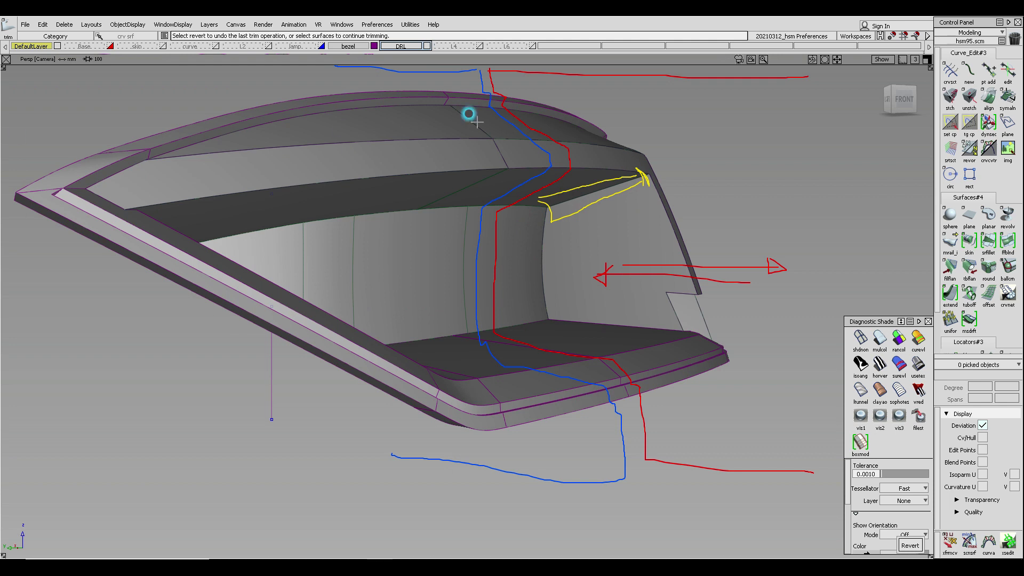
left_click(580, 187)
left_click(574, 207)
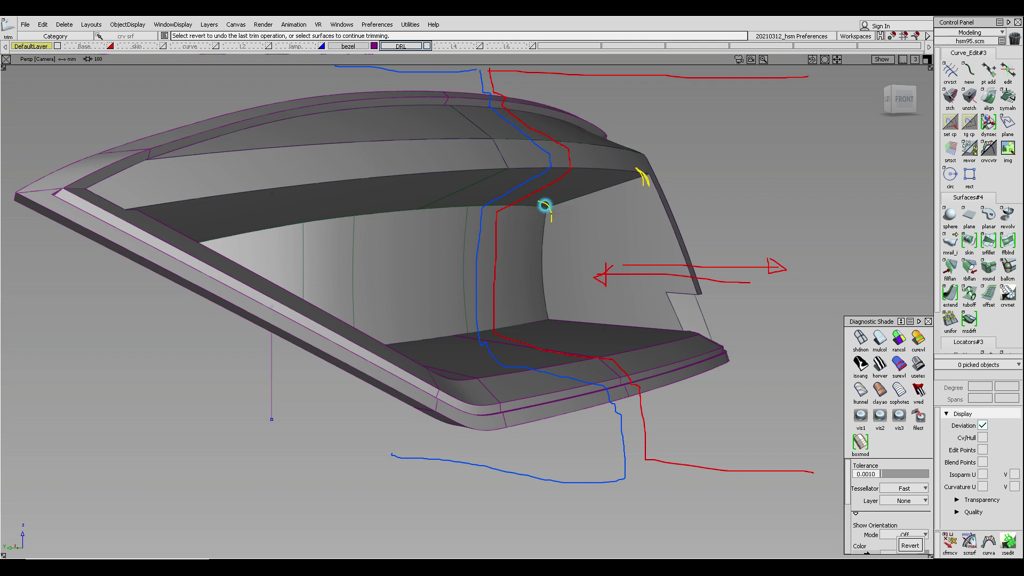
left_click(542, 204)
left_click(643, 180)
left_click(635, 171)
mouse_move(543, 205)
left_mouse_down()
mouse_move(550, 215)
mouse_move(647, 195)
left_mouse_up()
left_click_drag(547, 206, 627, 168)
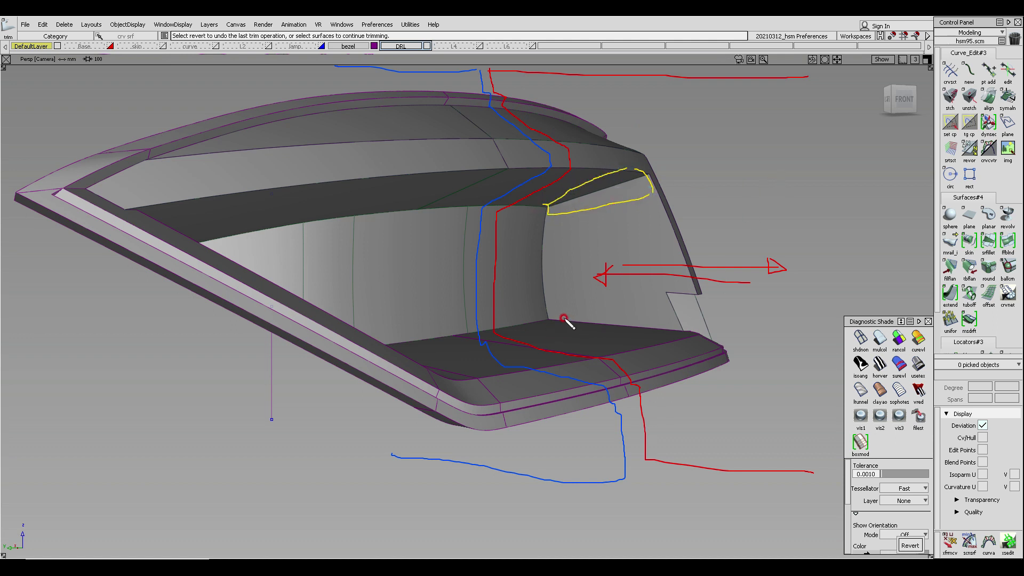
left_click_drag(552, 311, 548, 320)
left_click_drag(675, 314, 671, 340)
left_click_drag(542, 323, 668, 343)
left_click_drag(547, 311, 678, 321)
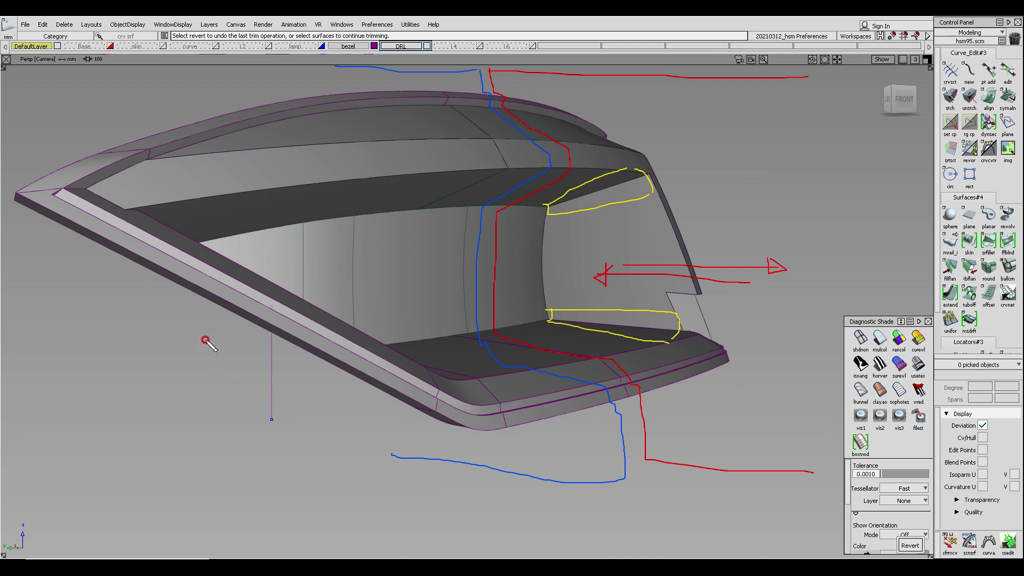
left_click_drag(152, 205, 146, 218)
key("Escape")
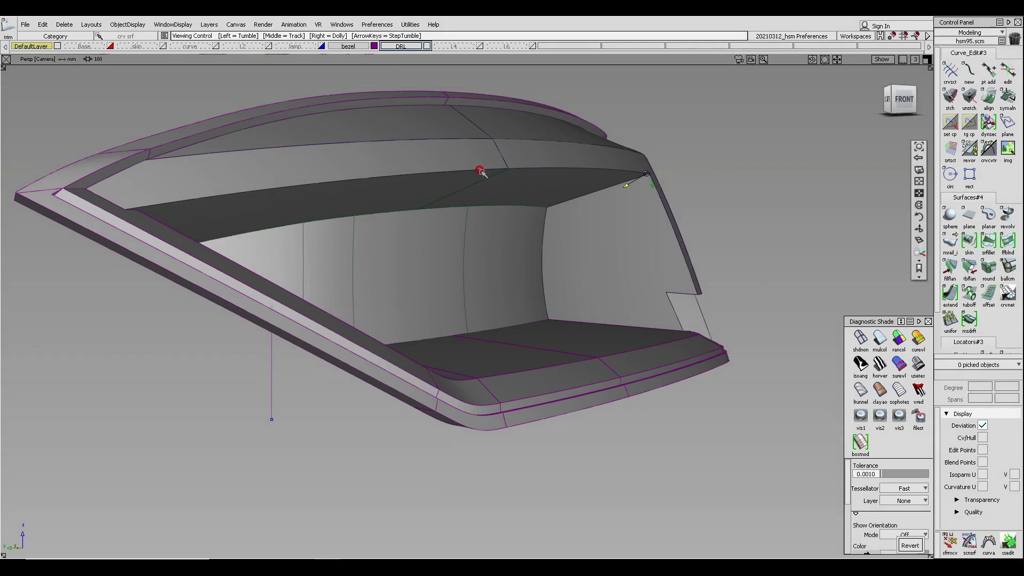
- Examine the upper inner corner where the bezel's upper and side surfaces meet
middle_click_drag(482, 171, 545, 256, "alt+shift")
left_click(604, 280, "alt+shift")
right_click_drag(611, 285, 613, 275, "alt+shift")
left_click_drag(614, 274, 597, 279, "alt+shift")
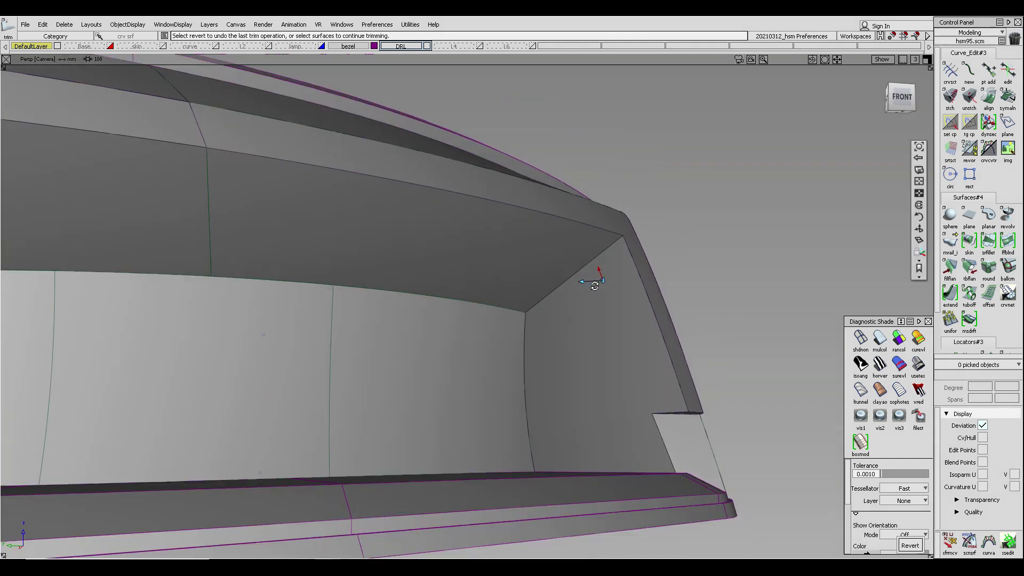
left_click_drag(610, 245, 638, 285, "alt+shift")
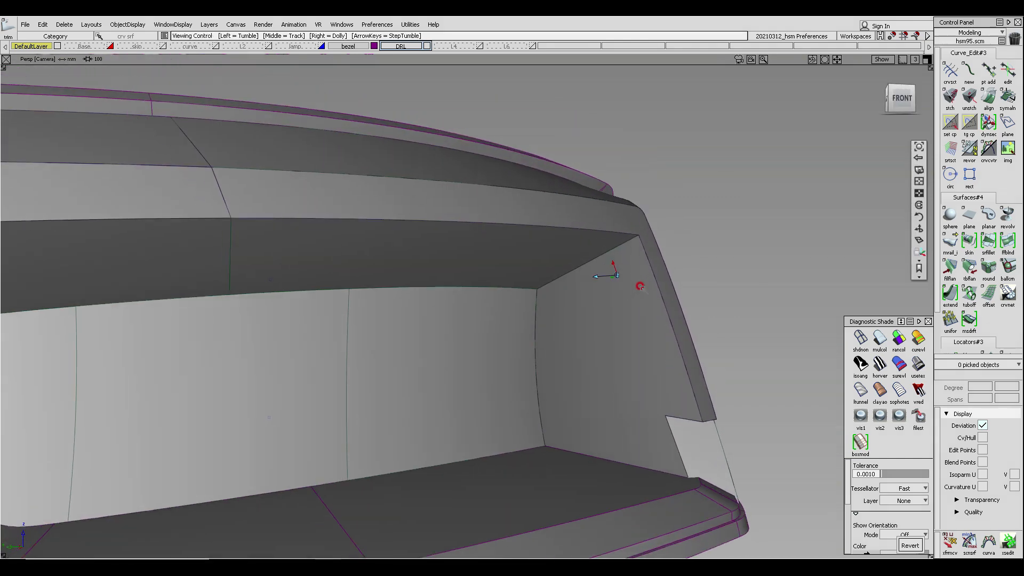
right_click_drag(638, 286, 652, 286, "alt+shift")
left_click_drag(503, 272, 575, 311, "ctrl+shift")
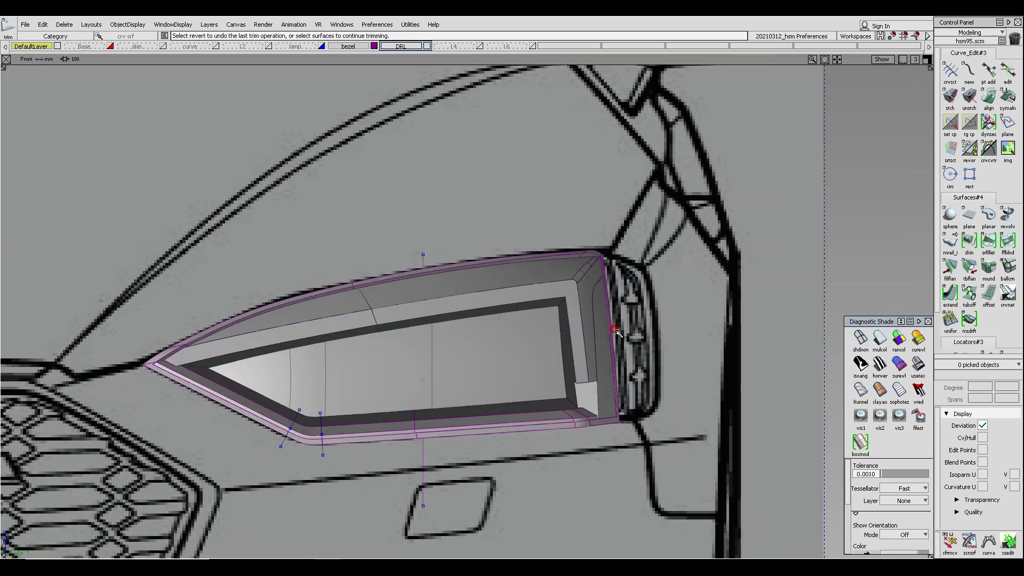
left_click_drag(530, 329, 587, 270, "ctrl+shift")
left_click_drag(656, 281, 661, 208, "alt+shift")
left_click(952, 294)
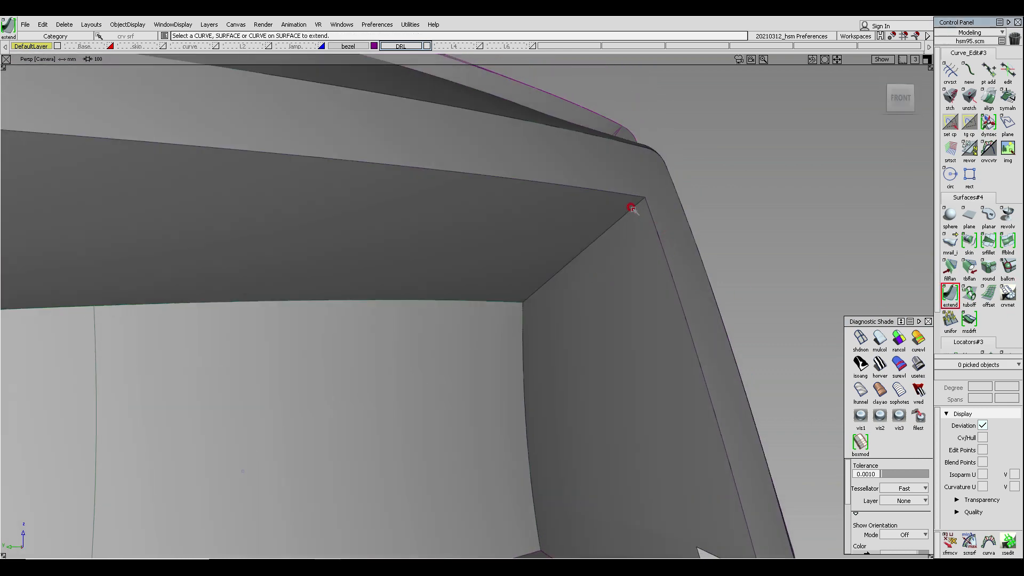
left_click_drag(639, 203, 843, 176, "alt+shift")
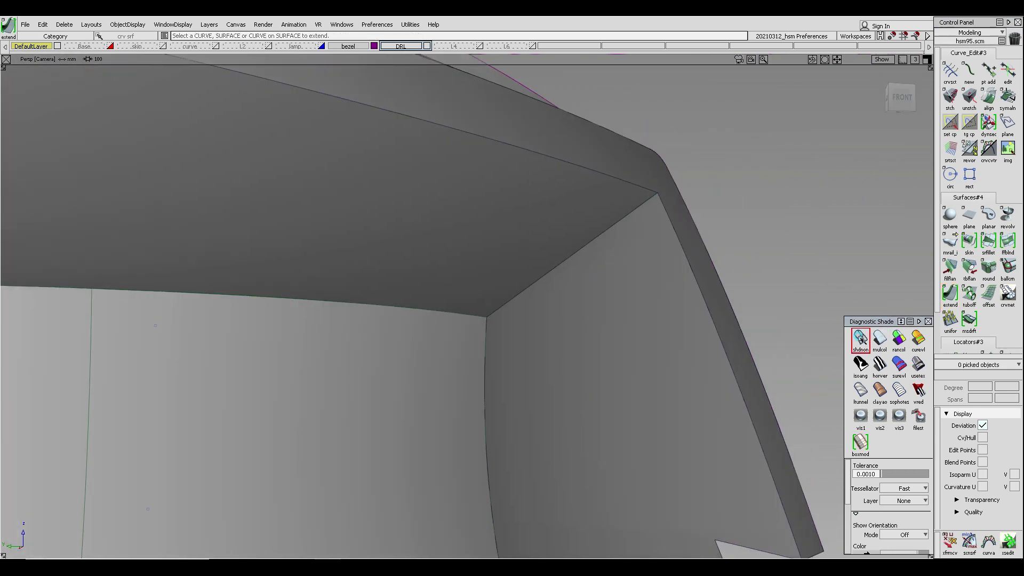
left_click(860, 338)
left_click(644, 199)
left_click(644, 200)
left_click(659, 207)
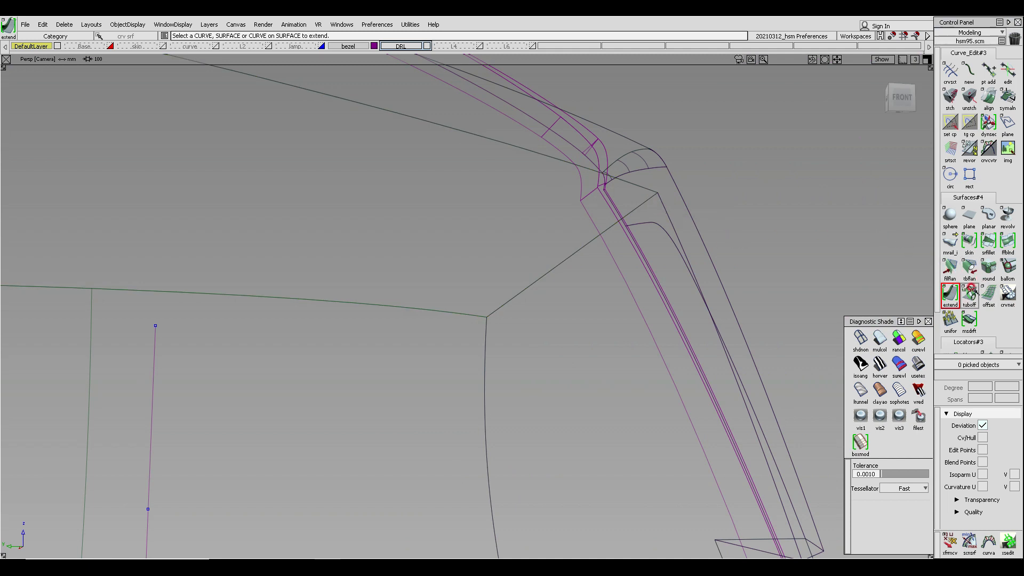
left_click(951, 271)
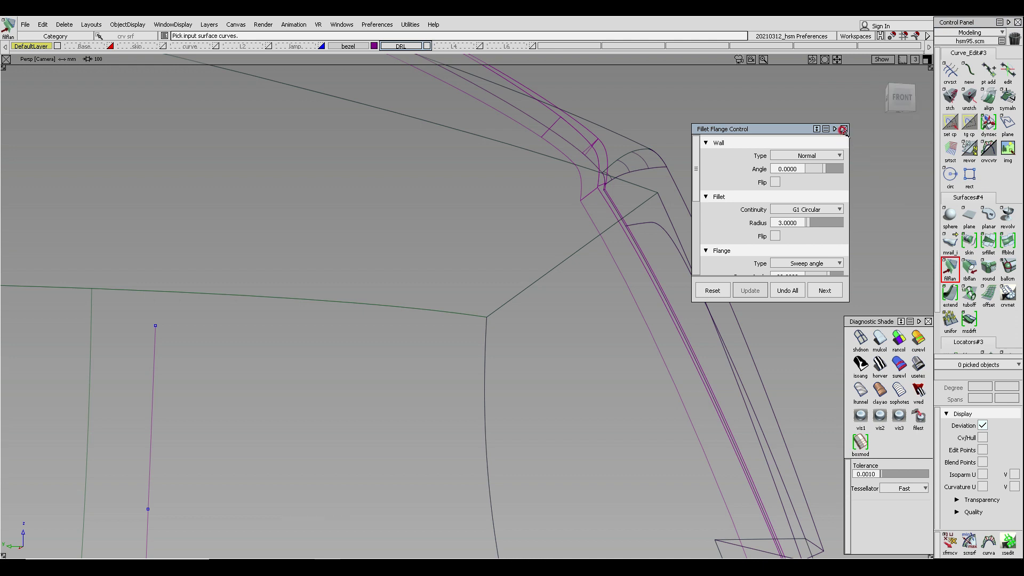
left_click(842, 130)
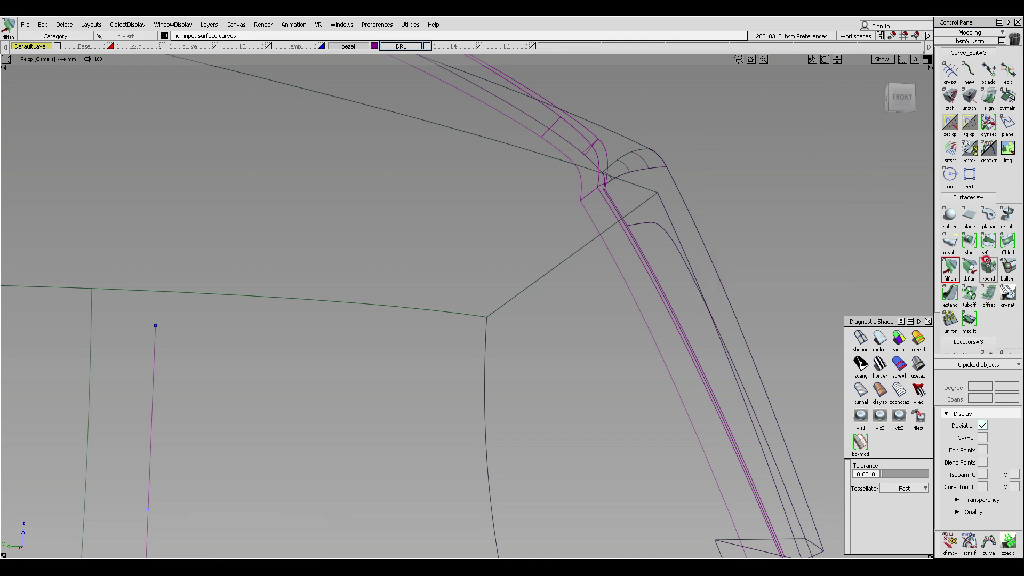
- Start a Round on the upper inner corner edge between the bezel surfaces and set its radius to 10
left_click(988, 266)
left_click(614, 219)
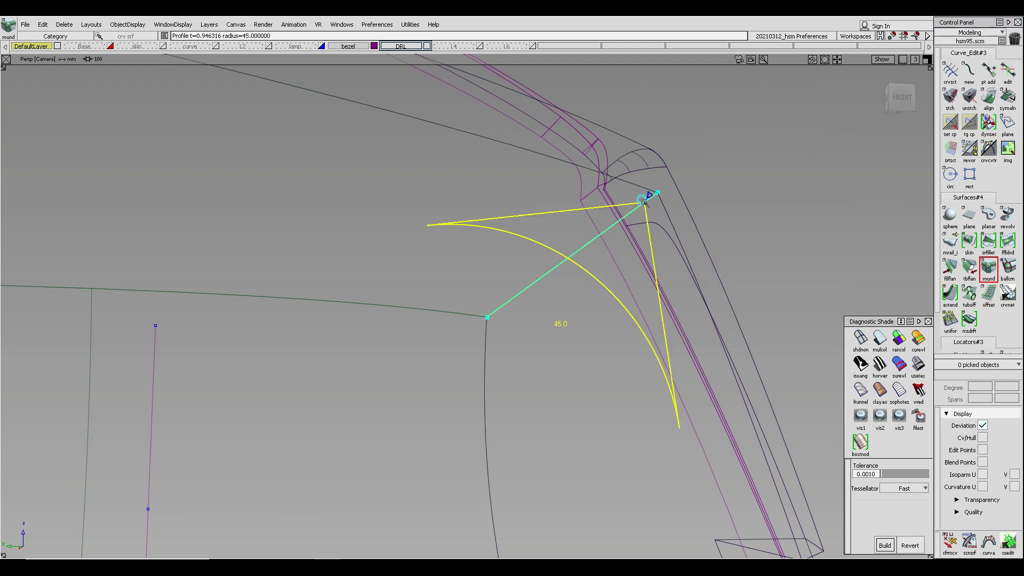
left_click_drag(780, 226, 678, 254, "alt+shift")
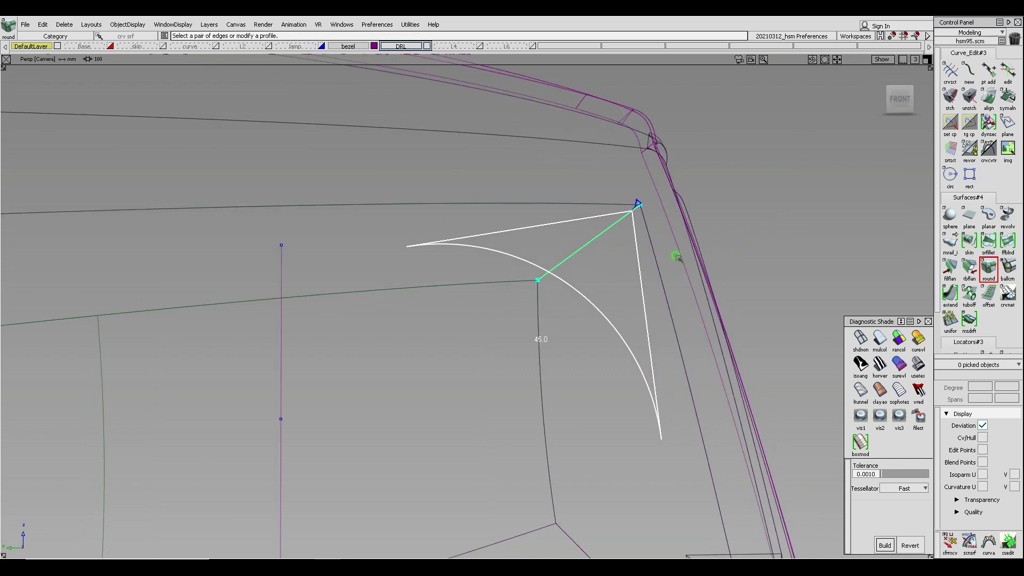
right_click_drag(675, 256, 704, 274, "ctrl+shift")
right_click_drag(646, 338, 667, 268, "alt+shift")
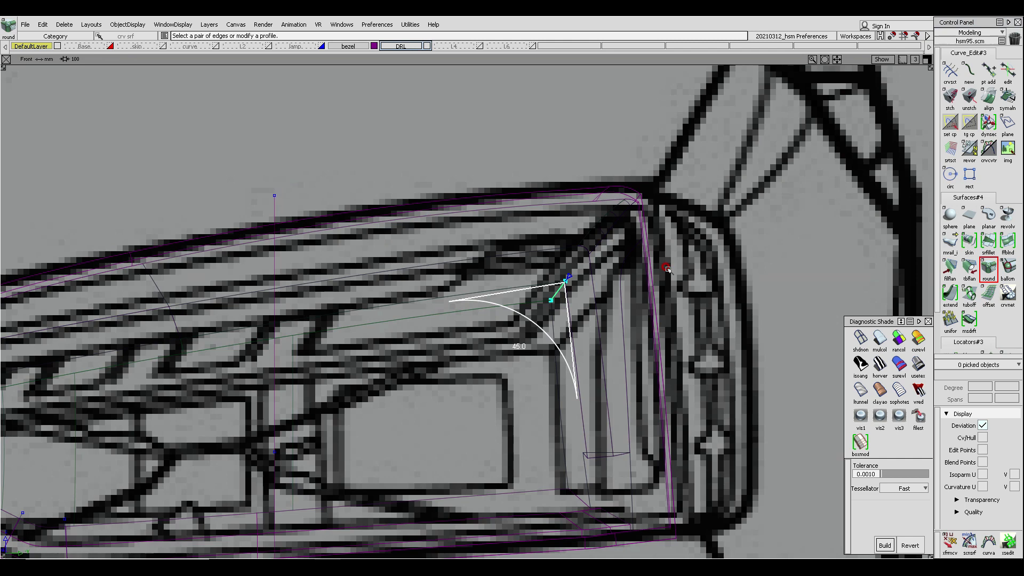
type("10")
key("Return")
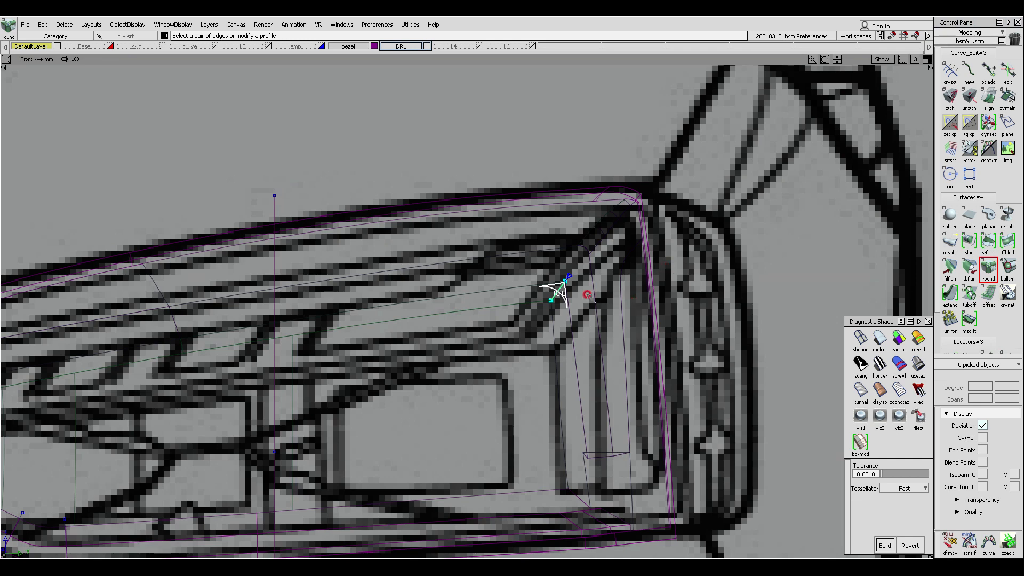
- Add a second round marker at the other end of the upper inner corner edge
middle_click_drag(587, 295, 667, 191, "ctrl+shift")
mouse_move(625, 232)
left_mouse_down("alt+shift")
mouse_move(633, 238)
mouse_move(650, 187)
mouse_move(688, 156)
left_mouse_up("alt+shift")
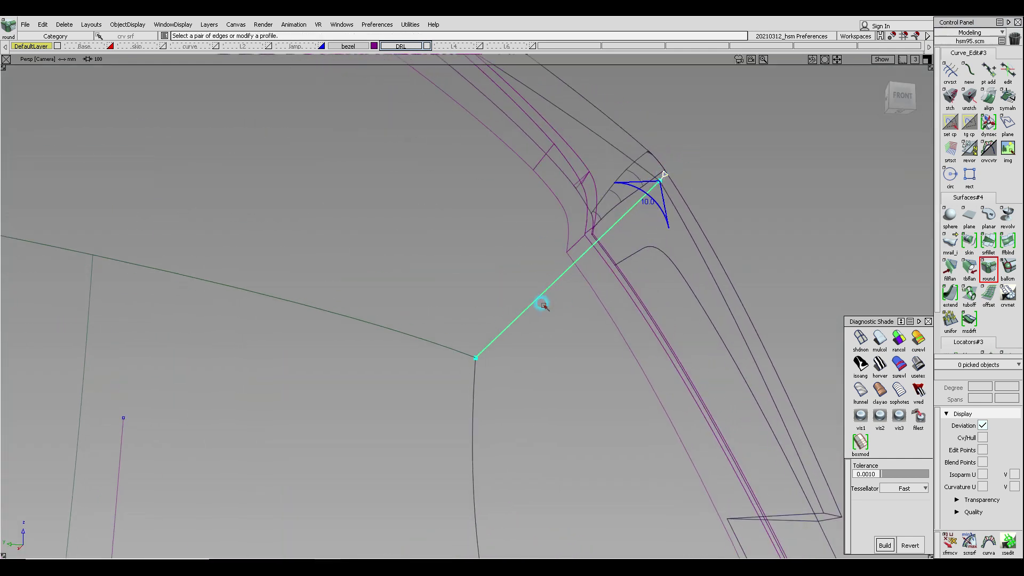
left_click_drag(543, 305, 496, 312, "alt+shift")
left_click(495, 309)
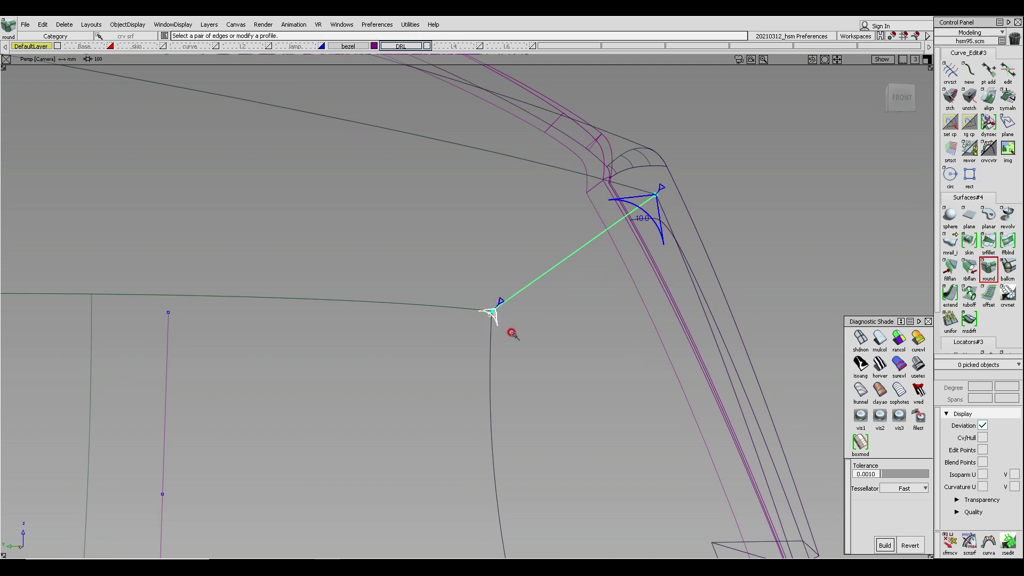
left_click_drag(494, 299, 495, 391, "alt+shift")
middle_click_drag(509, 79, 476, 271, "alt+shift")
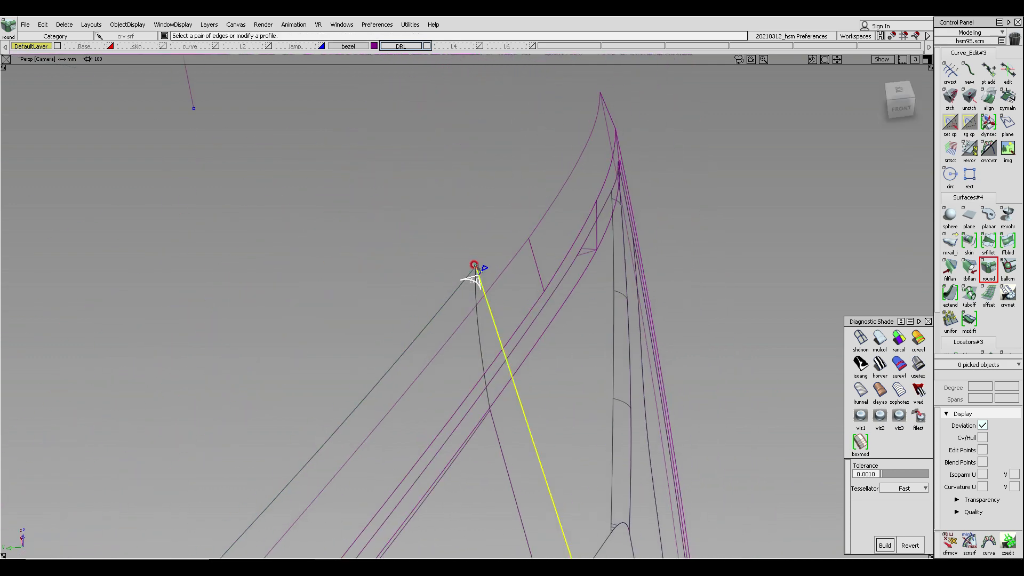
left_click(479, 262)
left_click_drag(435, 350, 556, 365, "alt+shift")
middle_click_drag(555, 366, 507, 236, "alt+shift")
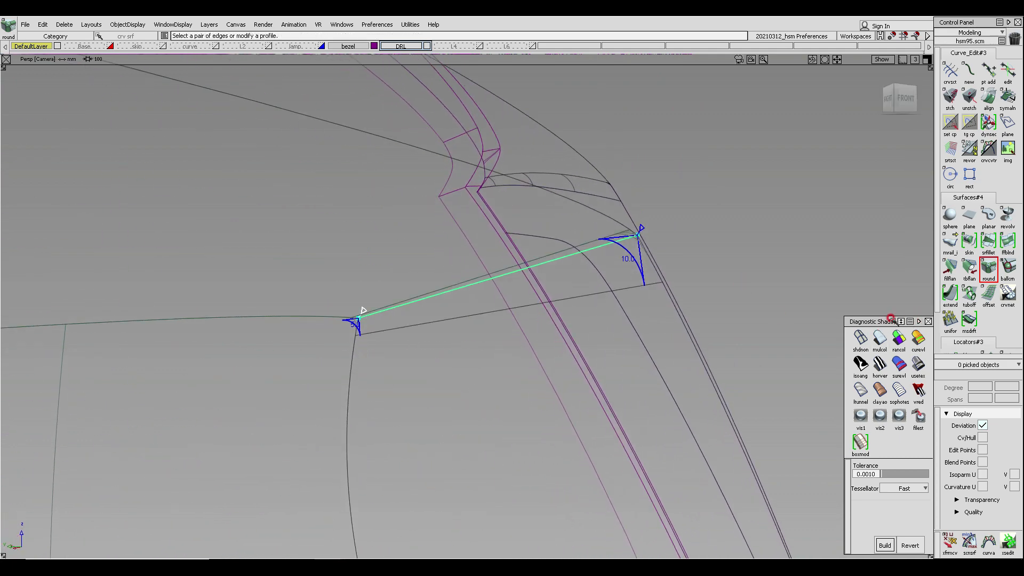
- Restore shading and reposition a round marker along the upper inner corner edge
left_click(881, 339)
mouse_move(629, 384)
left_mouse_down("alt+shift")
mouse_move(578, 302)
mouse_move(521, 331)
mouse_move(519, 343)
mouse_move(599, 353)
mouse_move(532, 320)
left_mouse_up("alt+shift")
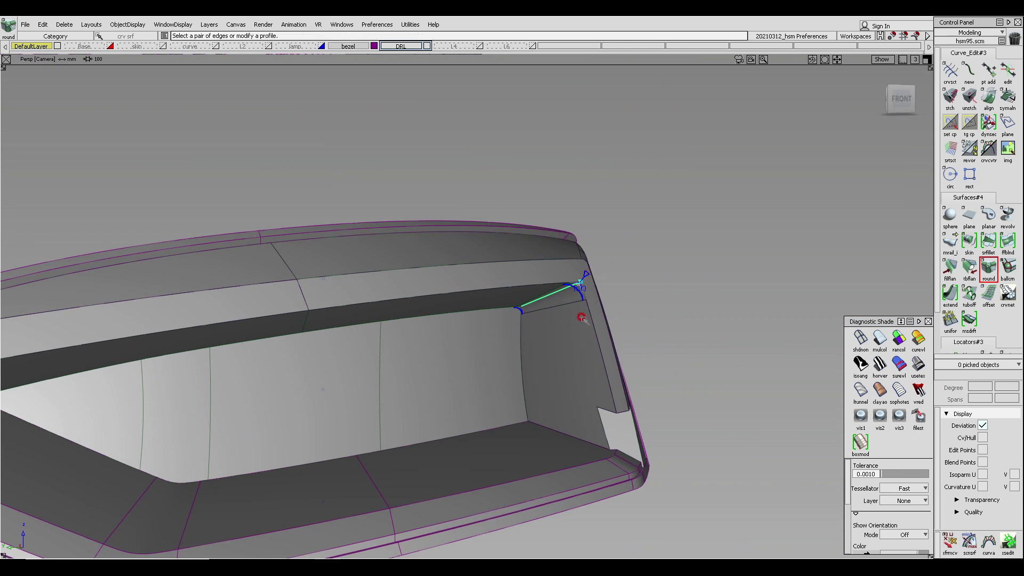
left_click_drag(582, 318, 534, 299, "alt+shift")
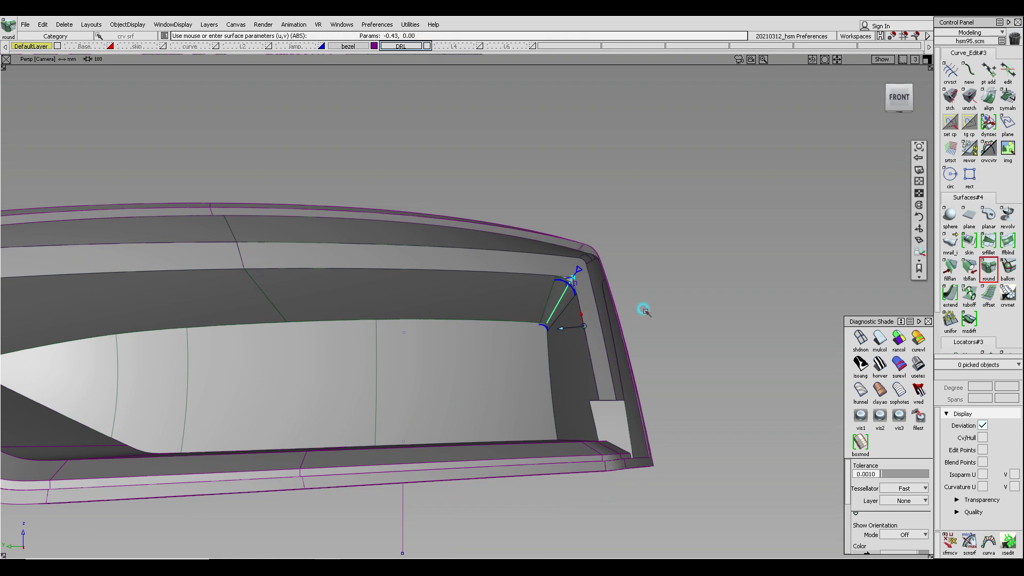
right_click_drag(538, 296, 549, 293, "alt+shift")
middle_click_drag(550, 293, 527, 241, "alt+shift")
left_click_drag(527, 241, 504, 253, "alt+shift")
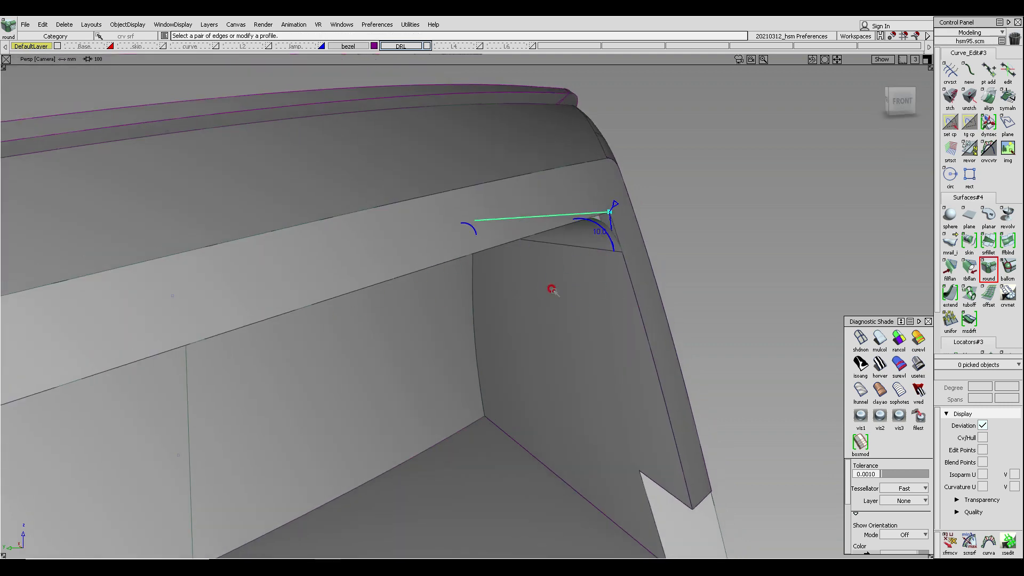
- Examine the round on the upper inner corner from several angles
left_click_drag(552, 290, 615, 176, "alt+shift")
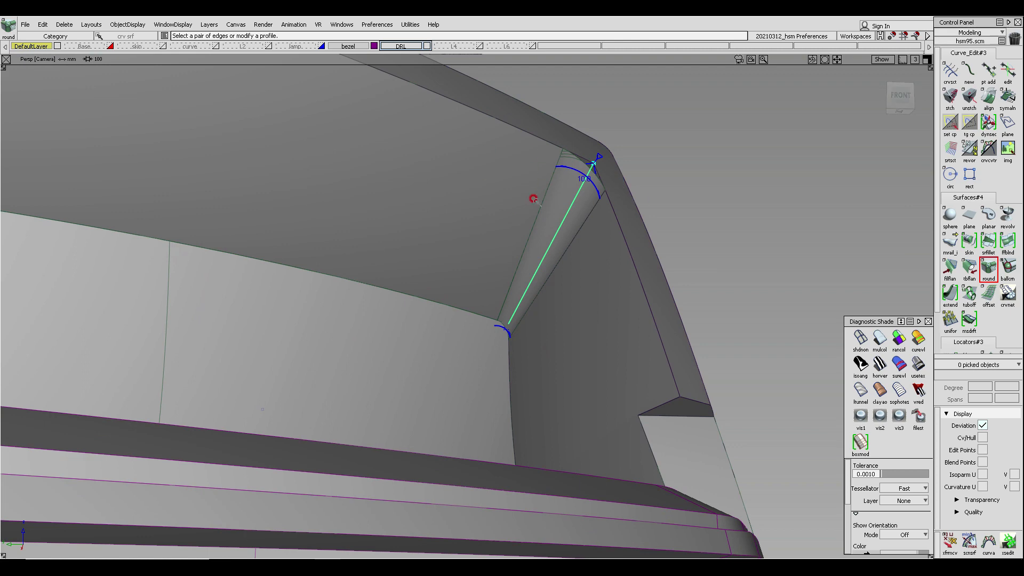
right_click(549, 248, "ctrl+shift")
middle_click_drag(583, 288, 572, 239, "ctrl+shift")
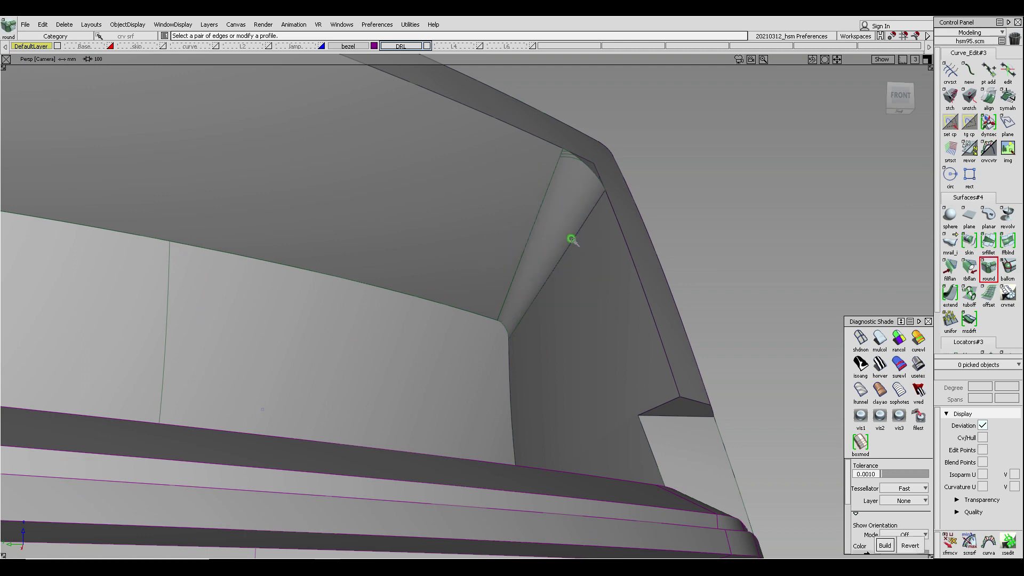
right_click(572, 240, "ctrl+shift")
right_click_drag(572, 240, 631, 263, "ctrl+shift")
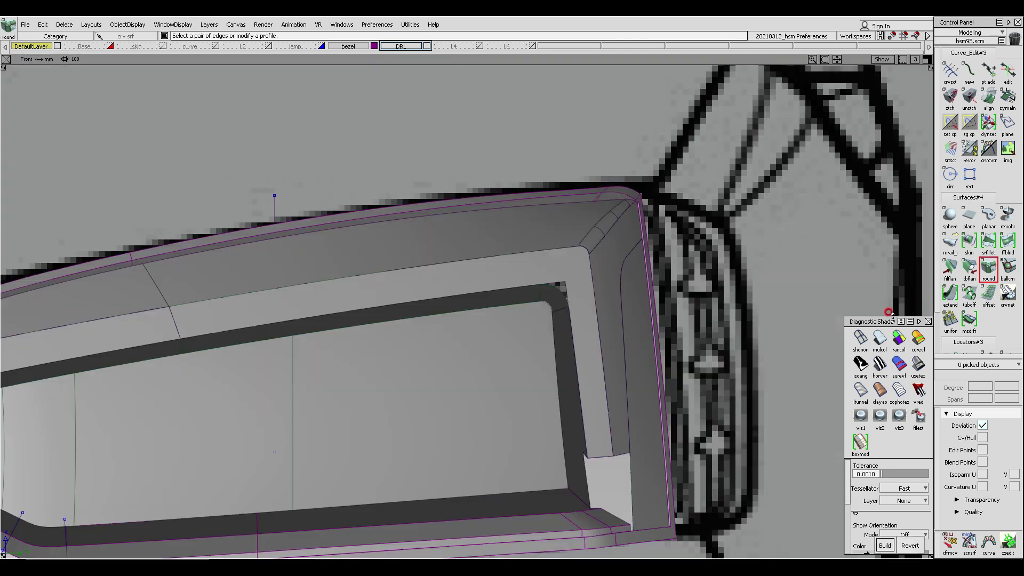
- Switch to wireframe in the front view and untrim the two upper inner corner surfaces
left_click(862, 337)
right_click_drag(526, 298, 591, 294, "alt+shift")
middle_click_drag(579, 287, 492, 195, "alt+shift")
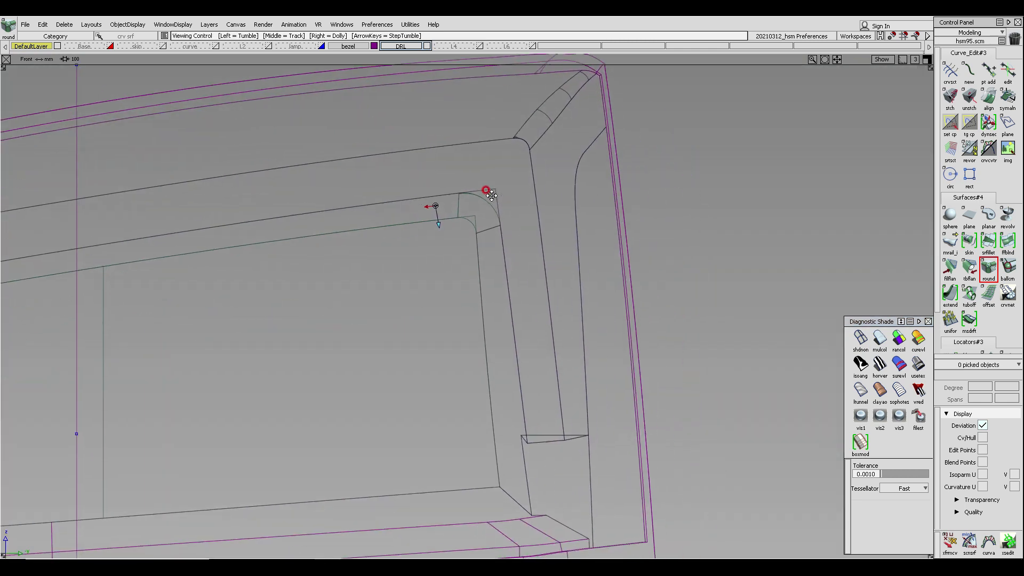
right_click_drag(491, 196, 509, 142, "alt+shift")
left_click_drag(452, 210, 459, 224, "ctrl+shift")
left_click(462, 224)
left_click(549, 291)
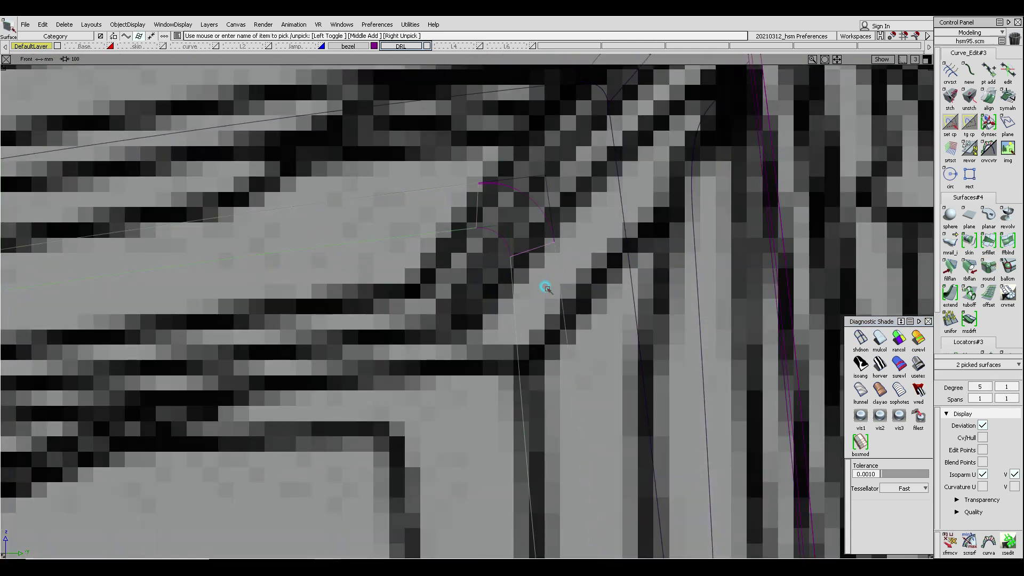
middle_click_drag(526, 247, 521, 304, "ctrl+shift")
left_click_drag(417, 341, 414, 235, "ctrl+shift")
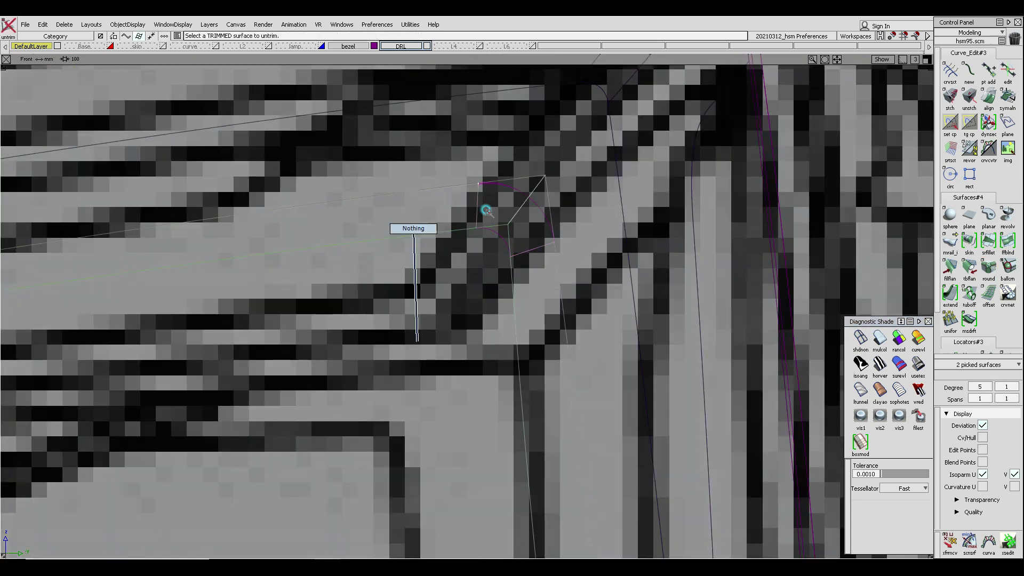
right_click_drag(546, 229, 550, 211, "alt+shift")
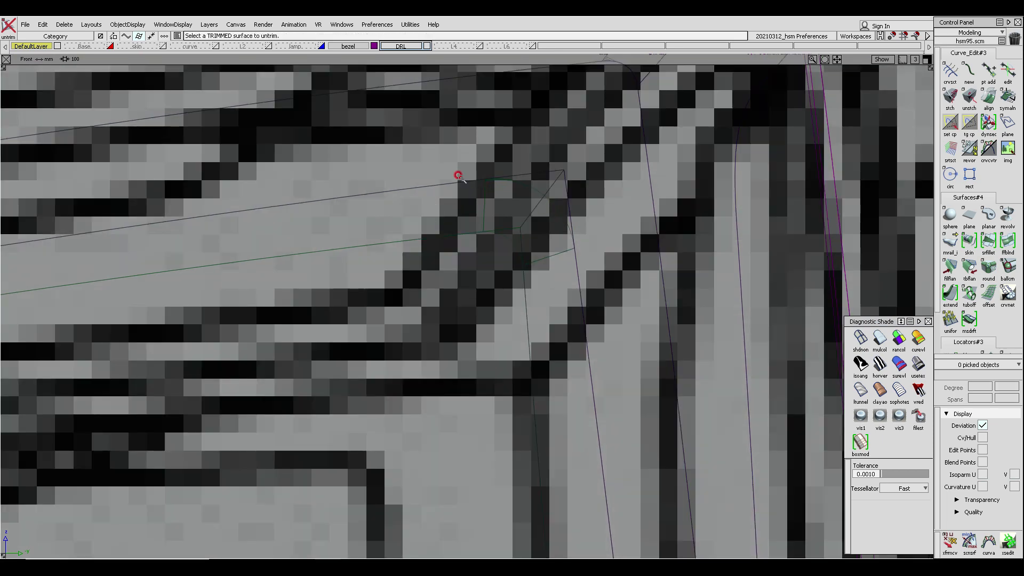
middle_click_drag(460, 176, 437, 179, "ctrl+shift")
right_click_drag(470, 170, 468, 223, "ctrl+shift")
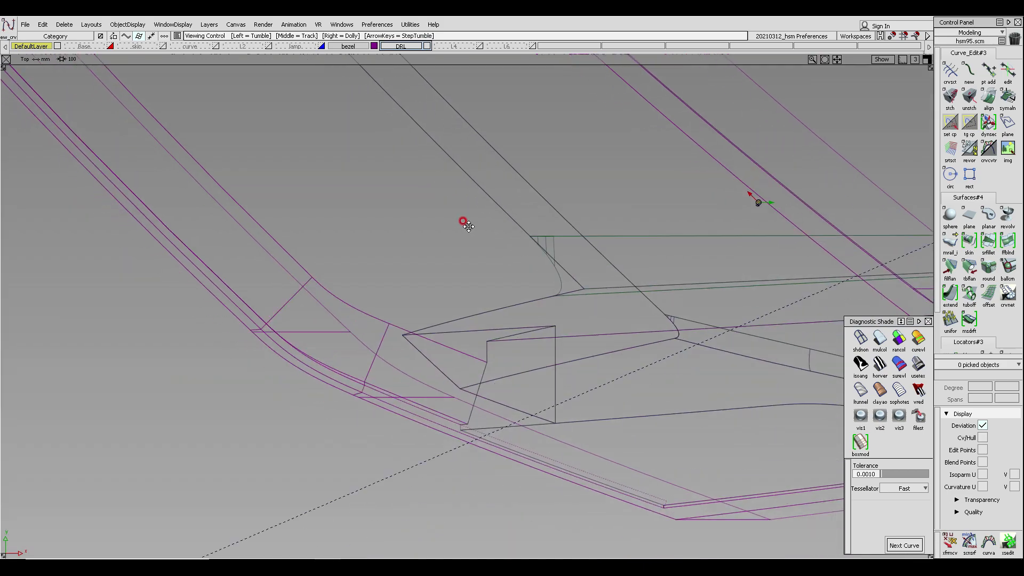
- Draw a two-point edit-point curve across the upper inner corner in the top view
middle_click_drag(463, 221, 226, 234, "alt+shift")
mouse_move(453, 266)
right_mouse_down("alt+shift")
mouse_move(464, 320)
mouse_move(523, 343)
right_mouse_up("alt+shift")
middle_click_drag(455, 272, 276, 273, "ctrl+shift")
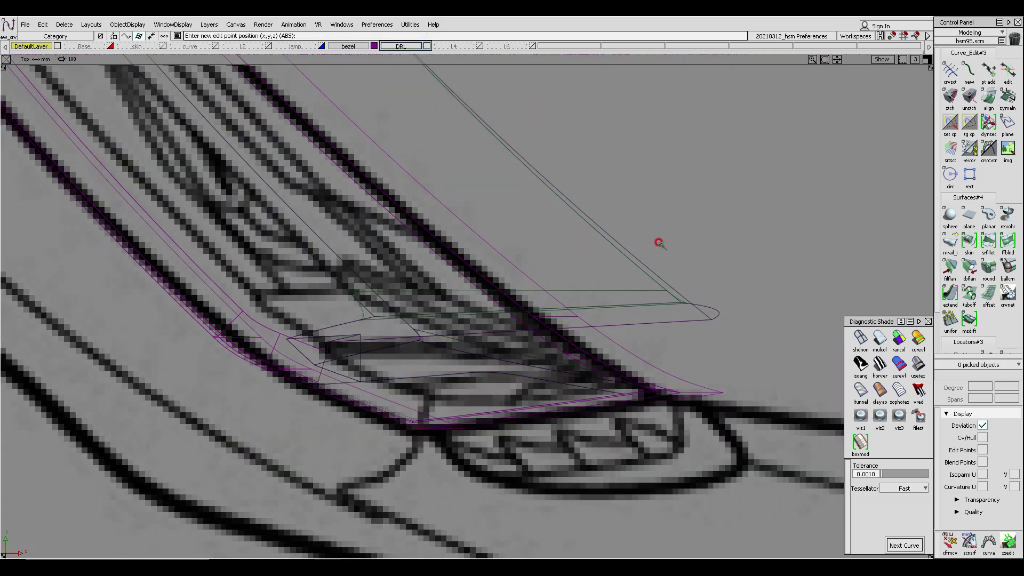
left_click_drag(374, 252, 336, 255, "ctrl+shift")
left_click(298, 240)
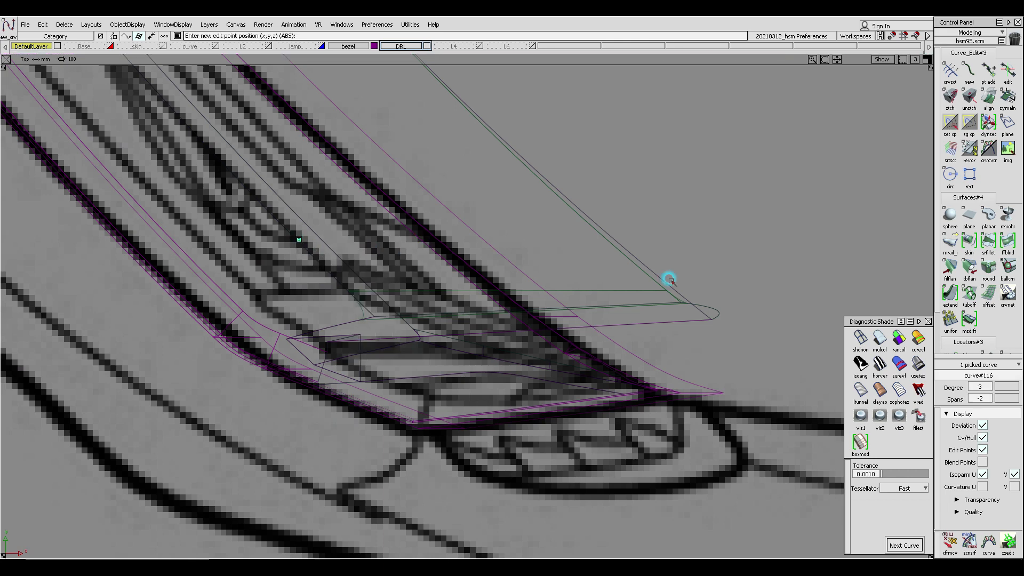
left_click(801, 275)
- Move the new curve's CVs to shape it across the corner
left_click_drag(448, 253, 413, 253, "ctrl+shift")
left_click_drag(437, 202, 739, 321)
right_click_drag(728, 358, 752, 293, "ctrl+shift")
left_click_drag(753, 295, 718, 310)
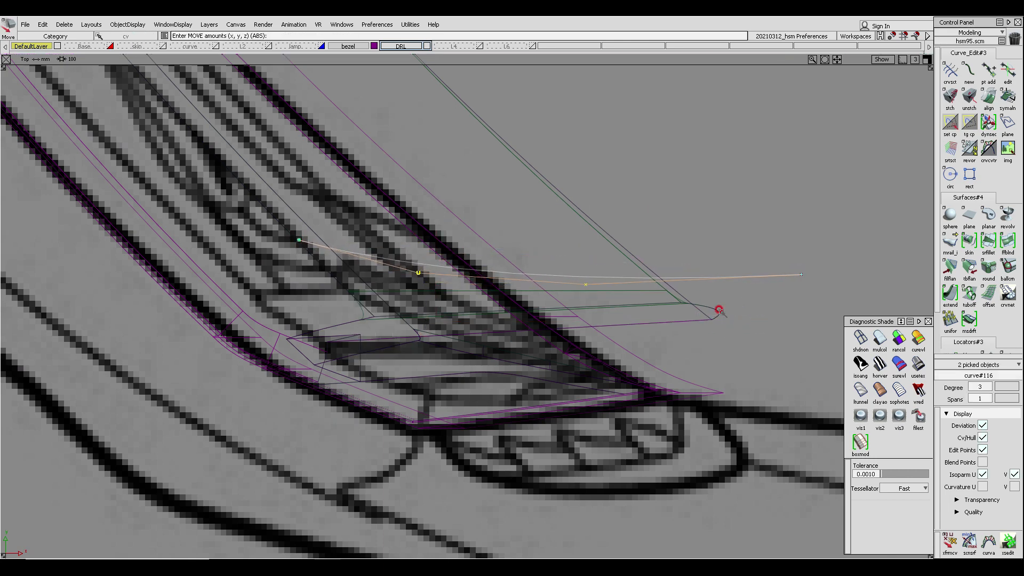
left_click_drag(803, 273, 788, 291)
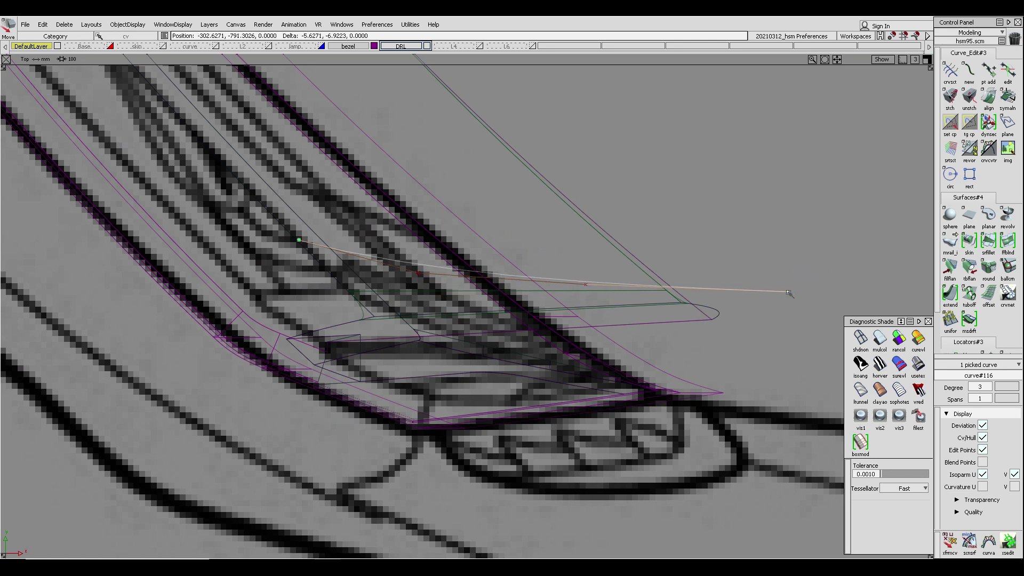
- Project the curve onto the bezel's upper inner surface
left_click_drag(428, 367, 446, 231, "ctrl+shift")
middle_click_drag(578, 323, 529, 220, "ctrl+shift")
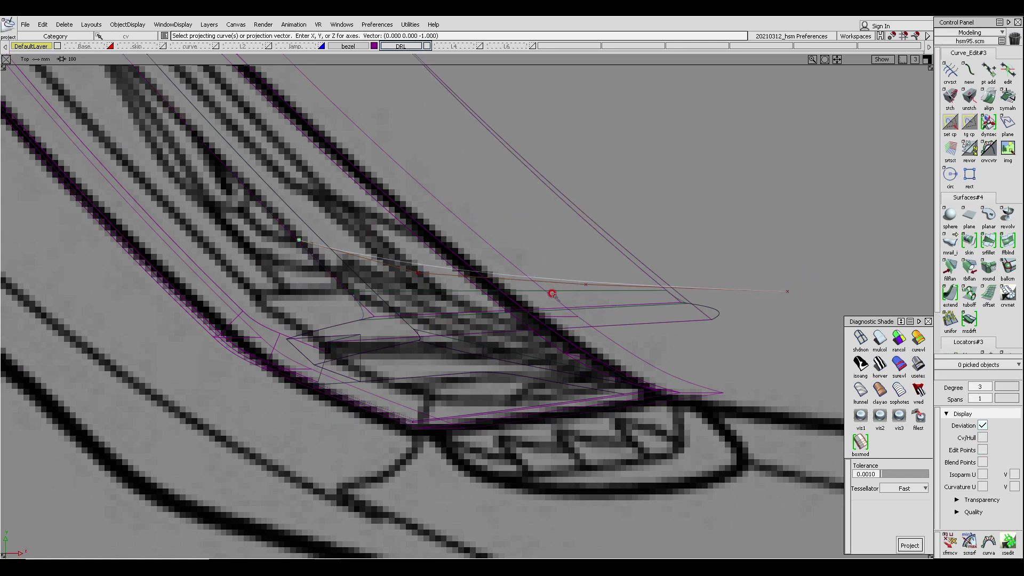
left_click(555, 309)
right_click_drag(525, 347, 667, 192, "ctrl+shift")
left_click_drag(624, 246, 610, 324, "alt+shift")
left_click_drag(544, 267, 583, 283, "alt+shift")
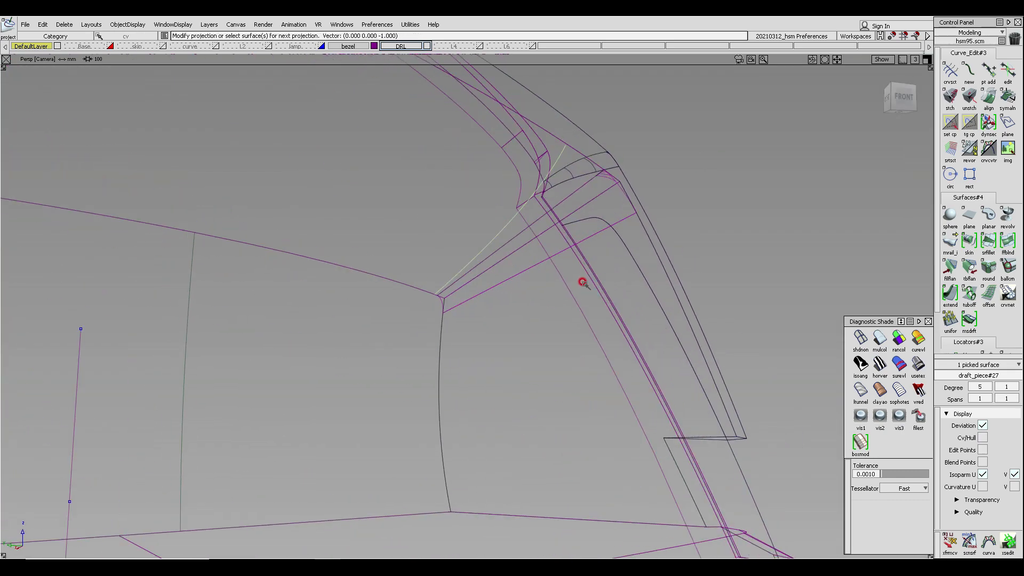
right_click_drag(560, 309, 707, 311, "ctrl+shift")
middle_click_drag(563, 280, 558, 244, "alt+shift")
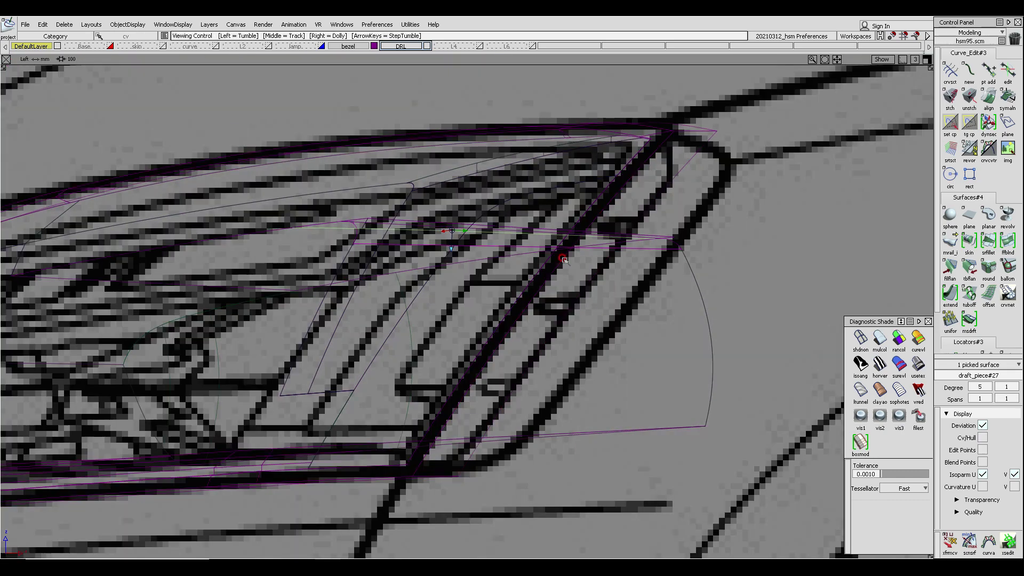
- Draw a second edit-point curve across the corner in the left view and adjust its shape
left_click_drag(406, 261, 358, 261, "ctrl+shift")
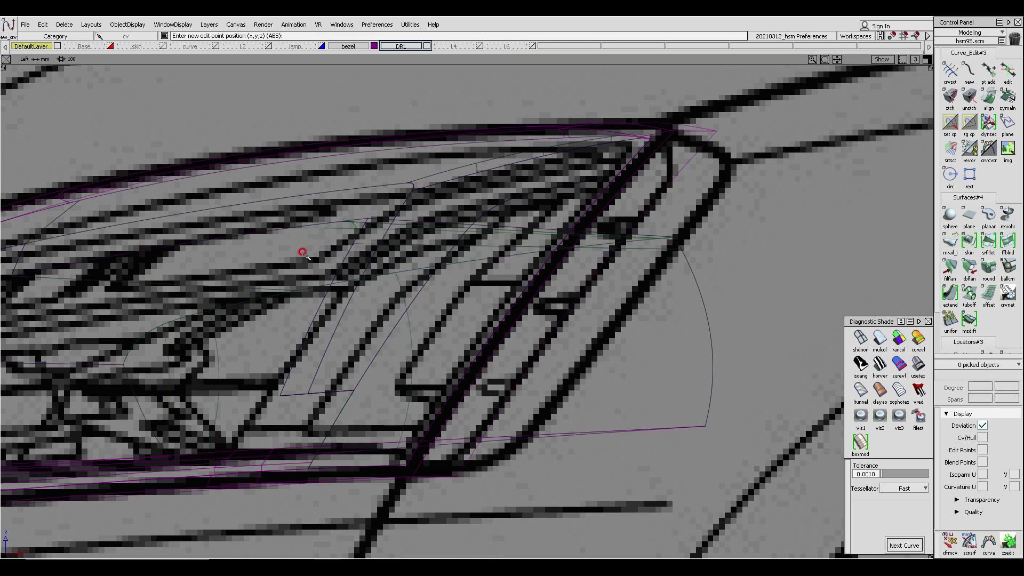
left_click(305, 252)
left_click(650, 247)
left_click_drag(651, 247, 662, 240)
left_click_drag(383, 233, 615, 292, "ctrl+shift")
right_click_drag(615, 292, 573, 291, "ctrl+shift")
middle_click_drag(571, 291, 550, 291)
left_click_drag(419, 331, 424, 275, "ctrl+shift")
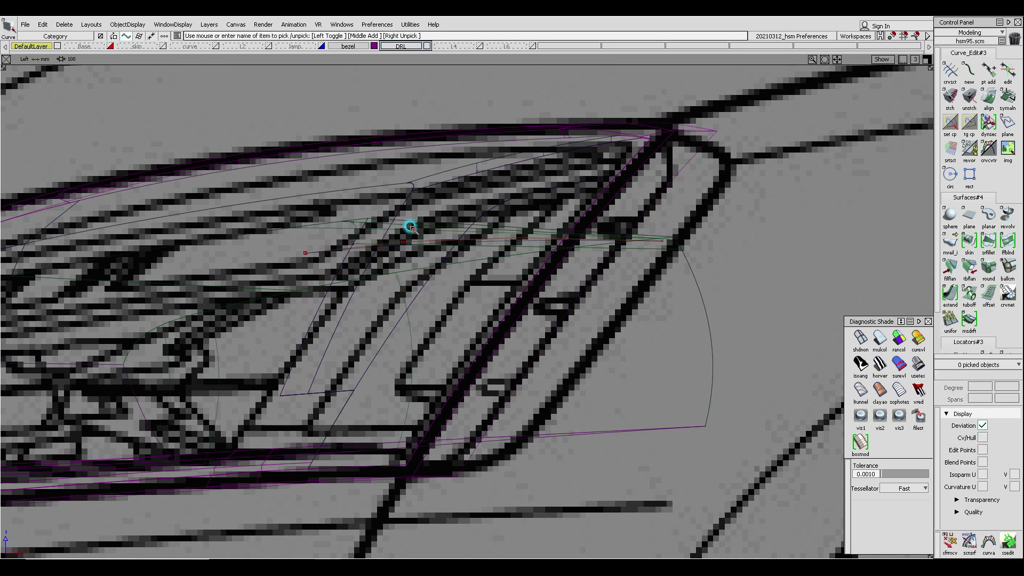
- Project the second curve onto the side inner surface along the vector 0, 1, 0
left_click_drag(411, 226, 447, 286)
right_click_drag(595, 290, 561, 324, "ctrl+shift")
left_click_drag(570, 347, 568, 309, "ctrl+shift")
key("F8")
middle_click_drag(512, 374, 553, 361, "ctrl+shift")
key("space")
left_click_drag(508, 219, 516, 274)
key("space")
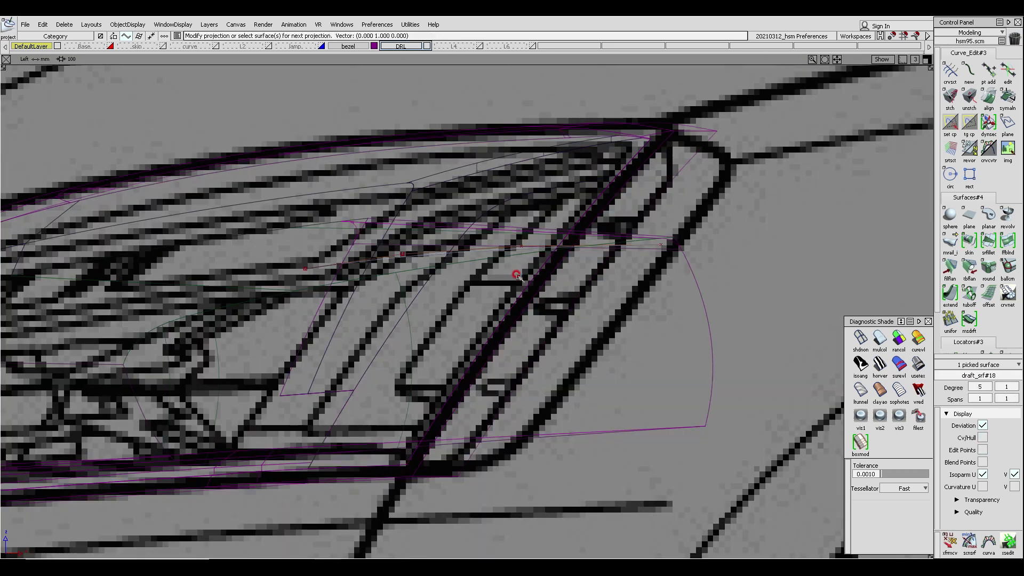
middle_click_drag(525, 317, 629, 201, "ctrl+shift")
mouse_move(629, 203)
left_mouse_down("alt+shift")
mouse_move(643, 235)
mouse_move(699, 233)
mouse_move(661, 219)
mouse_move(649, 251)
mouse_move(658, 274)
left_mouse_up("alt+shift")
left_click(882, 338)
mouse_move(695, 359)
left_mouse_down("ctrl+shift")
mouse_move(752, 278)
mouse_move(709, 258)
mouse_move(695, 290)
mouse_move(610, 320)
left_mouse_up("ctrl+shift")
right_click_drag(610, 320, 597, 311, "alt+shift")
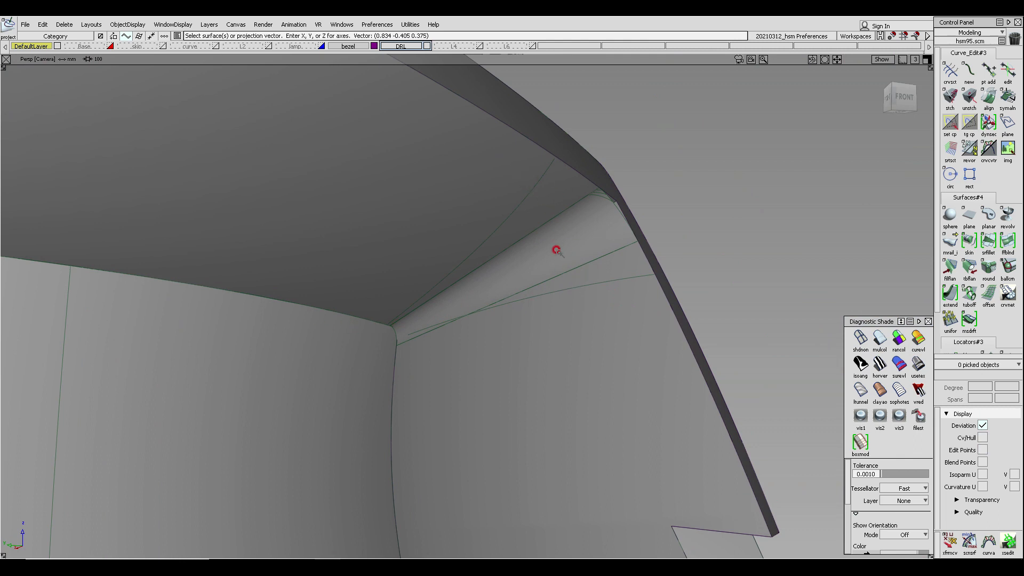
- Delete the leftover construction curves around the upper inner corner
key("F6")
left_click_drag(661, 309, 630, 229, "ctrl+shift")
left_click_drag(632, 235, 693, 271)
middle_click_drag(700, 311, 706, 259, "ctrl+shift")
middle_click_drag(705, 260, 758, 261)
key("F8")
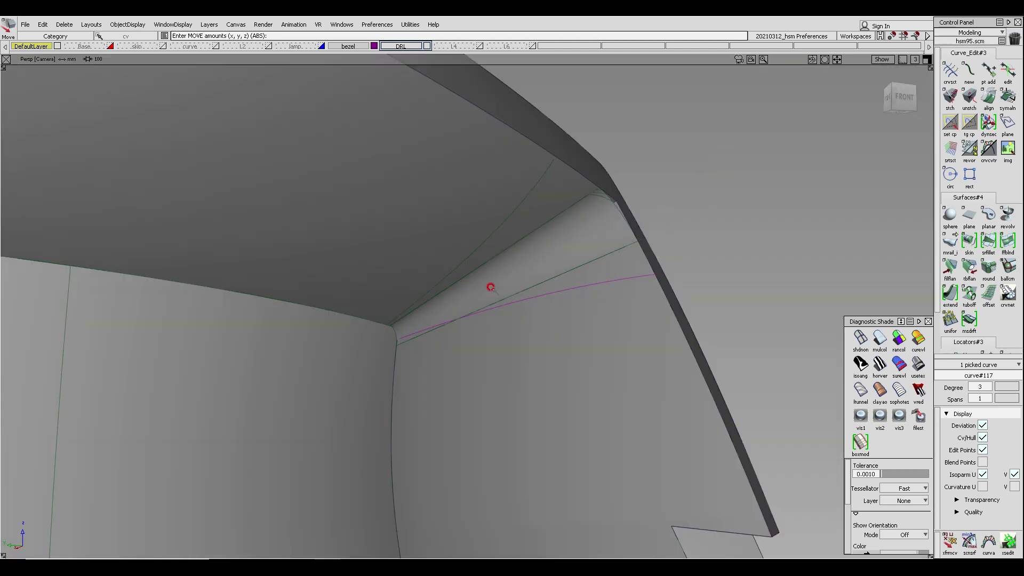
mouse_move(489, 286)
left_mouse_down("alt+shift")
mouse_move(527, 280)
mouse_move(517, 303)
left_mouse_up("alt+shift")
mouse_move(517, 350)
left_mouse_down("ctrl+shift")
mouse_move(518, 249)
mouse_move(555, 257)
mouse_move(565, 274)
mouse_move(547, 282)
mouse_move(554, 254)
left_mouse_up("ctrl+shift")
left_click(579, 195)
key("Delete")
left_click_drag(620, 226, 600, 267)
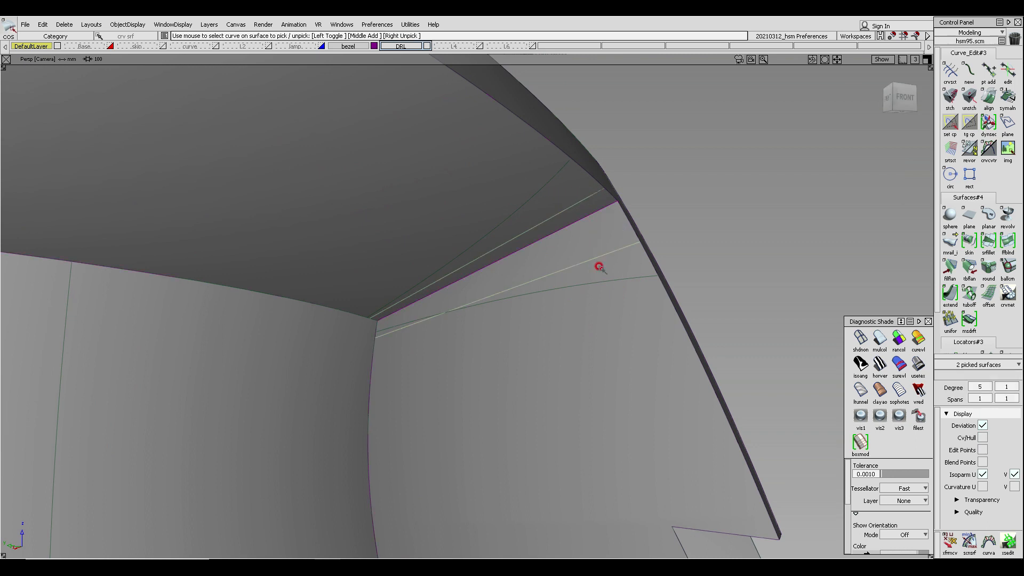
key("Delete")
key("Return")
- Trim the corner regions off the upper and side surfaces along the projected curves
left_click_drag(520, 190, 482, 232, "ctrl+shift")
left_click(417, 180)
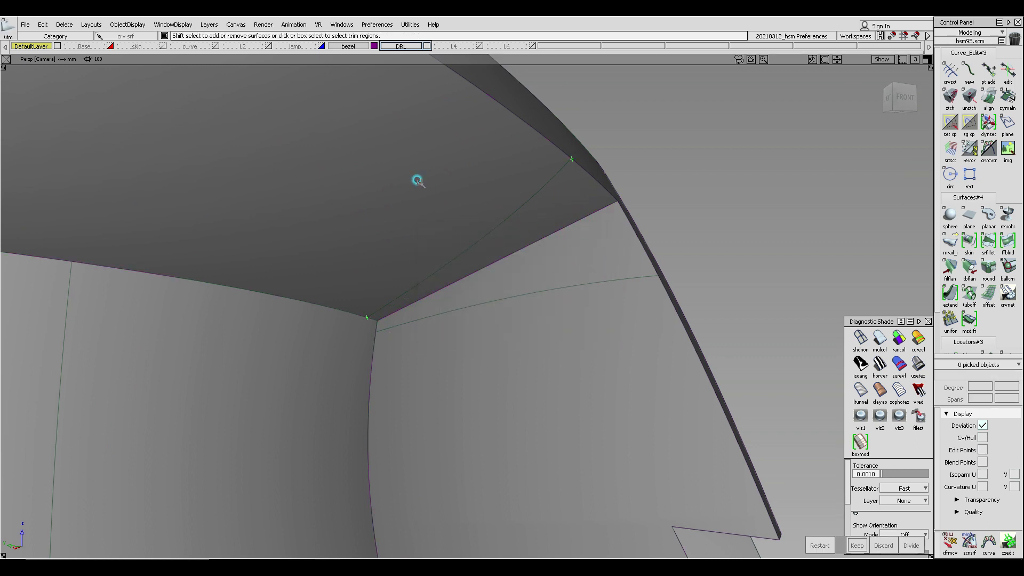
left_click(417, 180)
key("space")
left_click(537, 376)
left_click(538, 375)
key("space")
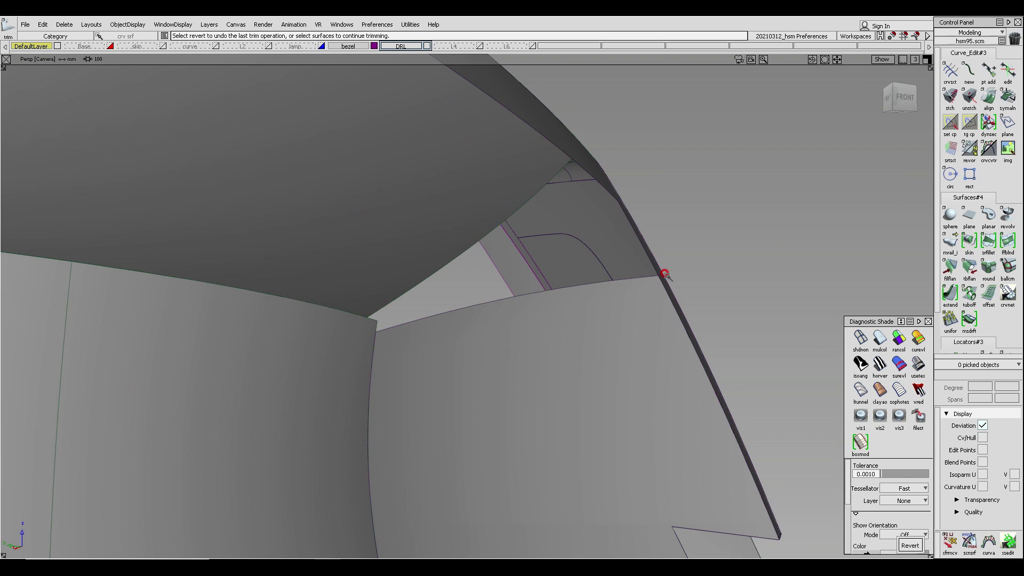
- Untrim the upper and side surfaces and delete their curves on surface
left_click_drag(668, 268, 615, 251, "alt+shift")
left_click_drag(632, 289, 617, 299, "alt+shift")
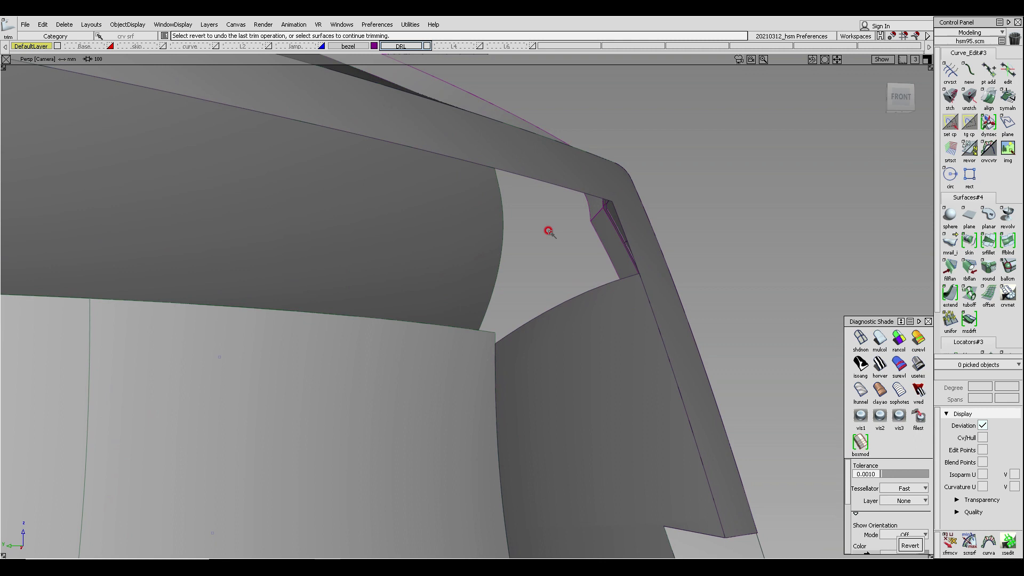
left_click_drag(572, 284, 606, 331, "ctrl+shift")
left_click(606, 278)
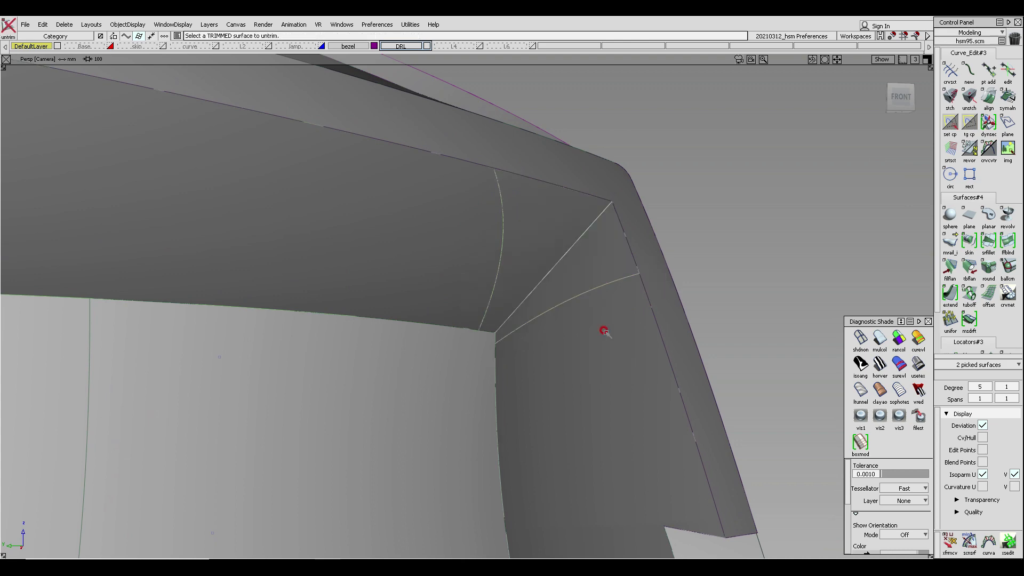
left_click_drag(549, 284, 475, 224, "ctrl+shift")
left_click(502, 235)
left_click_drag(579, 278, 582, 311)
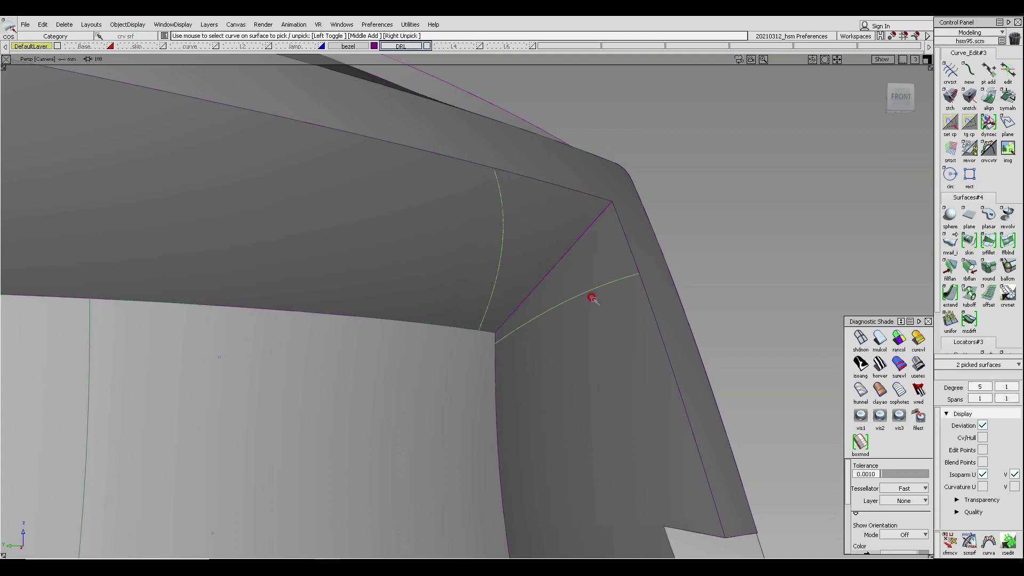
key("Delete")
key("Return")
- Select the corner round surface and turn on its U and V isoparm display
middle_click_drag(572, 377, 575, 278, "ctrl+shift")
left_click_drag(601, 269, 457, 233, "alt+shift")
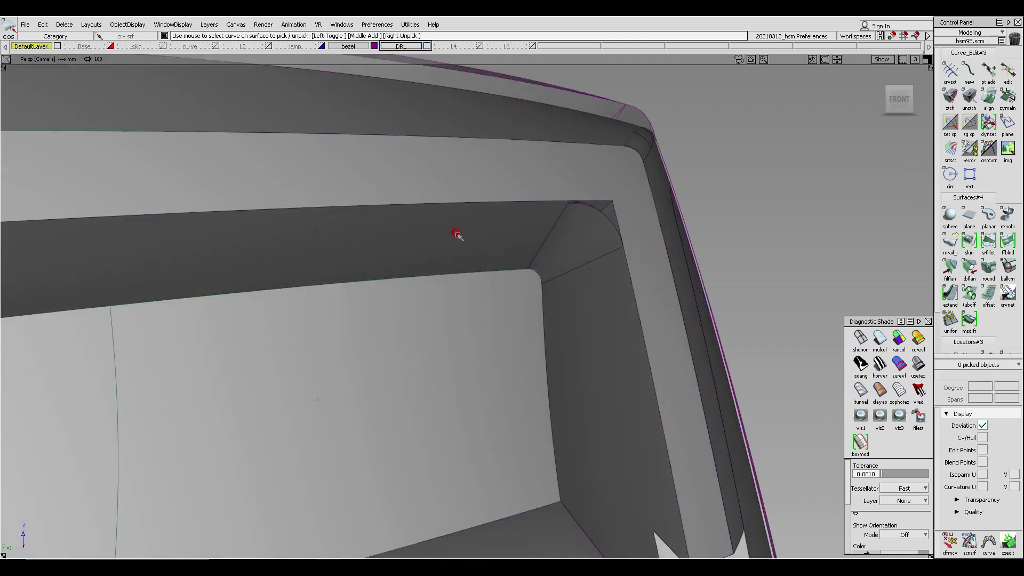
right_click_drag(457, 233, 516, 287, "alt+shift")
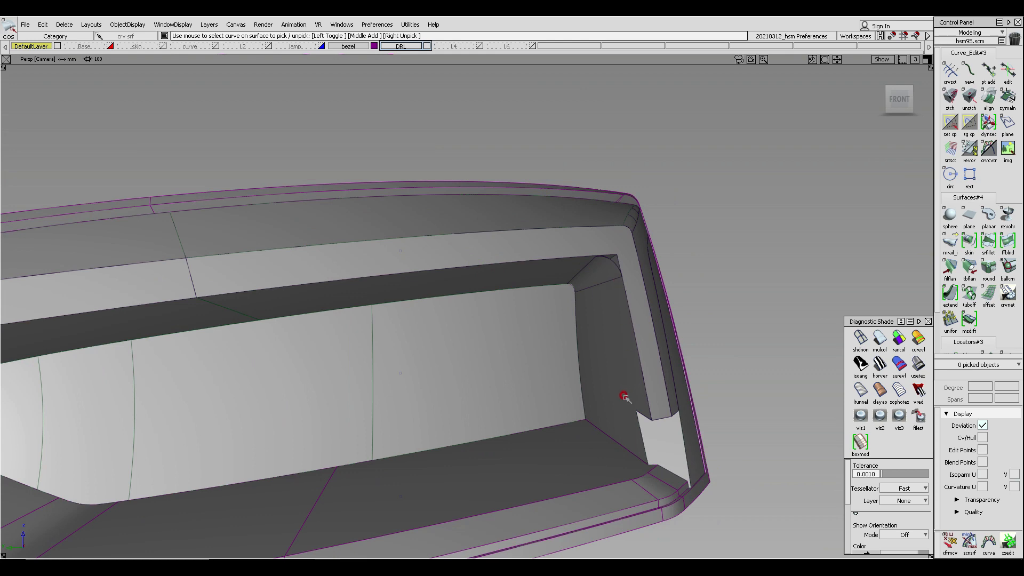
left_click_drag(603, 382, 567, 231, "alt+shift")
right_click_drag(567, 232, 602, 255, "alt+shift")
left_click_drag(598, 229, 601, 251, "ctrl+shift")
left_click(601, 250)
left_click(982, 475)
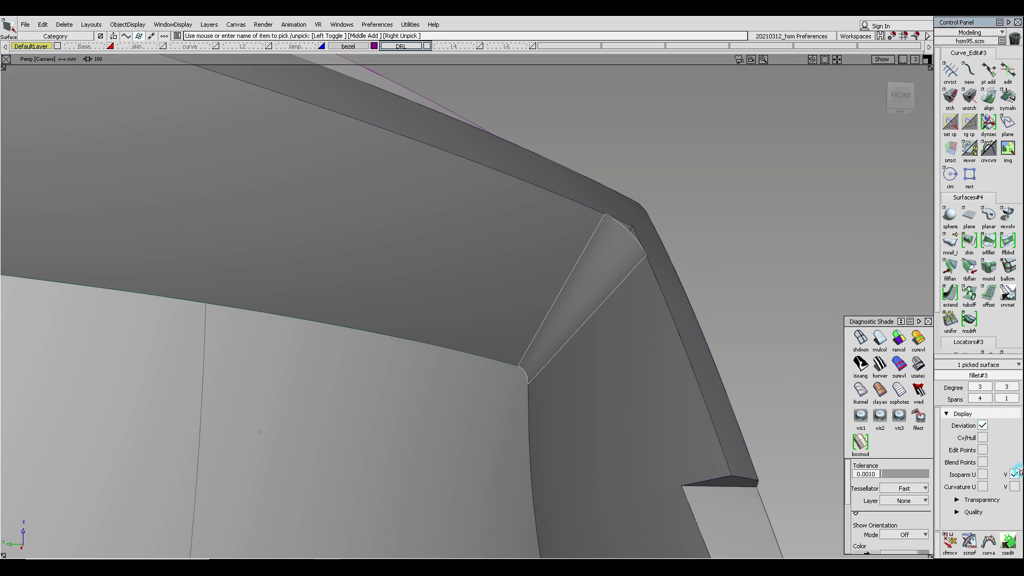
left_click(1014, 475)
- Delete the curves on surface along the corner round's edges
left_click_drag(586, 209, 567, 251, "alt+shift")
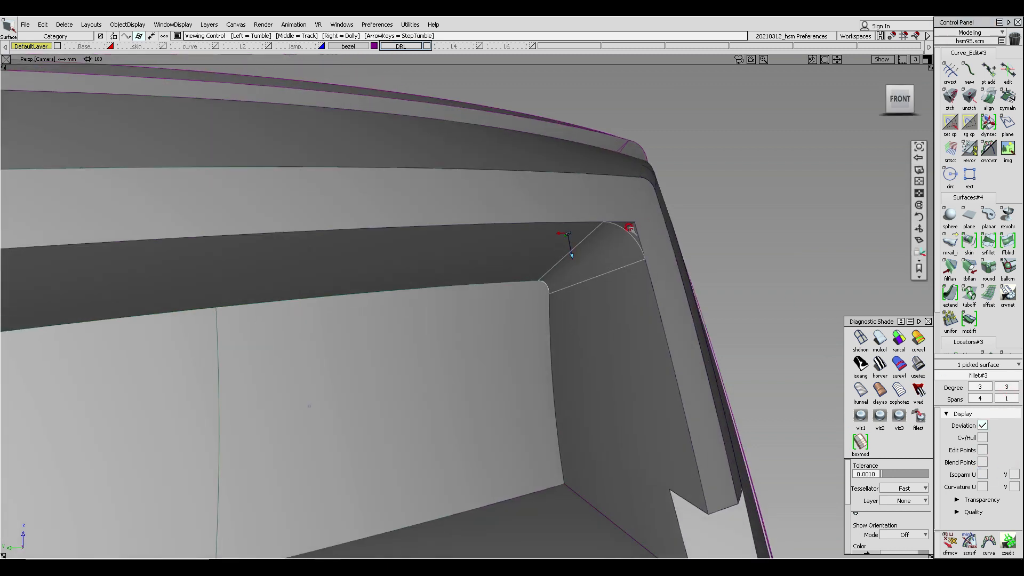
right_click_drag(626, 242, 634, 256, "alt+shift")
left_click_drag(631, 320, 626, 246, "ctrl+shift")
mouse_move(626, 242)
left_mouse_down("alt+shift")
mouse_move(677, 195)
mouse_move(657, 228)
left_mouse_up("alt+shift")
left_click(608, 217)
middle_click_drag(674, 182, 672, 238, "ctrl+shift")
left_click_drag(650, 263, 672, 233, "alt+shift")
left_click(642, 219)
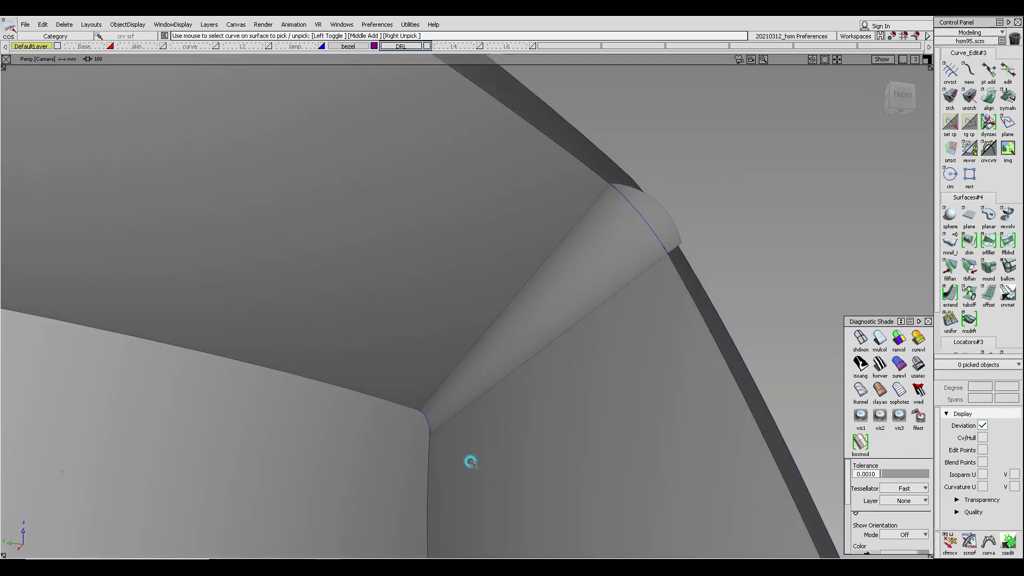
key("Delete")
key("Return")
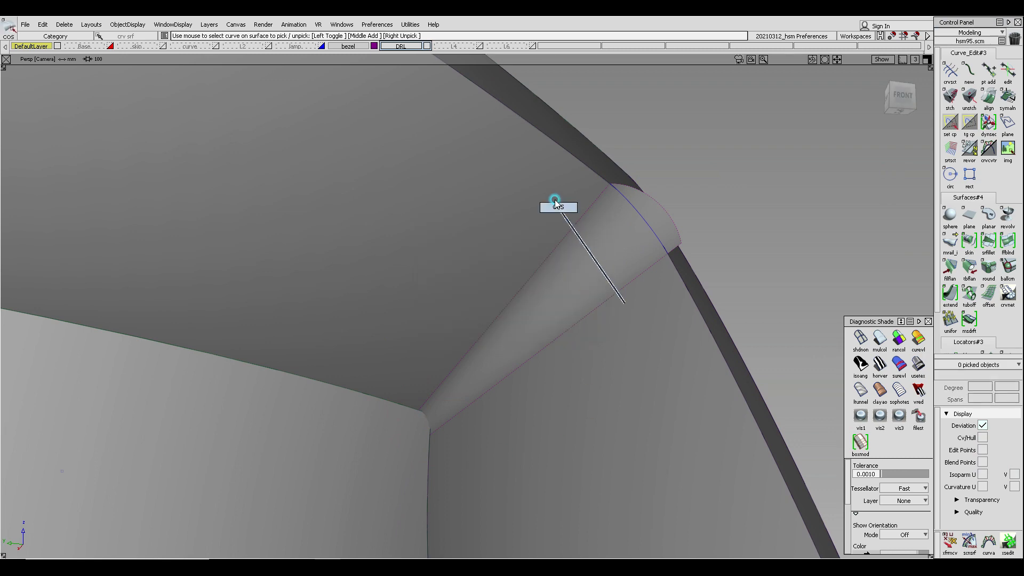
- Review the whole bezel and open the Audi RS5 headlight reference photo
left_click_drag(690, 274, 663, 245, "alt+shift")
right_click_drag(663, 245, 620, 234, "alt+shift")
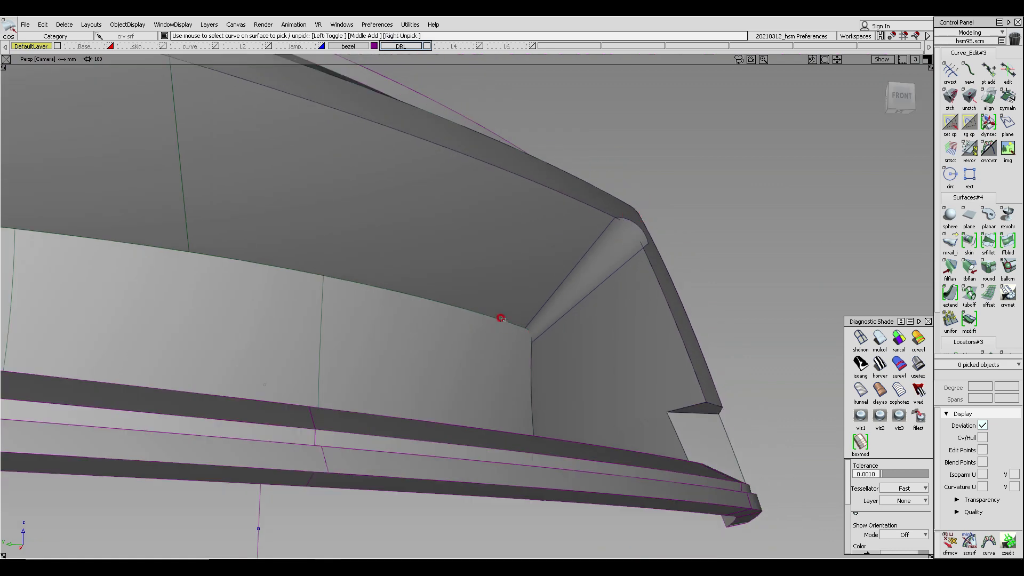
right_click_drag(577, 276, 555, 298, "alt+shift")
left_click_drag(618, 243, 485, 285, "alt+shift")
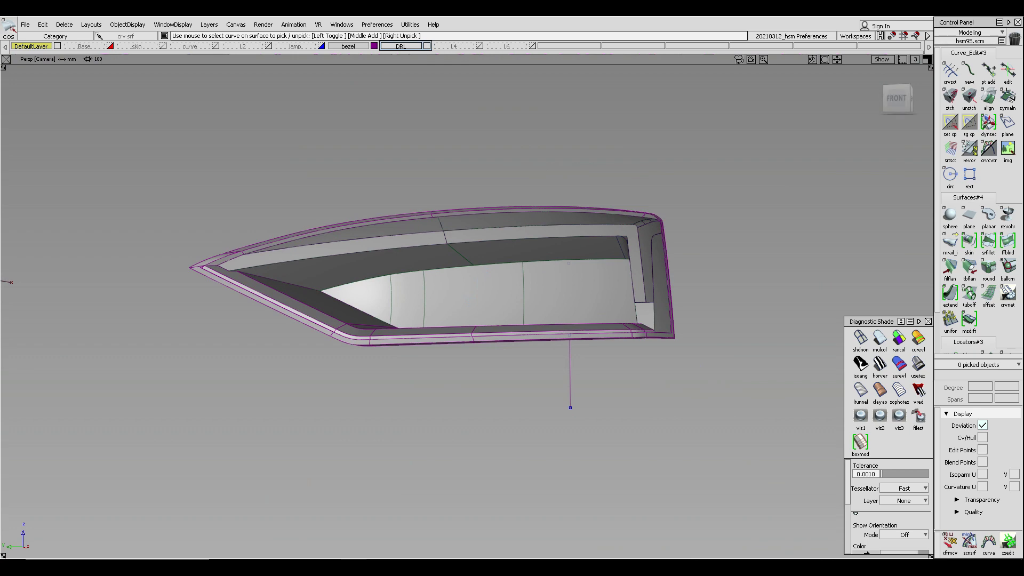
left_click_drag(0, 50, 459, 50)
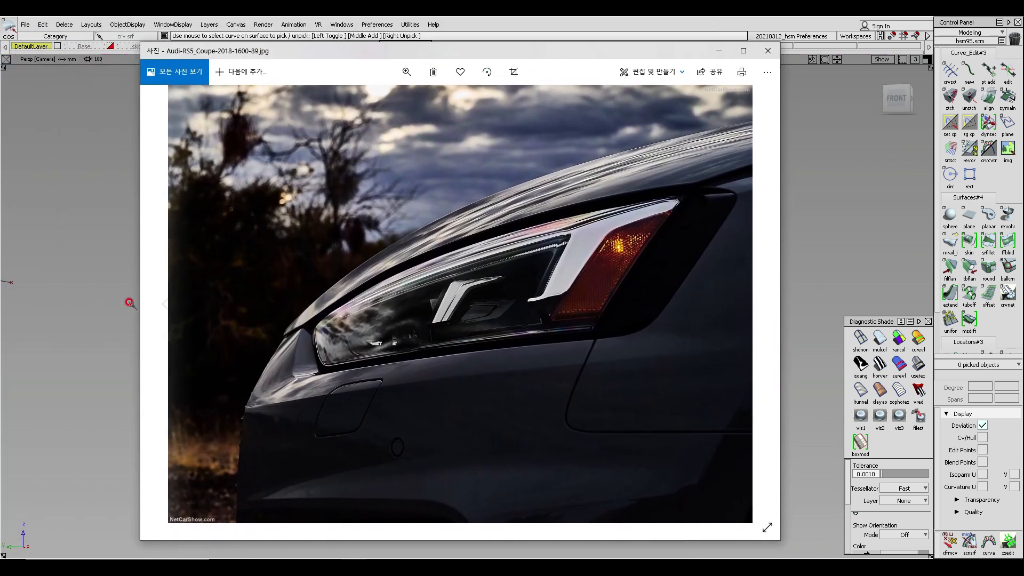
- Switch to the red RS5 reference photo and zoom in to study the headlight bezel's inner corner
left_click(167, 304)
left_click(169, 305)
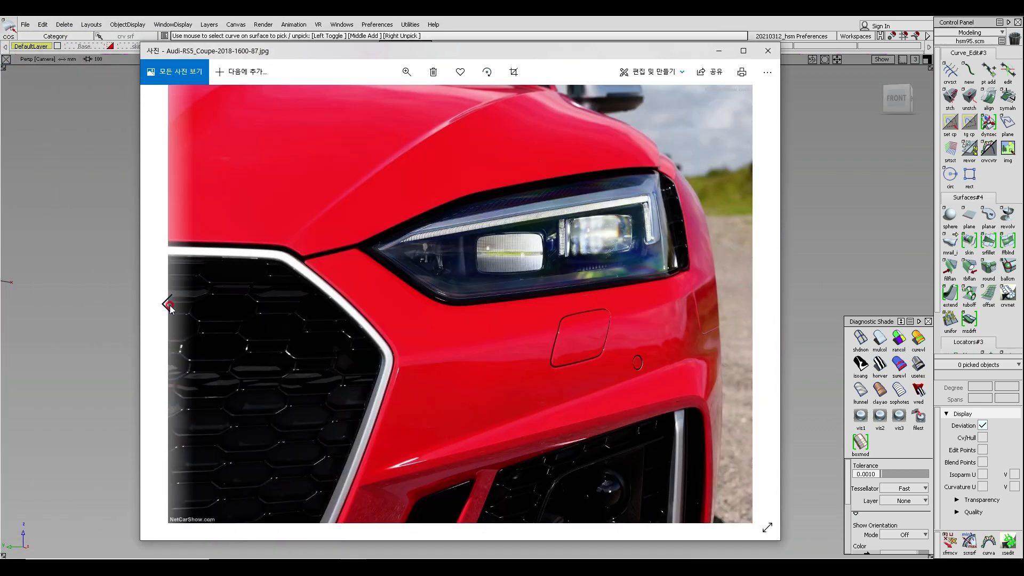
left_click(406, 71)
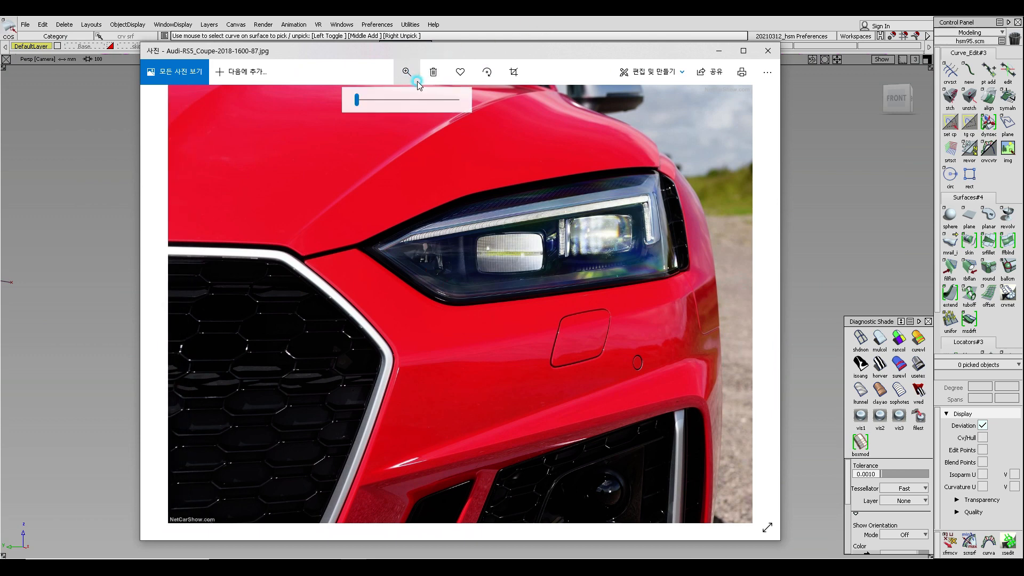
left_click_drag(354, 100, 442, 120)
left_click_drag(326, 256, 630, 520)
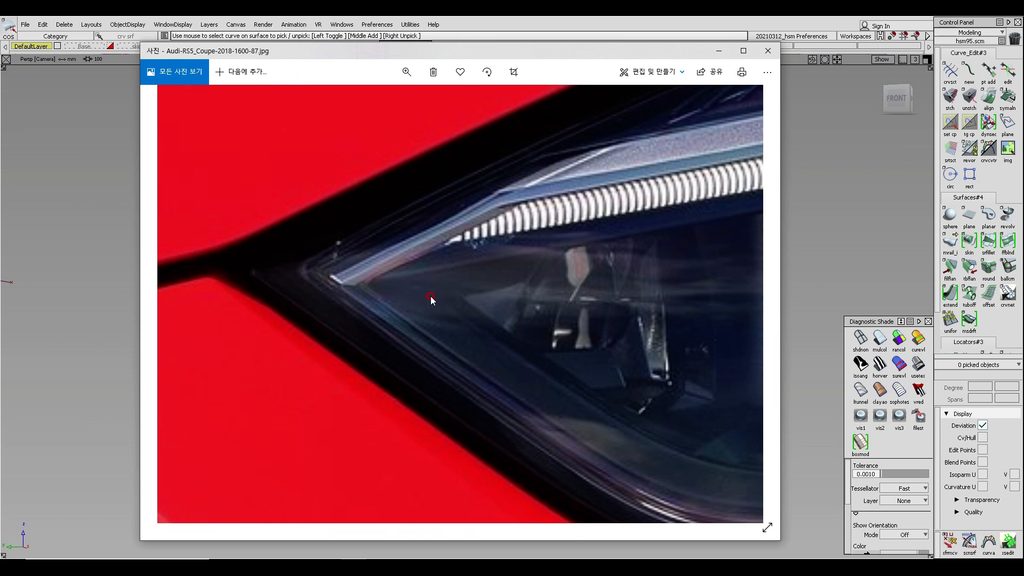
mouse_move(576, 278)
left_mouse_down()
mouse_move(351, 291)
mouse_move(171, 274)
left_mouse_up()
mouse_move(736, 325)
left_mouse_down()
mouse_move(569, 295)
mouse_move(378, 283)
left_mouse_up()
left_click_drag(582, 309, 285, 296)
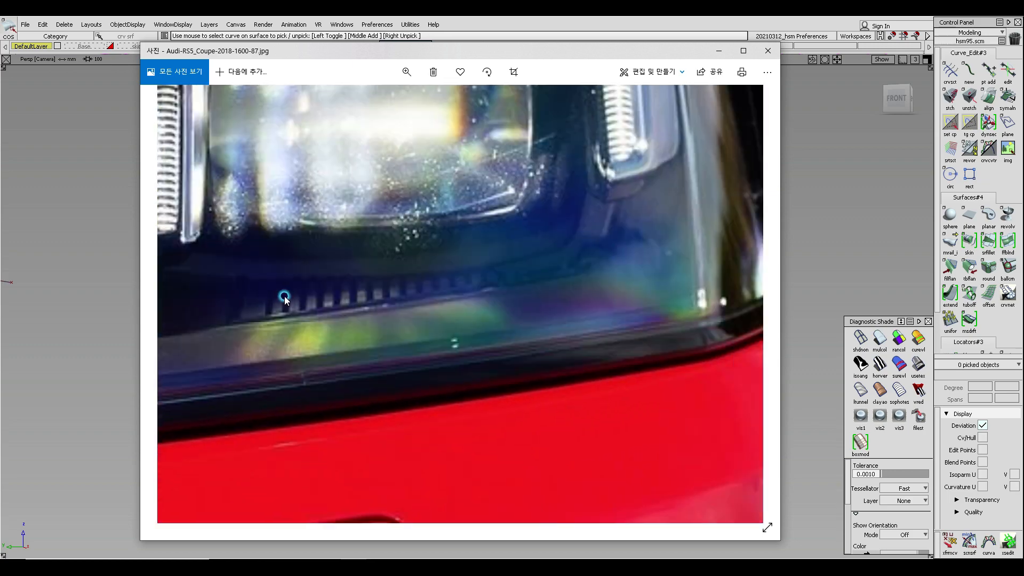
left_click_drag(563, 289, 484, 327)
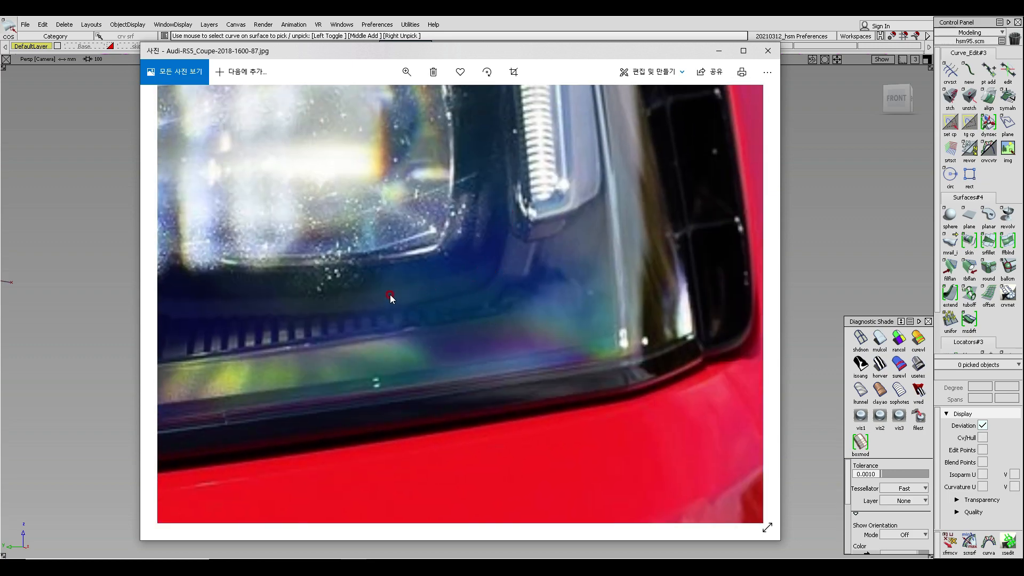
left_click_drag(491, 237, 472, 341)
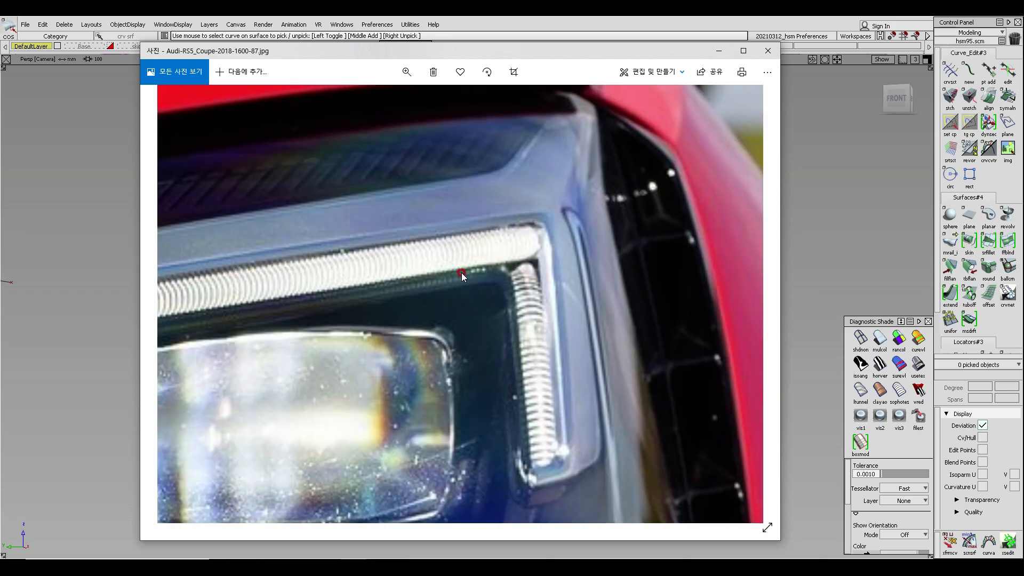
left_click_drag(480, 276, 511, 151)
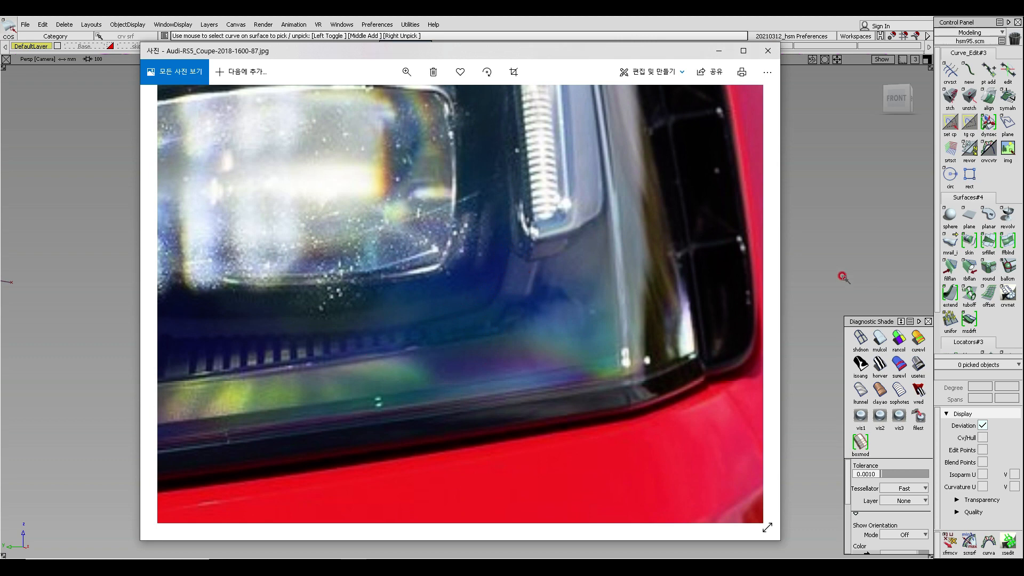
- Orbit and zoom around the bezel's inner corner where the side wall meets the lower surface to examine it
left_click(811, 265)
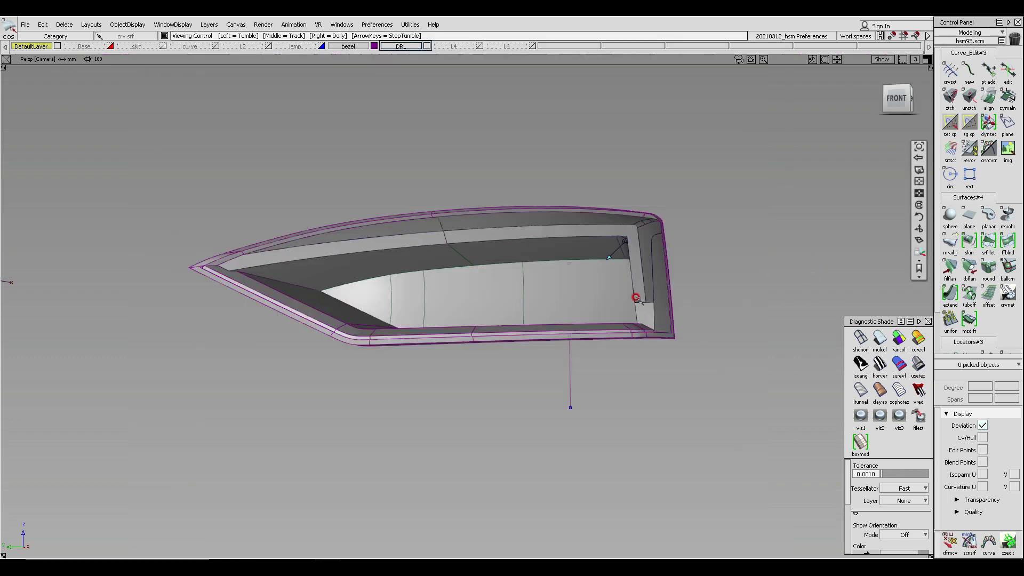
right_click_drag(635, 298, 654, 324, "alt+shift")
left_click_drag(654, 325, 368, 341, "alt+shift")
middle_click_drag(761, 376, 716, 373, "alt+shift")
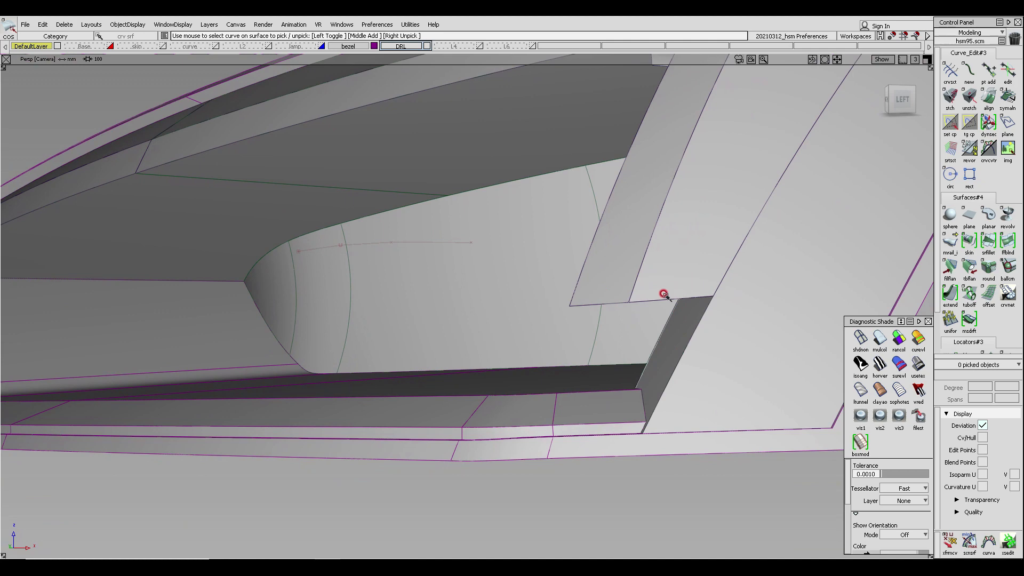
middle_click_drag(646, 331, 517, 302, "alt+shift")
left_click_drag(516, 302, 597, 319, "alt+shift")
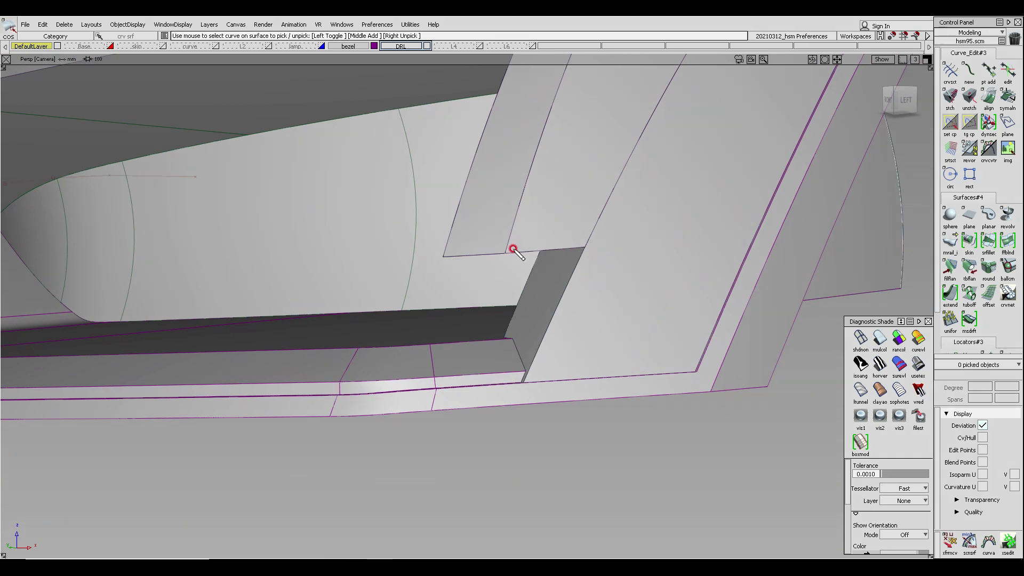
left_click_drag(483, 305, 469, 330)
mouse_move(516, 248)
left_mouse_down()
mouse_move(485, 335)
mouse_move(509, 333)
mouse_move(528, 314)
mouse_move(556, 249)
left_mouse_up()
left_click(464, 277)
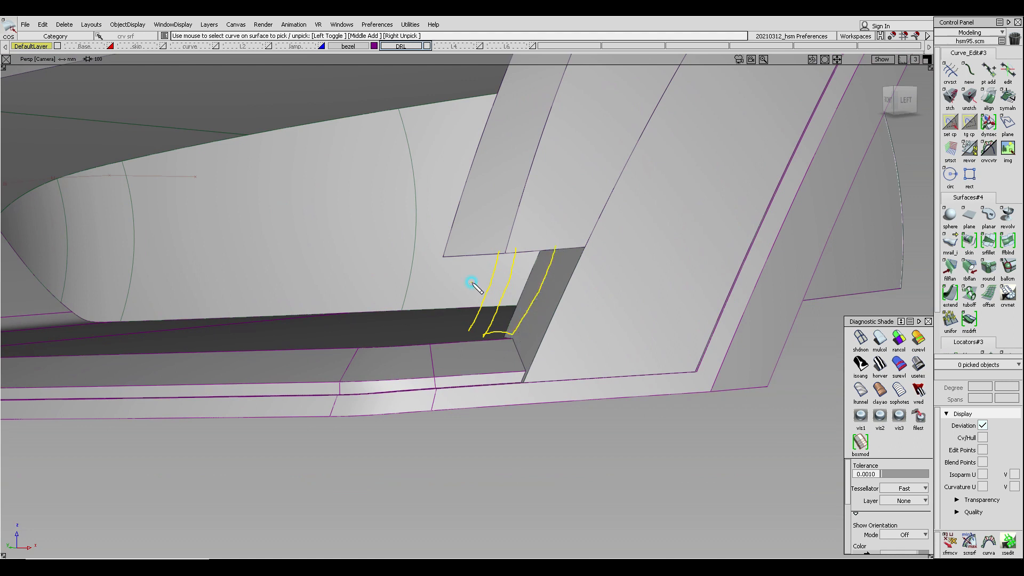
left_click(486, 270)
mouse_move(505, 281)
left_mouse_down()
mouse_move(566, 293)
mouse_move(698, 293)
left_mouse_up()
left_click(684, 305)
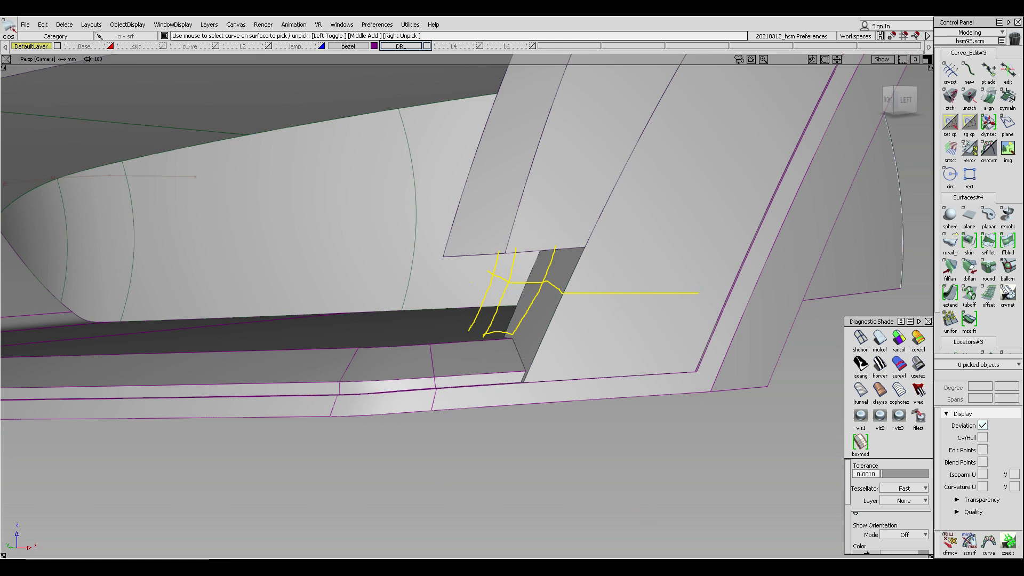
key("Escape")
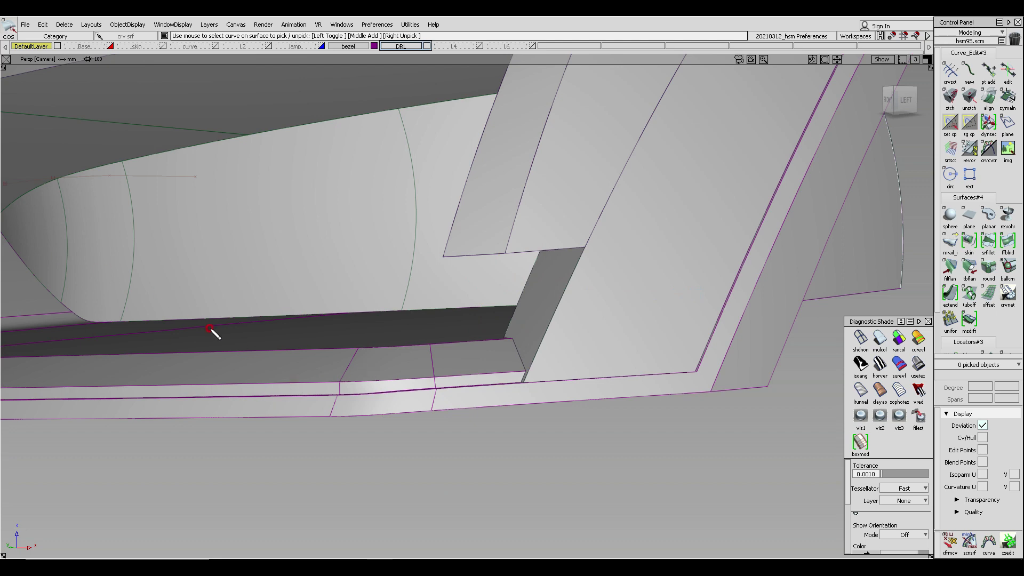
left_click_drag(446, 293, 497, 269, "alt+shift")
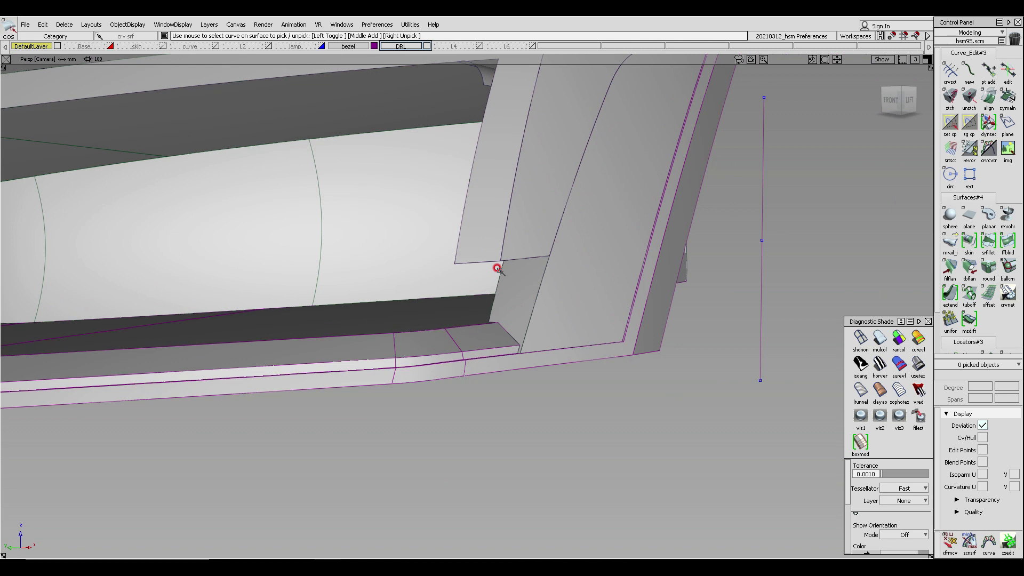
scroll(515, 291, "down", 2)
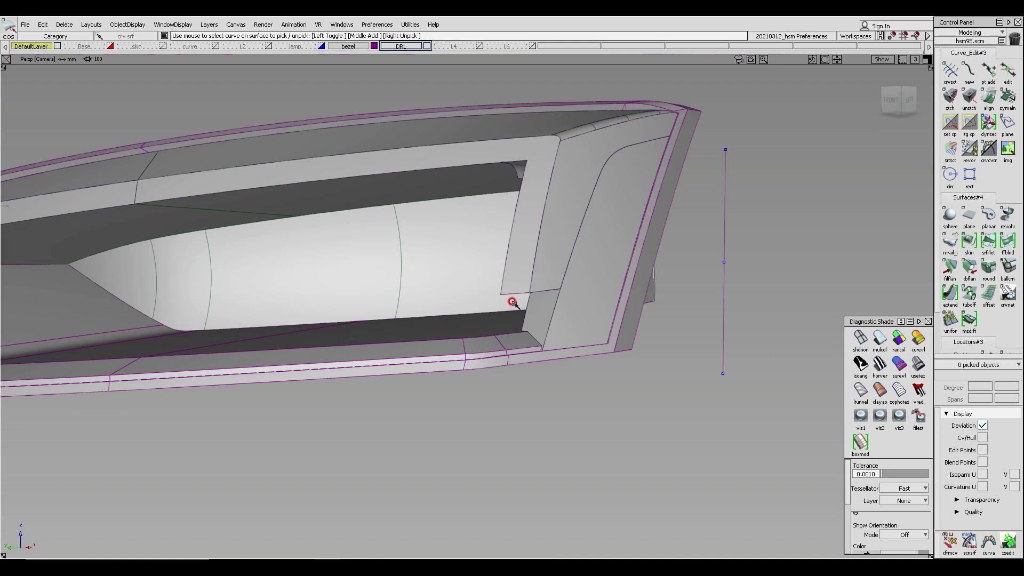
left_click_drag(551, 297, 687, 318, "alt+shift")
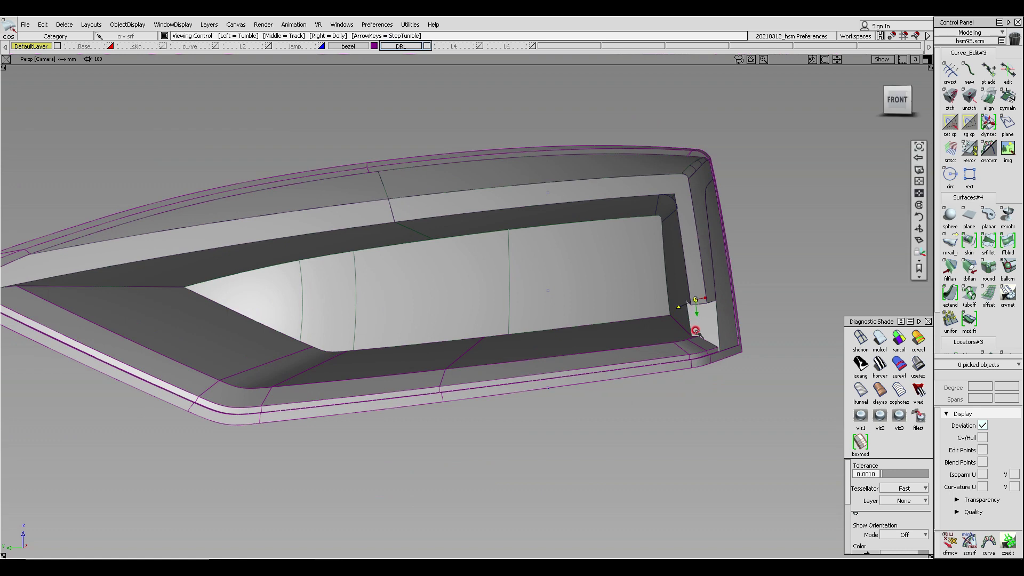
- Draw a straight line from the inner corner point diagonally across the lower corner round
right_click(695, 330, "alt+shift")
left_click_drag(704, 354, 687, 348, "alt+shift")
right_click_drag(672, 342, 713, 306, "alt+shift")
mouse_move(713, 310)
left_mouse_down("alt+shift")
mouse_move(660, 405)
mouse_move(484, 439)
left_mouse_up("alt+shift")
right_click(613, 367, "alt+shift")
right_click_drag(613, 367, 617, 381, "alt+shift")
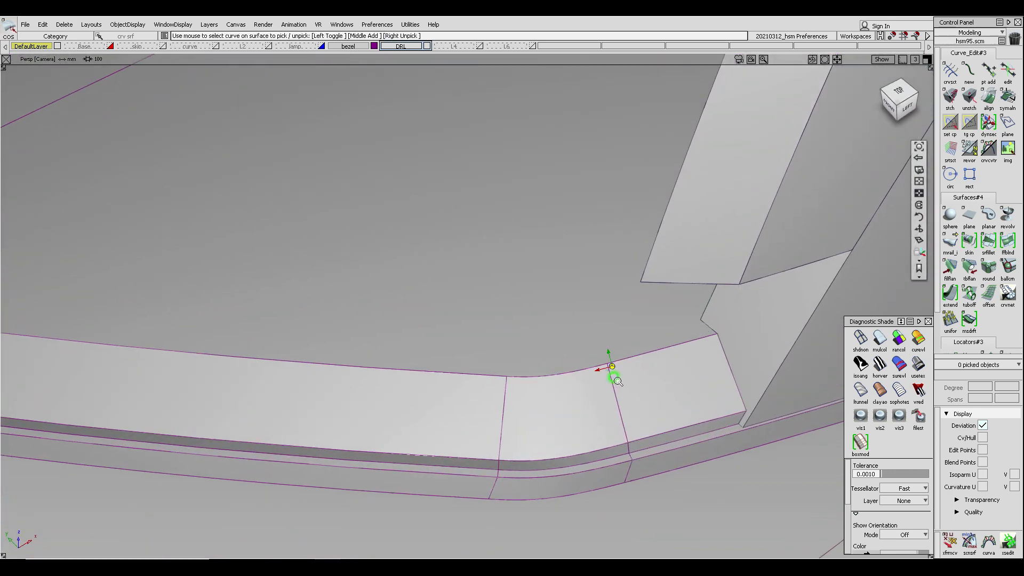
left_click_drag(552, 385, 690, 363, "alt+shift")
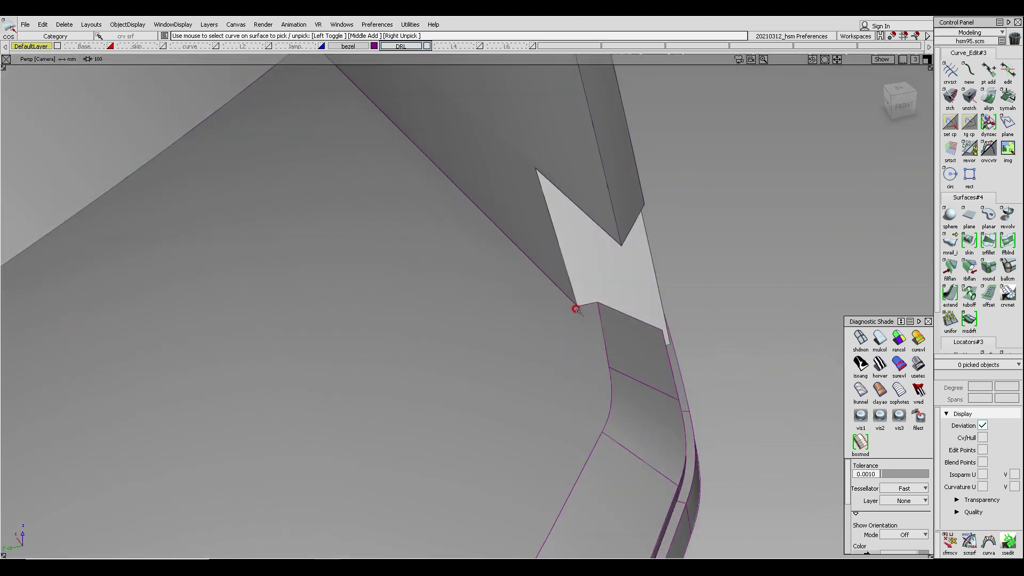
middle_click_drag(550, 265, 541, 276, "ctrl+shift")
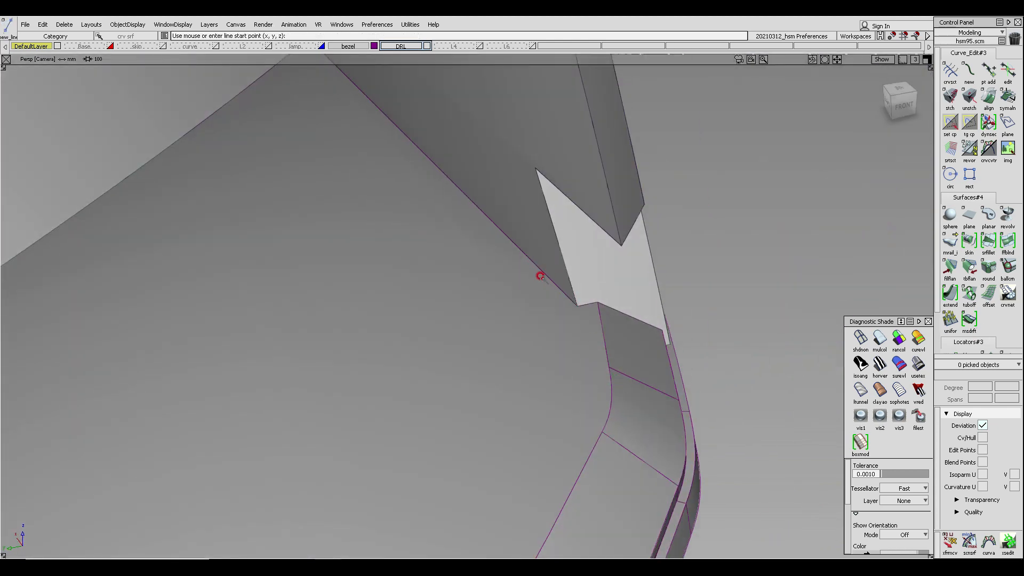
left_click_drag(541, 274, 648, 388, "ctrl+alt")
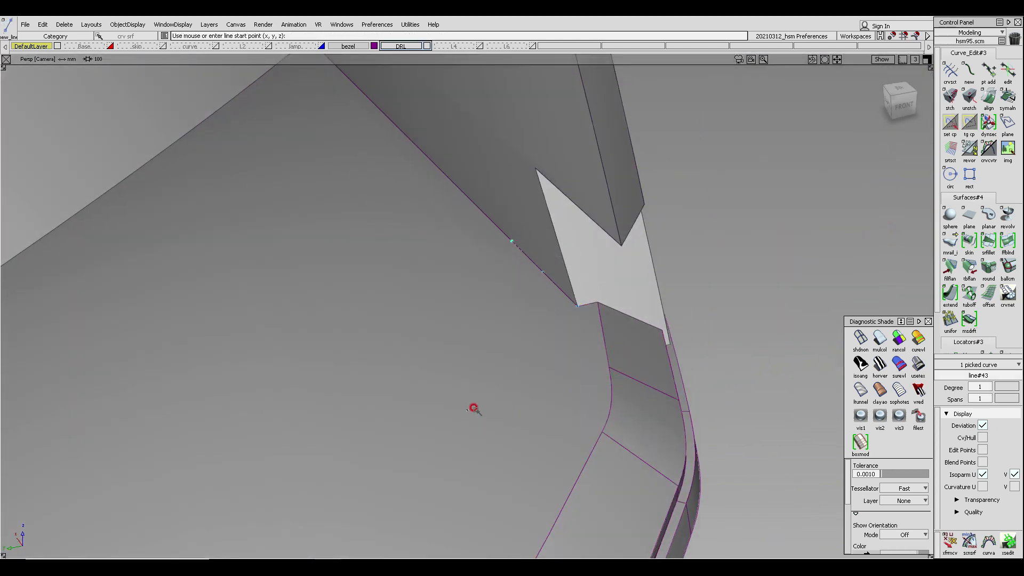
- Scale the new line so it extends well past both sides of the corner round
middle_click_drag(475, 407, 518, 394, "ctrl+shift")
left_click_drag(541, 394, 474, 419)
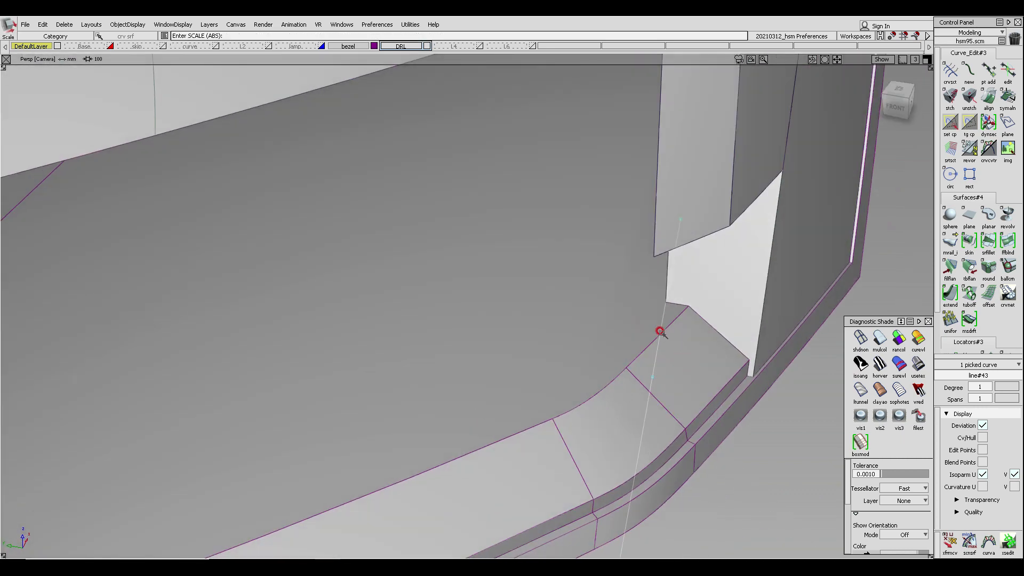
left_click_drag(676, 318, 644, 406, "alt+shift")
left_click_drag(714, 363, 684, 342, "alt+shift")
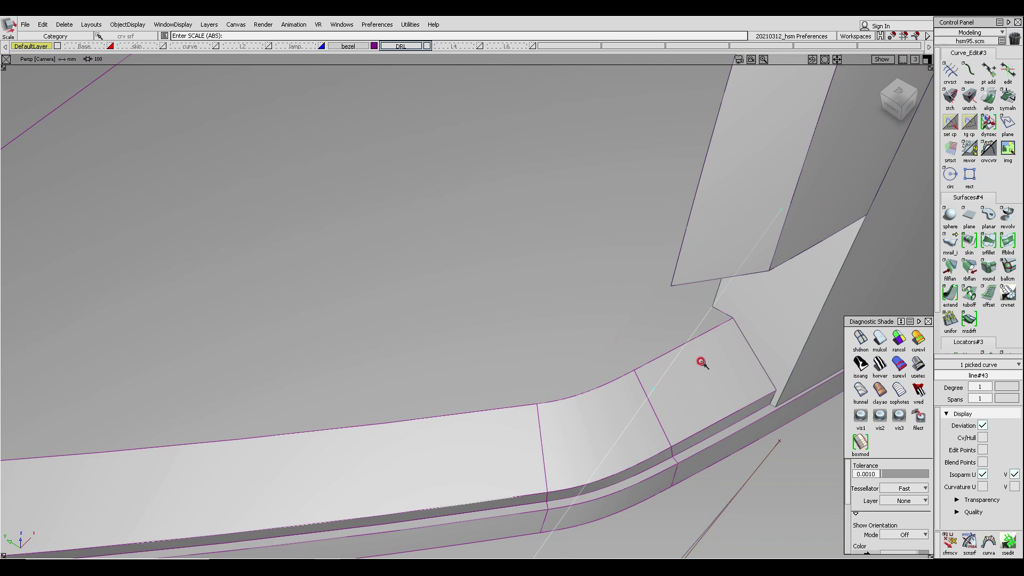
left_click_drag(673, 341, 758, 326, "alt+shift")
left_click_drag(638, 324, 674, 315, "alt+shift")
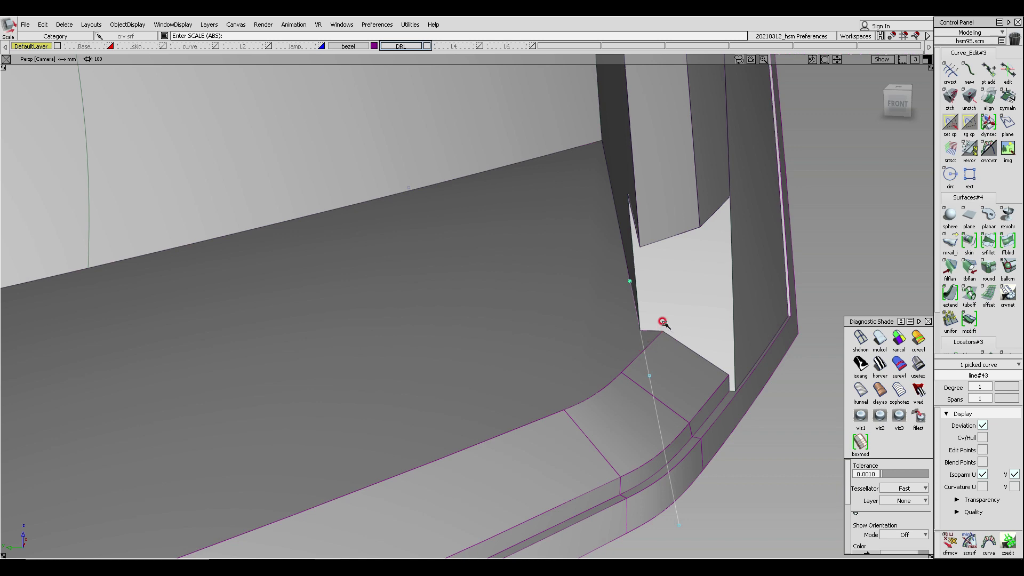
mouse_move(623, 354)
left_mouse_down("alt+shift")
mouse_move(644, 350)
mouse_move(624, 359)
left_mouse_up("alt+shift")
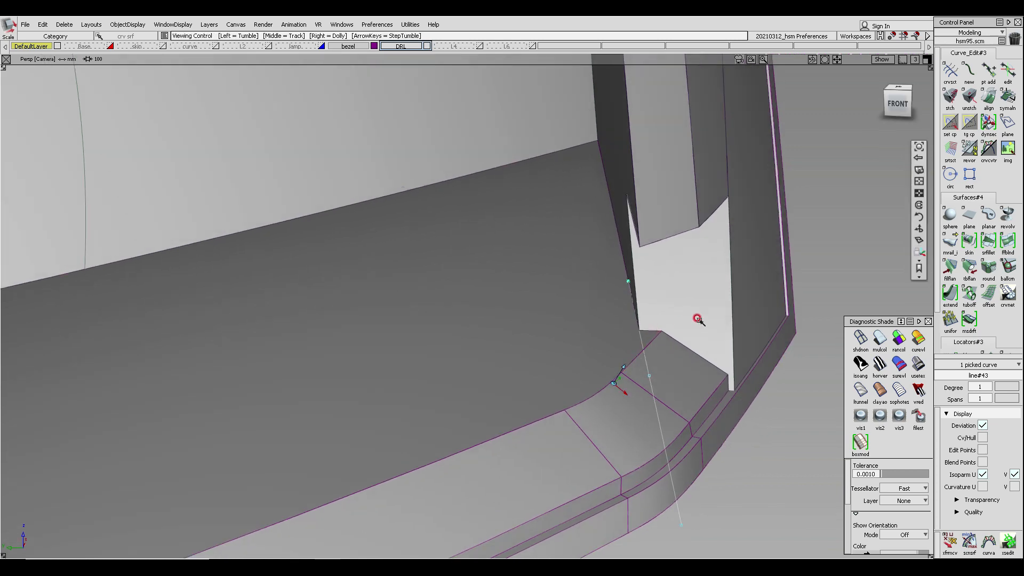
left_click_drag(638, 322, 708, 392, "alt+shift")
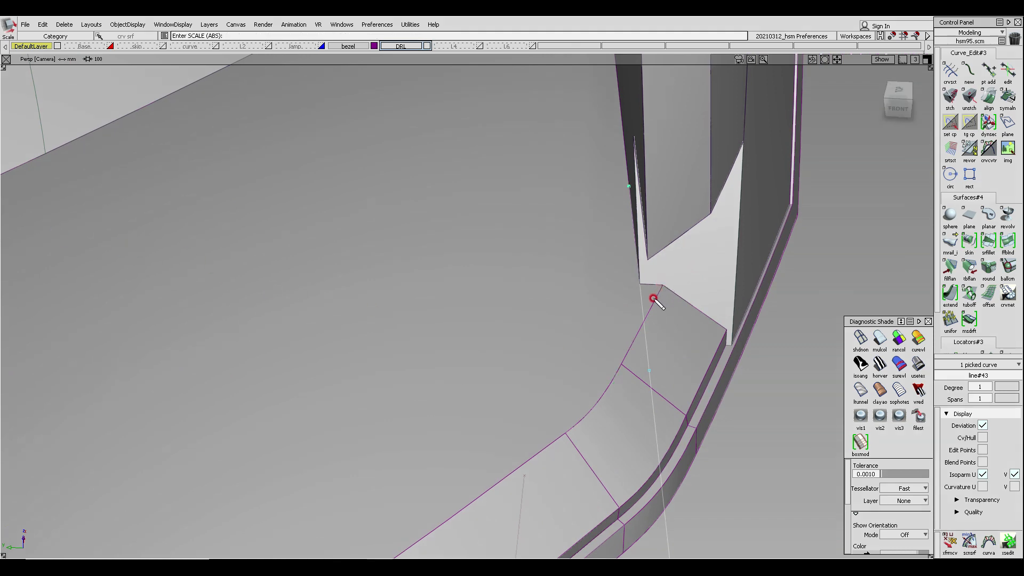
mouse_move(640, 284)
left_mouse_down()
mouse_move(615, 314)
mouse_move(640, 317)
left_mouse_up()
mouse_move(640, 282)
left_mouse_down()
mouse_move(617, 313)
mouse_move(643, 316)
left_mouse_up()
mouse_move(575, 437)
left_mouse_down()
mouse_move(576, 299)
mouse_move(594, 304)
mouse_move(586, 291)
mouse_move(612, 264)
mouse_move(621, 285)
left_mouse_up()
mouse_move(593, 233)
left_mouse_down()
mouse_move(581, 255)
mouse_move(596, 253)
left_mouse_up()
mouse_move(597, 240)
left_mouse_down()
mouse_move(605, 260)
mouse_move(613, 241)
mouse_move(619, 261)
left_mouse_up()
left_click_drag(608, 247, 625, 241)
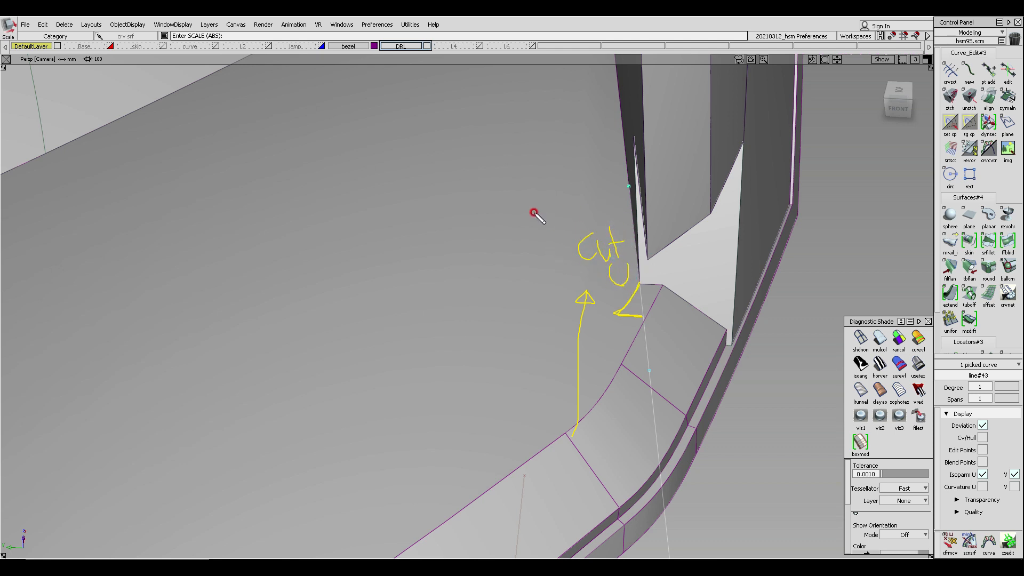
mouse_move(533, 210)
left_mouse_down()
mouse_move(567, 236)
mouse_move(541, 240)
left_mouse_up()
key("Escape")
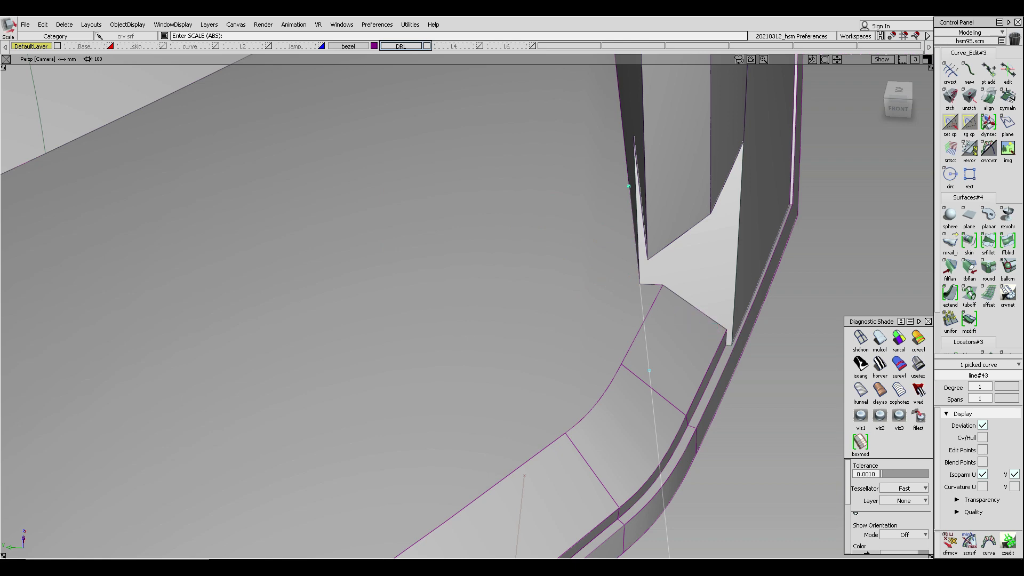
left_click_drag(413, 228, 325, 231, "alt+shift")
middle_click_drag(481, 252, 398, 237, "alt+shift")
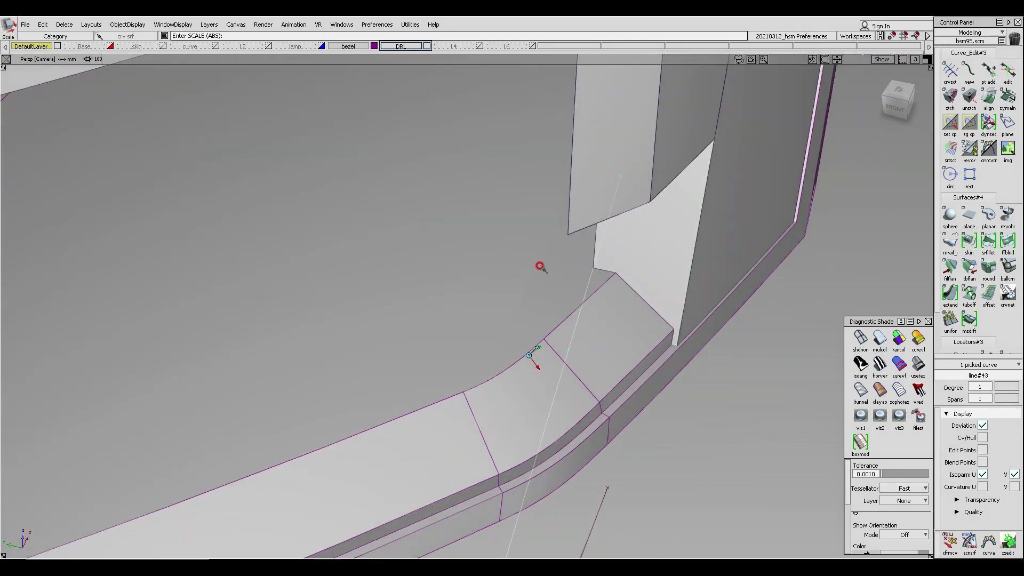
right_click_drag(540, 266, 523, 248, "alt+shift")
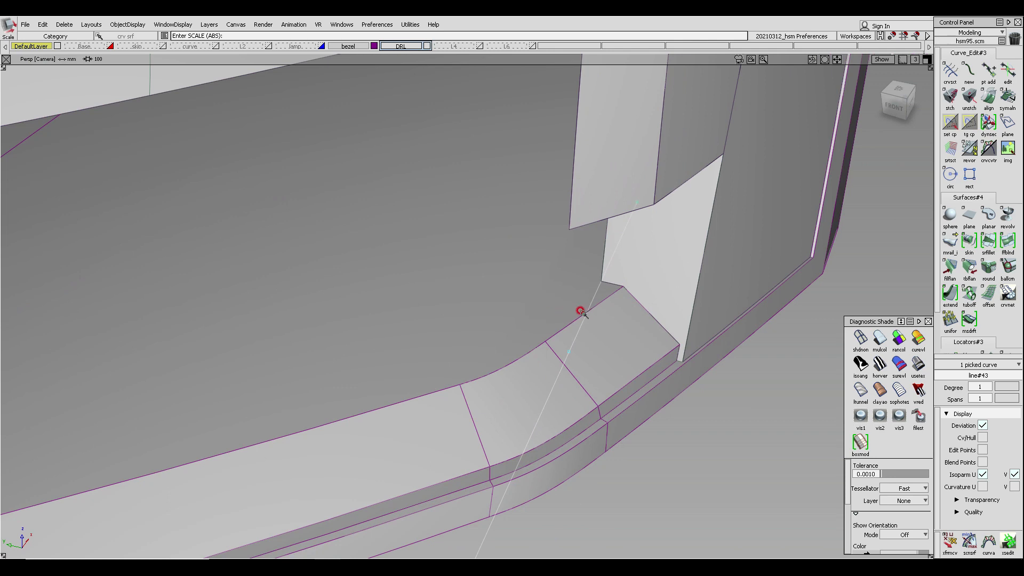
left_click_drag(627, 317, 595, 321, "alt+shift")
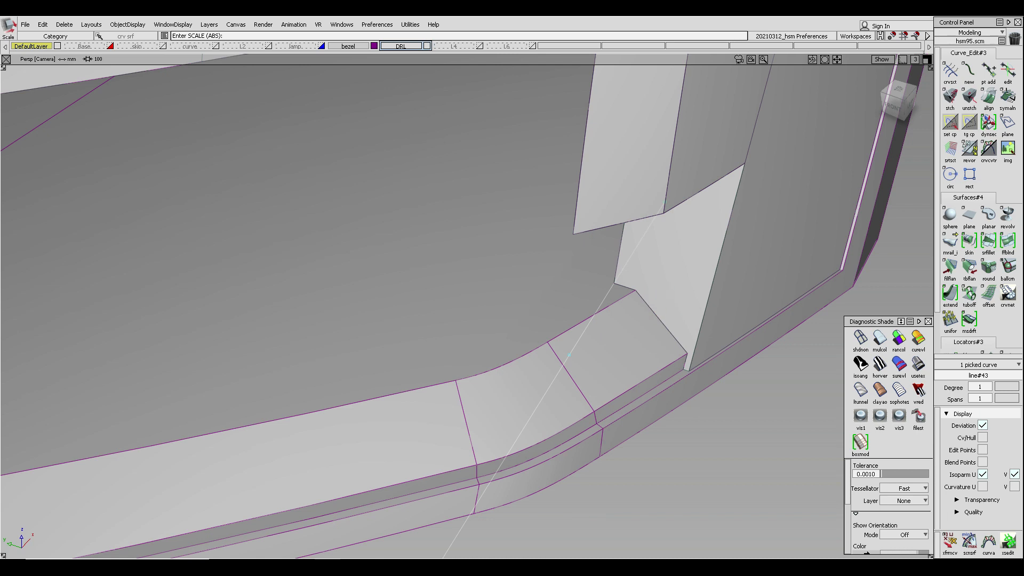
left_click_drag(651, 347, 630, 291, "alt+shift")
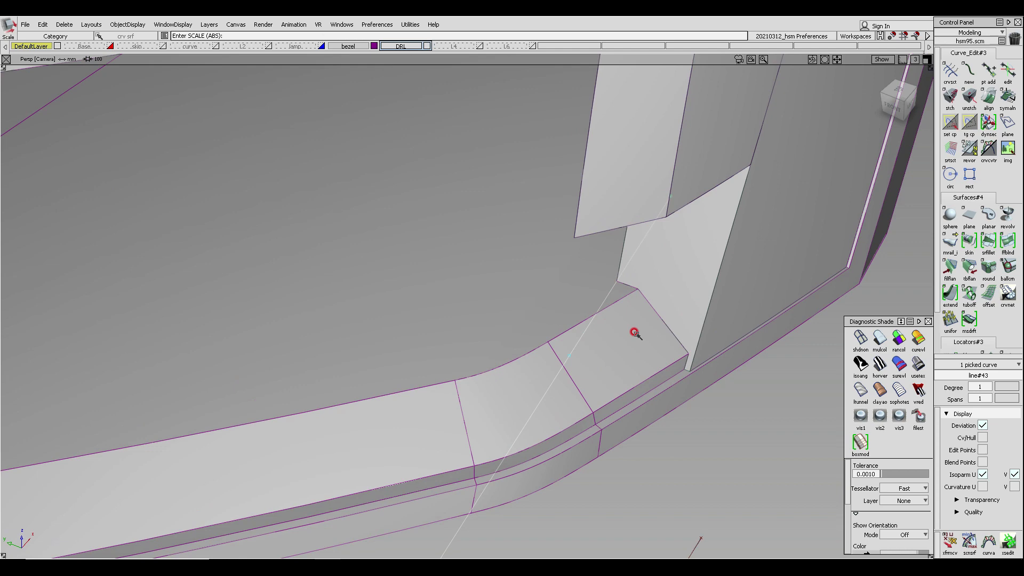
left_click_drag(635, 332, 528, 373, "alt+shift")
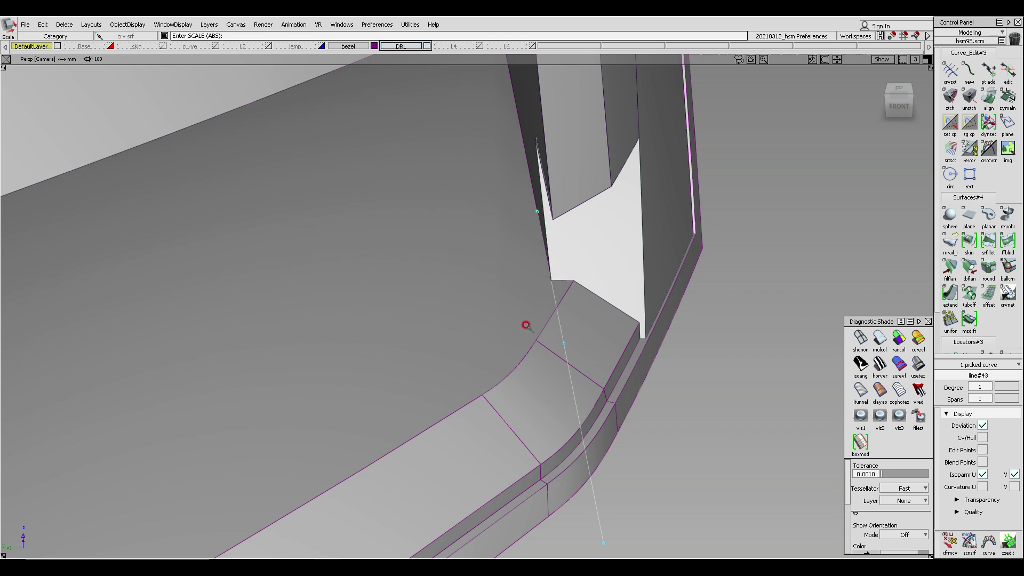
left_click_drag(611, 289, 617, 259, "alt+shift")
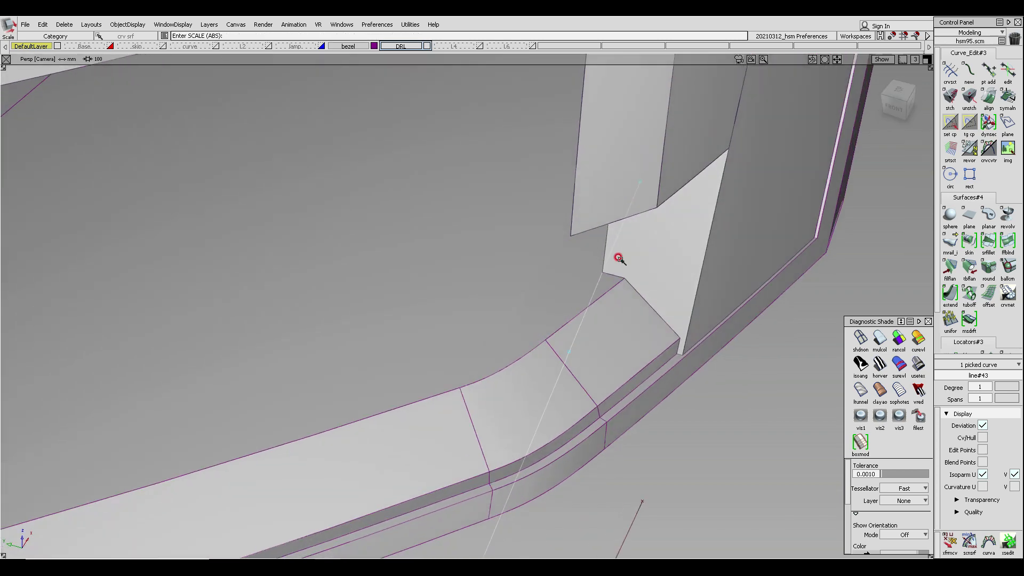
left_click_drag(601, 368, 842, 255, "alt+shift")
left_click(572, 350)
left_click_drag(489, 228, 521, 299, "alt+shift")
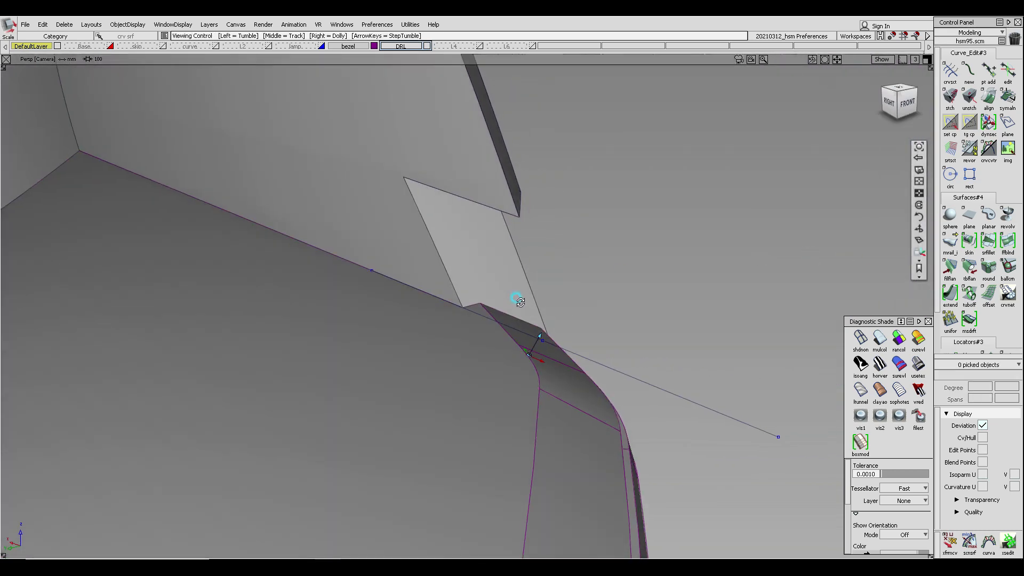
- Orbit around the lower corner round and compare it with the zoomed headlight reference photo
left_click_drag(364, 175, 366, 202, "ctrl+shift")
left_click(352, 157)
left_click_drag(352, 157, 350, 256, "ctrl+shift")
left_click_drag(414, 209, 419, 203, "ctrl+shift")
middle_click_drag(424, 250, 542, 245, "ctrl+shift")
left_click(546, 306, "alt+shift")
middle_click_drag(467, 284, 688, 165, "alt+shift")
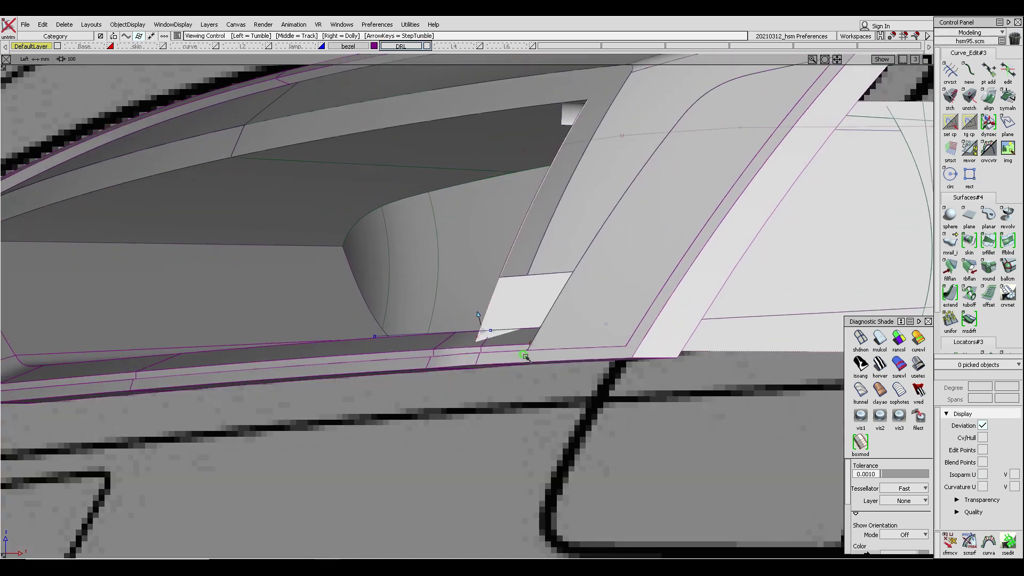
right_click_drag(526, 357, 505, 352, "alt+shift")
middle_click_drag(477, 343, 610, 252, "ctrl+shift")
left_click_drag(513, 323, 583, 381, "alt+shift")
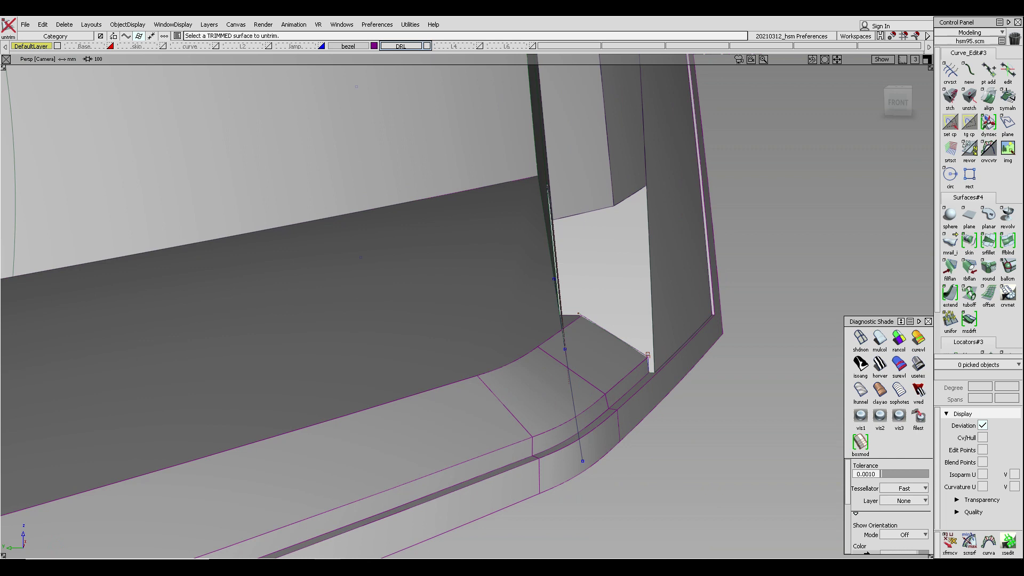
left_click(341, 567)
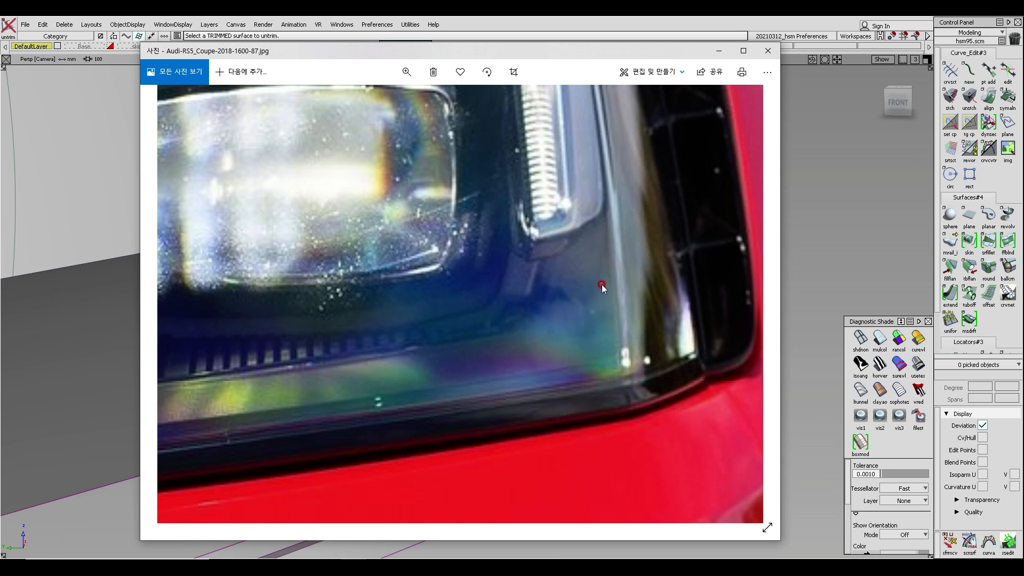
left_click(828, 183)
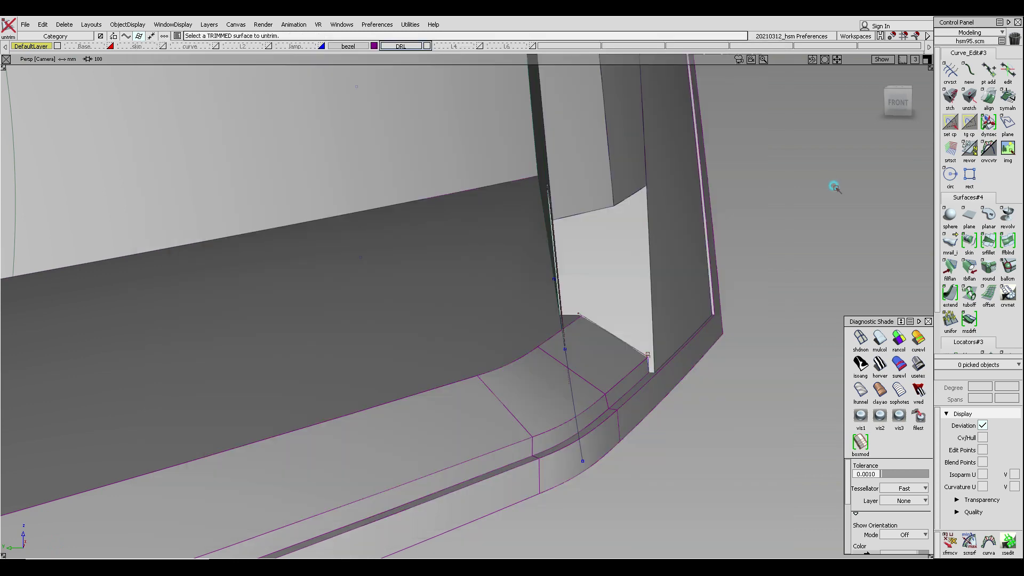
mouse_move(656, 320)
left_mouse_down("alt+shift")
mouse_move(500, 346)
mouse_move(647, 322)
left_mouse_up("alt+shift")
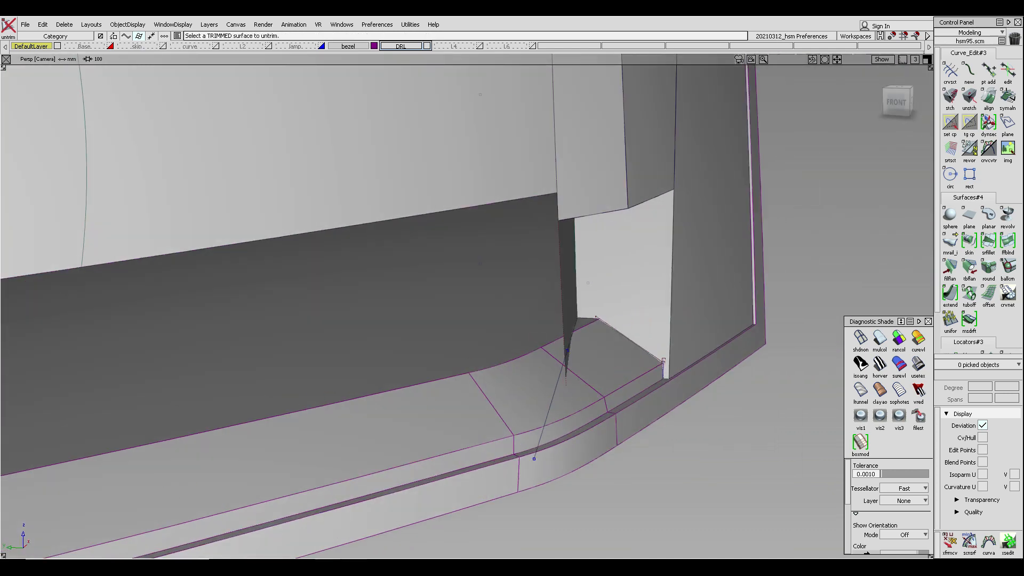
key("alt+Tab")
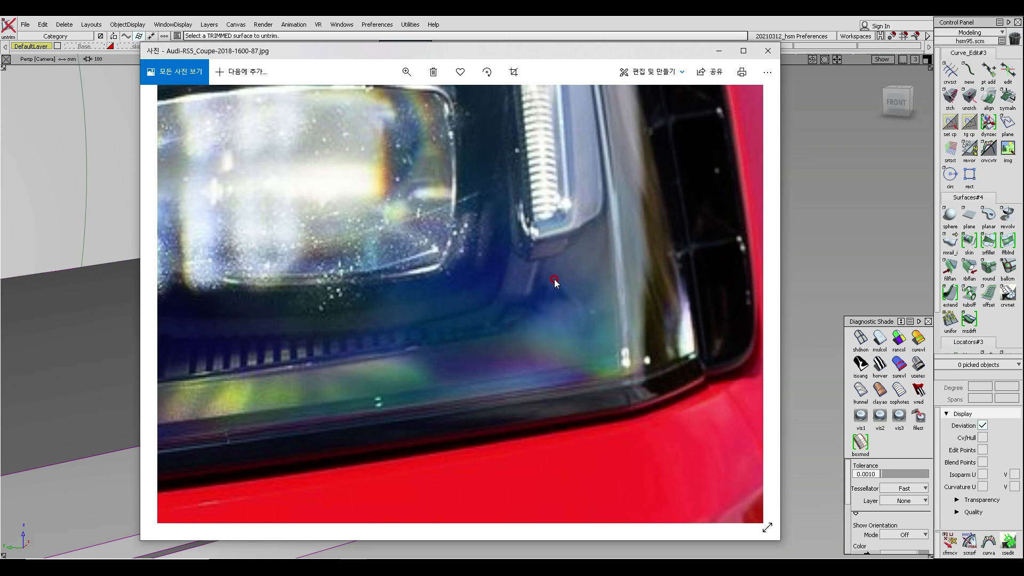
- Return to the model and orbit around the inner corner where the side wall meets the lower corner round
left_click(832, 258)
left_click_drag(658, 350, 1017, 359, "alt+shift")
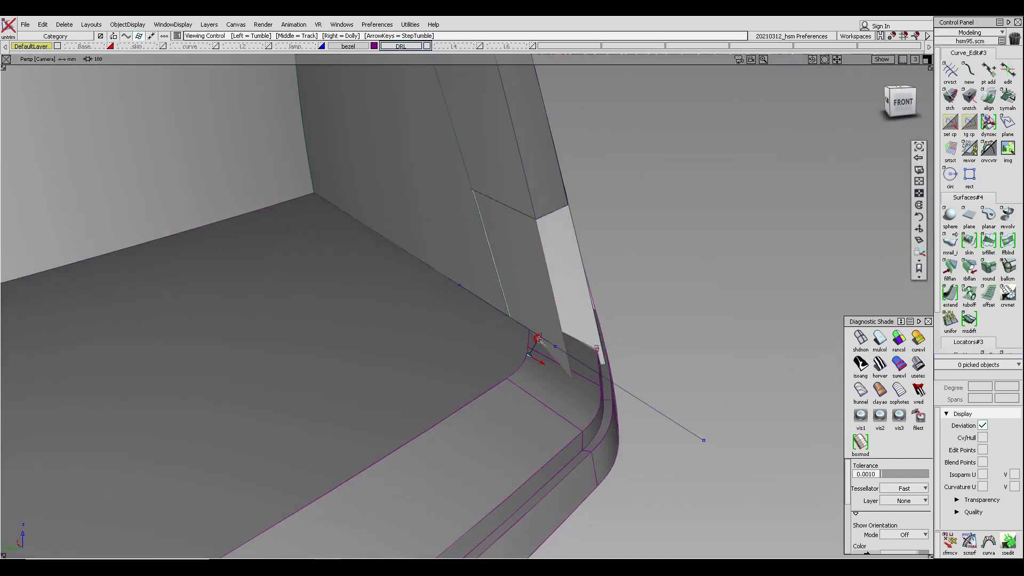
left_click_drag(529, 301, 523, 319, "alt+shift")
right_click_drag(523, 319, 524, 319, "alt+shift")
left_click_drag(525, 322, 373, 331, "alt+shift")
right_click_drag(593, 318, 593, 319, "alt+shift")
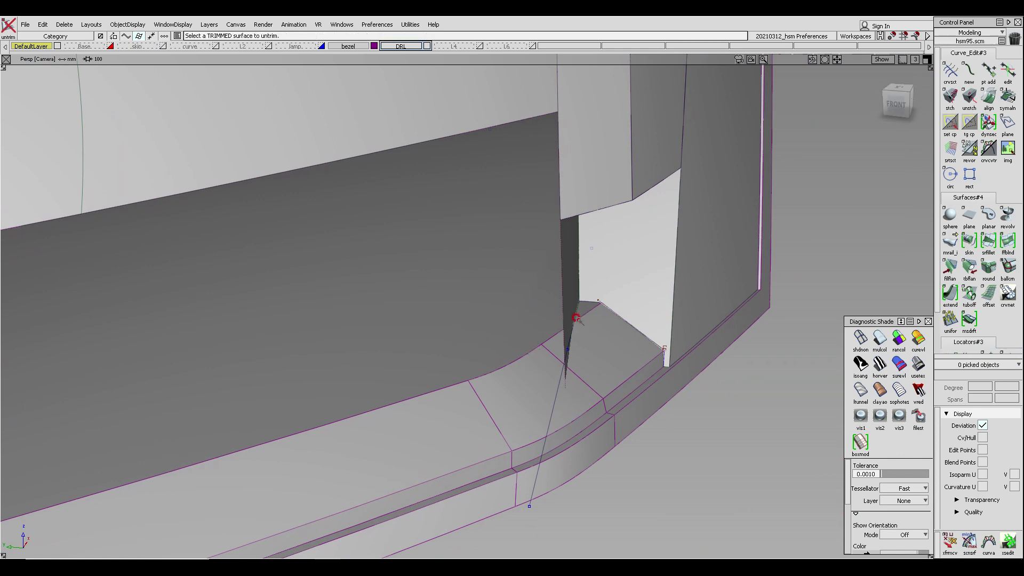
left_click_drag(576, 318, 835, 274, "alt+shift")
left_click_drag(498, 346, 500, 344, "alt+shift")
right_click_drag(499, 344, 528, 329, "alt+shift")
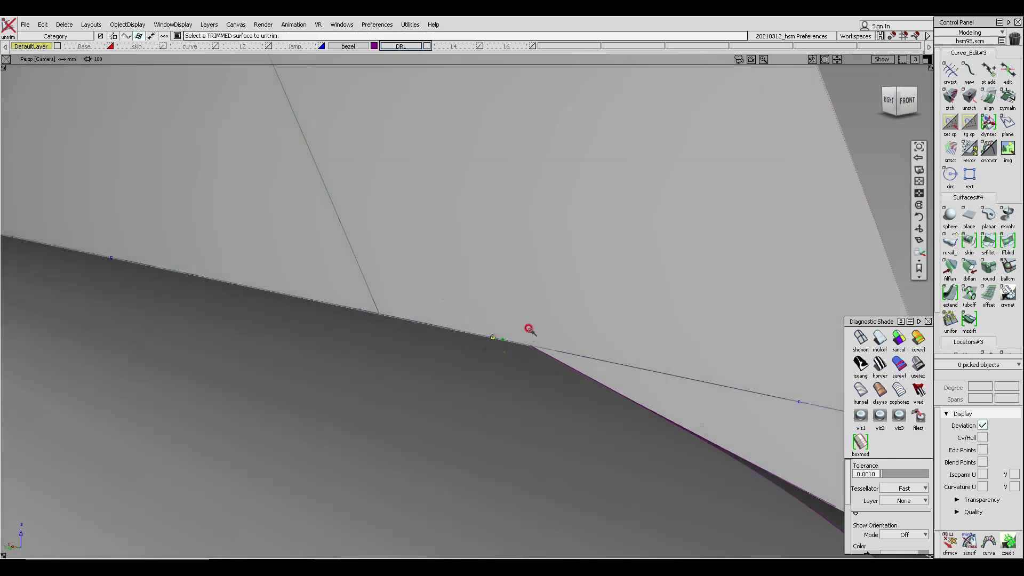
left_click_drag(528, 329, 481, 368, "alt+shift")
- In the left view, draw an edit-point curve from the inner corner point diagonally along the reference photo's edge
left_click_drag(472, 321, 561, 345, "ctrl+shift")
left_click(466, 388)
left_click(516, 332, "ctrl+alt")
key("F6")
middle_click_drag(555, 323, 496, 359, "alt+shift")
right_click_drag(496, 358, 502, 207, "alt+shift")
left_click_drag(704, 361, 713, 260, "ctrl+shift")
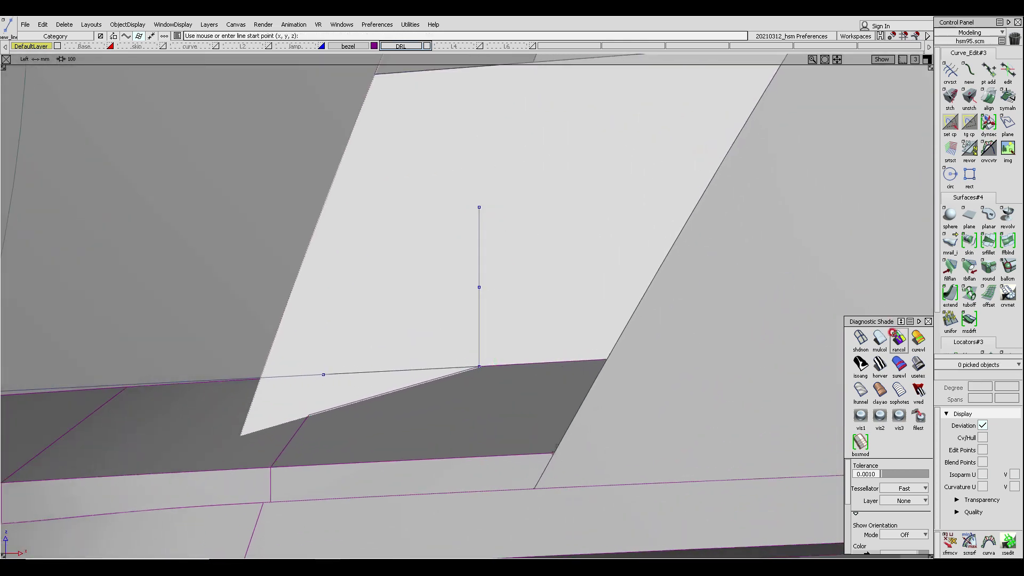
left_click(862, 333)
left_click_drag(489, 340, 467, 347, "alt+shift")
right_click_drag(501, 337, 458, 342, "ctrl+shift")
left_click(463, 357, "ctrl+alt")
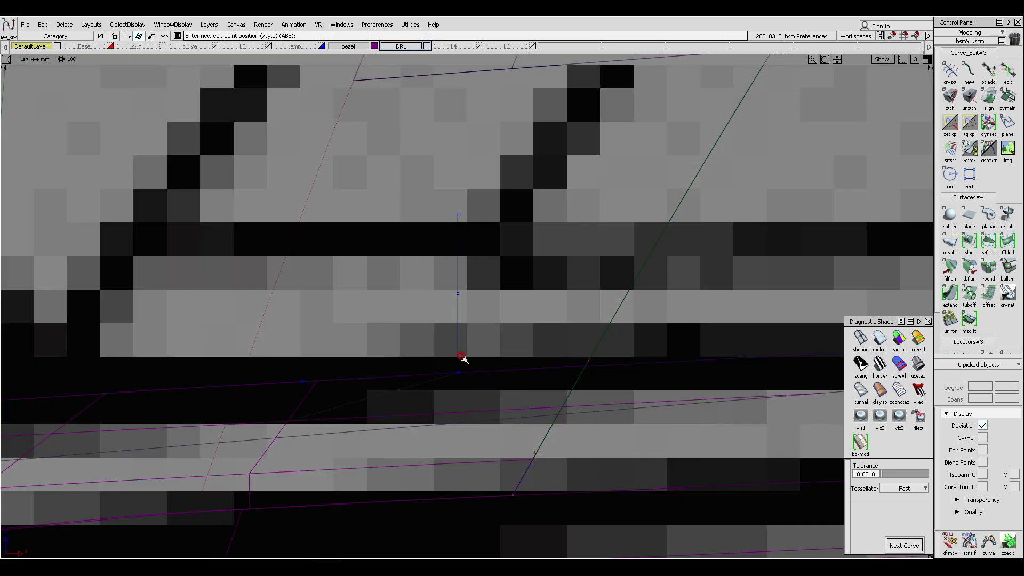
right_click_drag(538, 271, 501, 256, "alt+shift")
left_click_drag(582, 138, 619, 111)
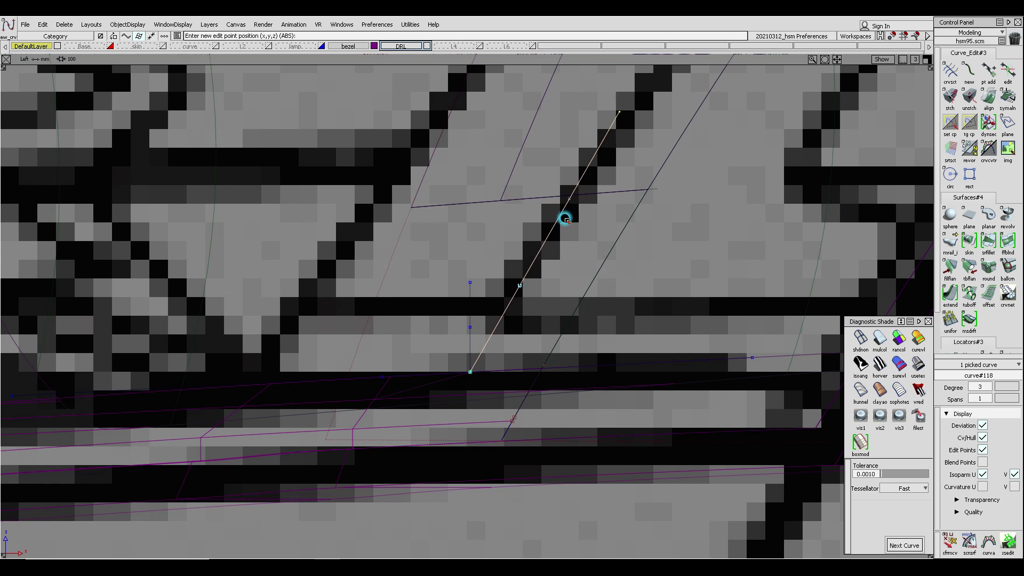
left_click_drag(565, 218, 601, 146, "ctrl+shift")
left_click_drag(519, 322, 459, 235, "ctrl+shift")
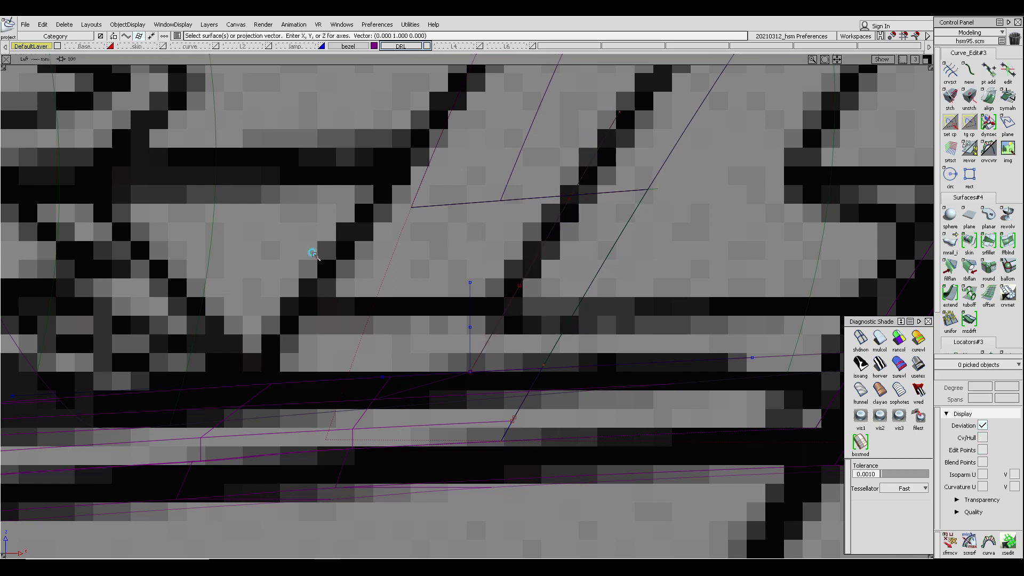
- Project the new diagonal curve onto the draft surface along the Y direction
left_click_drag(310, 251, 413, 254)
key("space")
left_click_drag(526, 247, 557, 259)
key("space")
key("F8")
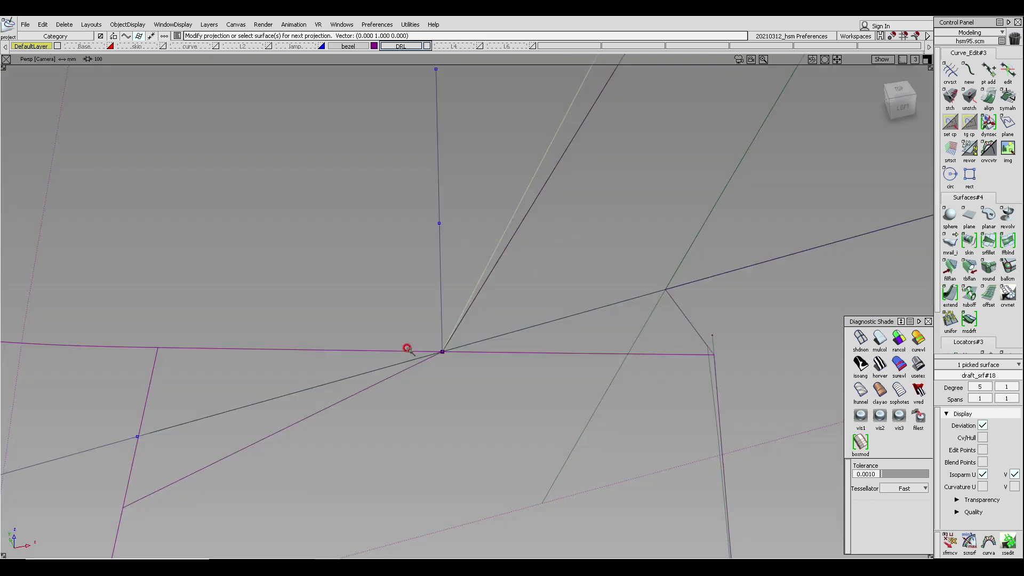
- Section the long diagonal line where it crosses the draft surface's trim edge and projected curve
left_click_drag(407, 350, 698, 321, "alt+shift")
left_click(879, 339)
left_click_drag(601, 293, 299, 315, "alt+shift")
left_click_drag(457, 304, 569, 351, "alt+shift")
middle_click_drag(343, 195, 332, 195, "alt+shift")
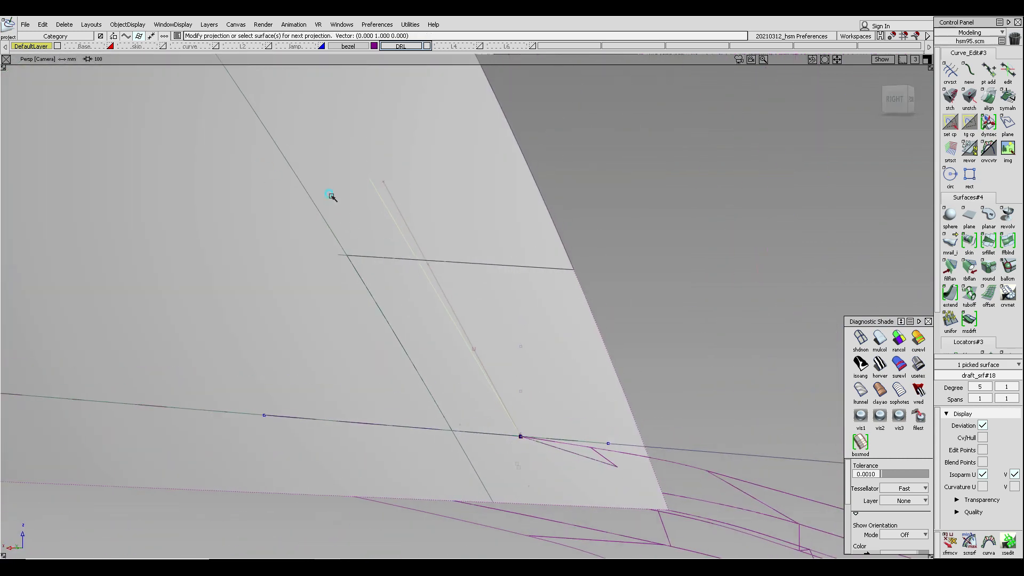
left_click_drag(331, 195, 328, 270, "ctrl+shift")
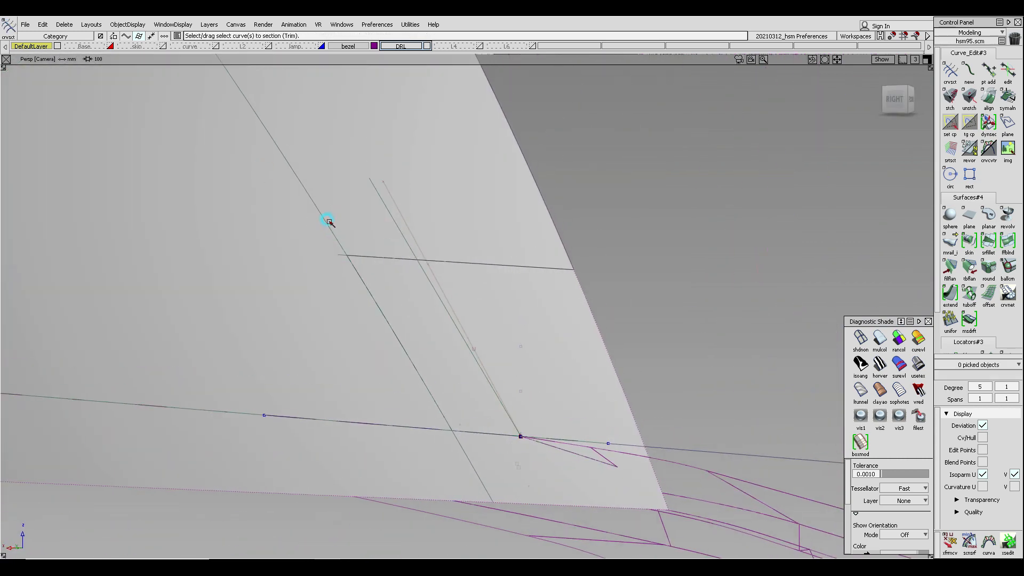
left_click(326, 221)
key("Return")
left_click(362, 257)
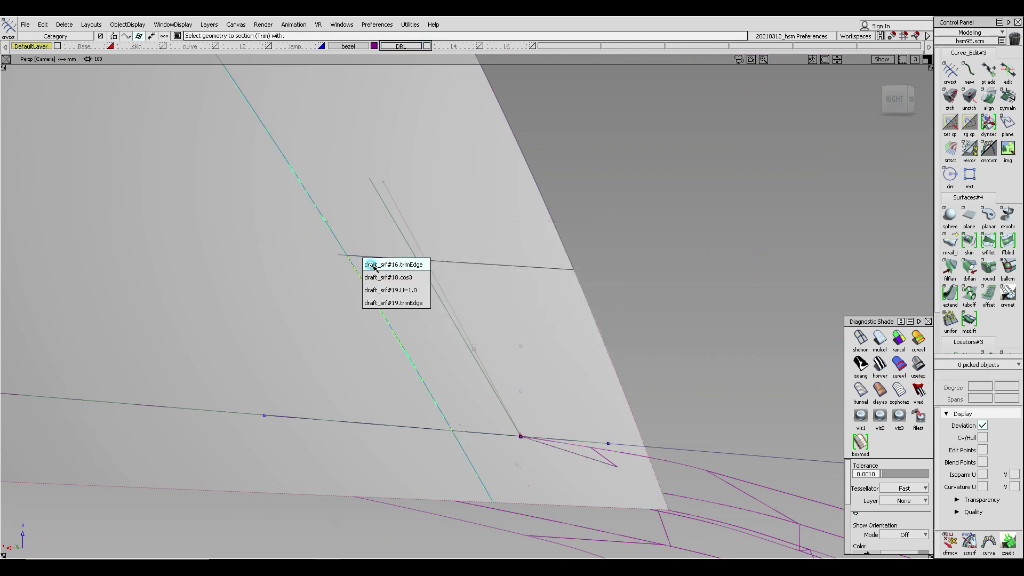
left_click(367, 264)
left_click(364, 257)
left_click(378, 277)
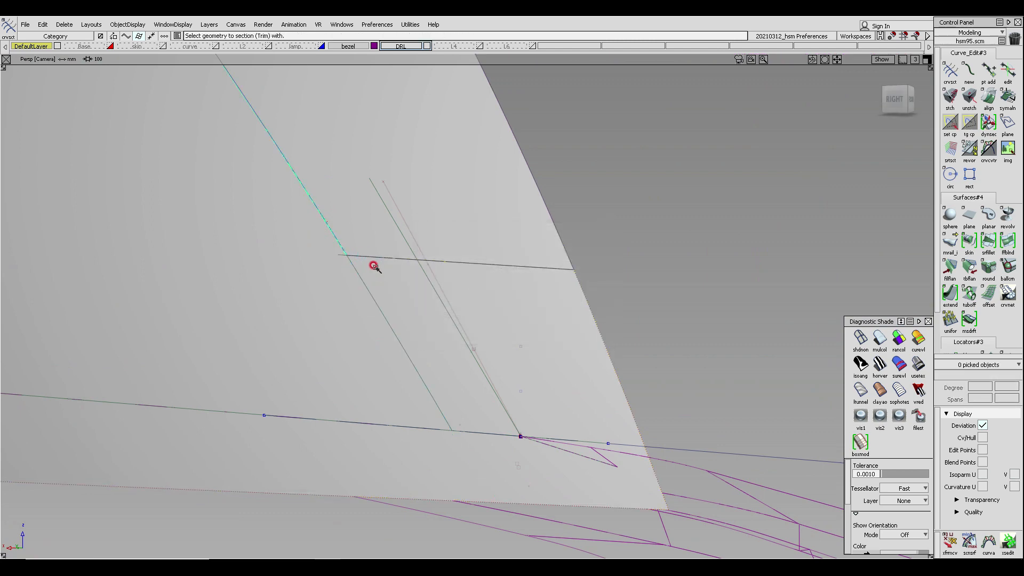
- Delete the leftover segment of the sectioned line beyond the corner
left_click_drag(450, 274, 304, 294, "alt+shift")
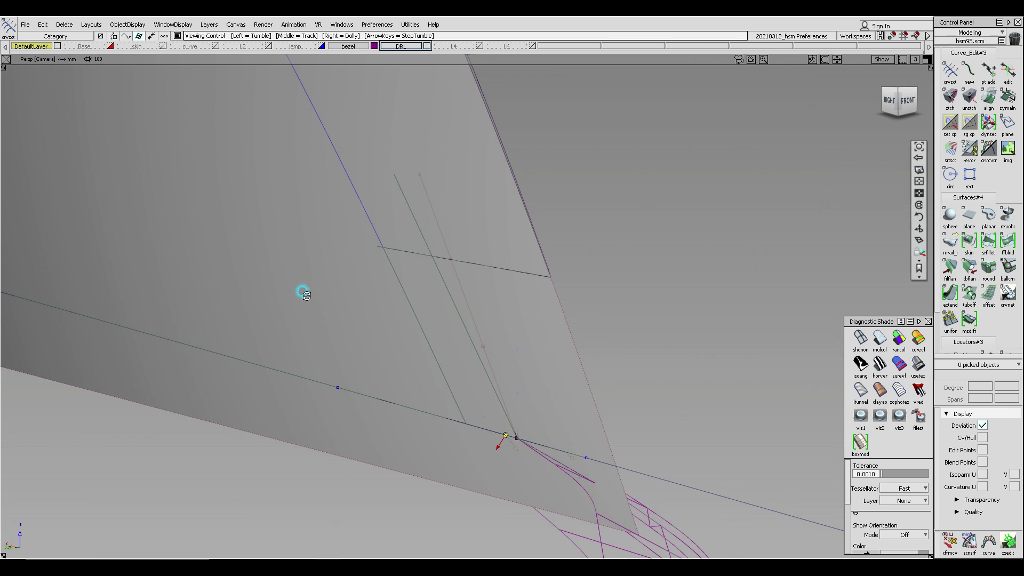
middle_click_drag(407, 315, 397, 266, "alt+shift")
left_click_drag(378, 253, 363, 253, "ctrl+shift")
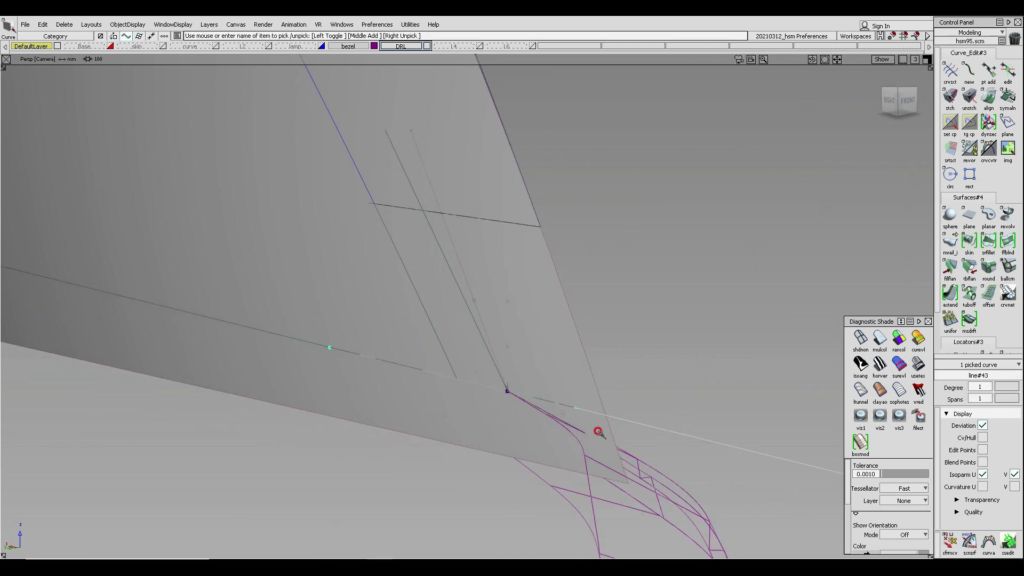
left_click_drag(686, 433, 658, 371, "ctrl+shift")
left_click_drag(674, 409, 681, 455)
key("Delete")
key("Return")
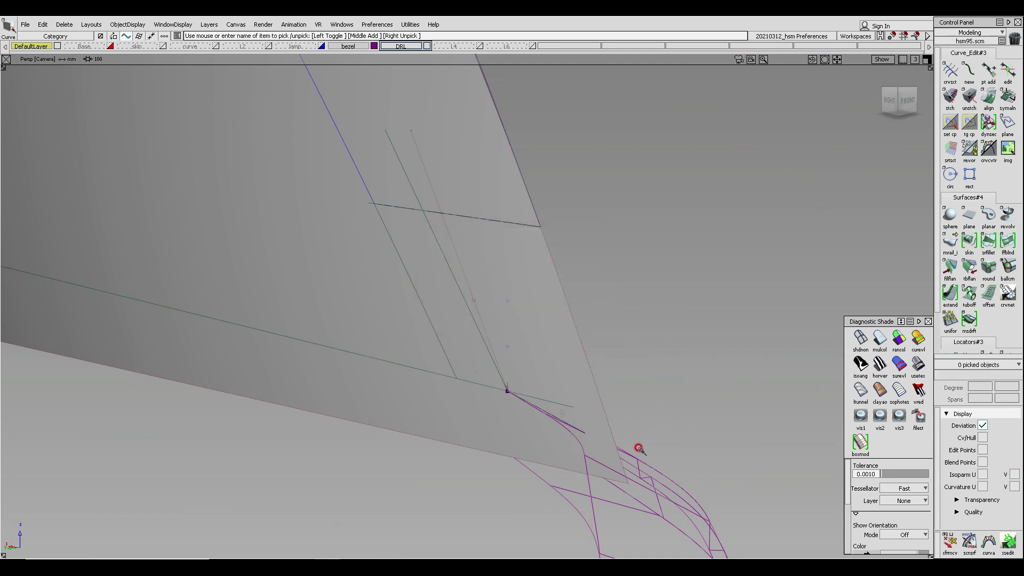
- Pick the extra curve-on-surface on the draft surface and delete it
left_click_drag(523, 386, 457, 370, "alt+shift")
mouse_move(474, 366)
left_mouse_down()
mouse_move(477, 392)
mouse_move(453, 286)
mouse_move(442, 282)
left_mouse_up()
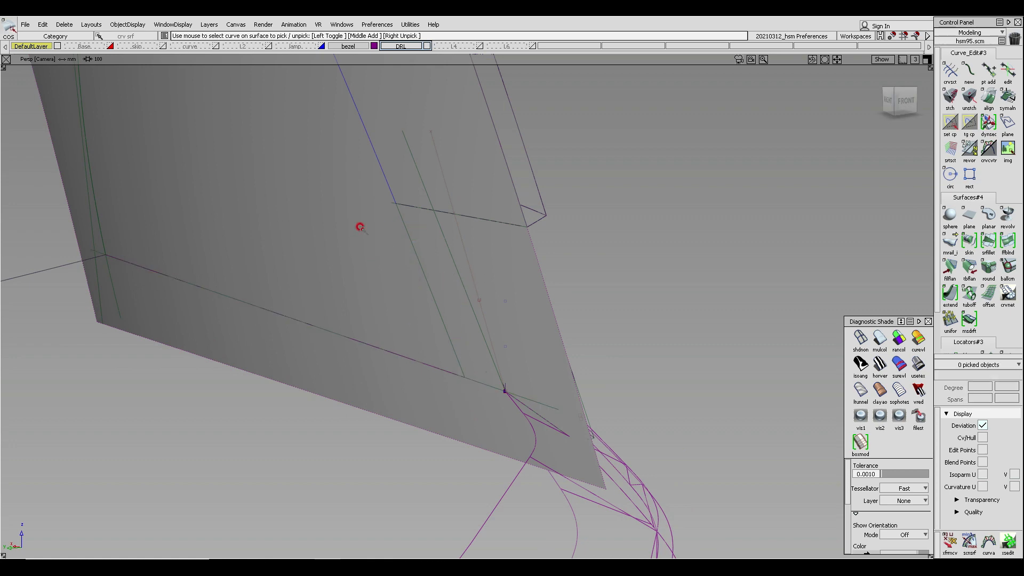
mouse_move(359, 226)
left_mouse_down("ctrl+shift")
mouse_move(285, 216)
mouse_move(290, 231)
mouse_move(505, 258)
mouse_move(441, 224)
left_mouse_up("ctrl+shift")
mouse_move(441, 197)
middle_mouse_down("alt+shift")
mouse_move(443, 229)
mouse_move(444, 210)
middle_mouse_up("alt+shift")
right_click_drag(450, 212, 448, 219, "alt+shift")
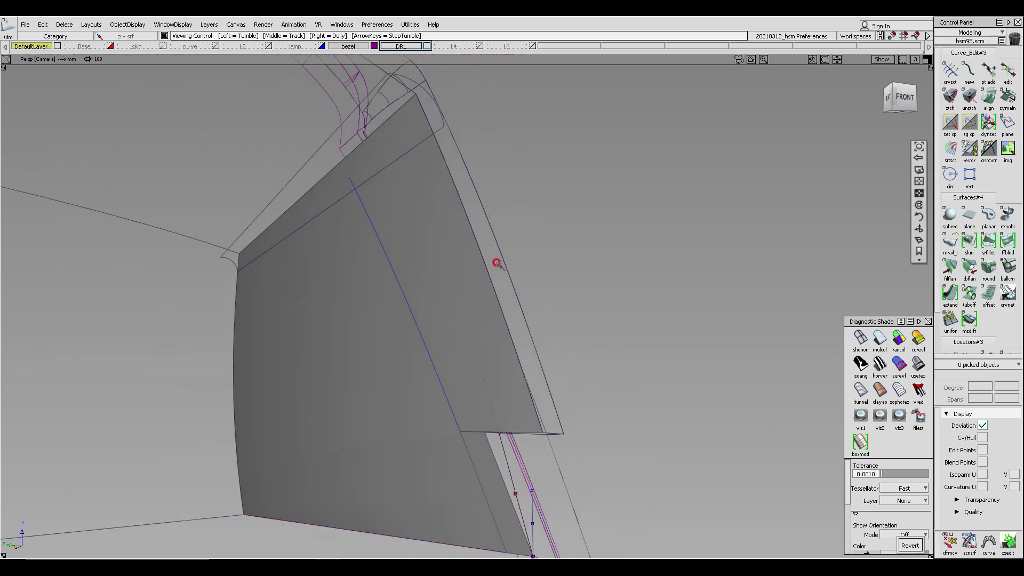
left_click_drag(496, 263, 499, 281, "alt+shift")
mouse_move(321, 244)
left_mouse_down("alt+shift")
mouse_move(354, 250)
mouse_move(313, 249)
mouse_move(337, 247)
left_mouse_up("alt+shift")
left_click(303, 213)
key("space")
left_click(285, 145)
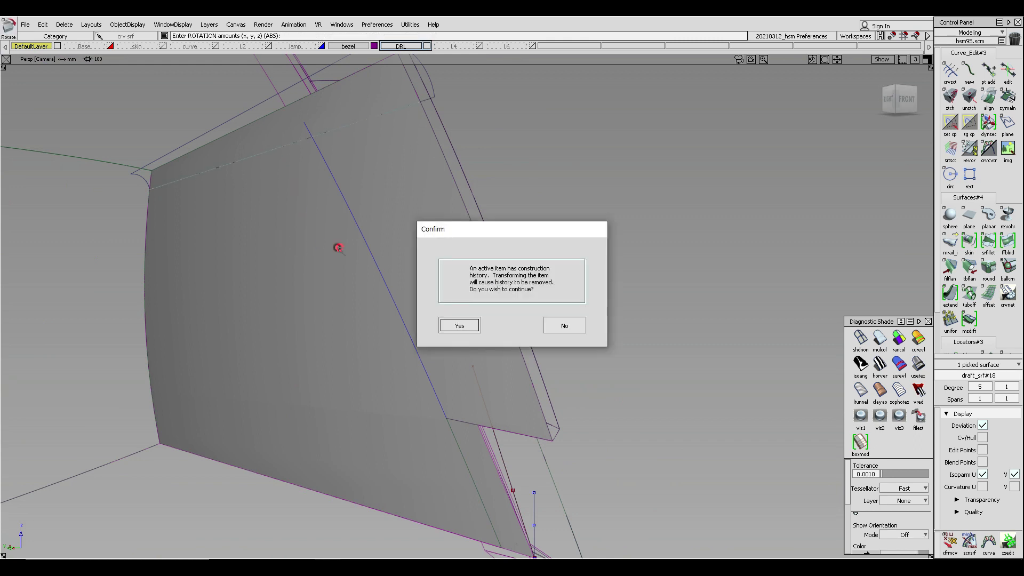
left_click(565, 326)
left_click_drag(433, 288, 373, 227, "ctrl+shift")
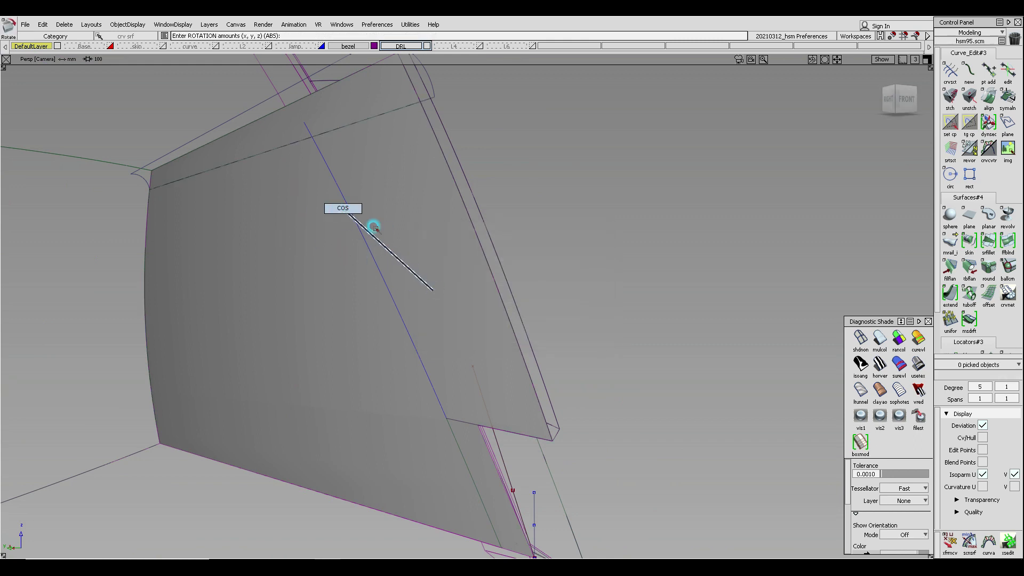
left_click(360, 254)
key("Delete")
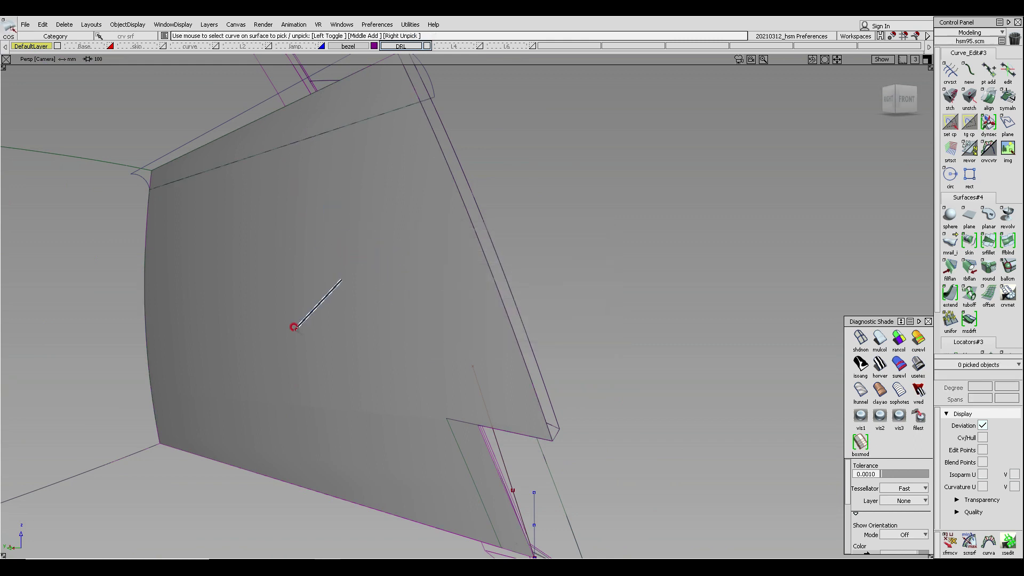
- Trim the draft surface along the projected curve at the lower inner corner
left_click(283, 288)
mouse_move(341, 280)
left_mouse_down("ctrl+shift")
mouse_move(294, 327)
mouse_move(420, 373)
mouse_move(367, 367)
left_mouse_up("ctrl+shift")
key("space")
mouse_move(366, 367)
middle_mouse_down("alt+shift")
mouse_move(492, 383)
mouse_move(455, 369)
middle_mouse_up("alt+shift")
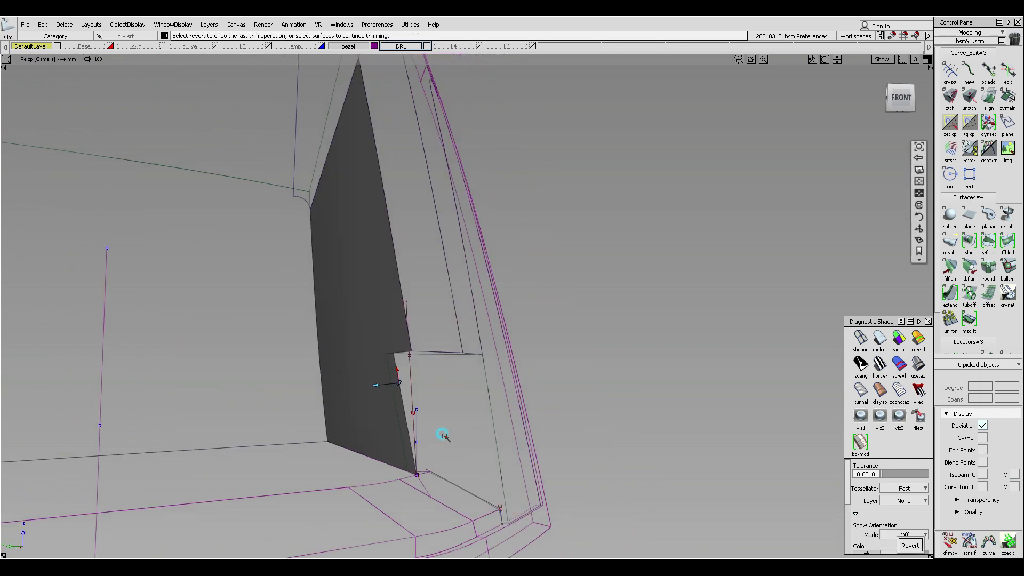
right_click_drag(443, 432, 478, 450, "alt+shift")
left_click_drag(477, 450, 354, 447, "alt+shift")
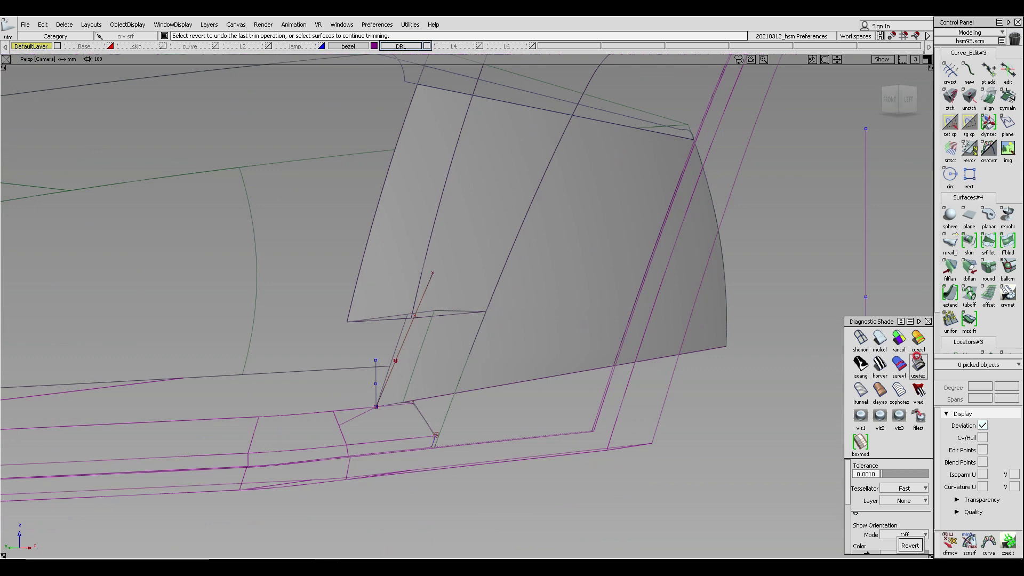
left_click(882, 340)
mouse_move(379, 334)
left_mouse_down("alt+shift")
mouse_move(507, 387)
mouse_move(808, 352)
mouse_move(594, 359)
mouse_move(612, 336)
mouse_move(809, 324)
mouse_move(894, 372)
mouse_move(798, 398)
mouse_move(553, 373)
left_mouse_up("alt+shift")
right_click_drag(553, 373, 487, 366, "alt+shift")
middle_click_drag(487, 366, 545, 272, "alt+shift")
left_click_drag(545, 272, 525, 282, "alt+shift")
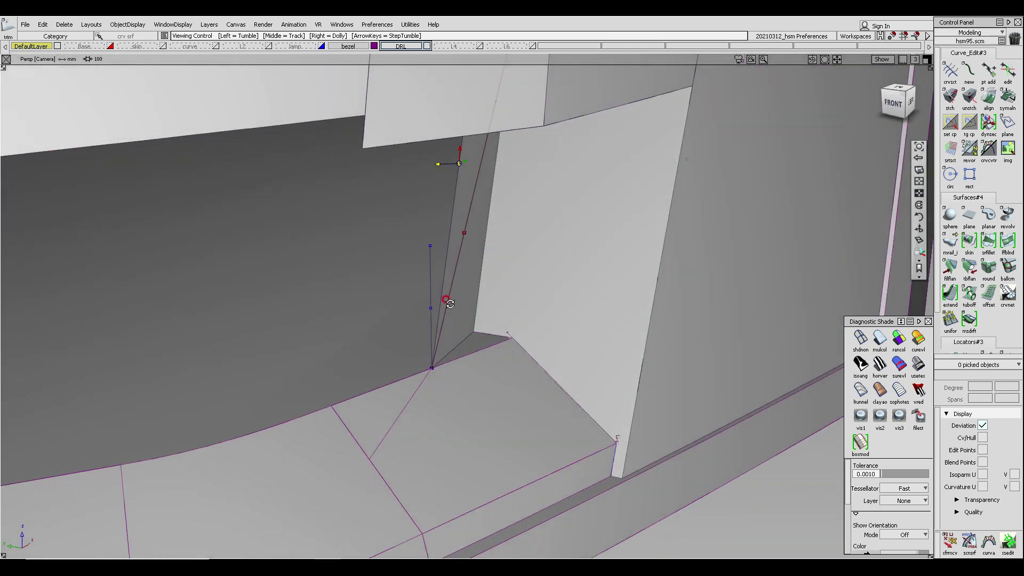
left_click_drag(395, 288, 523, 336, "alt+shift")
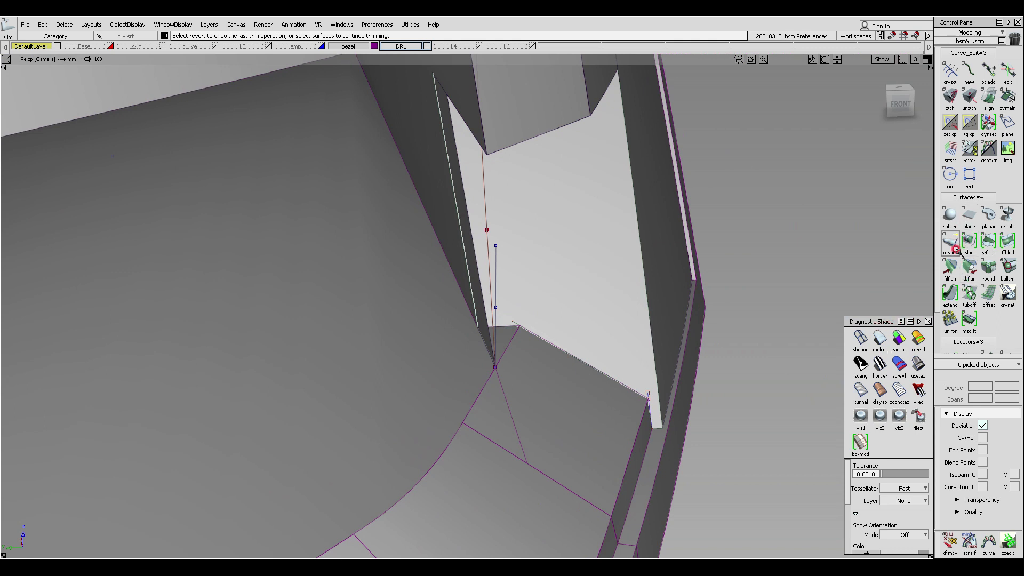
- Create a multi-surface draft surface from the diagonal curve at the inner corner
left_click(969, 320)
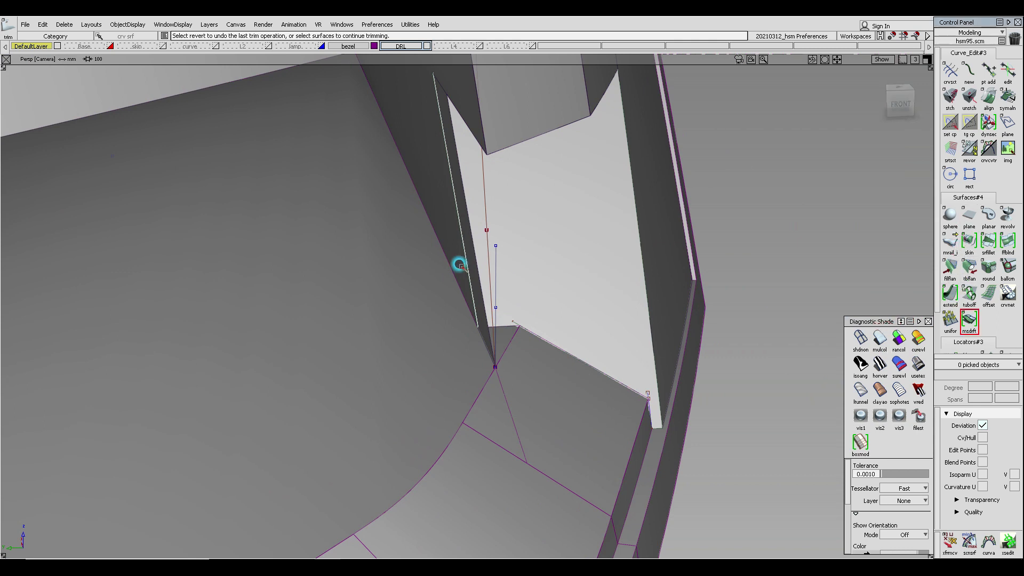
left_click(469, 243)
left_click_drag(561, 255, 302, 311, "alt+shift")
left_click(400, 278)
key("space")
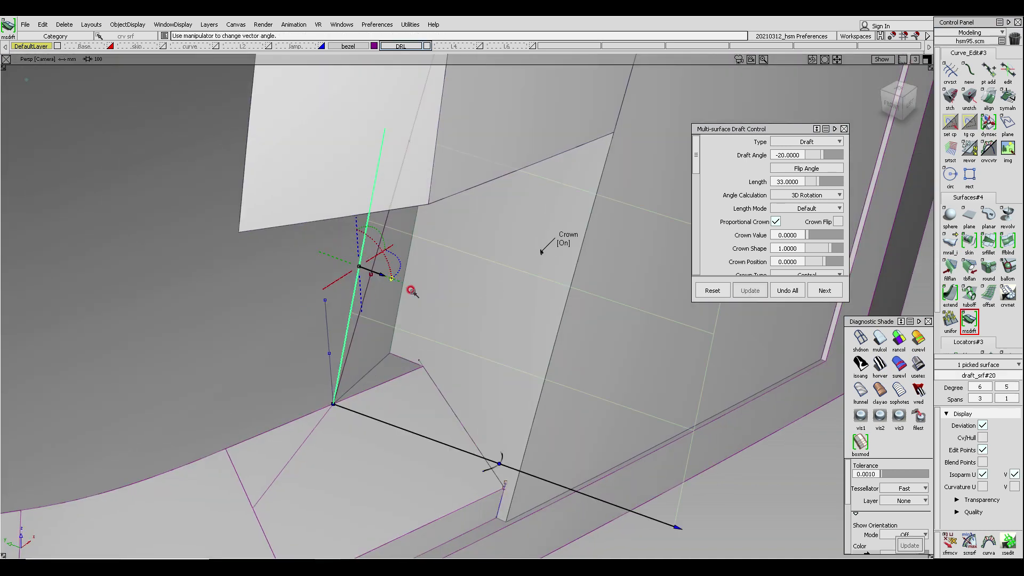
left_click_drag(537, 368, 536, 280, "ctrl+shift")
left_click(885, 342)
mouse_move(304, 376)
left_mouse_down("alt+shift")
mouse_move(448, 302)
mouse_move(470, 344)
left_mouse_up("alt+shift")
left_click(545, 358)
left_click(952, 294)
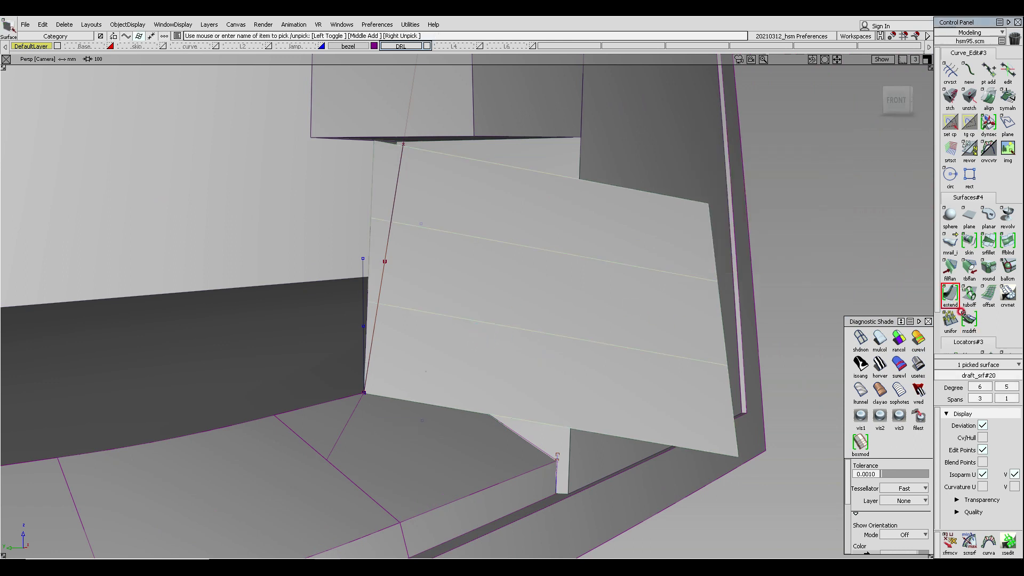
- Reopen the draft surface's controls and set its draft angle to 0
left_click(968, 318)
left_click_drag(541, 226, 528, 245, "ctrl+shift")
left_click(528, 245)
left_click(967, 320)
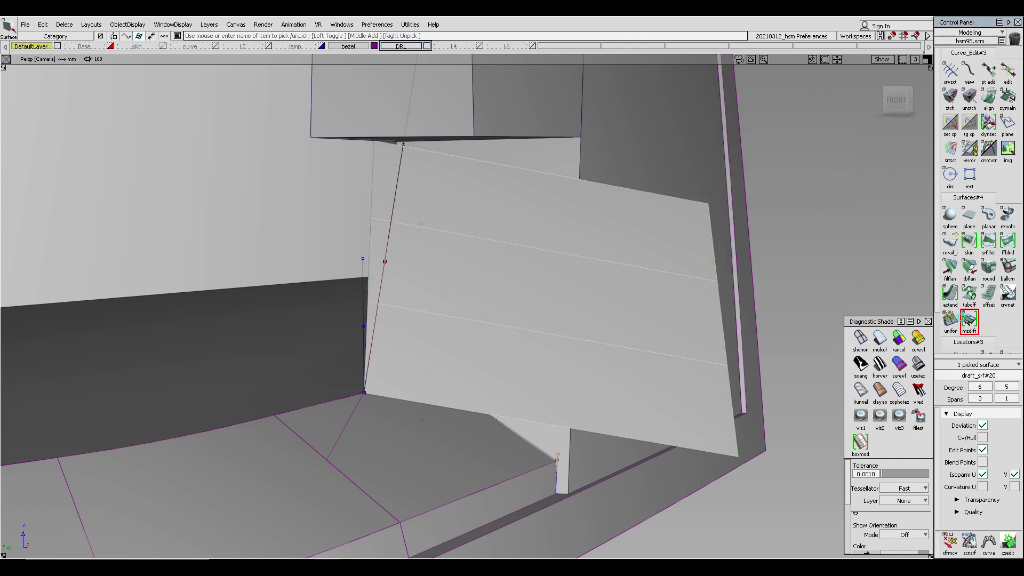
left_click(808, 155)
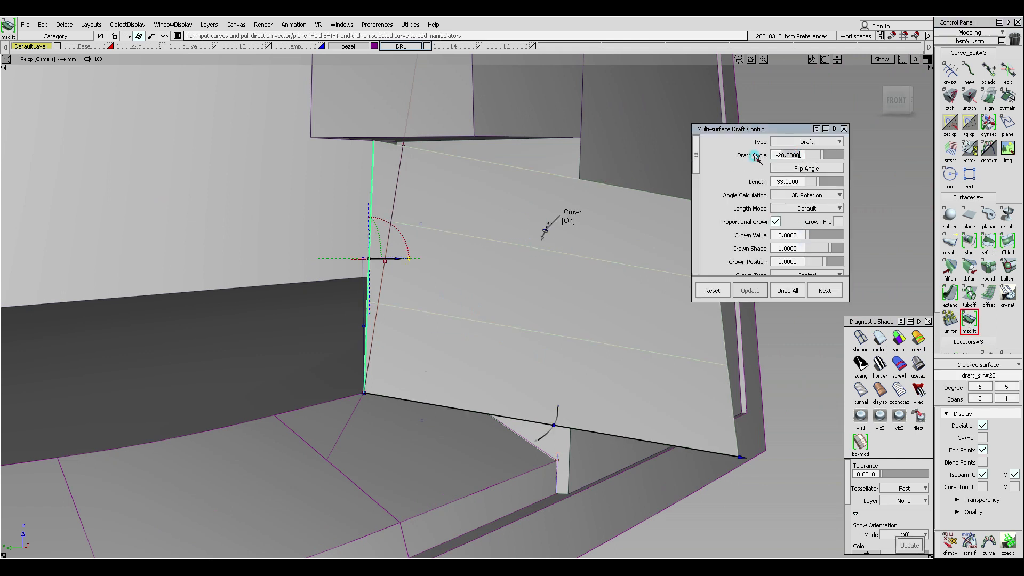
type("0")
key("Return")
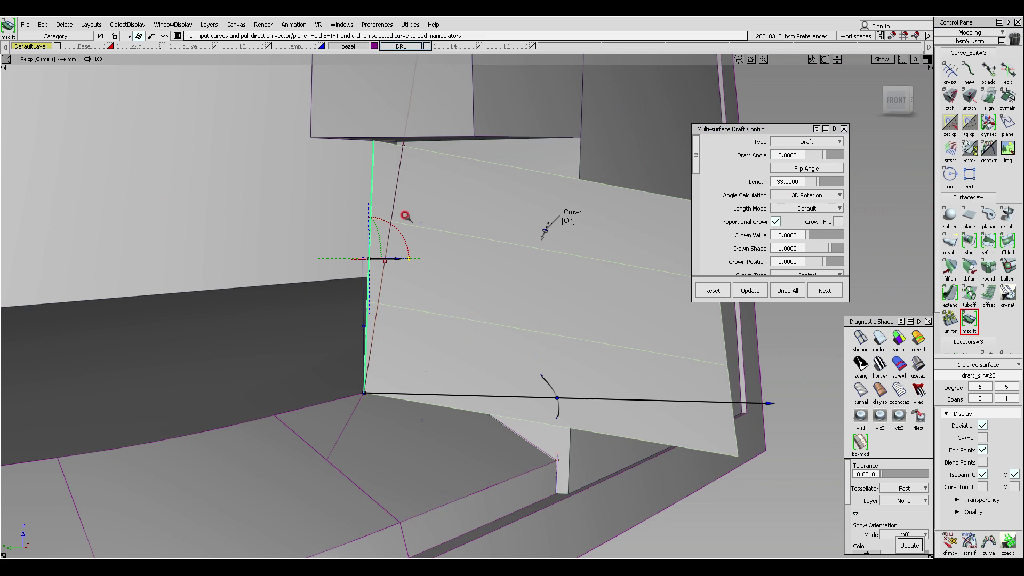
- Extend the new draft surface's lower edge downward past the corner round
left_click_drag(418, 222, 487, 224, "alt+shift")
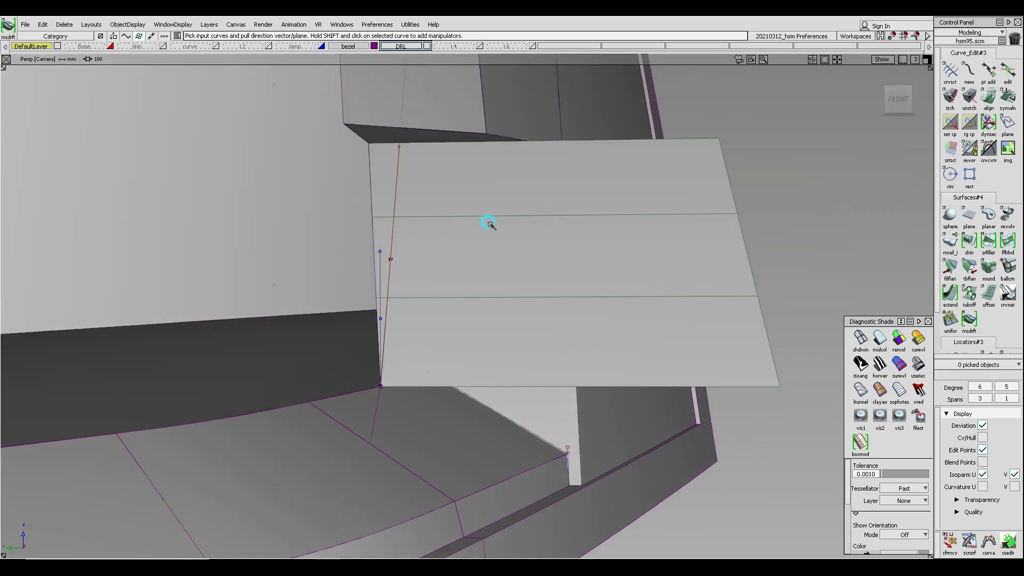
left_click_drag(423, 229, 387, 312, "alt+shift")
mouse_move(388, 329)
middle_mouse_down("alt+shift")
mouse_move(395, 297)
mouse_move(388, 317)
middle_mouse_up("alt+shift")
left_click_drag(388, 317, 404, 319, "alt+shift")
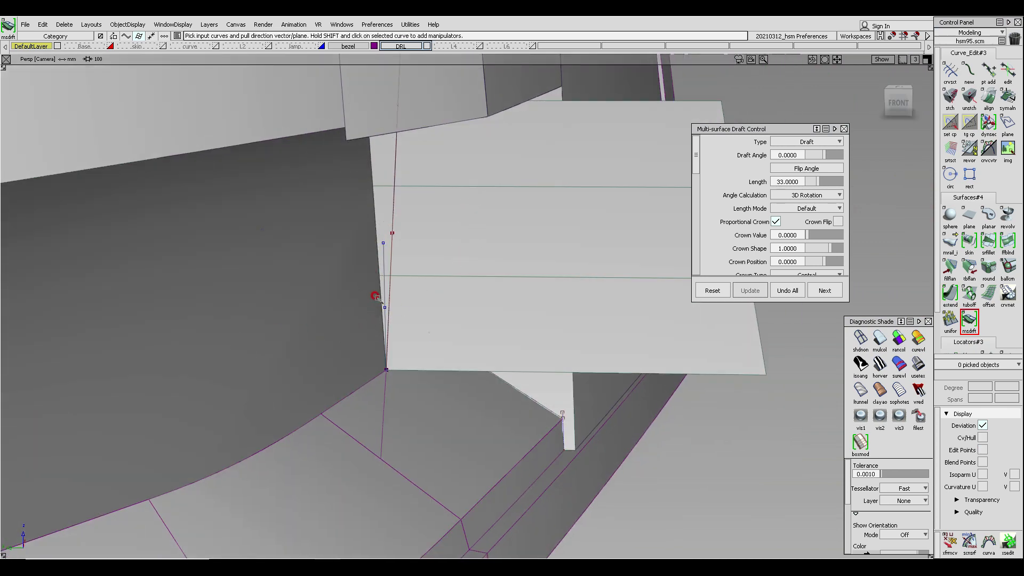
left_click_drag(600, 369, 518, 373, "alt+shift")
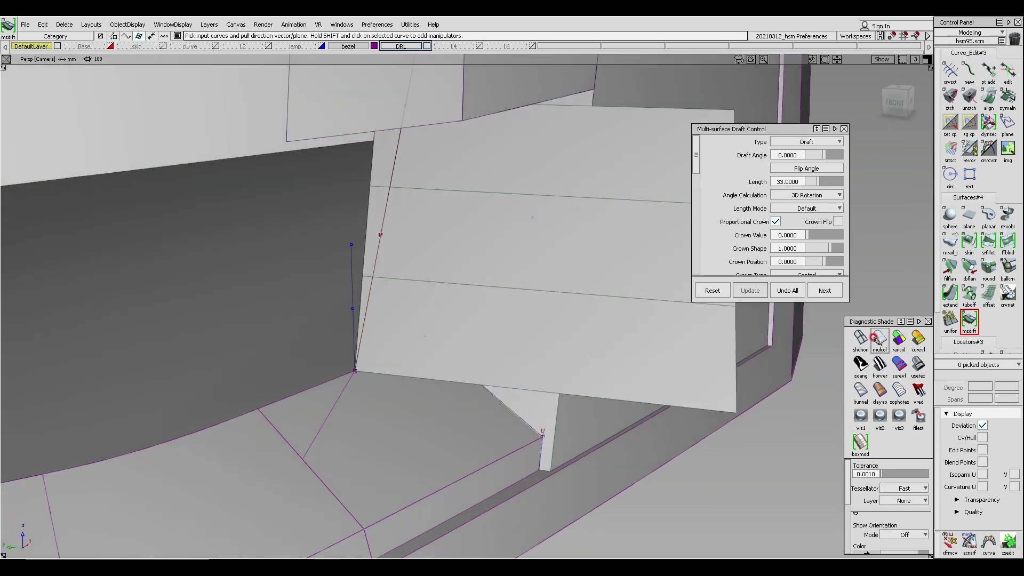
left_click(941, 284)
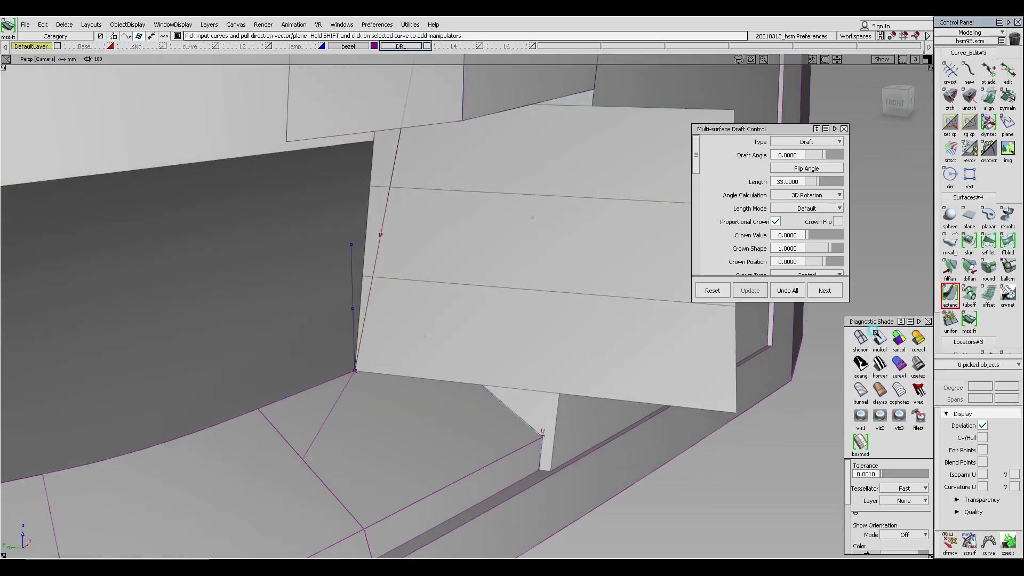
left_click(403, 374)
left_click_drag(404, 375, 400, 464)
left_click(443, 319)
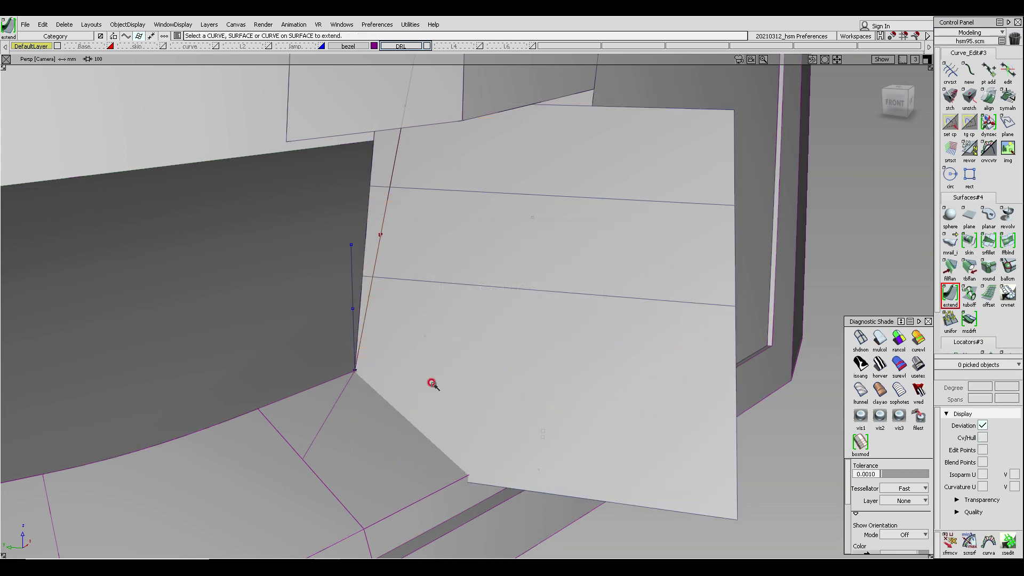
- Examine the extended draft surface at the inner corner from perspective and front views, comparing it with the Audi reference photo
mouse_move(430, 389)
left_mouse_down("alt+shift")
mouse_move(445, 416)
mouse_move(431, 374)
left_mouse_up("alt+shift")
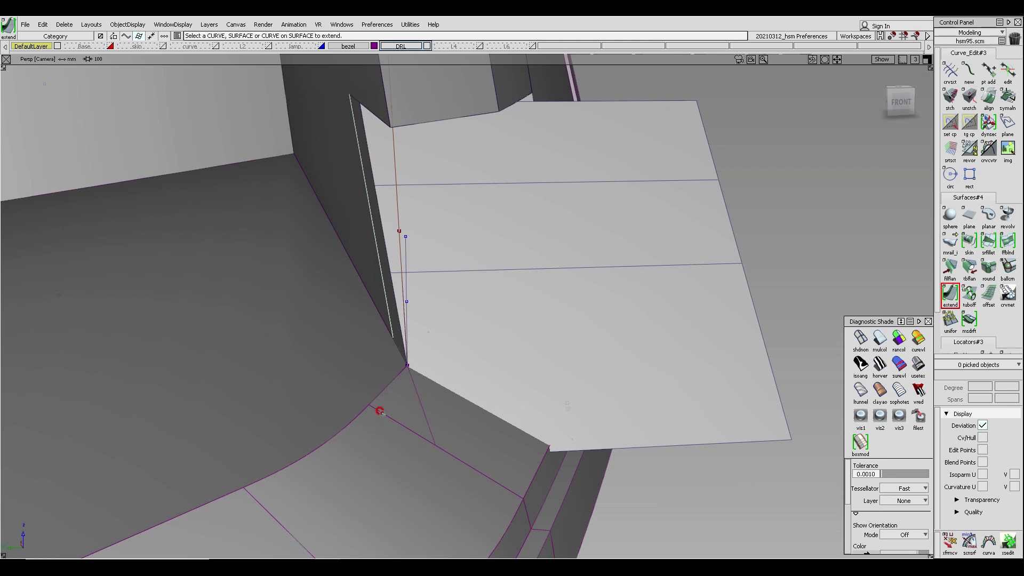
left_click_drag(311, 322, 312, 363, "ctrl+shift")
left_click(312, 364)
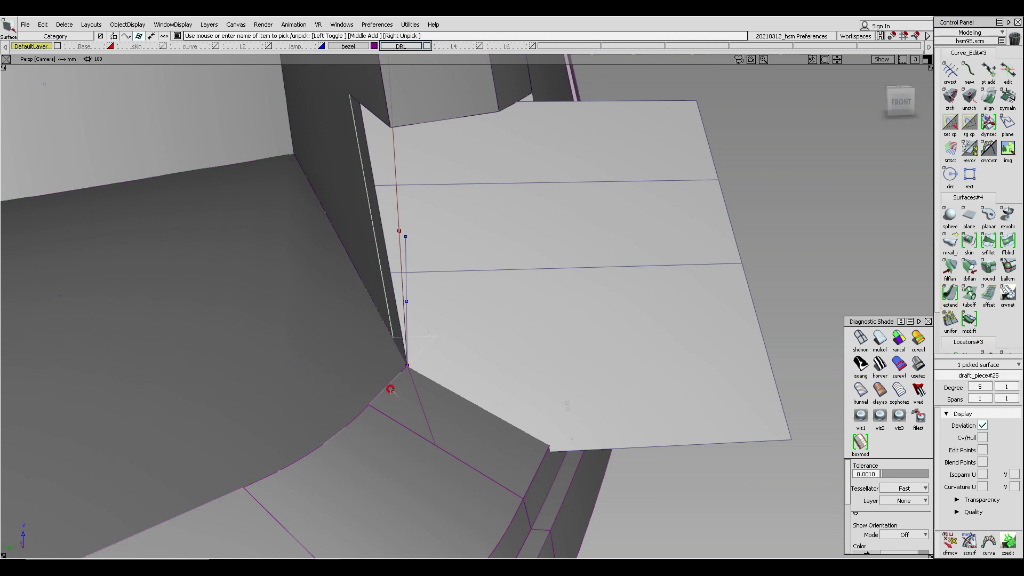
left_click_drag(463, 322, 418, 198, "alt+shift")
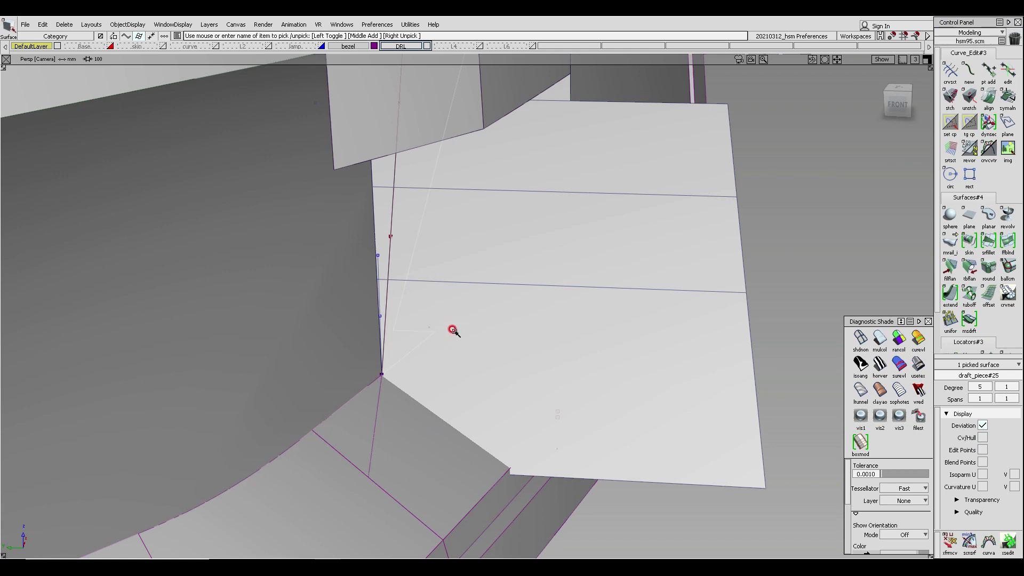
left_click_drag(524, 353, 525, 270, "alt+shift")
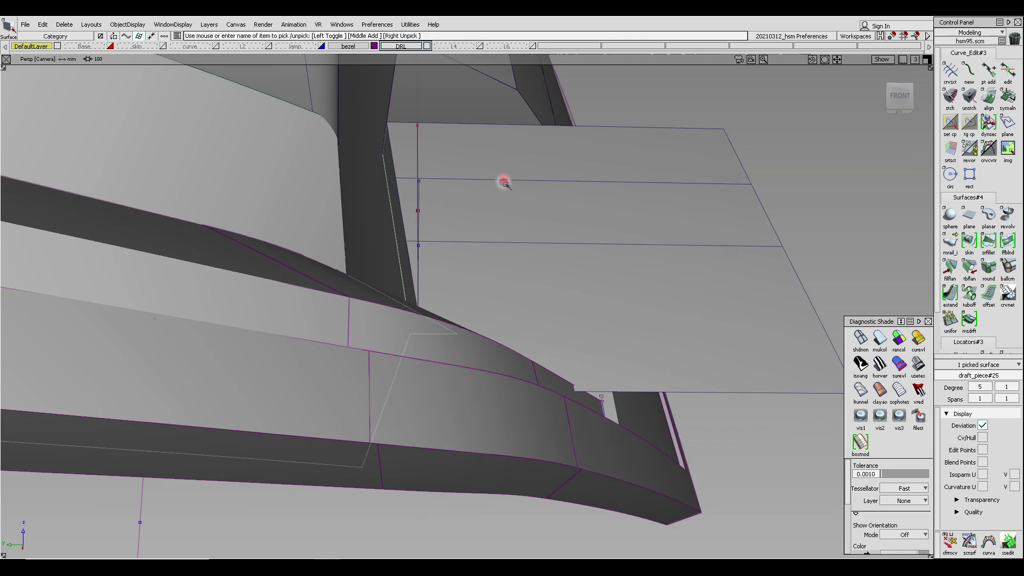
key("F7")
mouse_move(553, 294)
middle_mouse_down("alt+shift")
mouse_move(489, 302)
mouse_move(353, 291)
middle_mouse_up("alt+shift")
left_click_drag(423, 368, 410, 248, "ctrl+shift")
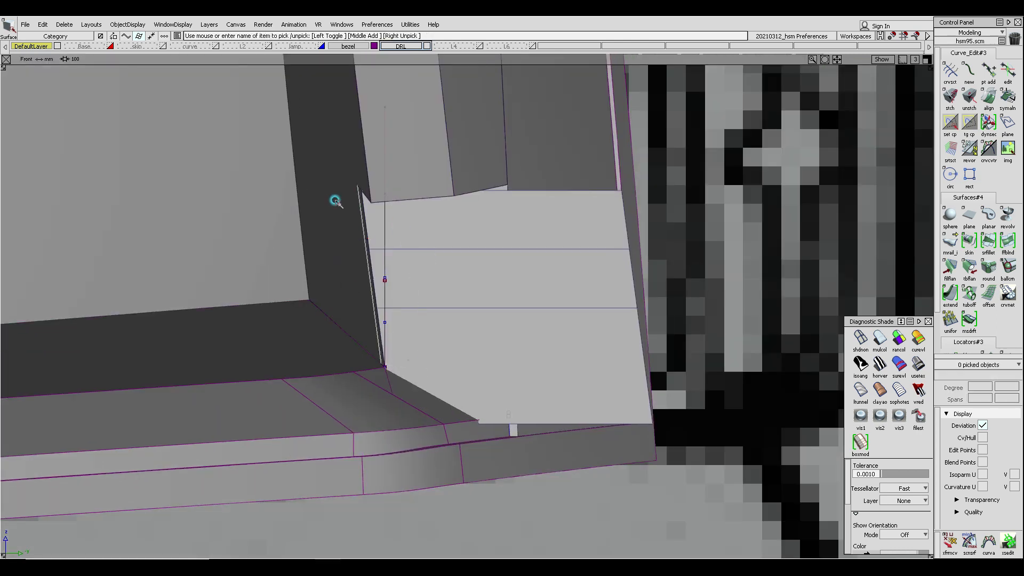
right_click_drag(373, 228, 388, 267, "alt+shift")
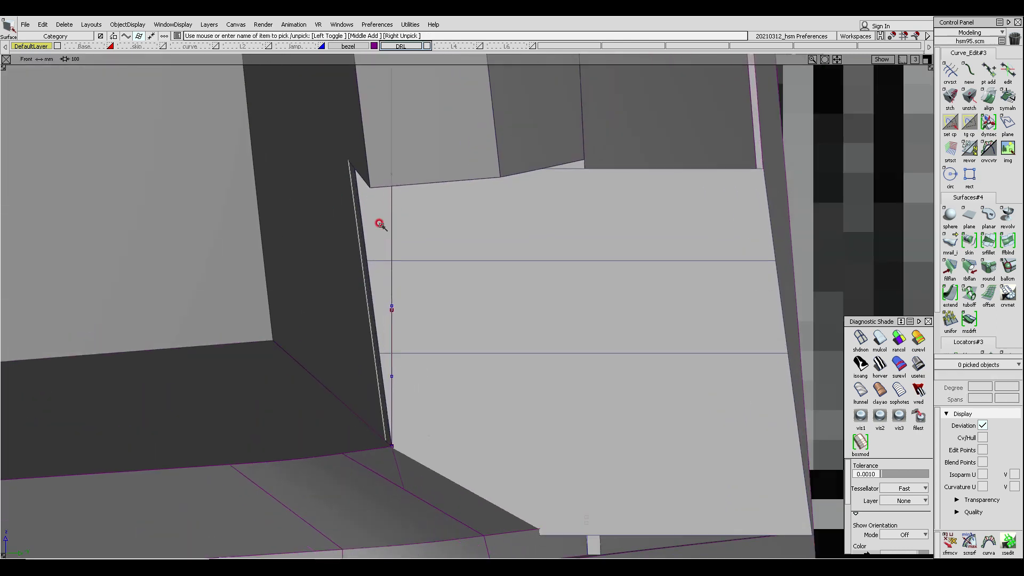
mouse_move(381, 225)
left_mouse_down("ctrl+shift")
mouse_move(362, 233)
mouse_move(357, 109)
left_mouse_up("ctrl+shift")
left_click_drag(358, 199, 409, 520, "ctrl+alt")
middle_click_drag(216, 260, 265, 240, "ctrl+shift")
right_click_drag(265, 239, 216, 307, "alt+shift")
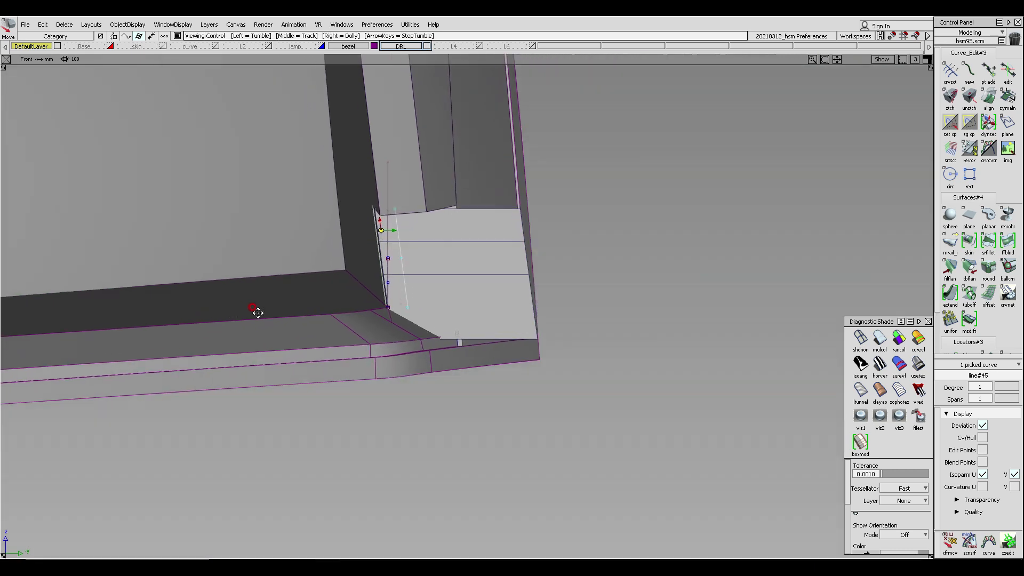
middle_click_drag(256, 311, 408, 335, "alt+shift")
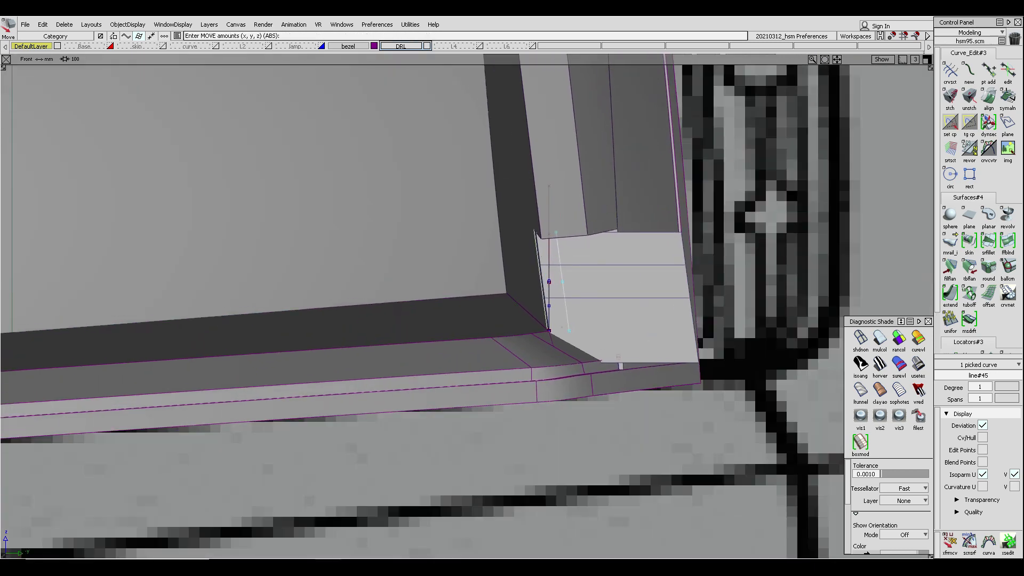
key("alt+Tab")
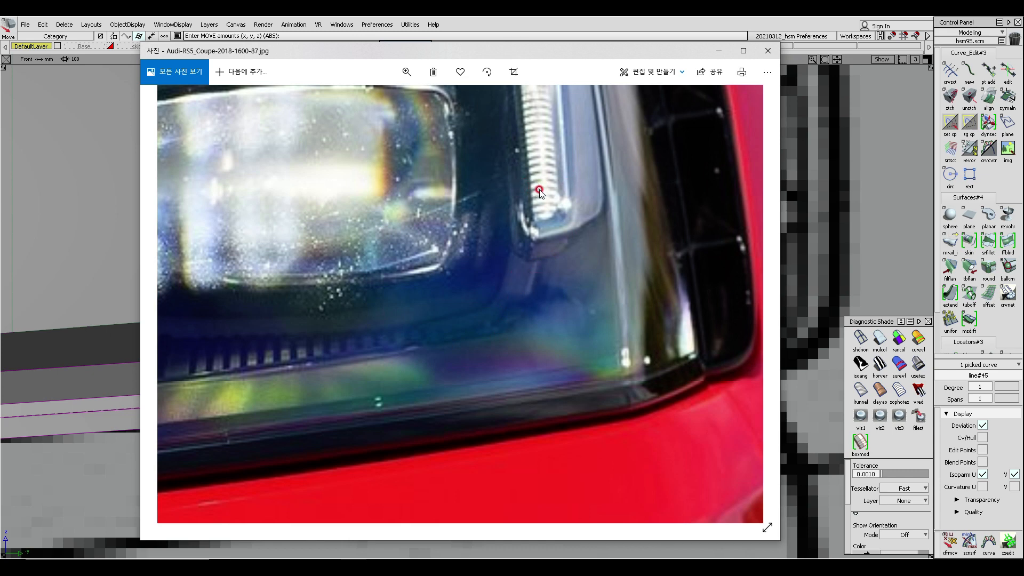
left_click(83, 145)
- Draw a line about 15 mm long from the draft surface's upper inner corner
left_click_drag(559, 156, 546, 214, "ctrl+shift")
left_click(538, 237)
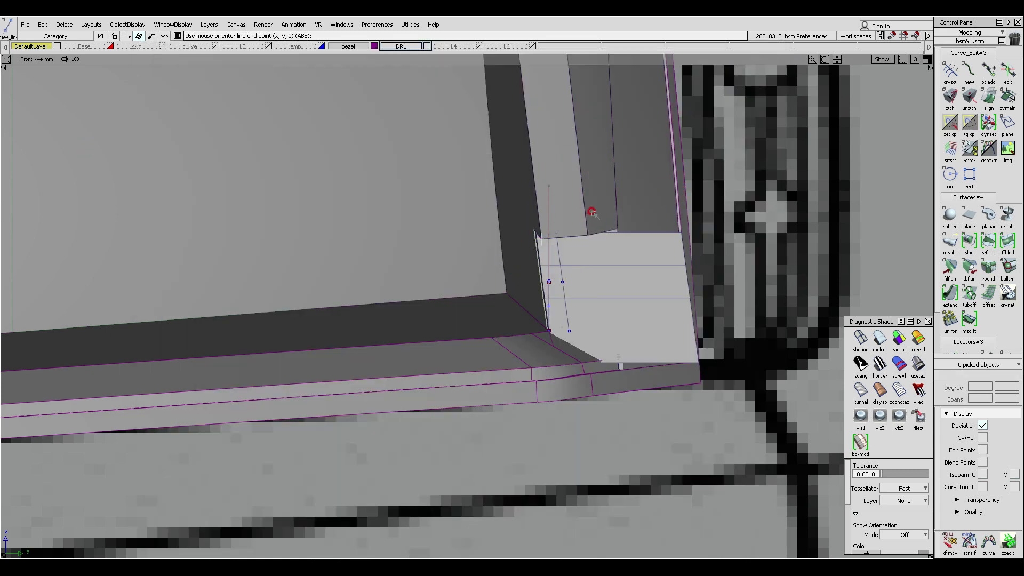
left_click(587, 237)
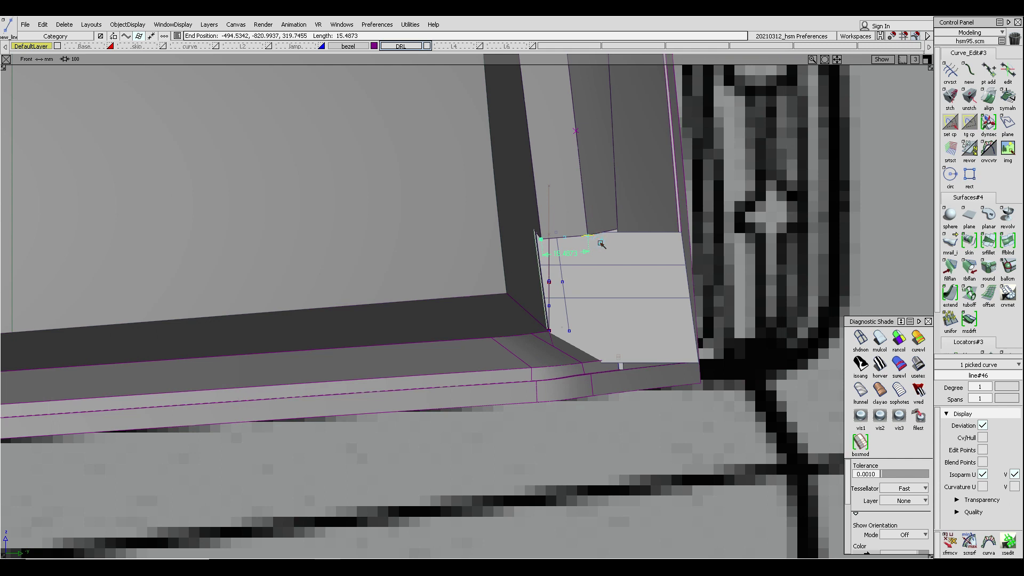
left_click(598, 242)
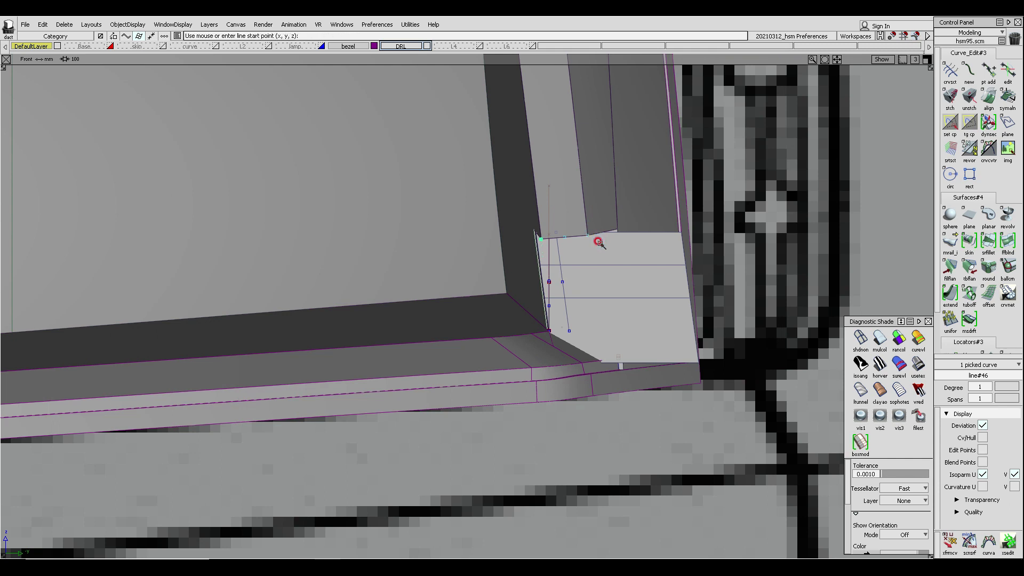
key("Return")
- Select the vertical corner line and open Offset with the distance set to 10
mouse_move(562, 319)
right_mouse_down("alt+shift")
mouse_move(580, 318)
mouse_move(587, 194)
right_mouse_up("alt+shift")
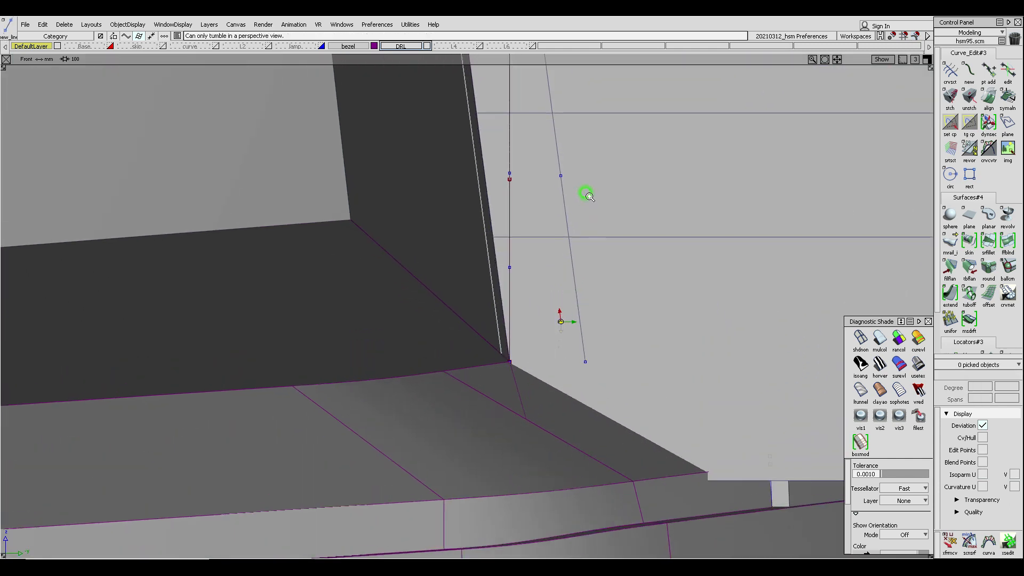
left_click_drag(551, 227, 539, 175, "ctrl+shift")
left_click(566, 221)
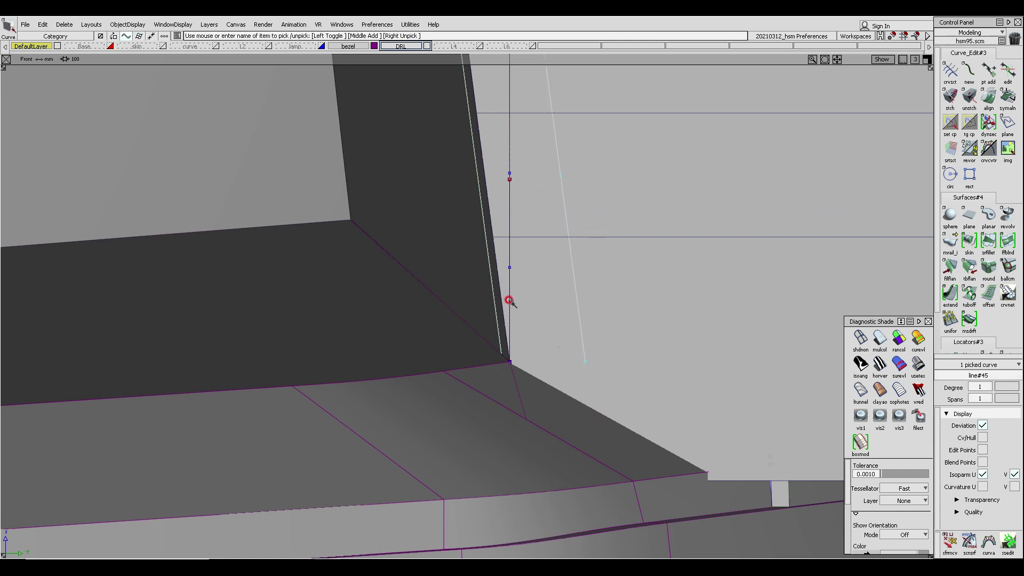
mouse_move(511, 302)
left_mouse_down("ctrl+shift")
mouse_move(526, 278)
mouse_move(541, 303)
mouse_move(561, 287)
mouse_move(516, 276)
mouse_move(514, 418)
mouse_move(522, 356)
left_mouse_up("ctrl+shift")
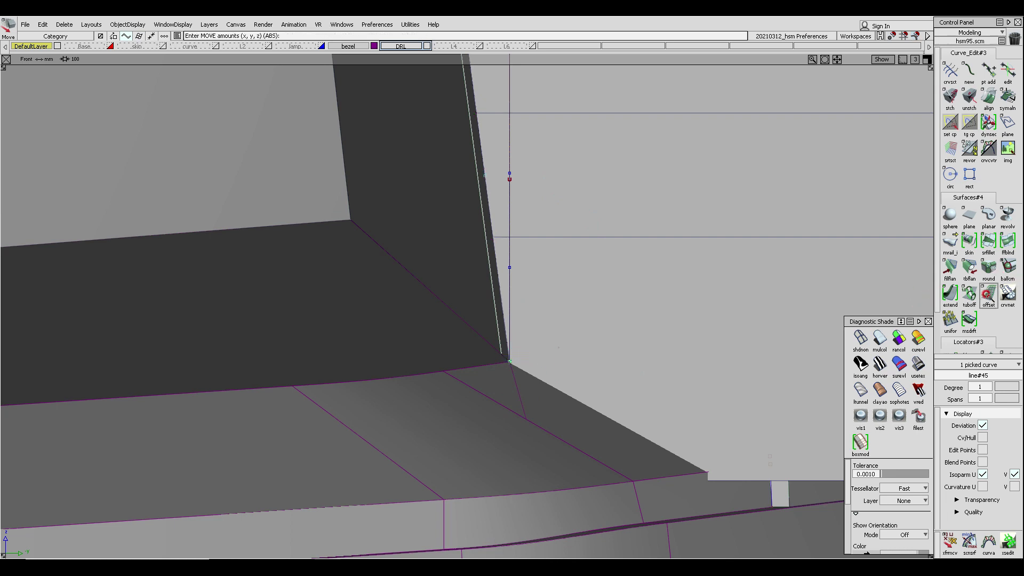
left_click(988, 294)
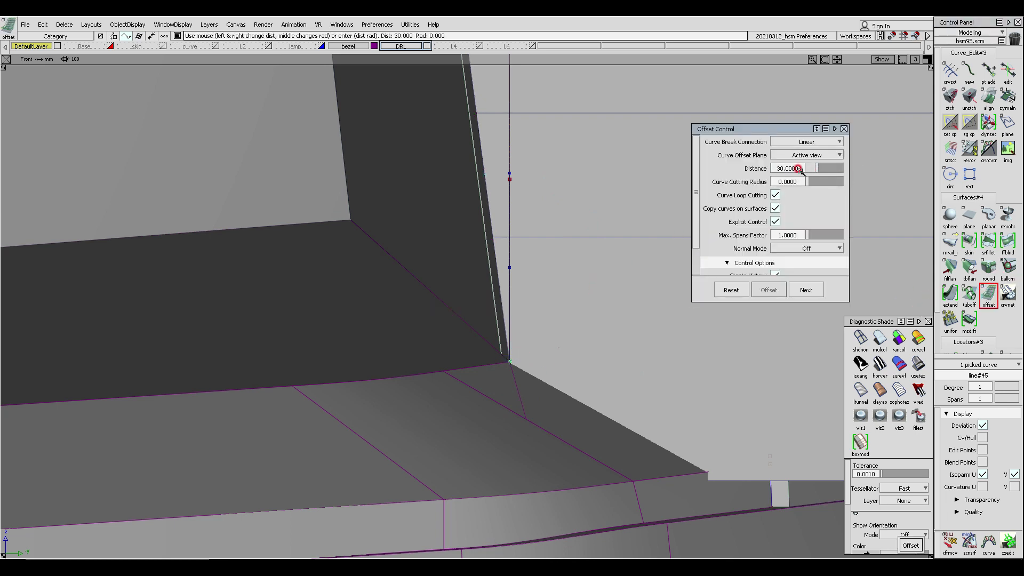
left_click(798, 169)
key("Return")
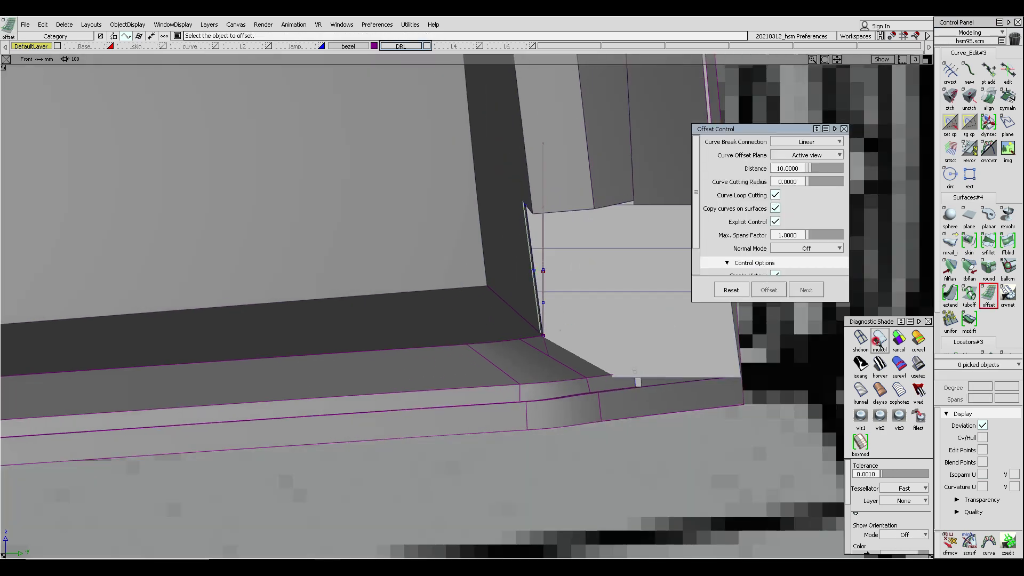
- Offset the vertical corner line 10 mm toward the draft surface
left_click(861, 340)
left_click_drag(570, 246, 570, 320, "ctrl+shift")
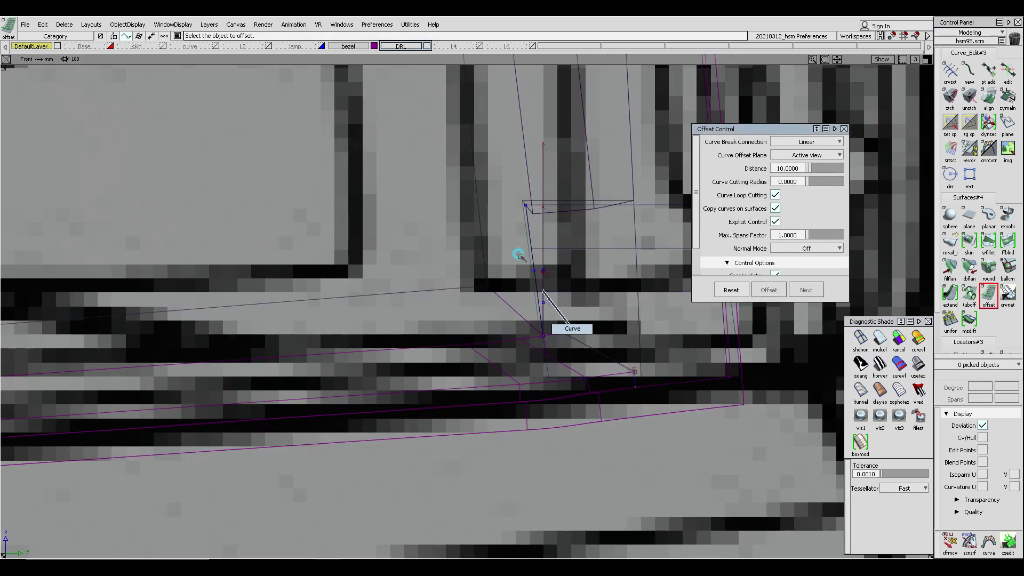
left_click(532, 252)
left_click(996, 293)
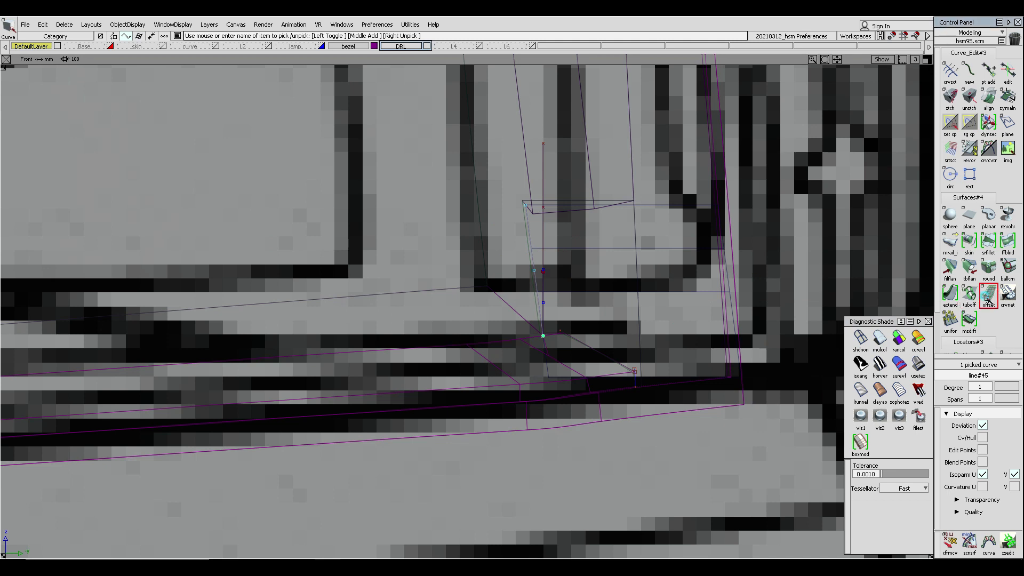
key("Return")
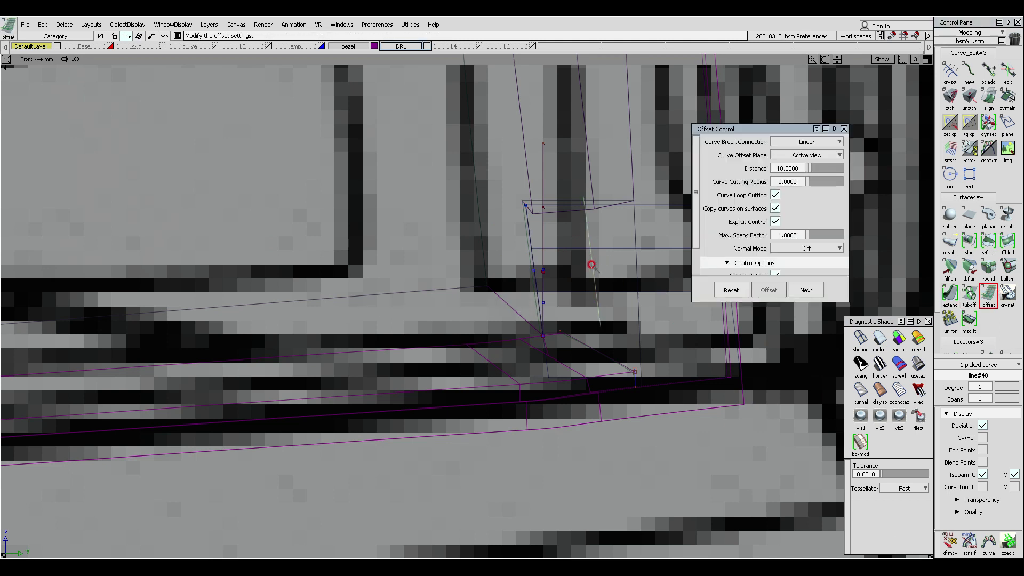
left_click_drag(607, 203, 602, 222, "ctrl+shift")
left_click_drag(543, 211, 601, 235, "ctrl+shift")
left_click(601, 234)
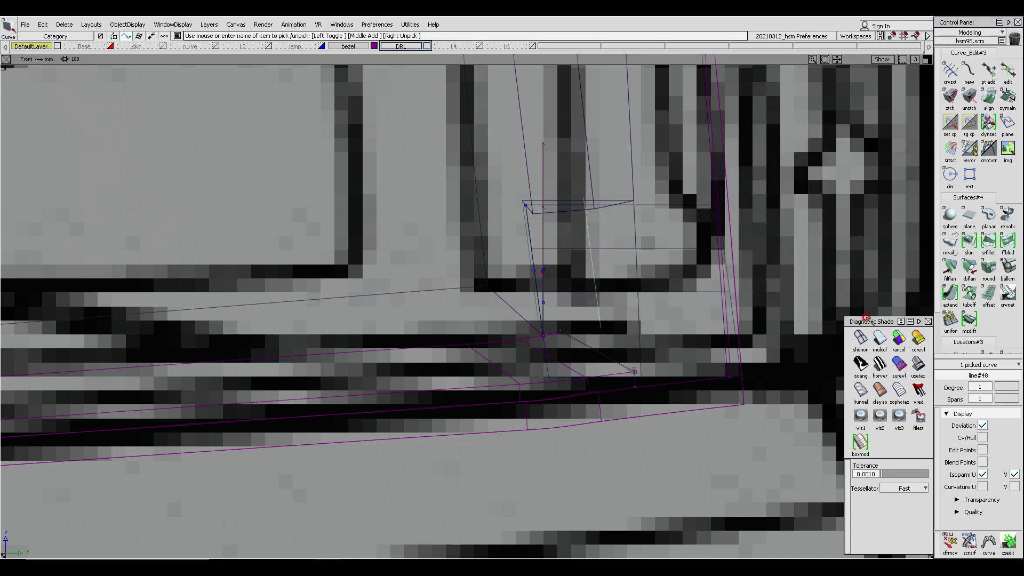
left_click(879, 339)
- Project the offset line onto the draft surface at the inner corner
left_click_drag(626, 314, 627, 220, "ctrl+shift")
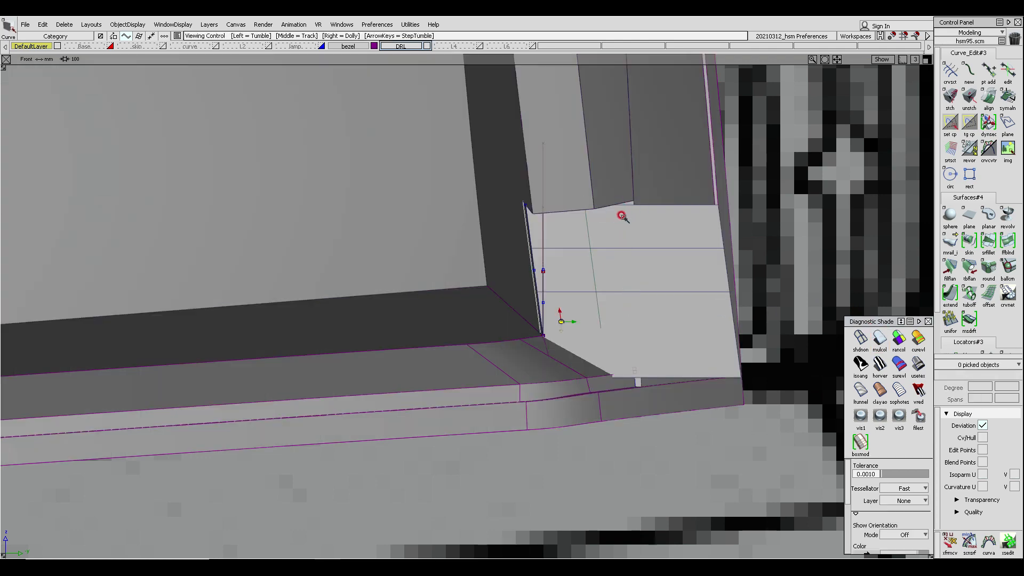
middle_click_drag(618, 216, 611, 220, "alt+shift")
mouse_move(606, 258)
left_mouse_down("alt+shift")
mouse_move(681, 222)
mouse_move(594, 265)
mouse_move(510, 254)
mouse_move(606, 276)
left_mouse_up("alt+shift")
left_click_drag(577, 216, 618, 350, "ctrl+shift")
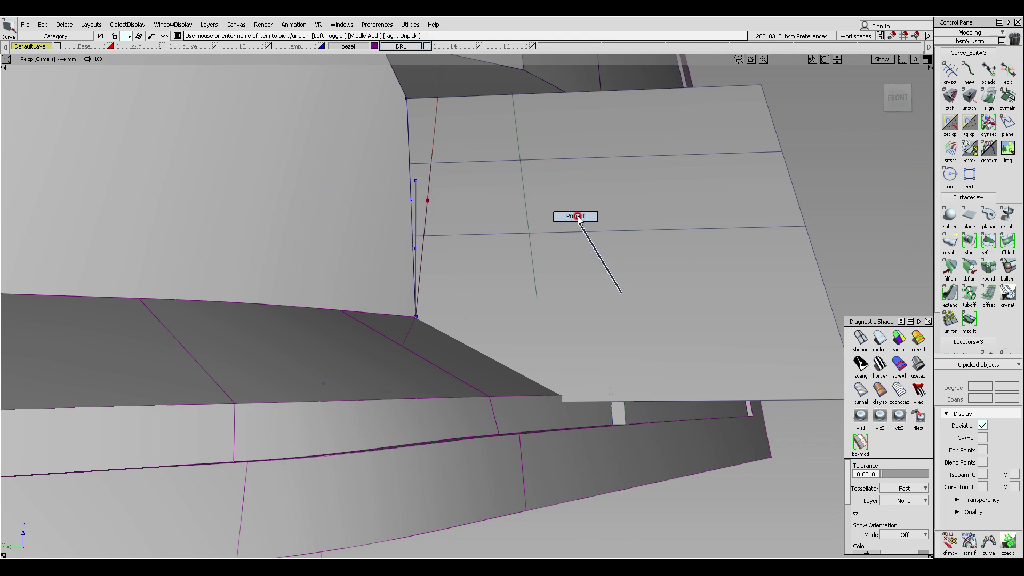
left_click(577, 195)
right_click_drag(578, 196, 603, 212, "ctrl+shift")
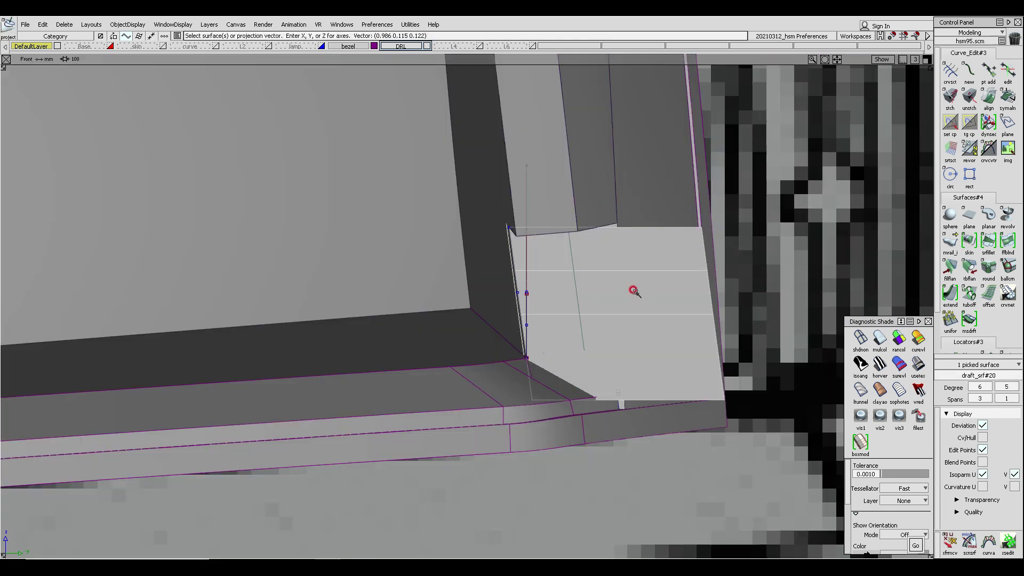
key("space")
left_click_drag(560, 247, 581, 300, "ctrl+shift")
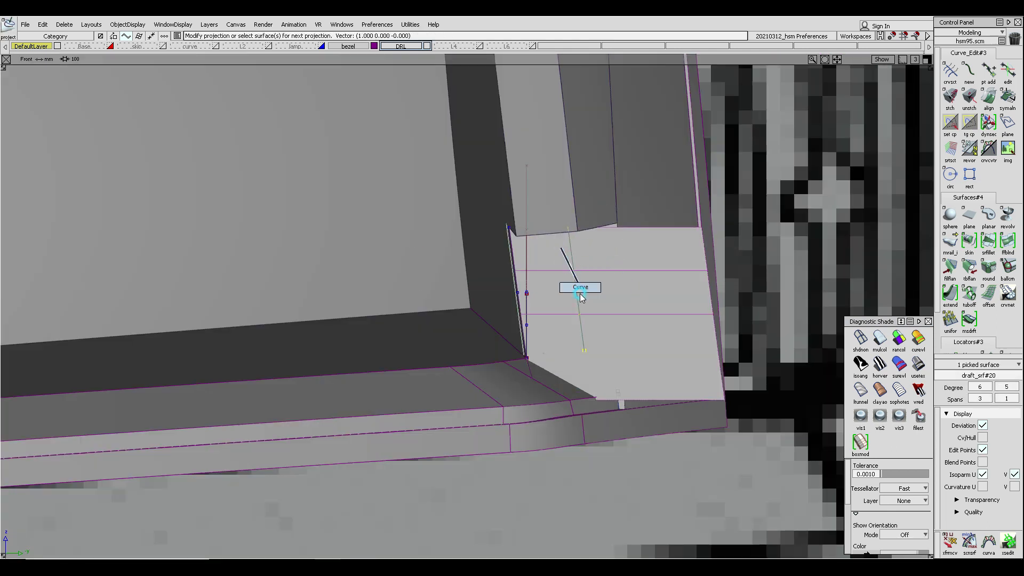
- Assign the projected curves to layer L2 and toggle that layer's visibility
left_click_drag(459, 210, 530, 283)
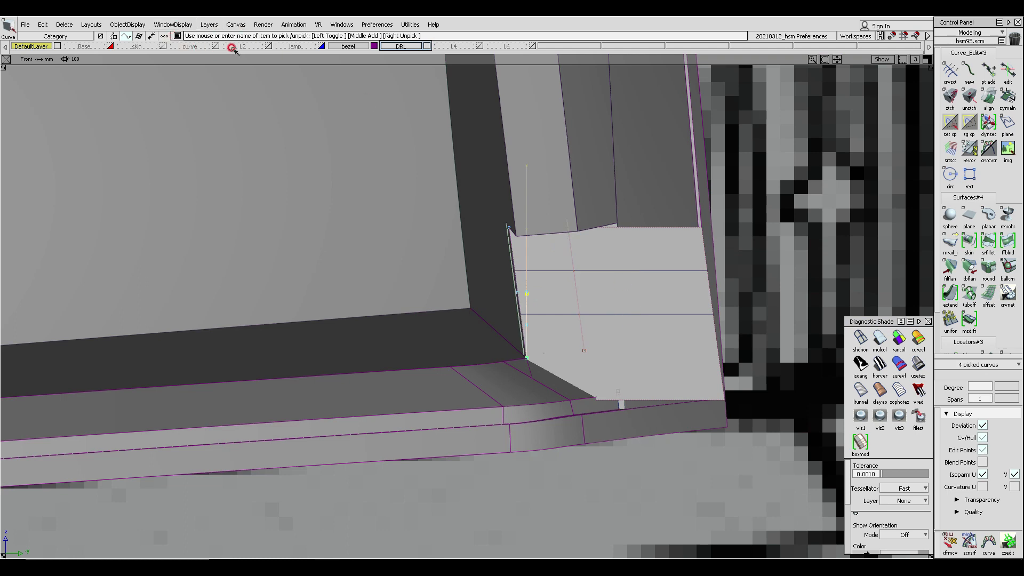
left_click_drag(238, 46, 233, 54)
left_click_drag(644, 282, 555, 227, "alt+shift")
right_click_drag(515, 225, 534, 243, "ctrl+shift")
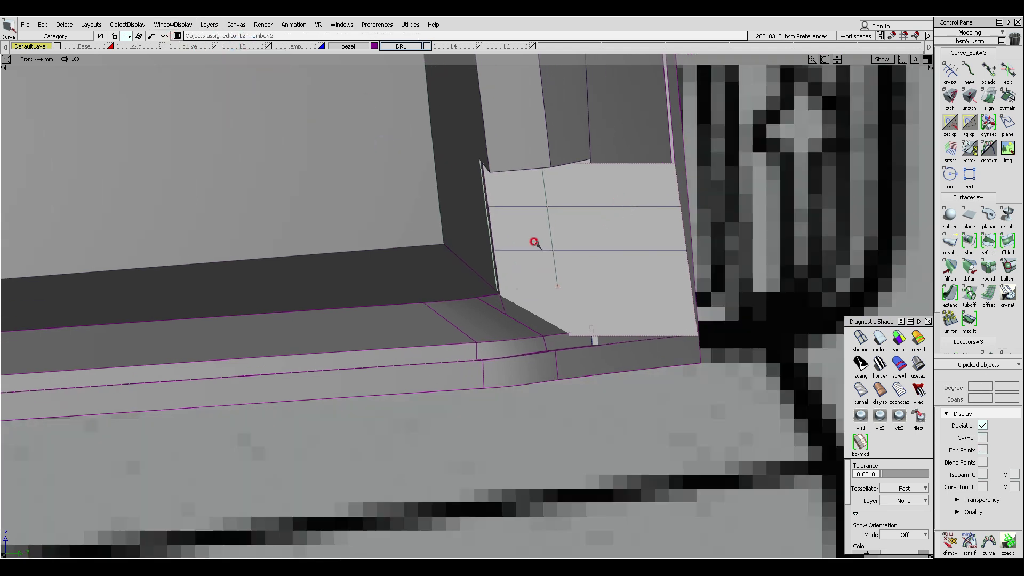
left_click_drag(533, 291, 420, 171, "alt+shift")
left_click_drag(482, 208, 487, 261, "alt+shift")
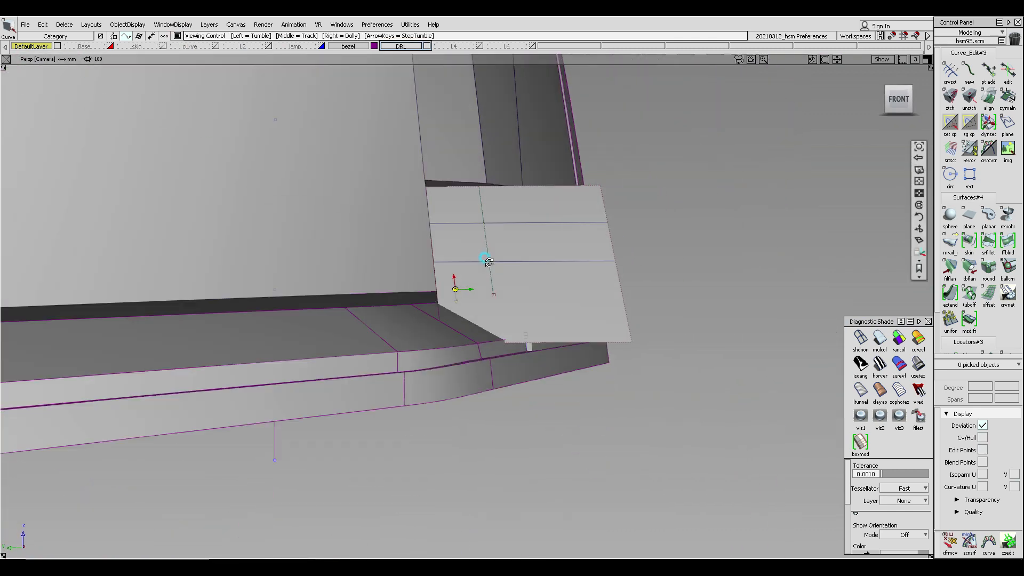
right_click_drag(465, 216, 488, 234, "ctrl+shift")
left_click_drag(545, 243, 545, 203, "ctrl+shift")
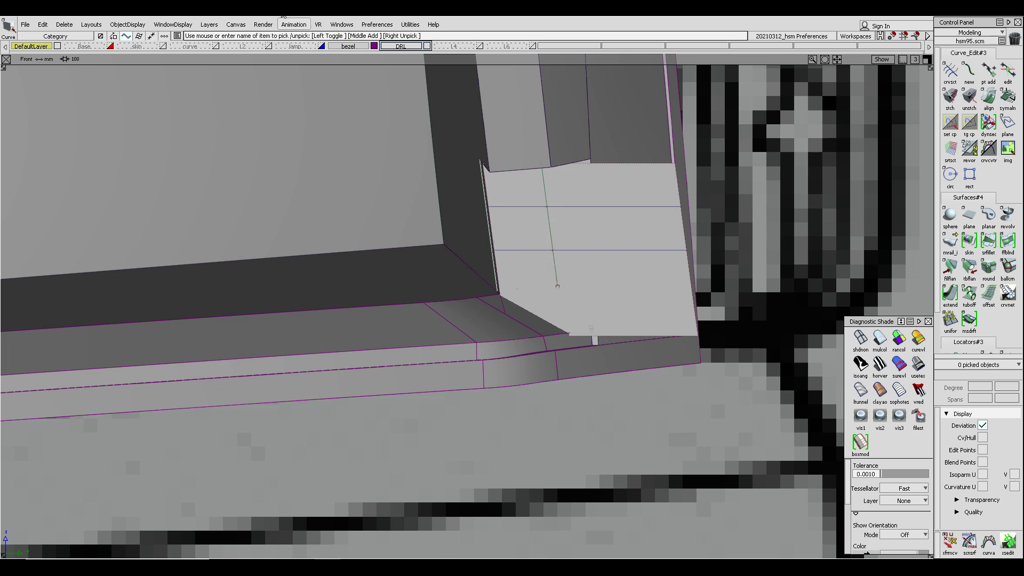
left_click(269, 43)
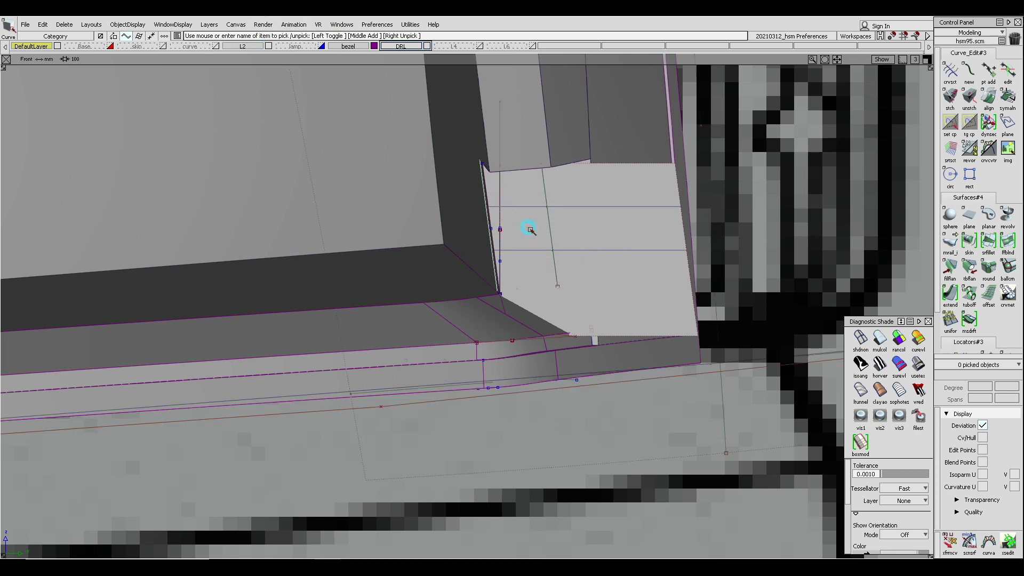
- Draw a line about 10 mm long from the corner point along the lower edge
left_click(595, 279)
left_click_drag(557, 298, 553, 235, "ctrl+shift")
left_click(860, 339)
left_click_drag(527, 289, 503, 299, "ctrl+shift")
left_click(500, 295, "ctrl")
left_click(555, 297)
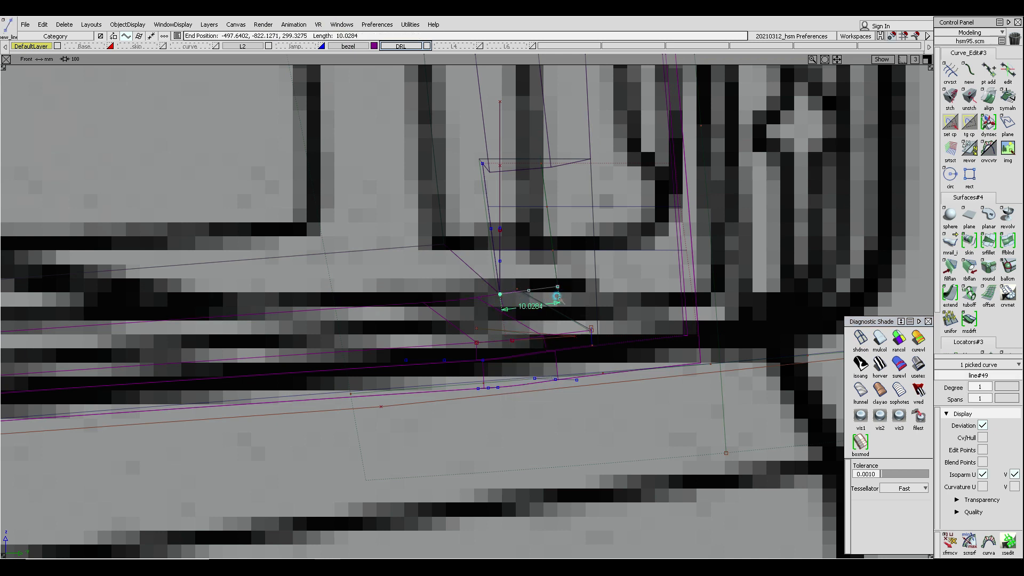
- Open the Information window to inspect the new line's length
left_click(341, 25)
mouse_move(377, 63)
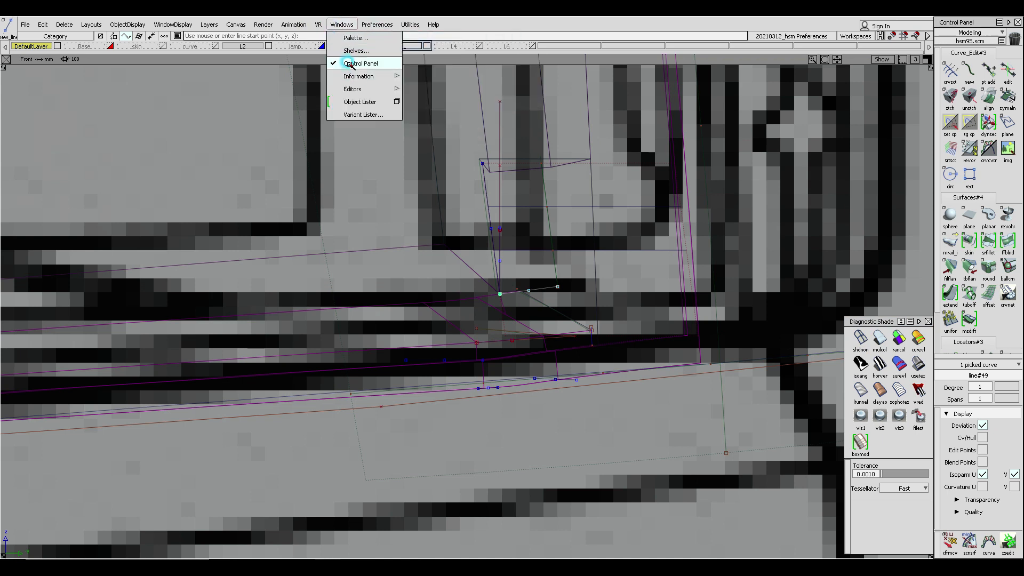
left_click(427, 71)
left_click(437, 303)
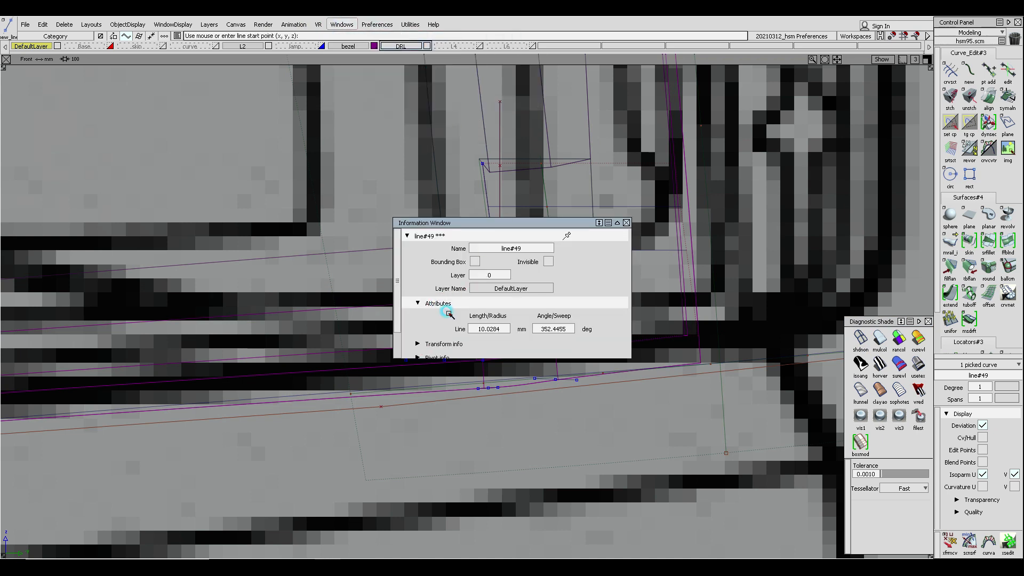
left_click(504, 329)
left_click(625, 223)
- Move the offset corner line to reposition it at the inner corner
left_click_drag(539, 314, 538, 267, "ctrl+shift")
left_click_drag(530, 219, 550, 255, "ctrl+shift")
left_click(554, 258)
left_click_drag(570, 309, 567, 293, "ctrl+shift")
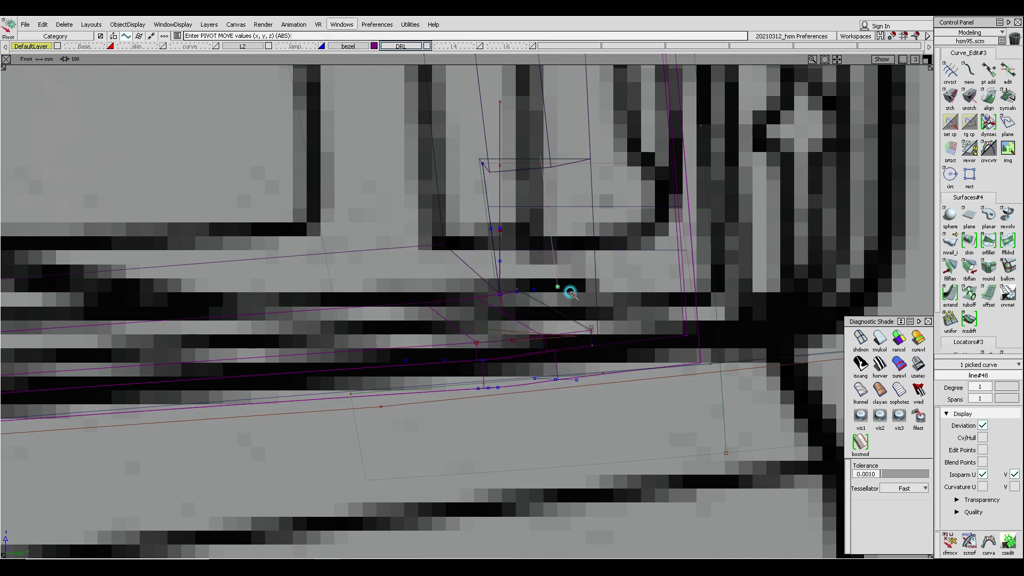
left_click(474, 327)
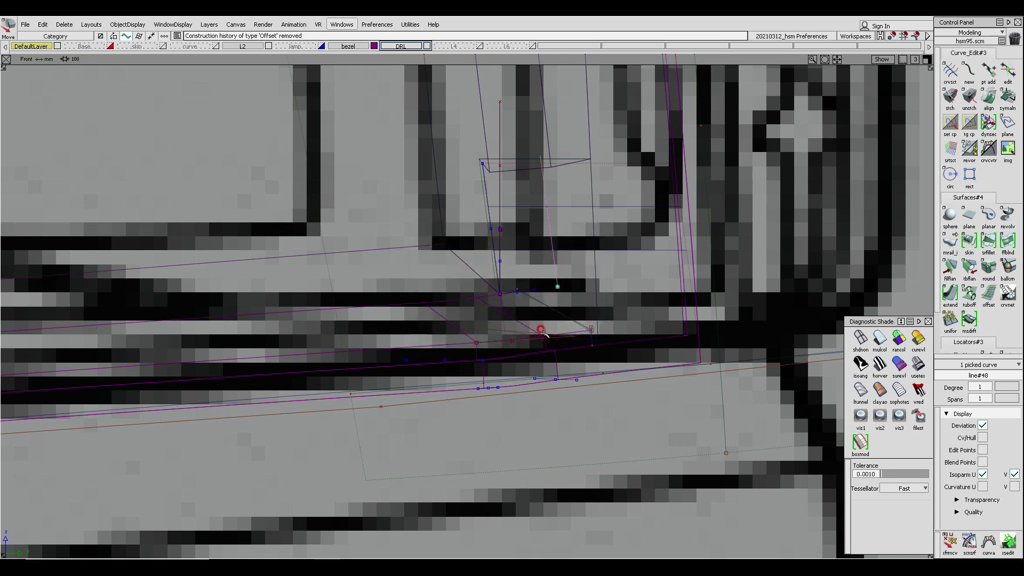
- Adjust the offset corner line's position so it sits at the inner corner
left_click_drag(534, 251, 536, 272, "ctrl")
left_click_drag(564, 320, 562, 253, "ctrl+shift")
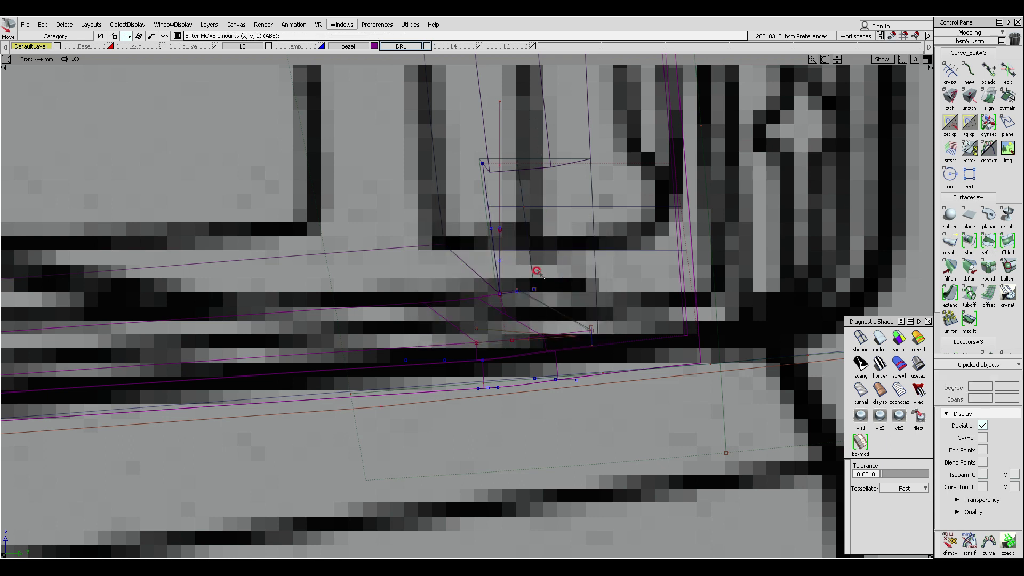
- Turn on shaded display and toggle the visibility of layer L2
left_click(880, 339)
middle_click_drag(475, 278, 475, 263, "ctrl+shift")
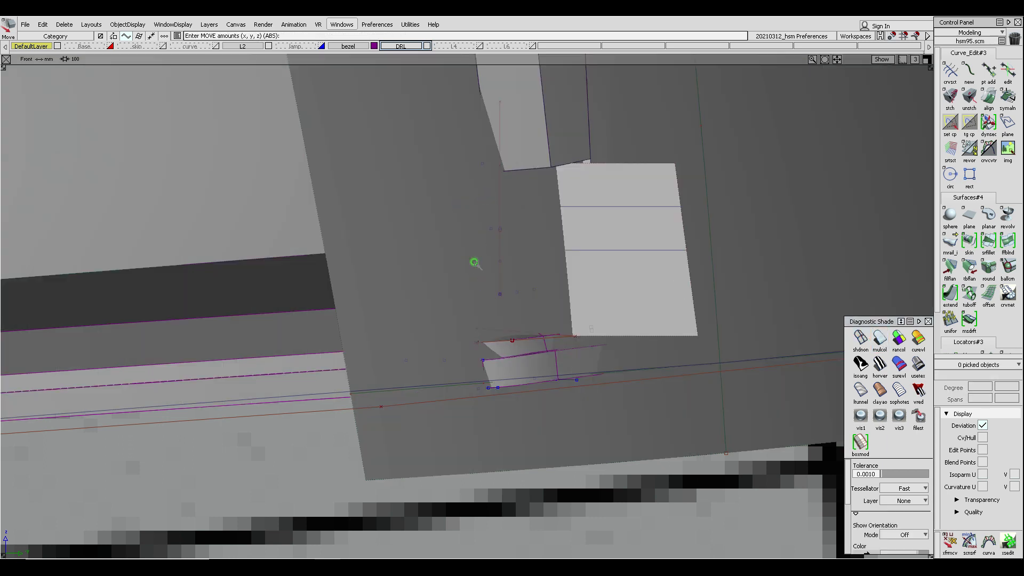
left_click_drag(365, 265, 369, 296, "alt+shift")
left_click(270, 45)
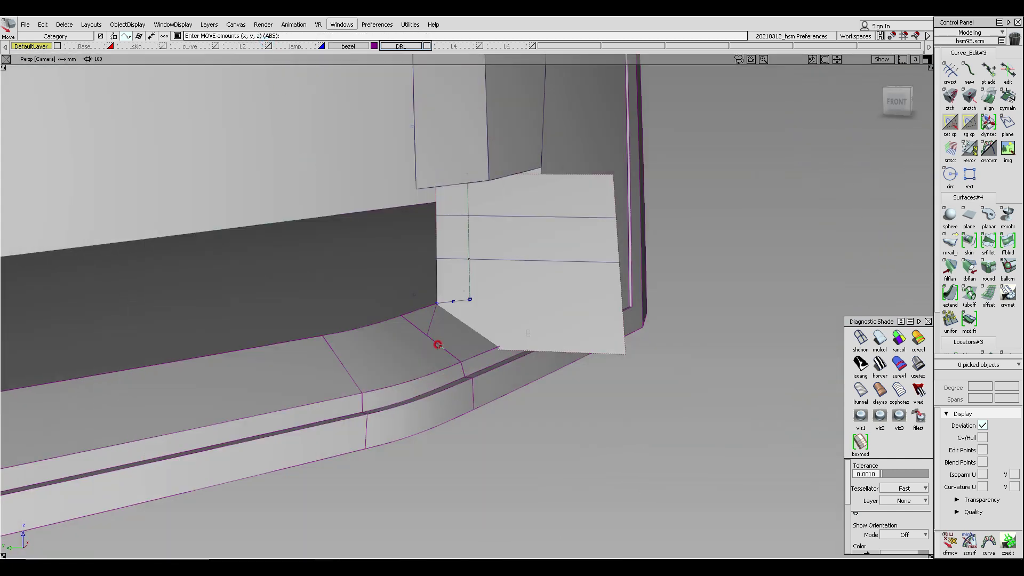
- Delete the small surface piece at the inner corner, accepting the loss of construction history
right_click_drag(437, 343, 469, 296, "alt+shift")
left_click_drag(471, 297, 352, 302, "alt+shift")
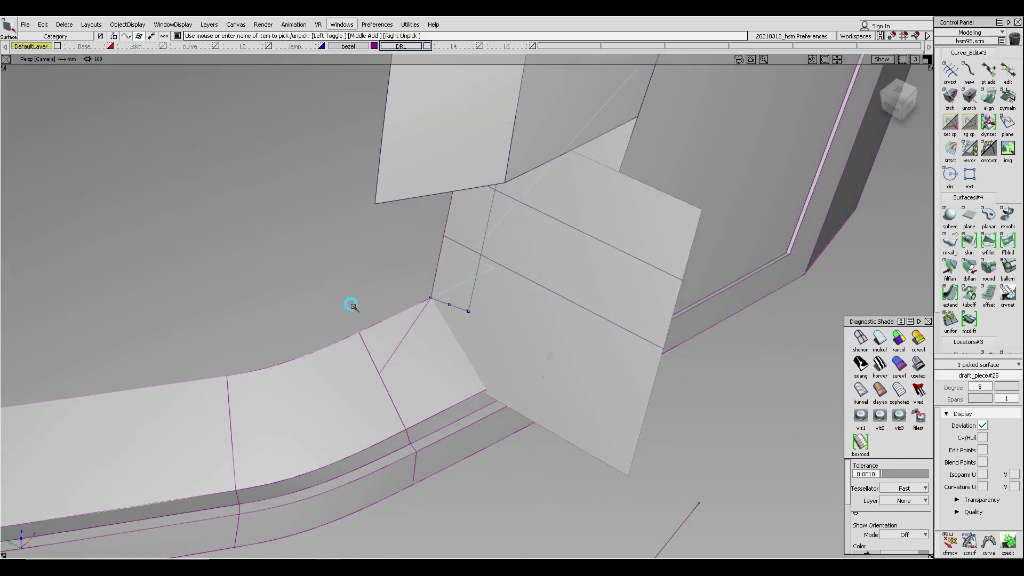
left_click(418, 312)
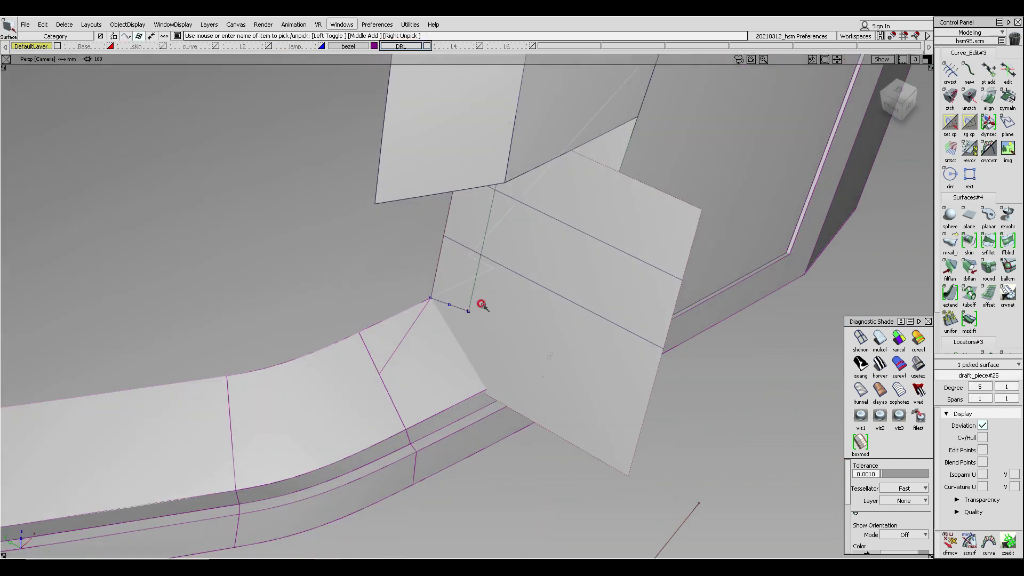
left_click_drag(447, 353, 354, 449, "alt+shift")
left_click_drag(347, 453, 337, 356, "ctrl+shift")
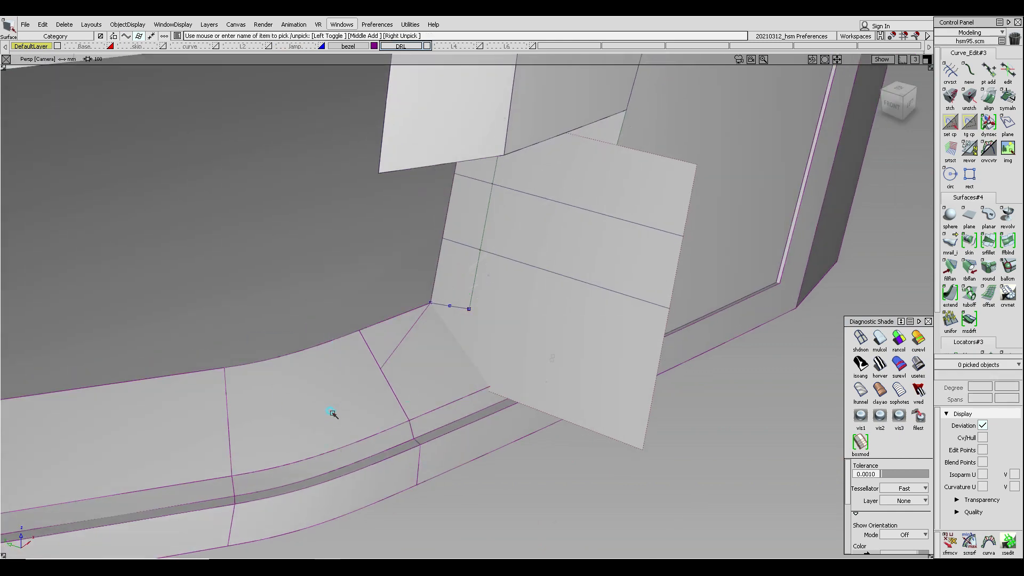
left_click(335, 414)
left_click(460, 375)
key("Delete")
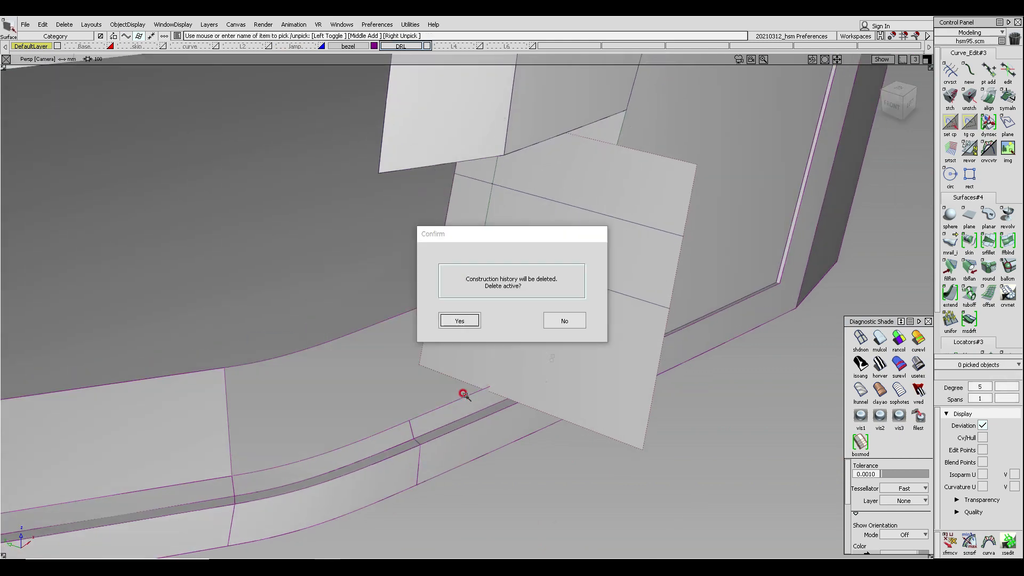
key("Return")
- Untrim the draft surface at the inner corner
left_click_drag(463, 394, 375, 304, "alt+shift")
left_click_drag(348, 383, 312, 263, "ctrl+shift")
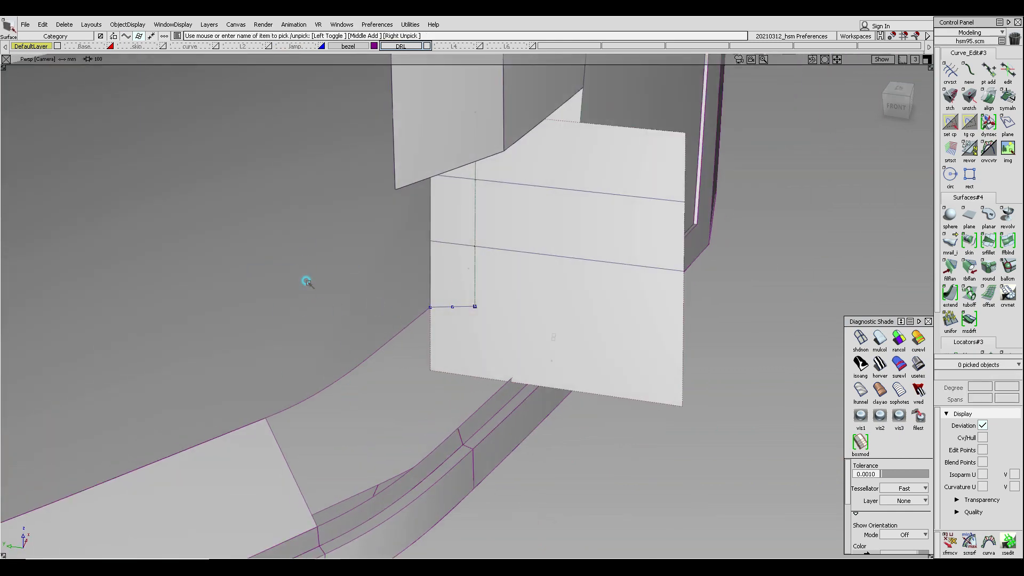
left_click(308, 282)
right_click(312, 247, "ctrl+shift")
left_click(308, 304)
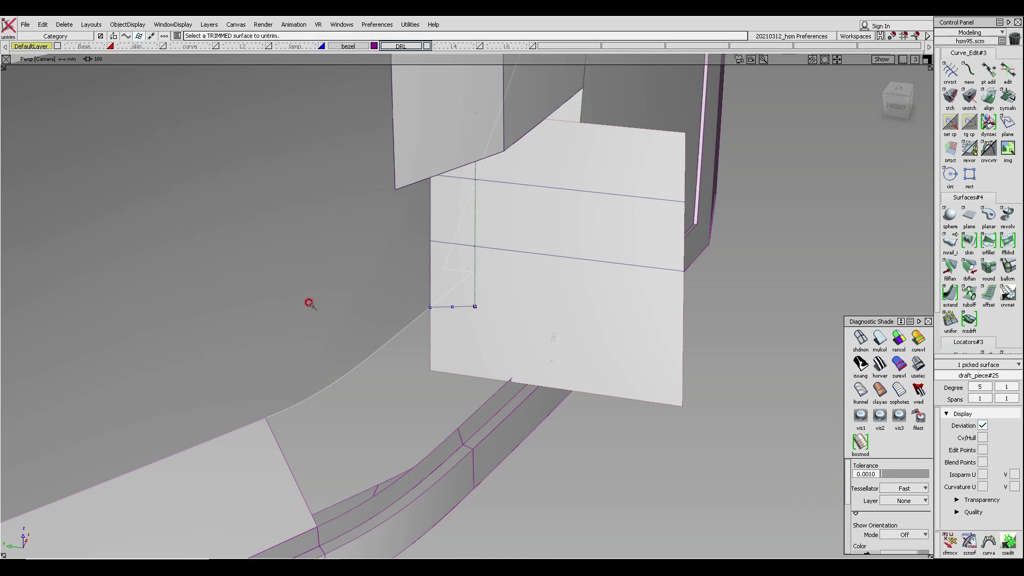
right_click(297, 252, "ctrl+shift")
left_click(299, 306)
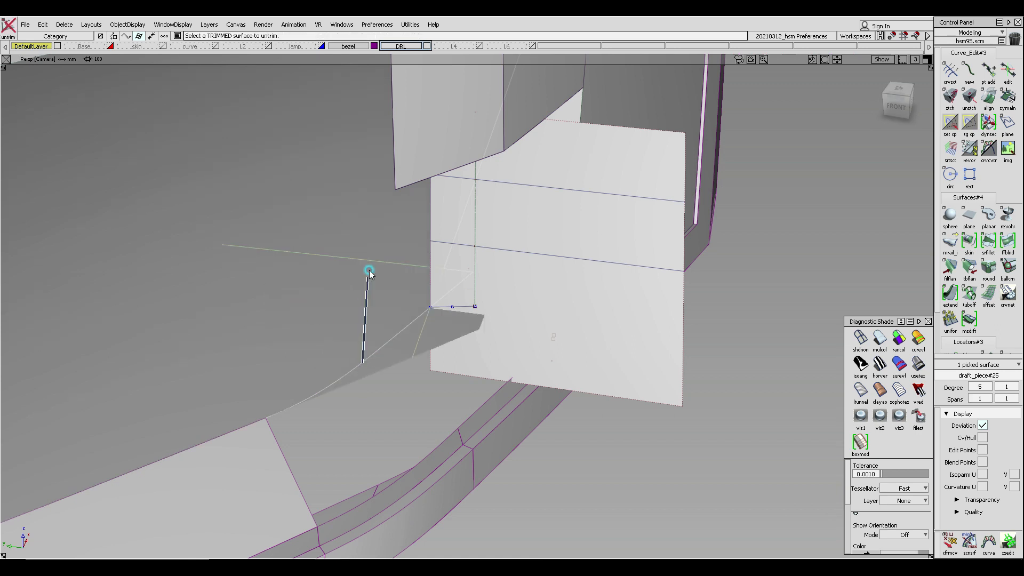
- Duplicate the draft surface's curve-on-surface edge at the corner as a free curve without rebuilding
left_click_drag(369, 270, 369, 267, "ctrl+shift")
left_click_drag(416, 304, 559, 344, "alt+shift")
left_click_drag(468, 348, 342, 408, "alt+shift")
left_click_drag(323, 401, 319, 347, "ctrl+shift")
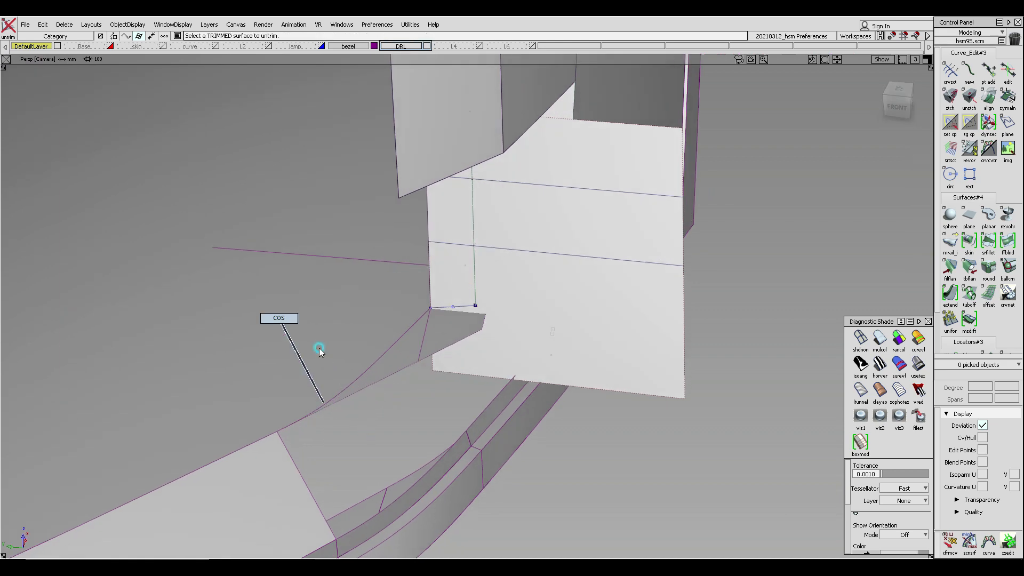
left_click(402, 347)
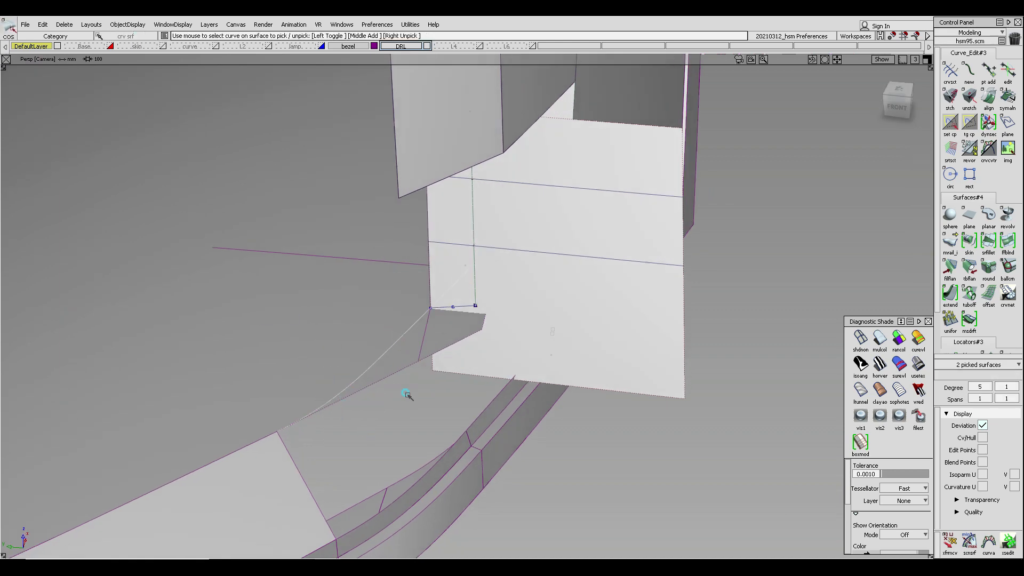
left_click_drag(407, 395, 395, 326, "alt+shift")
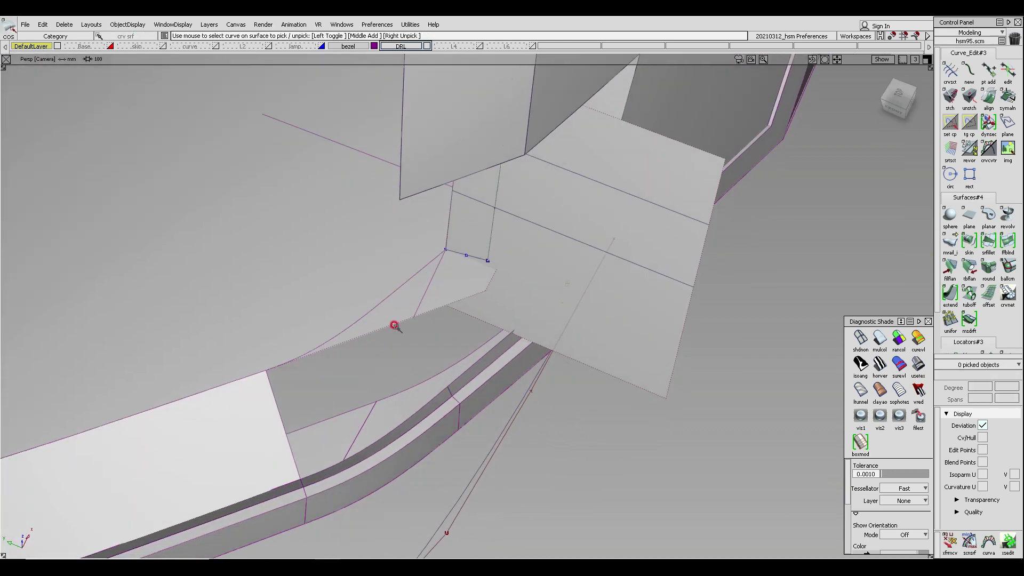
left_click(361, 370)
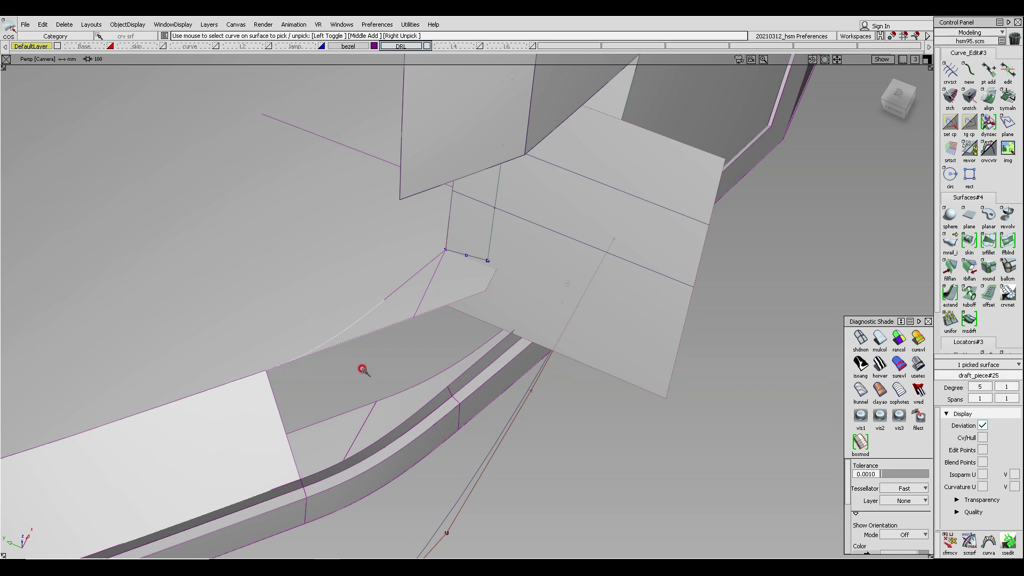
left_click(362, 370)
left_click(393, 292, "ctrl+shift")
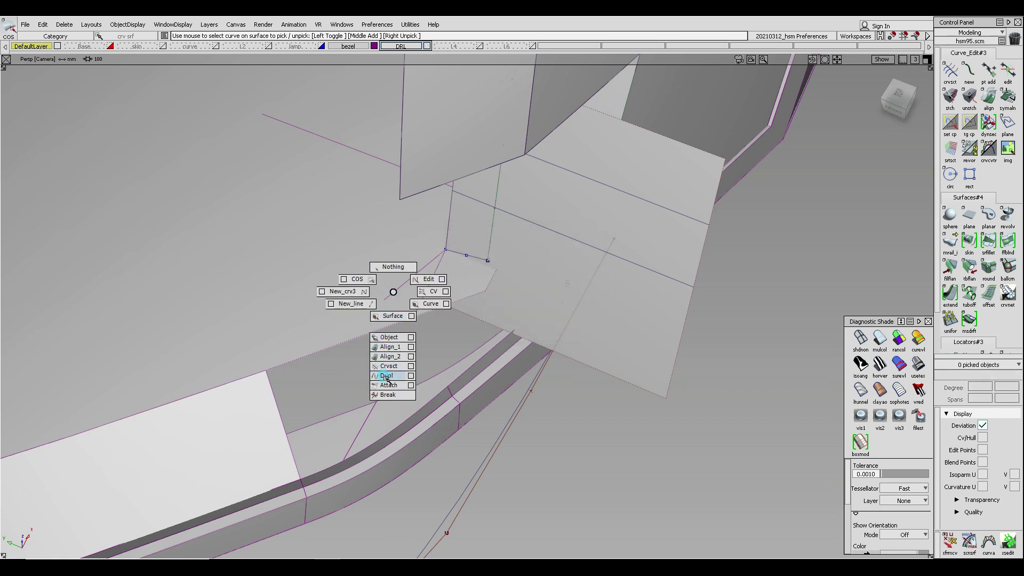
left_click(386, 376)
left_click(394, 288)
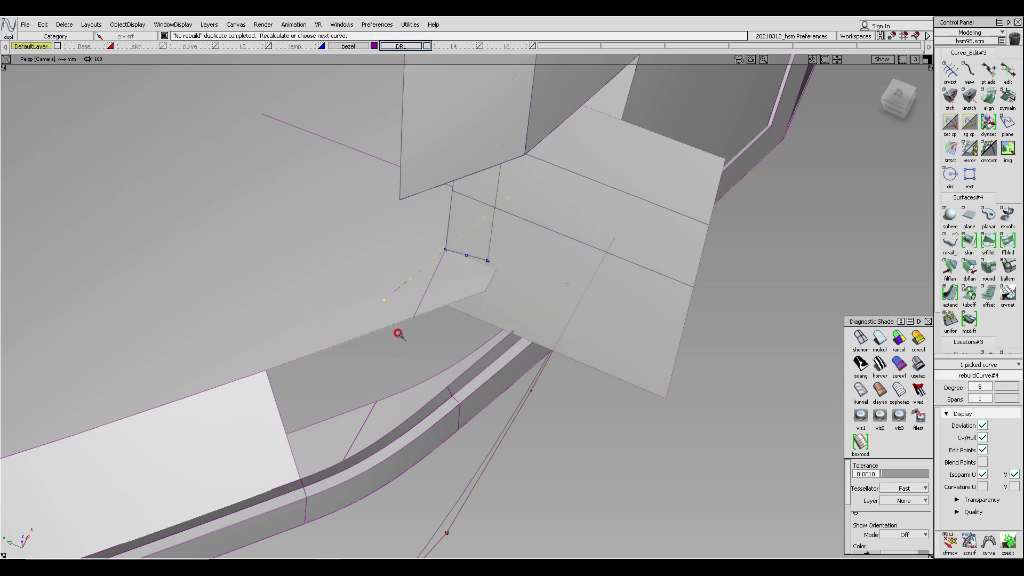
- Delete the unneeded curve near the inner corner, confirming the deletion
left_click_drag(455, 249, 520, 170, "ctrl+shift")
left_click(489, 256)
right_click_drag(480, 272, 479, 312, "ctrl+shift")
left_click_drag(451, 200, 466, 238, "ctrl+shift")
left_click(465, 260)
key("Delete")
key("Return")
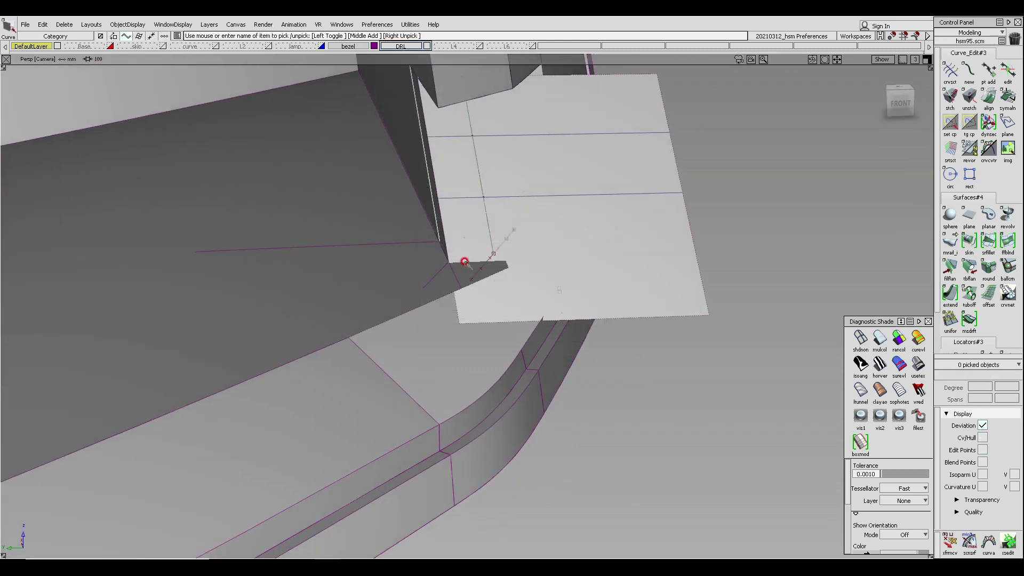
- Examine the untrimmed draft surface and the duplicated curve around the inner corner
right_click_drag(467, 259, 522, 275, "alt+shift")
left_click_drag(522, 274, 447, 313, "alt+shift")
left_click_drag(429, 309, 458, 328, "alt+shift")
middle_click_drag(499, 308, 457, 309, "ctrl+shift")
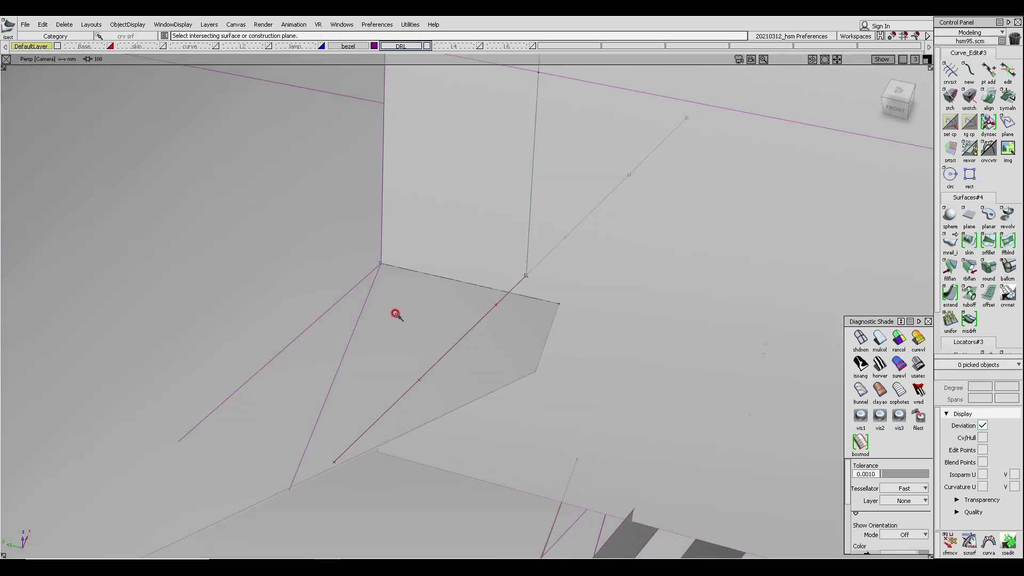
left_click_drag(331, 345, 377, 371)
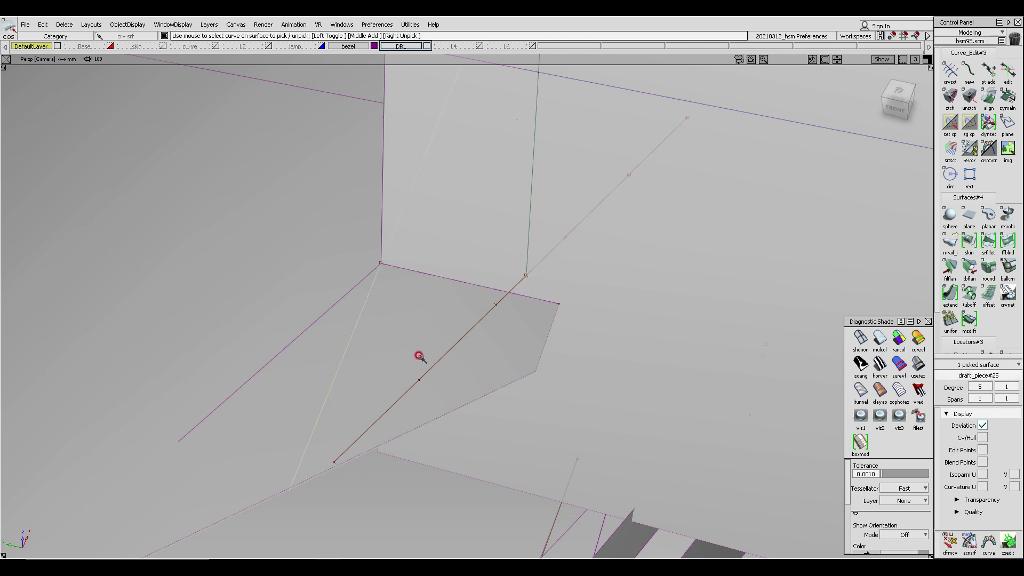
left_click_drag(478, 286, 640, 265, "alt+shift")
left_click_drag(404, 271, 320, 307, "alt+shift")
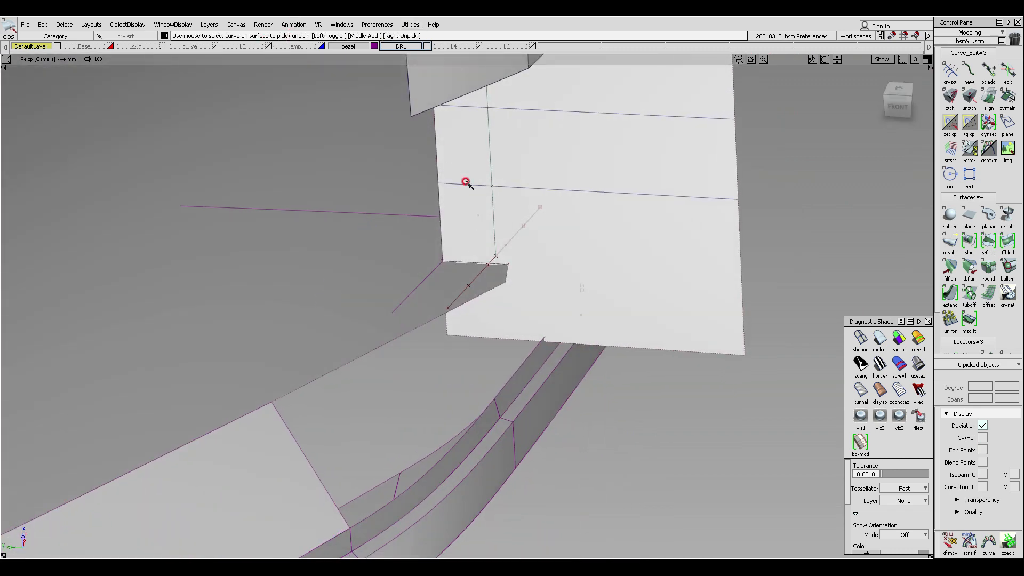
- Temporarily show layer L2 to inspect the corner line, then hide it again
left_click(269, 47)
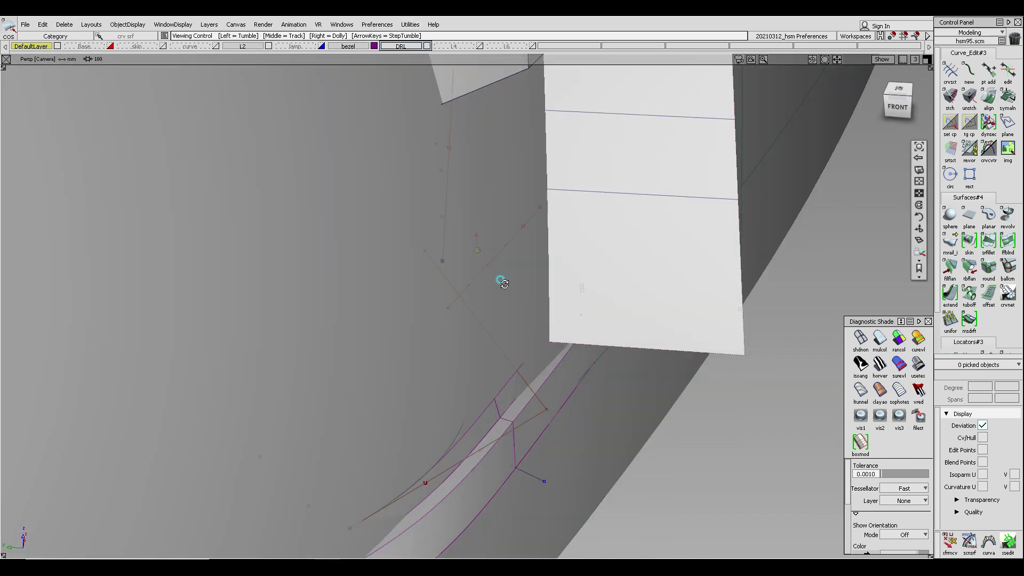
left_click_drag(501, 278, 643, 265, "alt+shift")
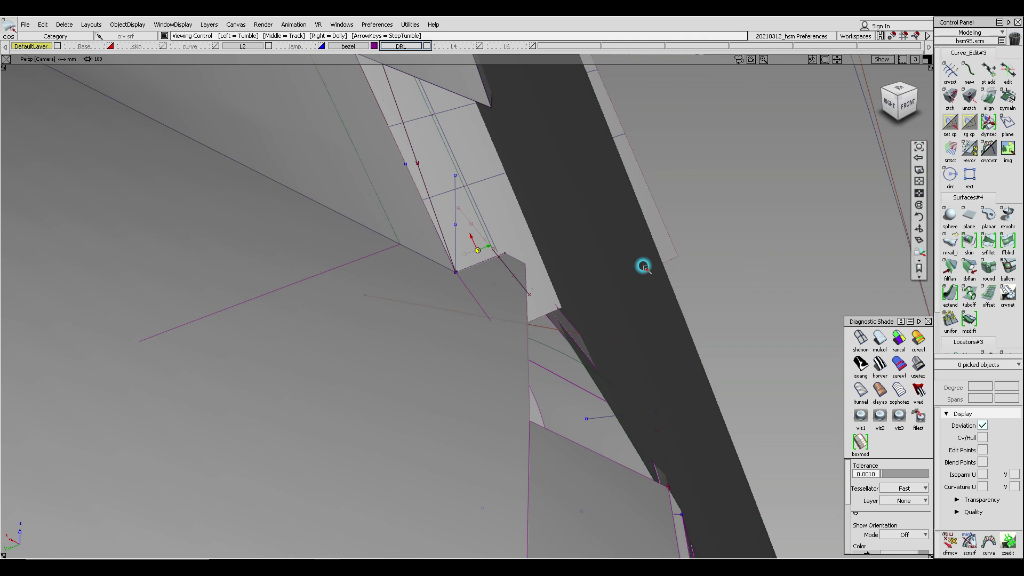
left_click(476, 213)
left_click_drag(492, 222, 429, 265, "alt+shift")
middle_click_drag(469, 220, 441, 208, "ctrl+shift")
left_click_drag(441, 208, 411, 70, "ctrl+alt")
middle_click_drag(411, 71, 341, 130, "ctrl+shift")
left_click_drag(133, 316, 407, 370)
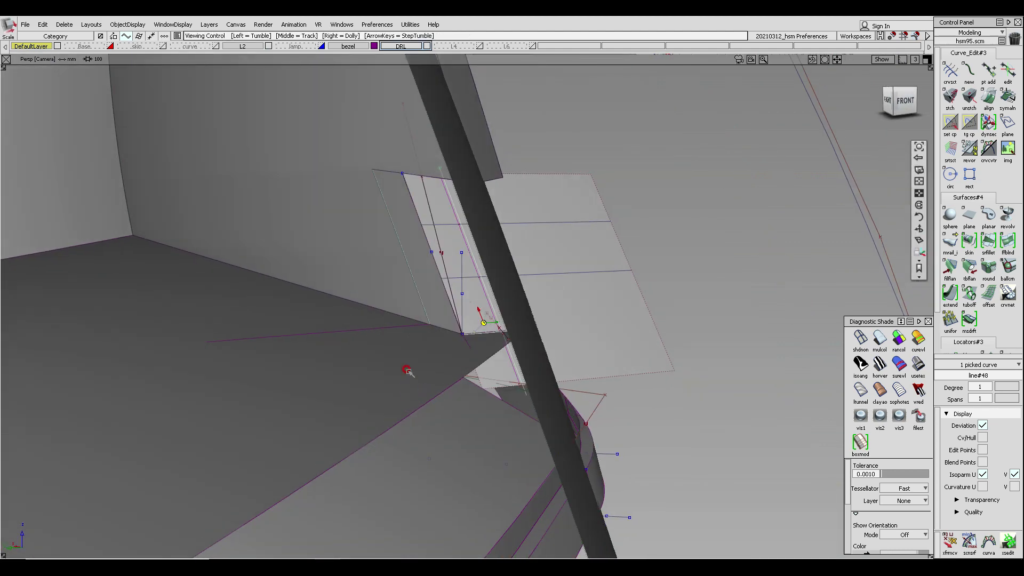
left_click(269, 46)
- Move the duplicated curve so it runs through the corner of the draft surface
left_click_drag(528, 387, 355, 400, "alt+shift")
right_click_drag(536, 381, 544, 381, "alt+shift")
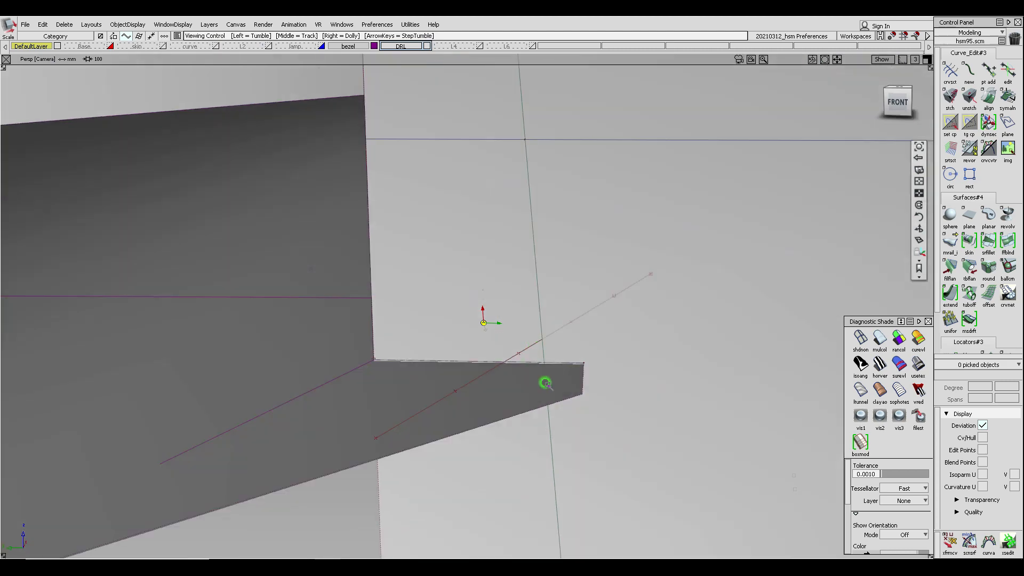
left_click_drag(544, 381, 548, 378, "alt+shift")
left_click_drag(571, 324, 575, 338, "ctrl+shift")
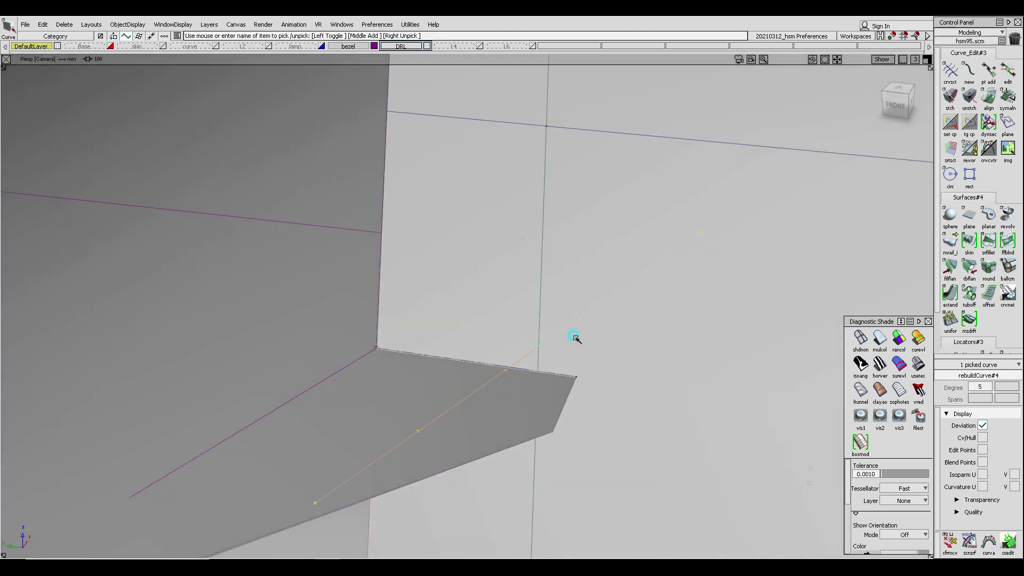
middle_click_drag(542, 414, 540, 392, "ctrl+shift")
left_click_drag(538, 356, 509, 368)
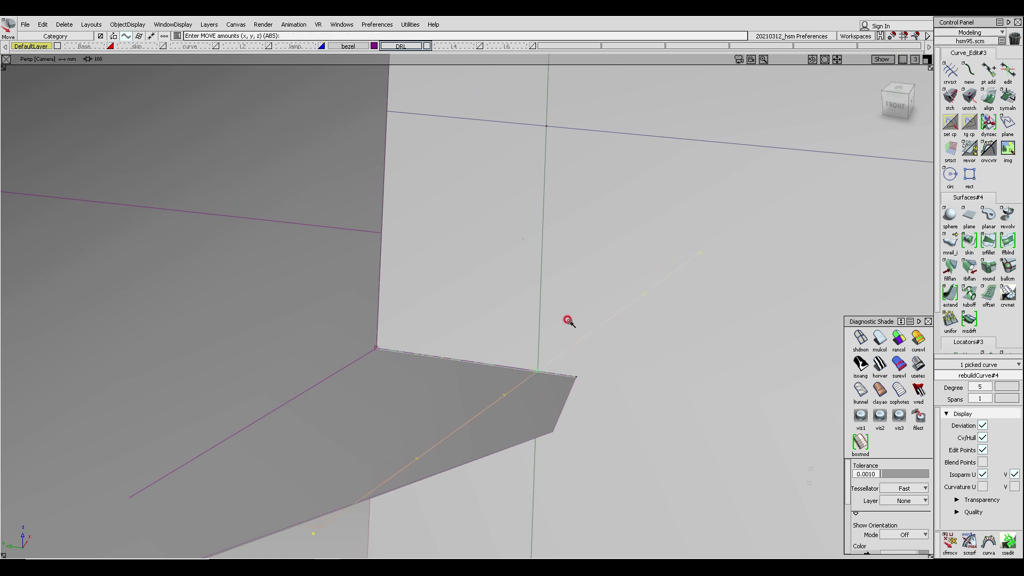
left_click_drag(567, 320, 448, 426, "alt+shift")
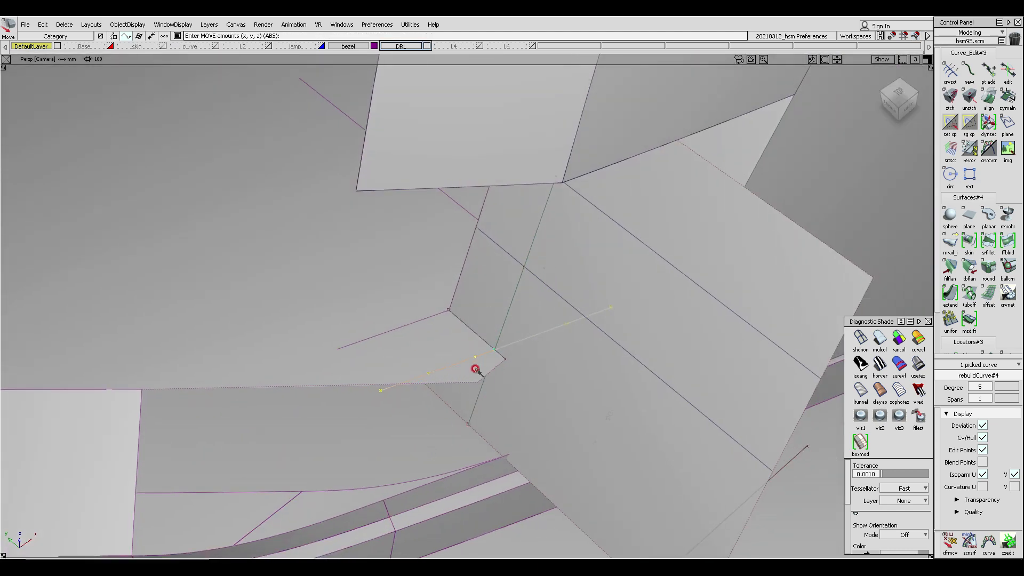
middle_click_drag(452, 396, 411, 352, "ctrl+shift")
- Project the duplicated curve onto the draft surface along the top view direction
left_click(413, 303)
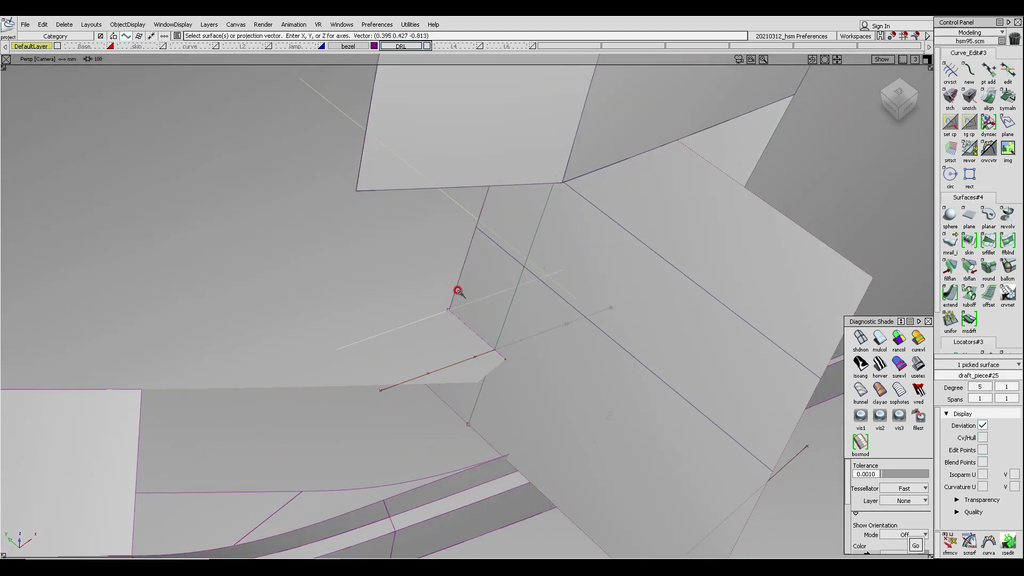
right_click_drag(453, 283, 449, 327, "ctrl+shift")
left_click_drag(451, 328, 392, 312, "ctrl+shift")
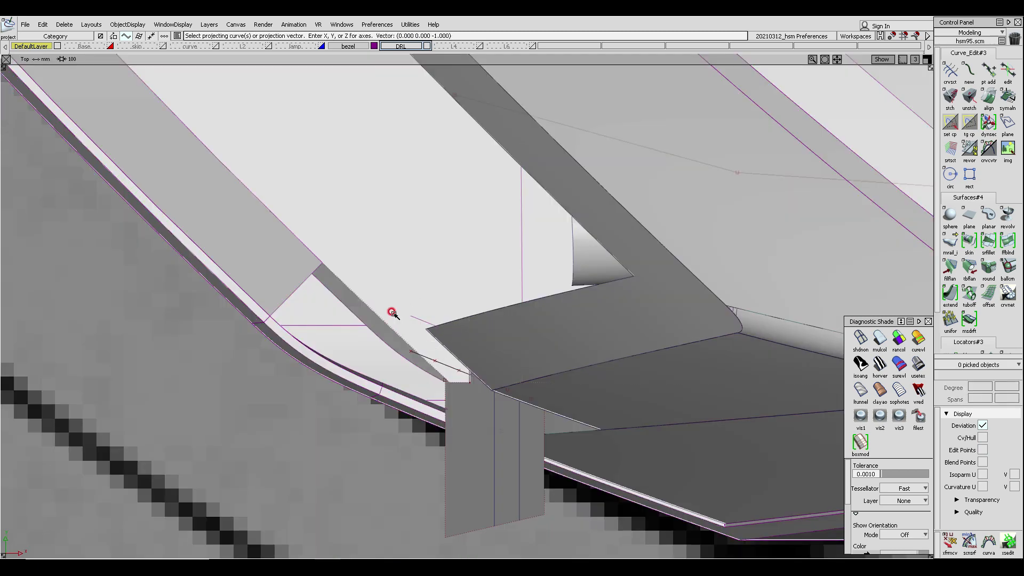
right_click_drag(392, 312, 454, 308, "ctrl+shift")
left_click(440, 378)
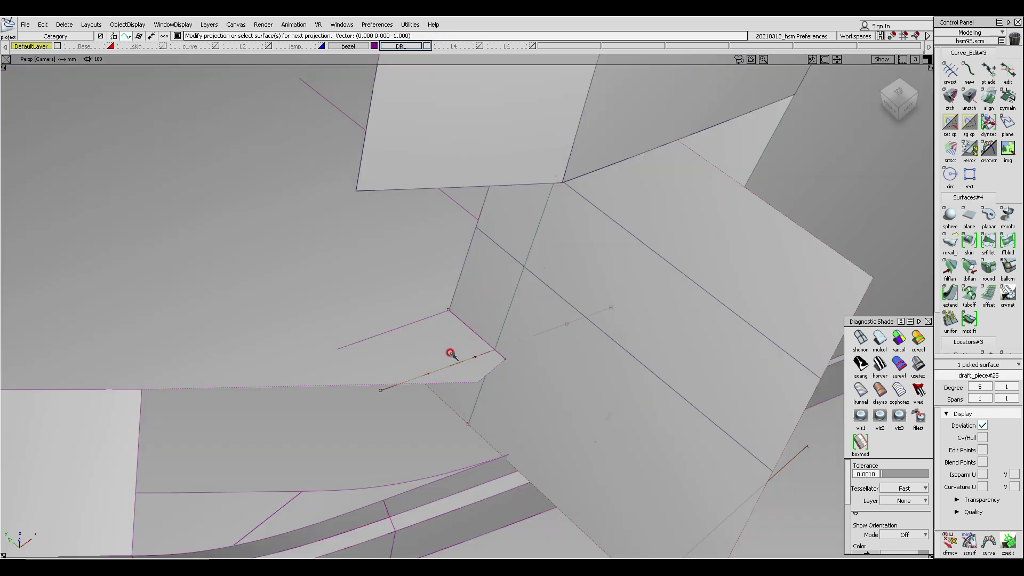
- Assign the duplicated curve to layer L2 and delete the leftover curve at the corner
left_click_drag(388, 250, 439, 316, "ctrl+shift")
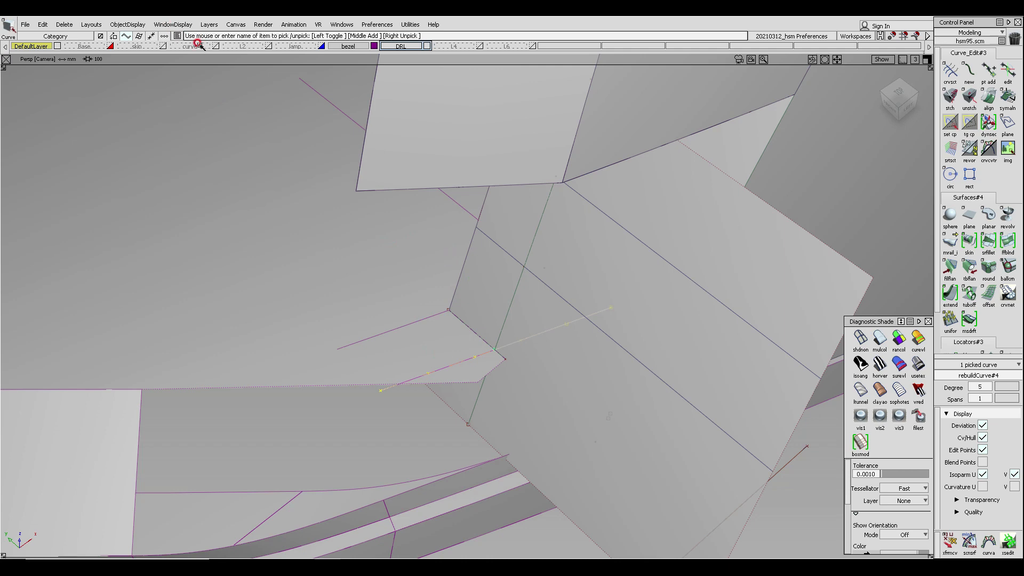
right_click(244, 46)
left_click(239, 56)
left_click_drag(510, 324, 331, 309, "alt+shift")
left_click(406, 224)
key("Delete")
left_click_drag(447, 204, 434, 217, "alt+shift")
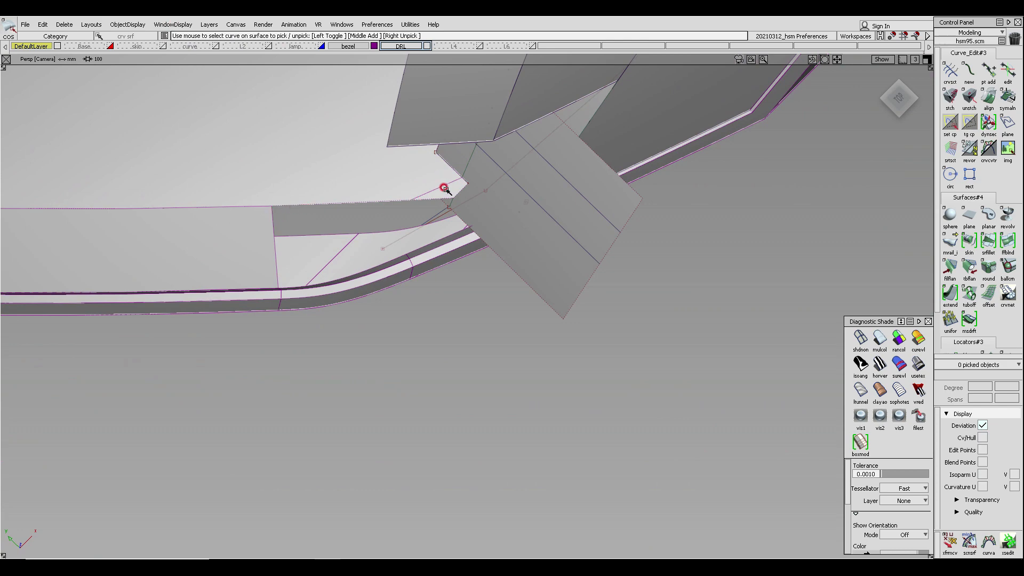
- Align the end of the duplicated corner curve to the draft surface's boundary at the inner corner
left_click_drag(445, 188, 553, 279, "alt+shift")
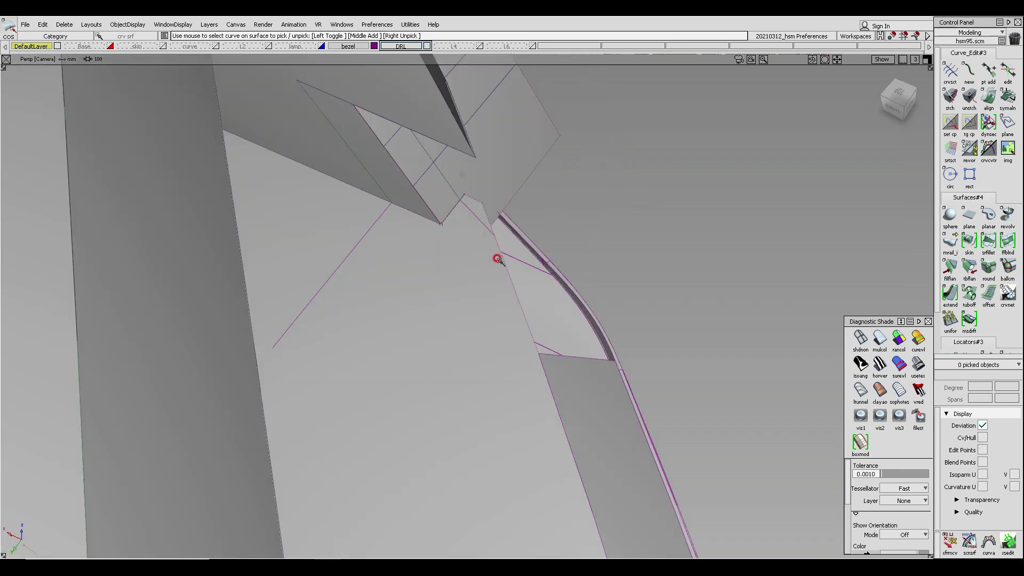
left_click_drag(497, 259, 506, 227, "alt+shift")
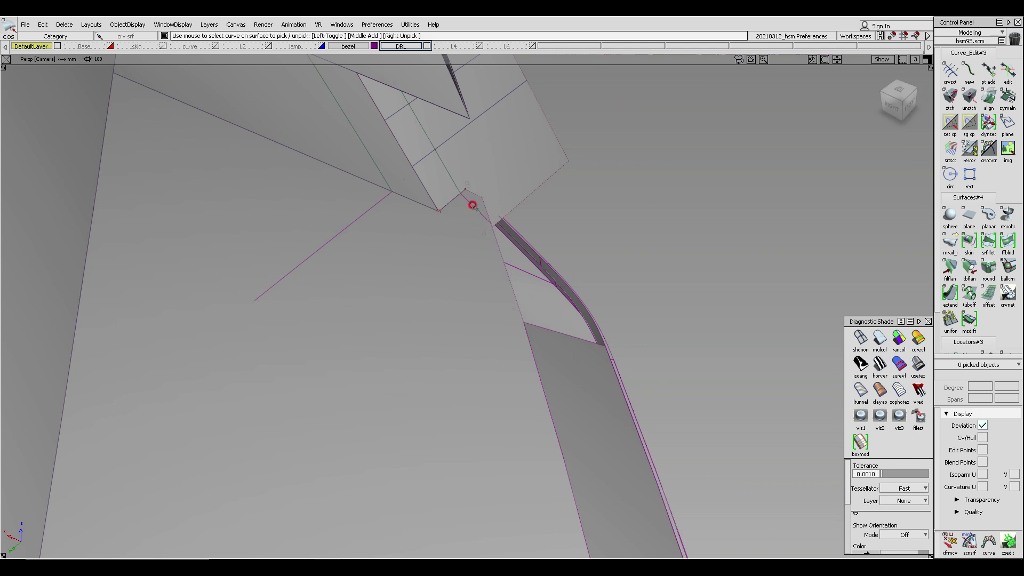
left_click_drag(472, 205, 458, 201, "ctrl+shift")
left_click(461, 194)
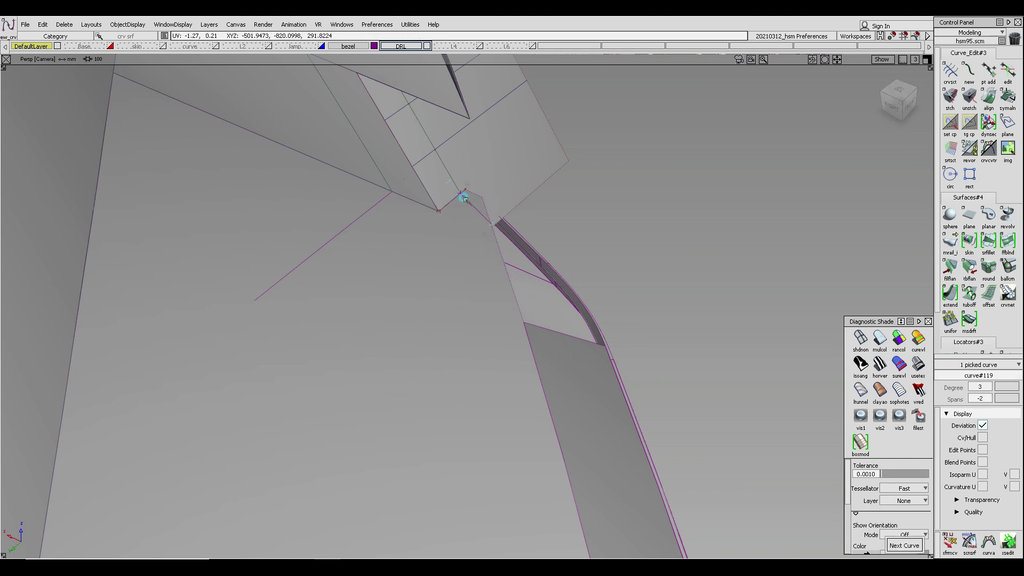
left_click(524, 321)
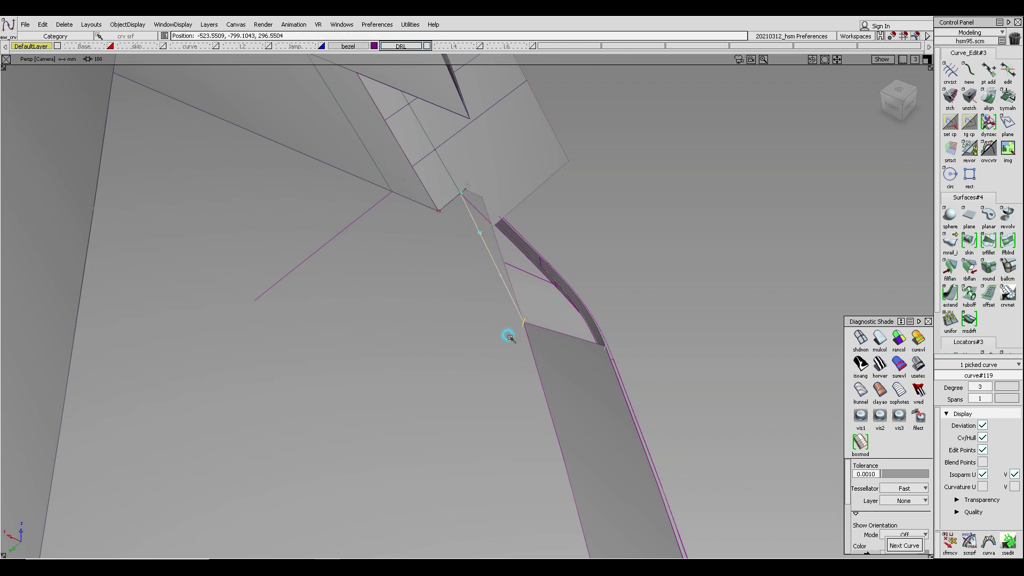
left_click_drag(485, 196, 187, 233, "alt+shift")
left_click(435, 120, "ctrl+shift")
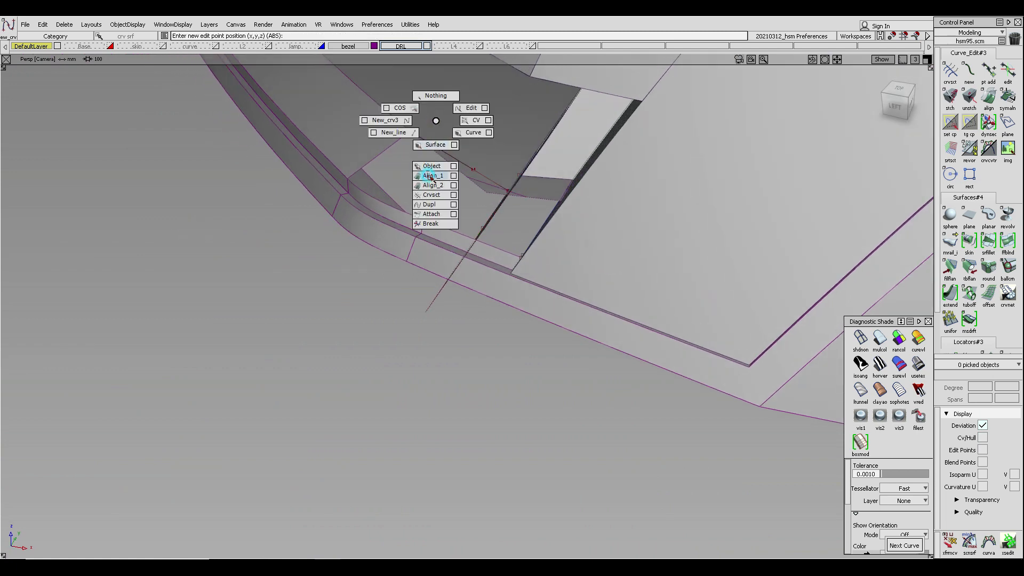
left_click(431, 177)
left_click(426, 138)
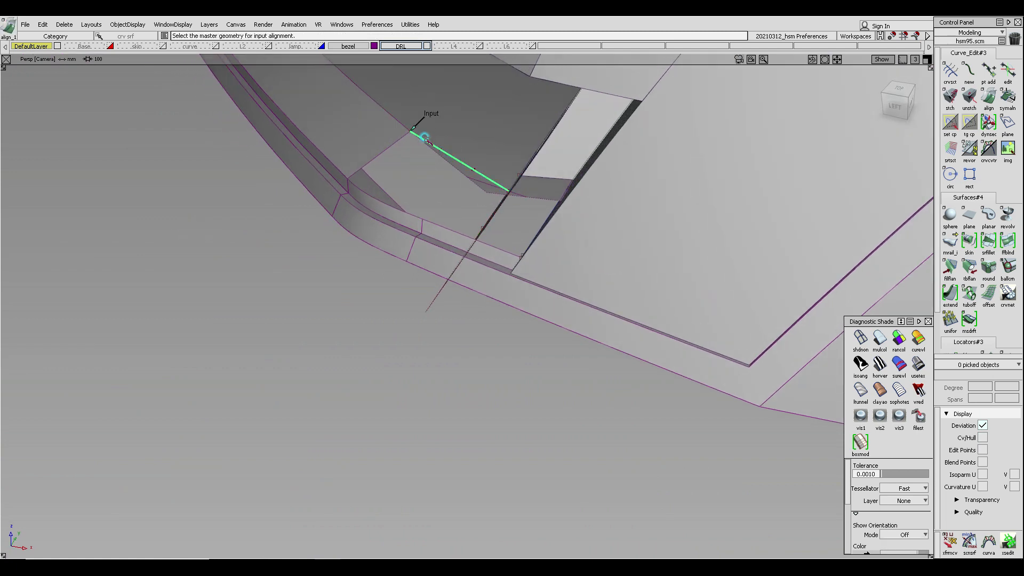
left_click(400, 120)
left_click(414, 131)
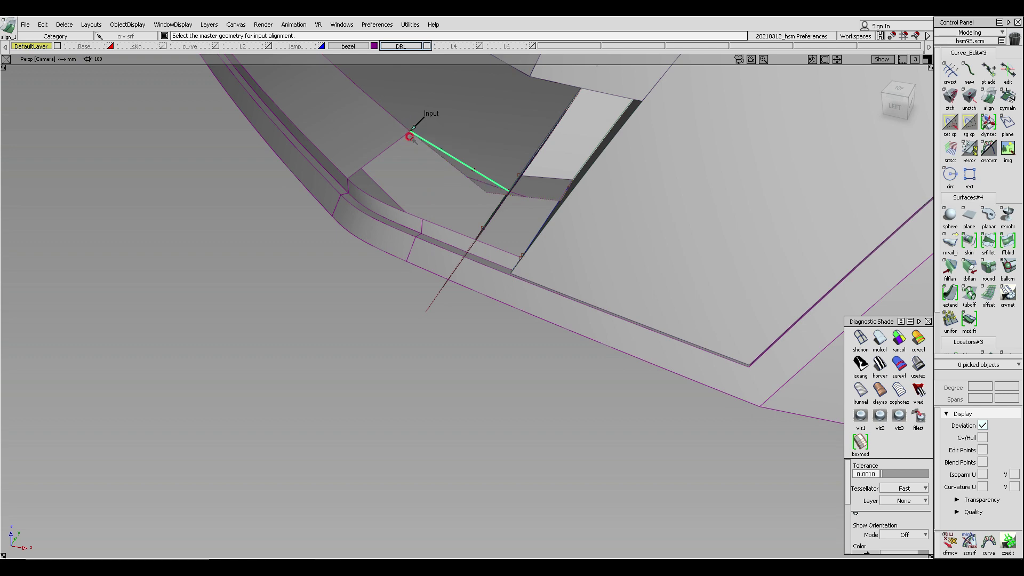
left_click(489, 179)
left_click(518, 191)
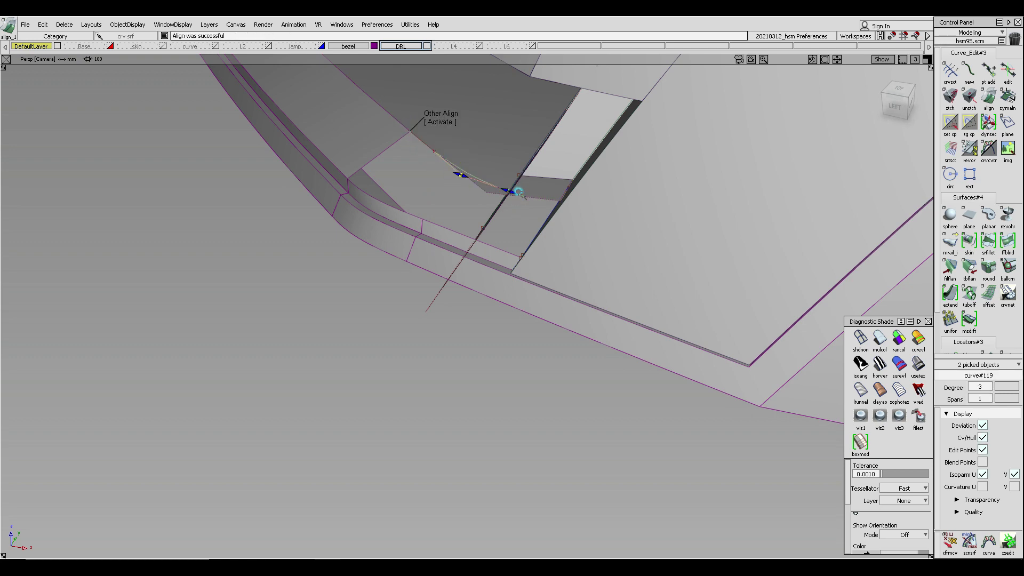
left_click(457, 172)
- Reshape the duplicated curve in the top view by moving its CVs to follow the draft surface corner
right_click(469, 140, "ctrl+shift")
right_click_drag(471, 177, 470, 187, "ctrl+shift")
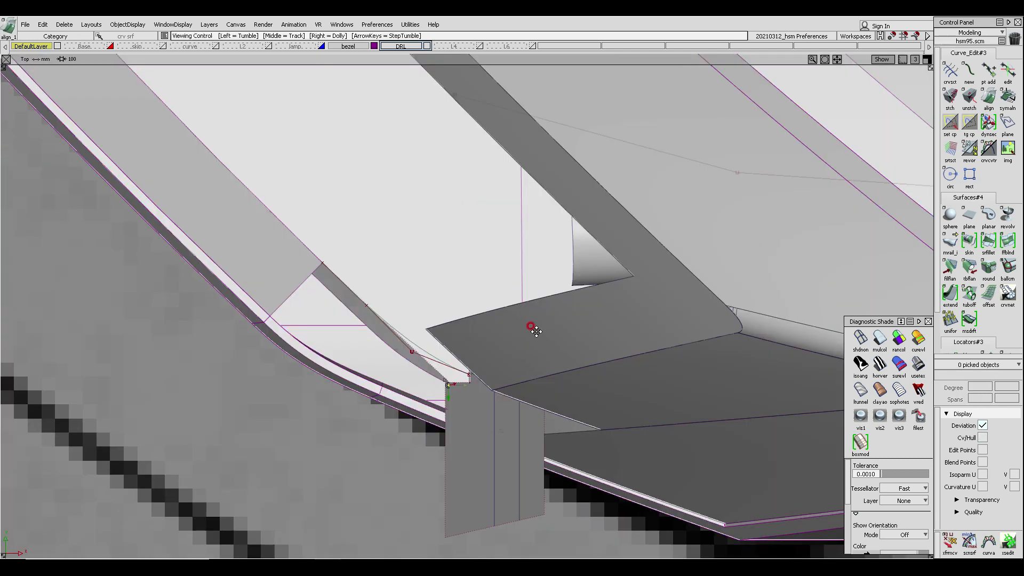
middle_click_drag(532, 325, 586, 258, "alt+shift")
right_click_drag(586, 258, 434, 339, "alt+shift")
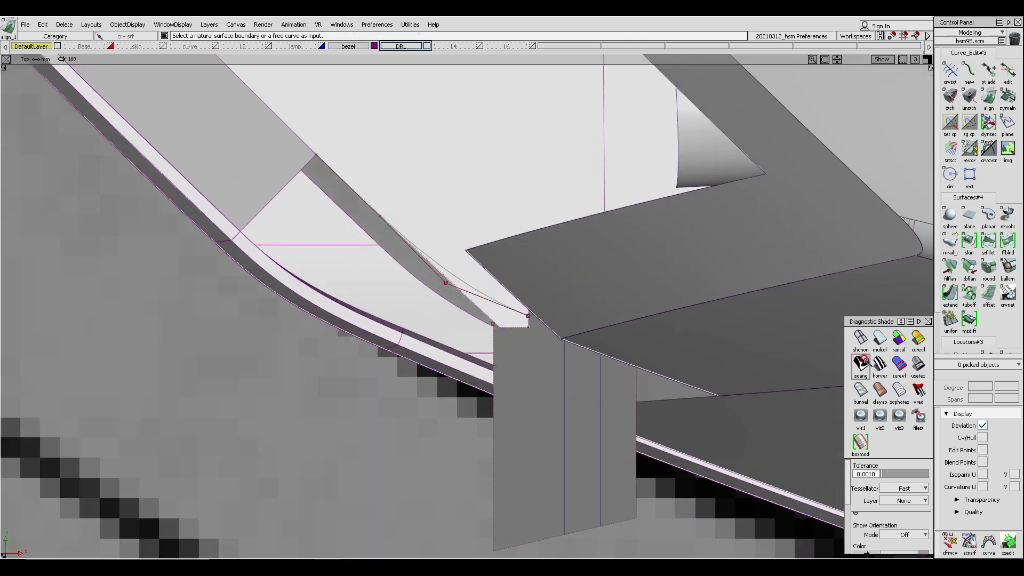
left_click_drag(377, 214, 384, 229, "ctrl+shift")
left_click(407, 242)
middle_click_drag(434, 247, 454, 215, "ctrl+shift")
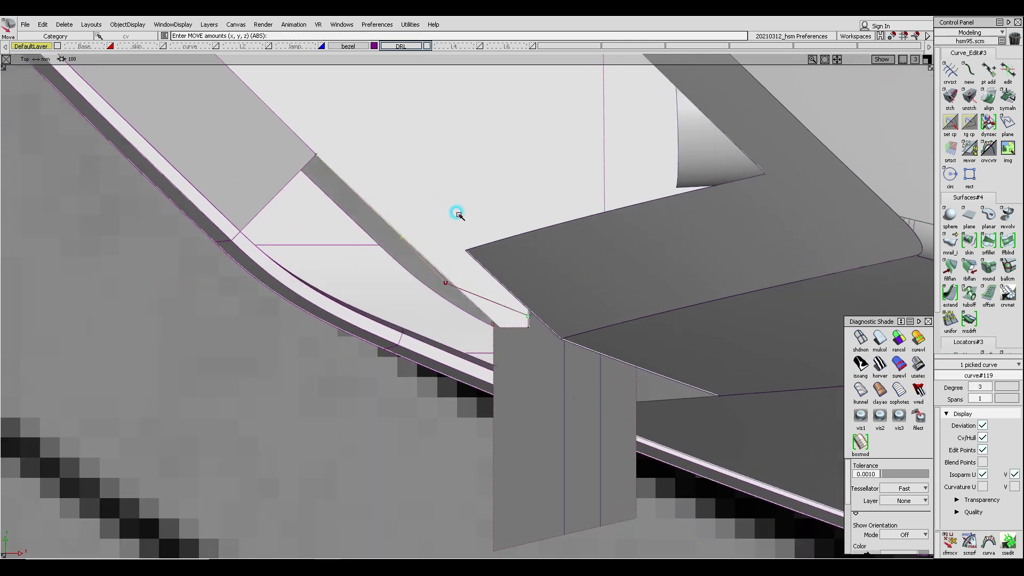
left_click_drag(463, 227, 458, 267)
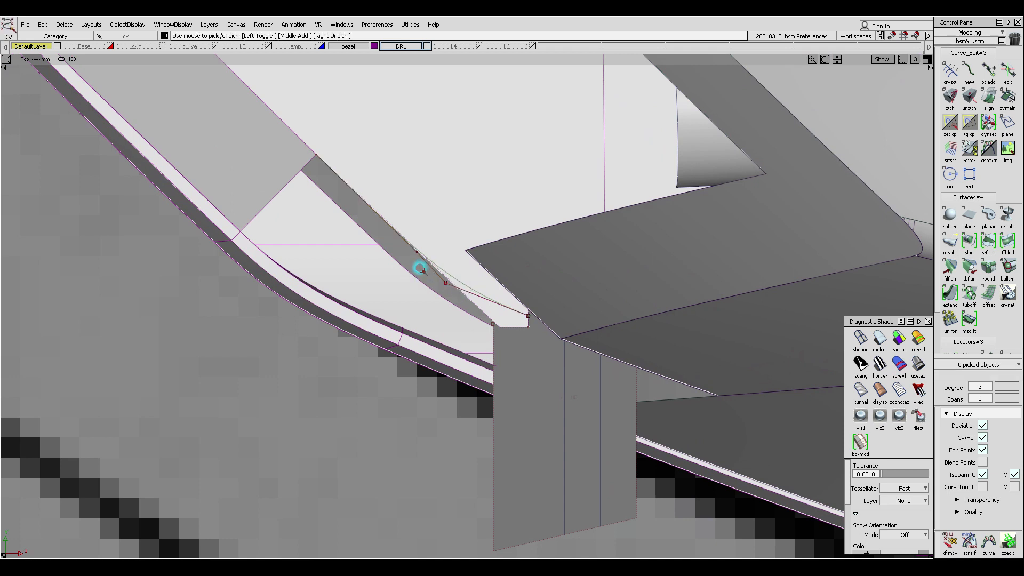
left_click_drag(386, 222, 466, 311)
middle_click_drag(443, 258, 431, 204, "ctrl+shift")
left_click_drag(452, 218, 508, 276)
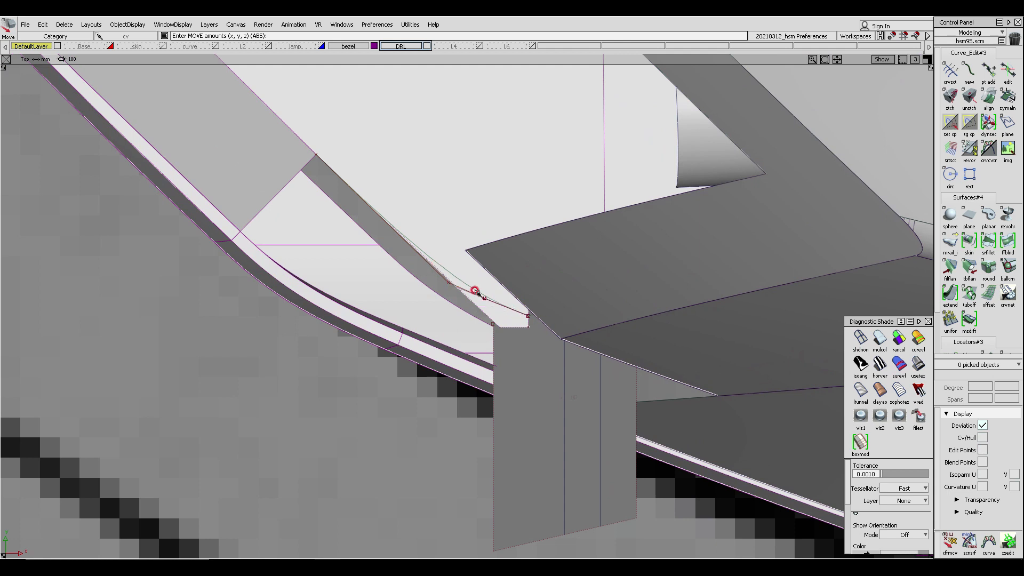
- Project the reshaped curve onto the draft surface along the view direction
left_click_drag(425, 261, 424, 167, "ctrl+shift")
left_click(433, 180)
middle_click_drag(432, 139, 431, 139, "ctrl+shift")
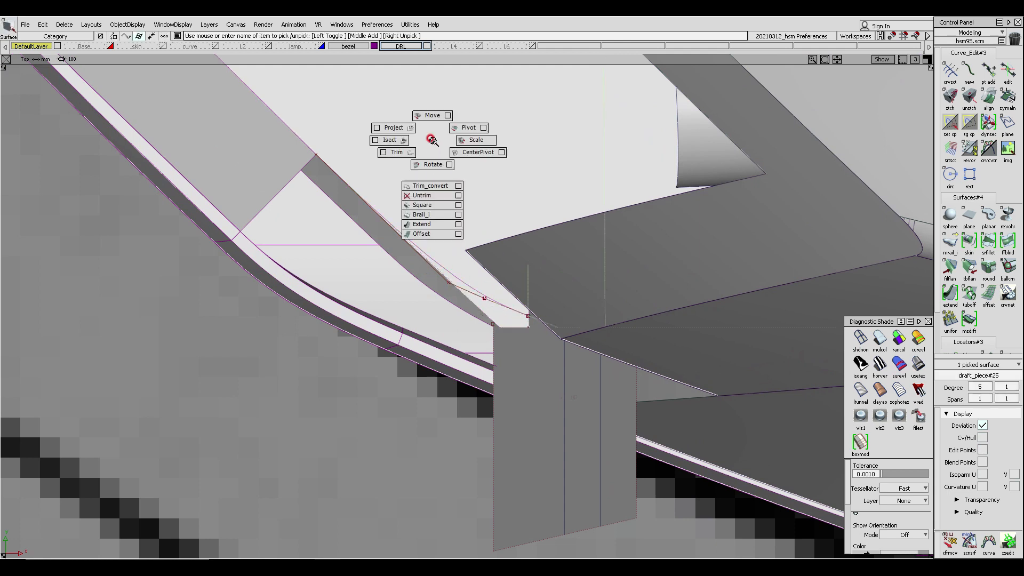
middle_click_drag(426, 196, 436, 188, "ctrl+shift")
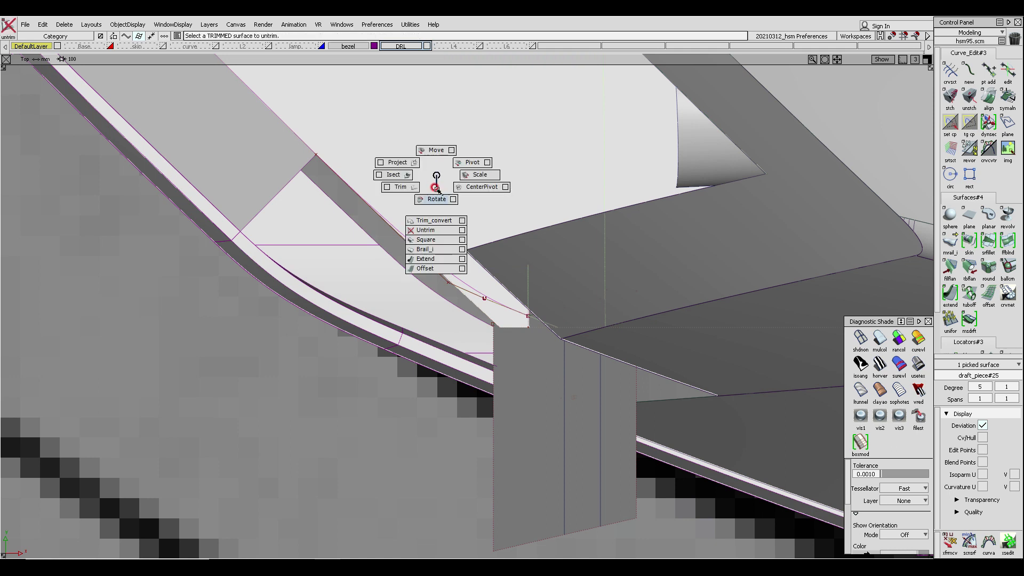
middle_click_drag(430, 231, 431, 231, "ctrl+shift")
left_click_drag(448, 272, 446, 221, "ctrl+shift")
middle_click_drag(446, 224, 421, 208, "ctrl+shift")
left_click(423, 258)
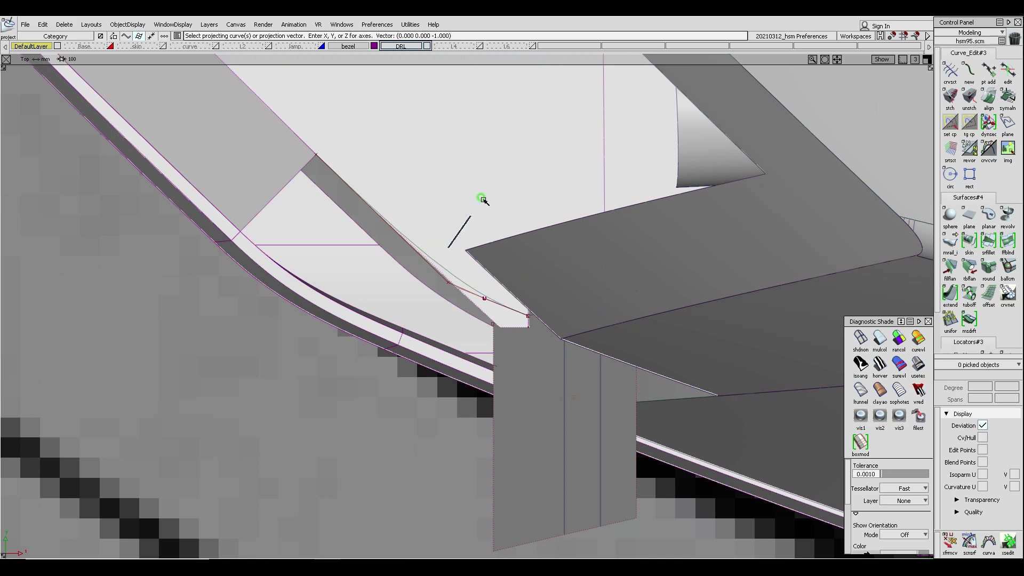
right_click_drag(482, 198, 484, 195, "ctrl+shift")
left_click_drag(450, 247, 774, 233, "alt+shift")
left_click_drag(558, 231, 357, 234, "alt+shift")
left_click(369, 236)
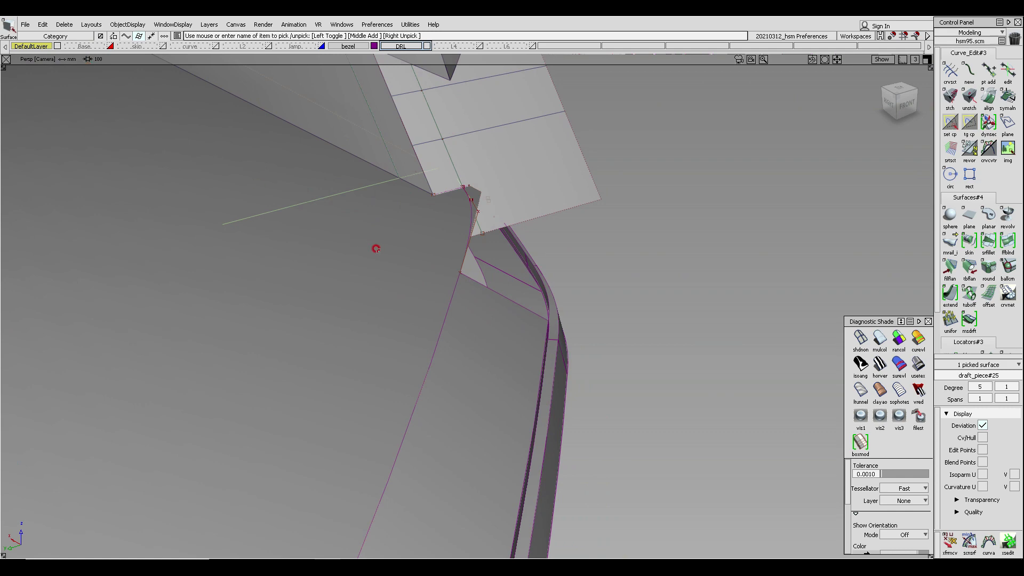
left_click_drag(376, 249, 378, 206, "alt+shift")
right_click_drag(378, 210, 376, 257, "ctrl+shift")
middle_click_drag(414, 287, 343, 276, "ctrl+shift")
right_click_drag(344, 276, 452, 152, "ctrl+shift")
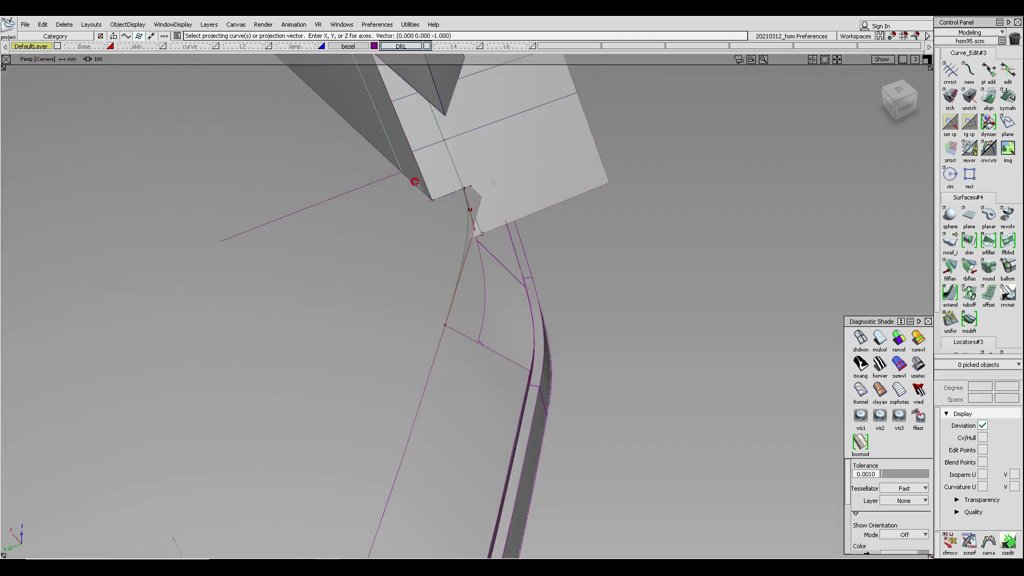
left_click(433, 215)
left_click_drag(420, 254, 411, 243, "alt+shift")
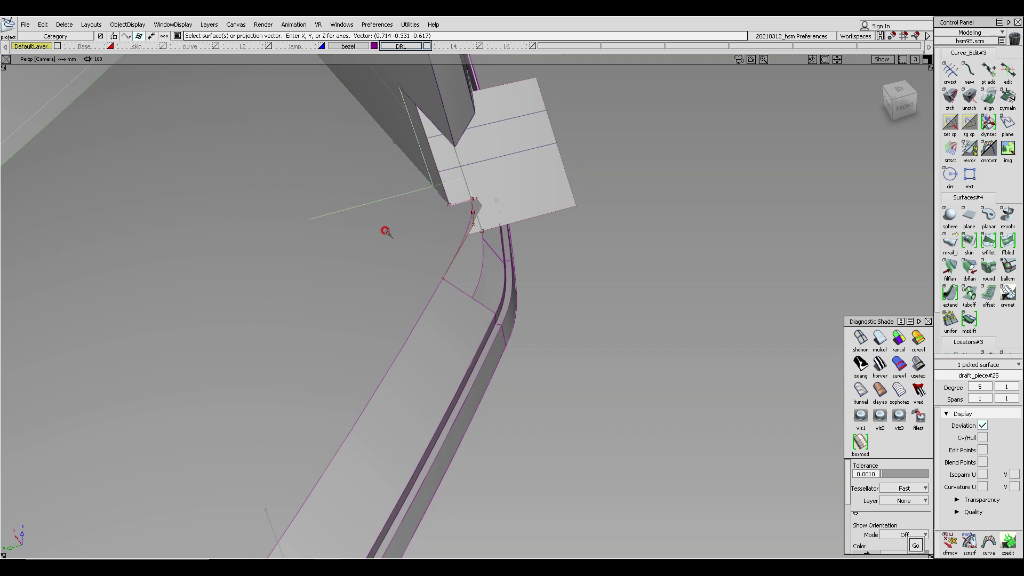
- Try to trim the draft surface at the inner corner with the projected curve
left_click_drag(377, 203, 355, 178, "ctrl+shift")
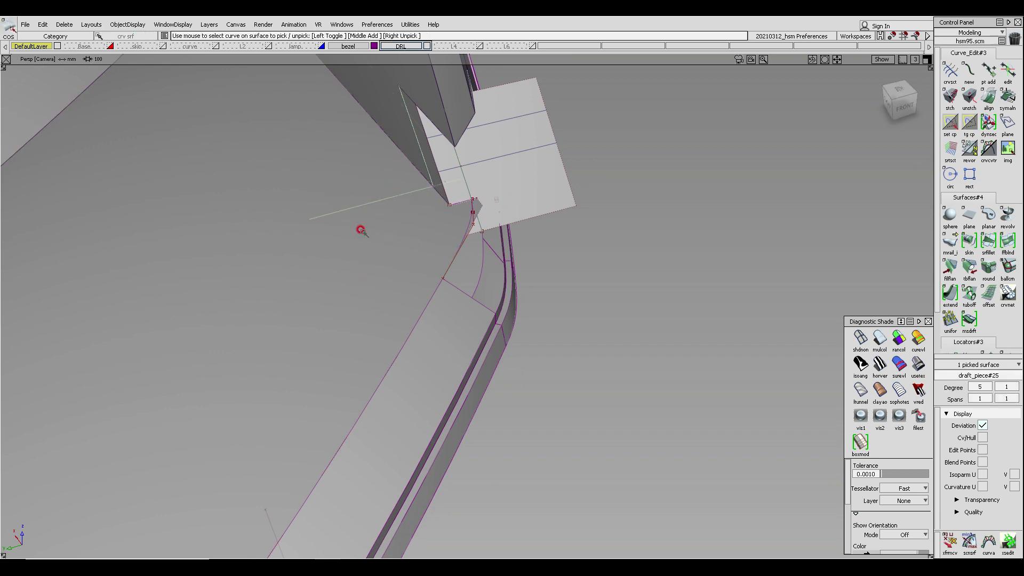
left_click_drag(432, 229, 352, 216, "alt+shift")
right_click_drag(386, 181, 376, 204, "ctrl+shift")
left_click(329, 202)
right_click(330, 202)
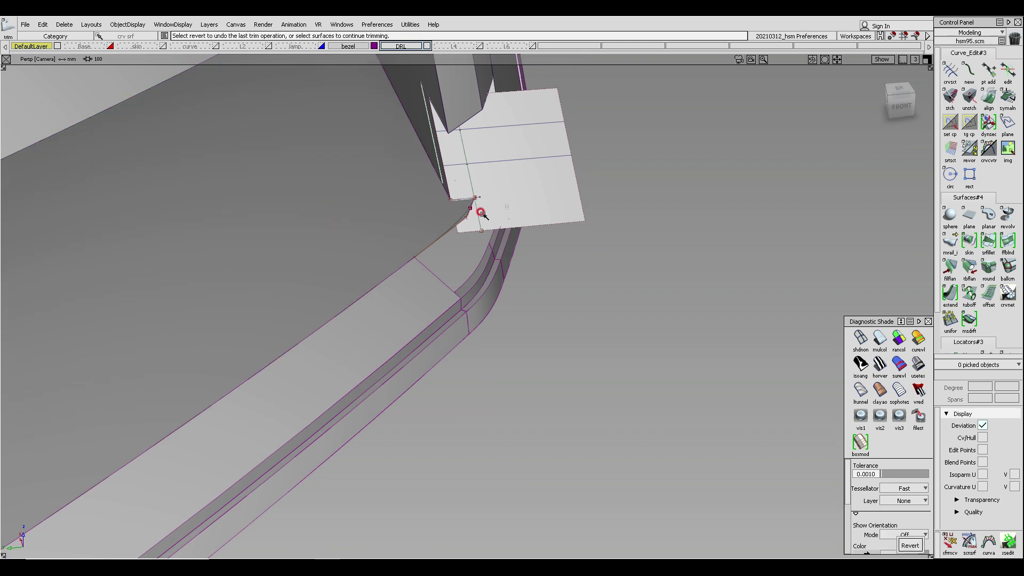
left_click_drag(481, 213, 472, 273, "alt+shift")
key("ctrl+z")
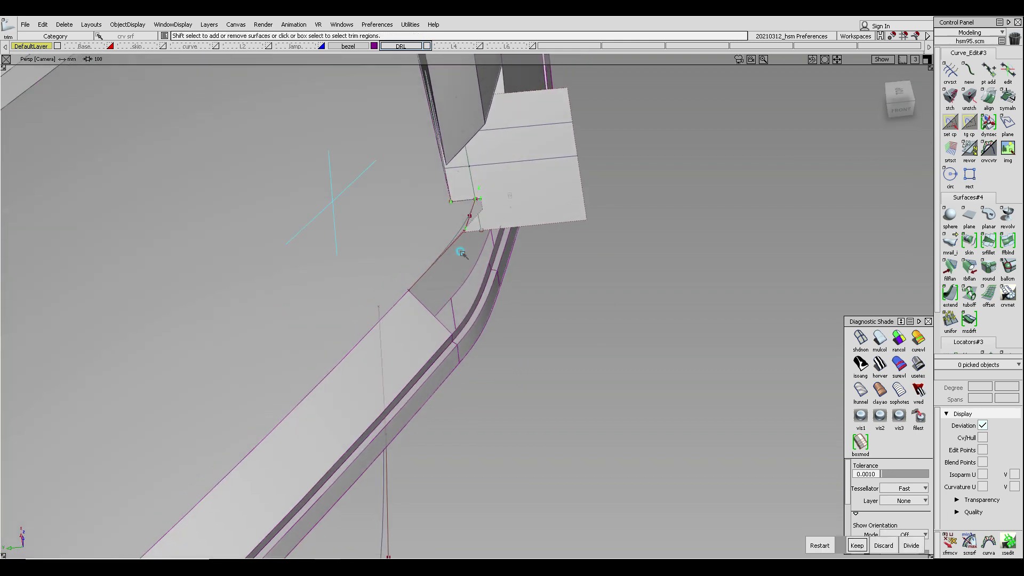
key("ctrl+z")
- Extend the draft surface's V=0 edge toward the corner with the Extend tool
left_click_drag(412, 237, 410, 266, "ctrl+shift")
left_click(412, 295)
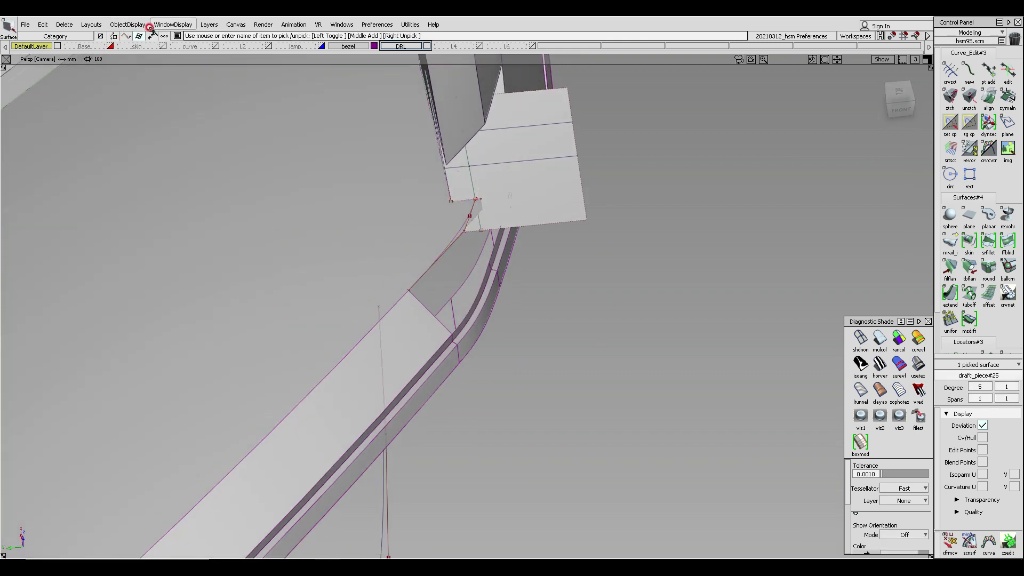
right_click_drag(312, 279, 321, 227, "alt+shift")
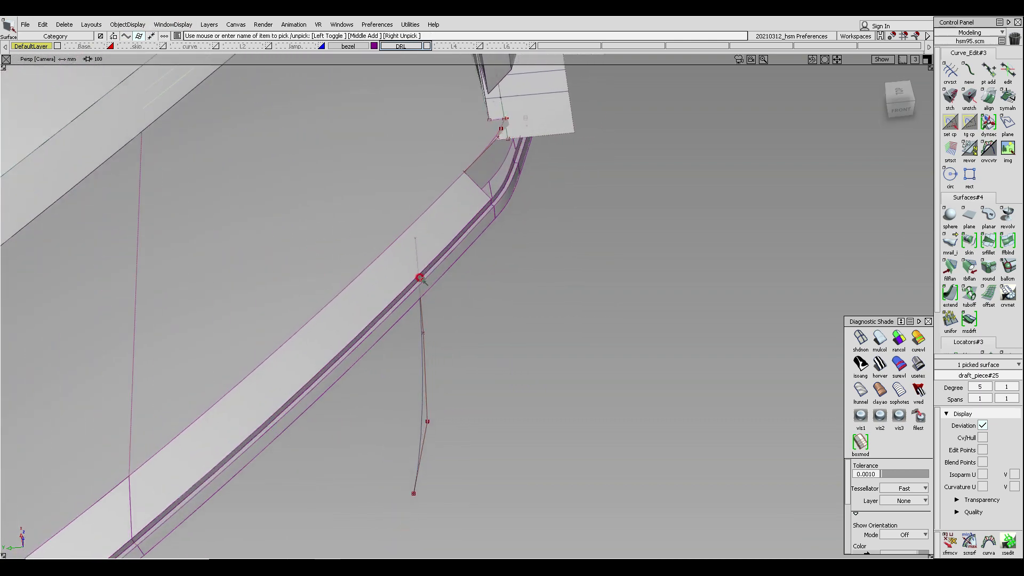
left_click_drag(418, 276, 891, 298, "ctrl+shift")
left_click(951, 298)
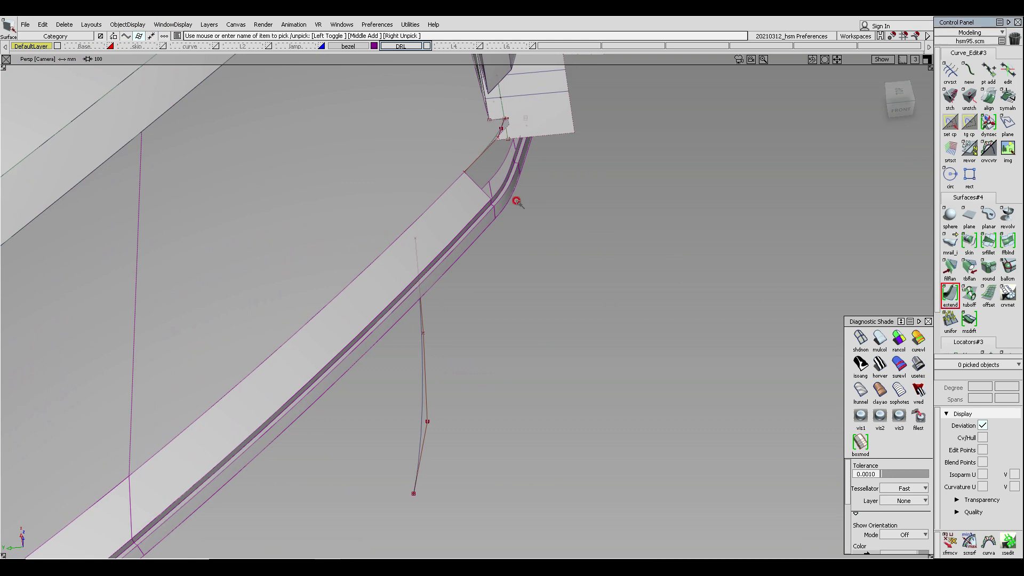
left_click(428, 205)
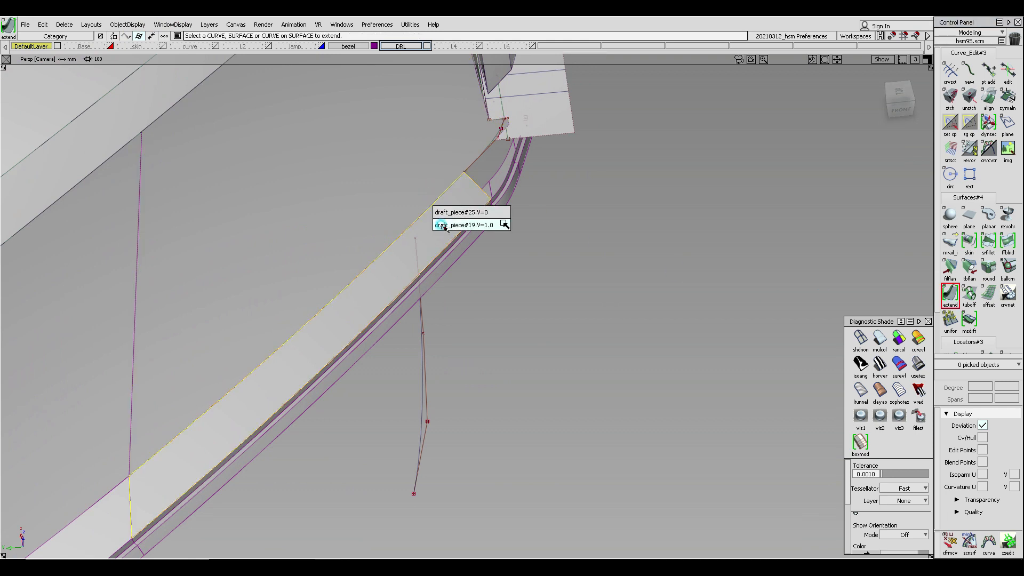
left_click(441, 212)
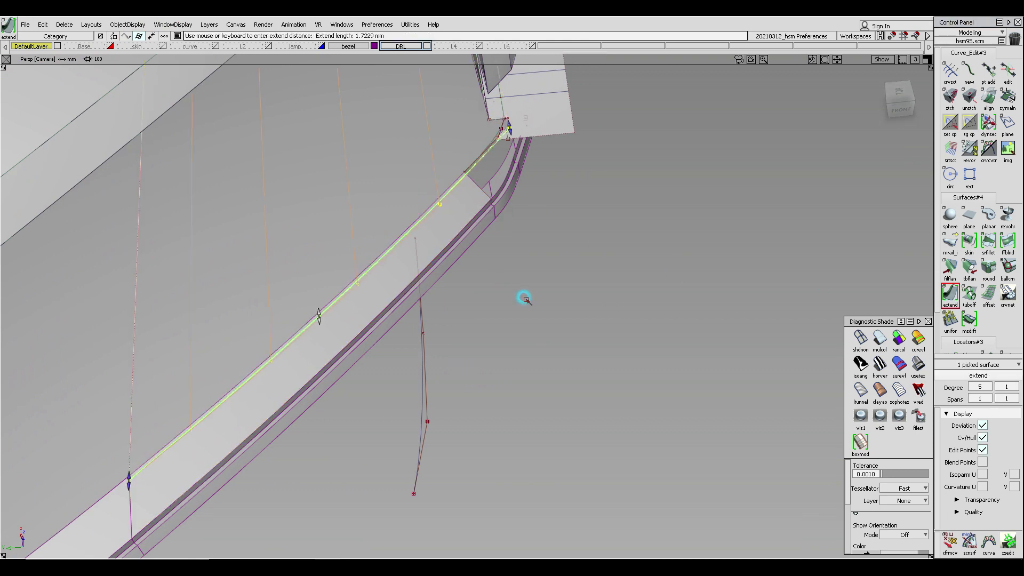
left_click(526, 294)
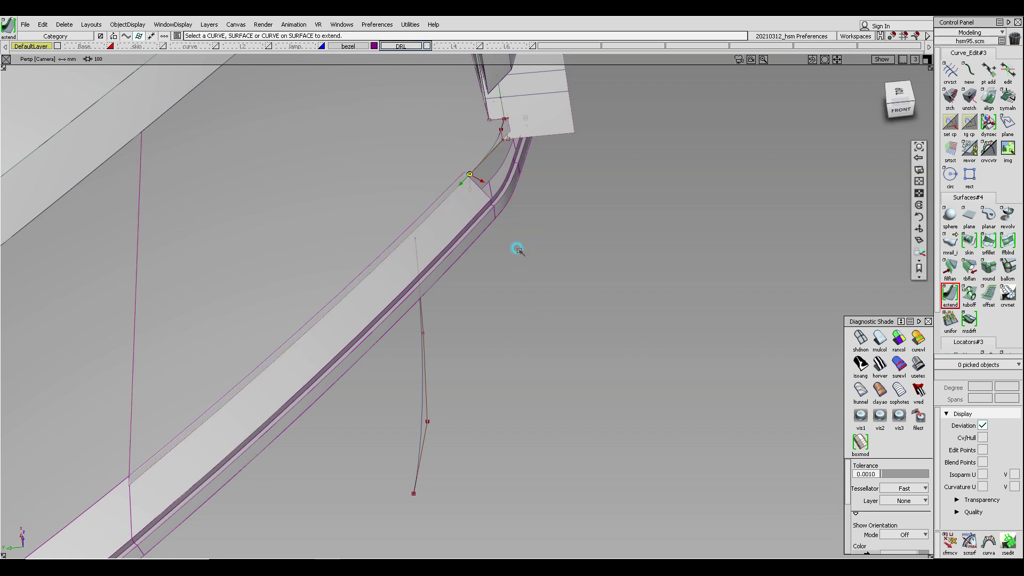
- Move the duplicated curve's end CV onto the extended edge of the draft surface
right_click_drag(516, 247, 517, 206, "alt+shift")
left_click_drag(516, 206, 478, 234, "alt+shift")
left_click_drag(470, 94, 479, 123, "ctrl+shift")
left_click(489, 157)
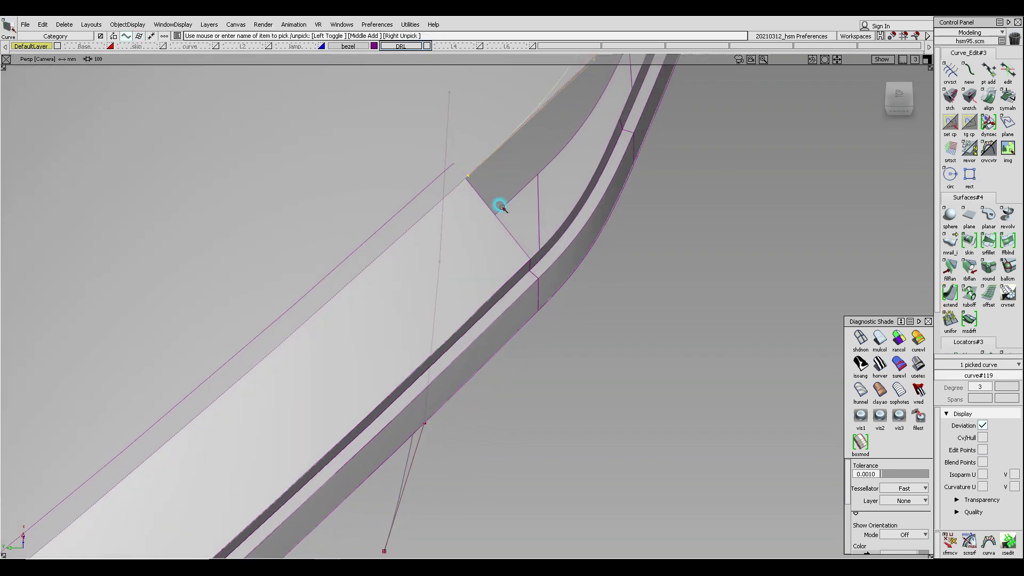
left_click_drag(500, 206, 366, 169, "alt+shift")
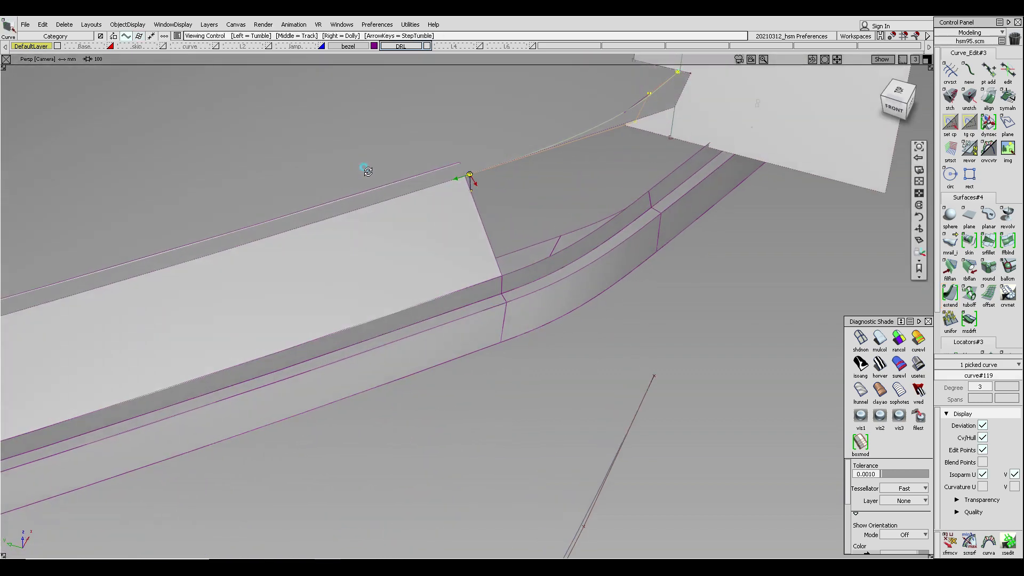
left_click(65, 24)
left_click(101, 47)
left_click(457, 320)
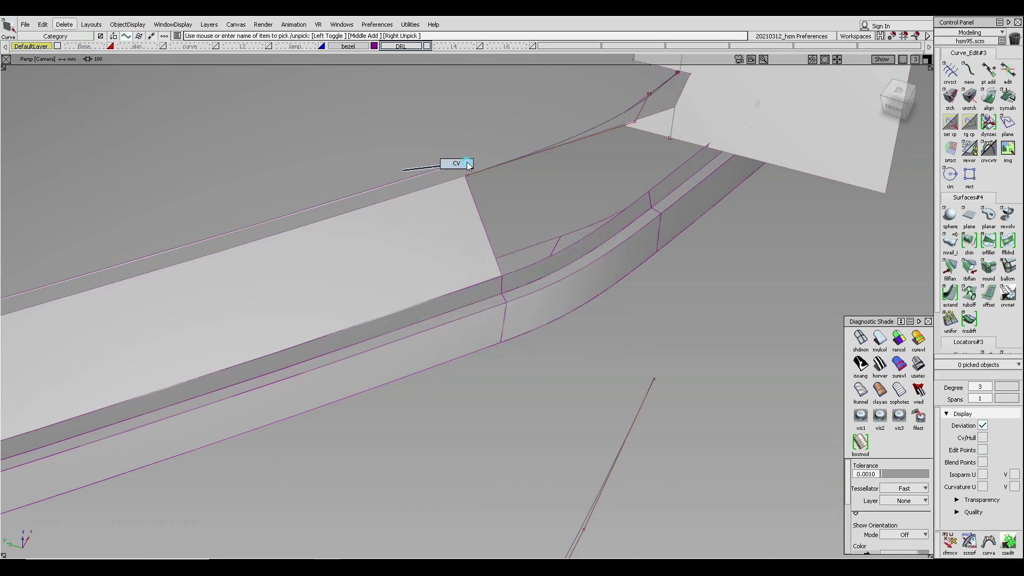
left_click_drag(467, 162, 470, 163, "ctrl+shift")
left_click_drag(487, 161, 440, 210)
right_click_drag(461, 217, 458, 181, "ctrl+shift")
left_click_drag(450, 162, 531, 147, "ctrl+alt")
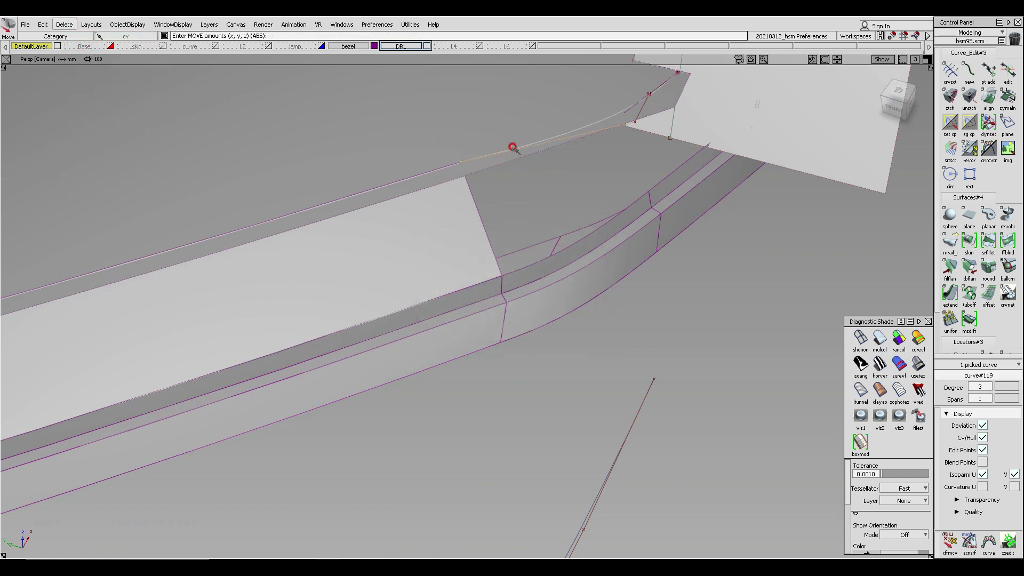
- Align the curve's end to the extended draft surface boundary
left_click_drag(478, 116, 478, 130, "ctrl+shift")
left_click_drag(482, 170, 482, 169, "ctrl+shift")
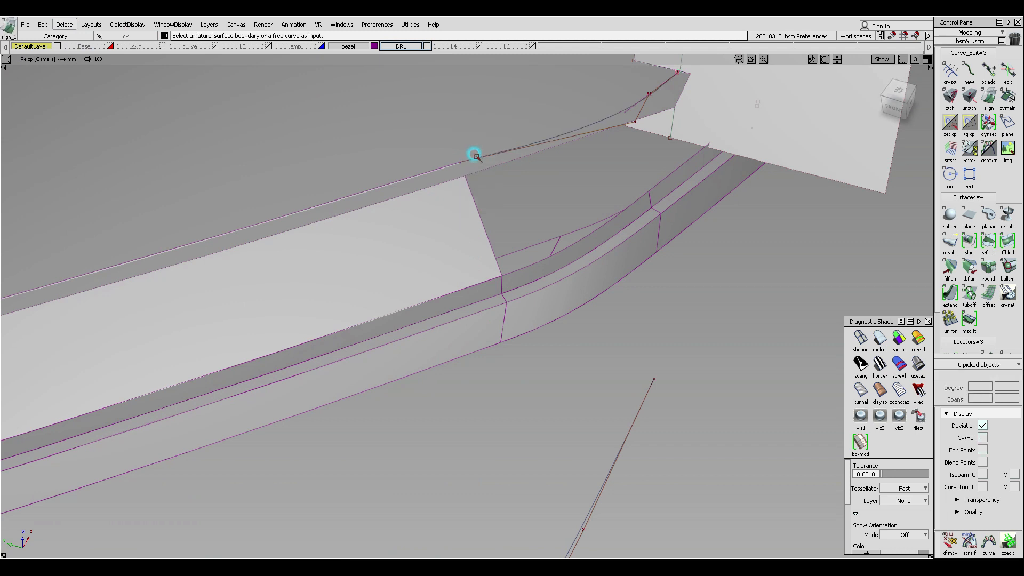
left_click(451, 165)
left_click(448, 167)
middle_click_drag(532, 142, 488, 127, "alt+shift")
right_click_drag(488, 118, 488, 166, "ctrl+shift")
- Try to project the curve onto the draft surface along the top view direction
left_click(302, 142)
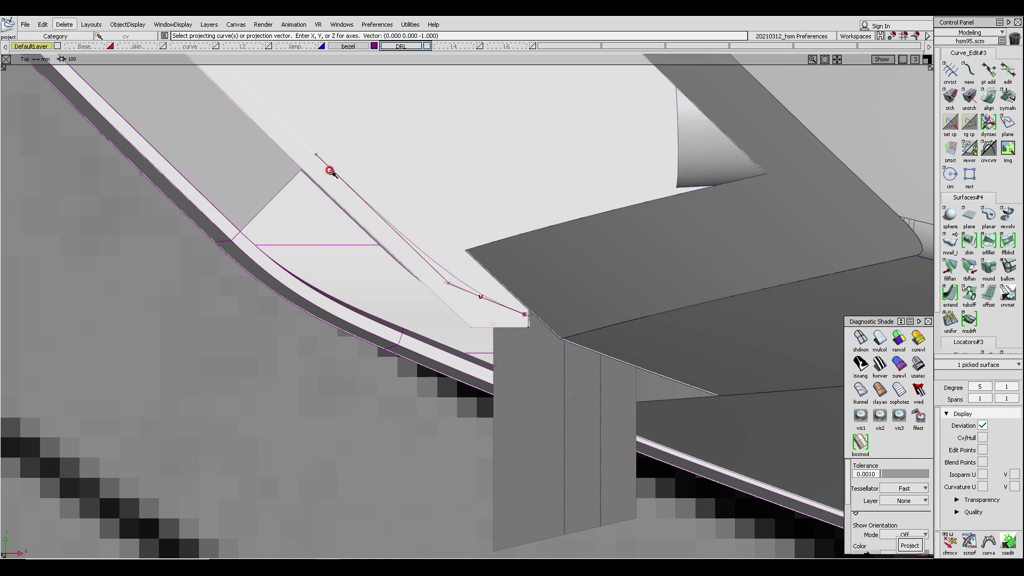
left_click(331, 170)
key("space")
right_click_drag(373, 201, 384, 165, "ctrl+shift")
left_click_drag(384, 166, 377, 219, "alt+shift")
mouse_move(377, 218)
right_mouse_down("alt+shift")
mouse_move(380, 202)
mouse_move(376, 214)
right_mouse_up("alt+shift")
key("ctrl+z")
key("ctrl+z")
key("ctrl+z")
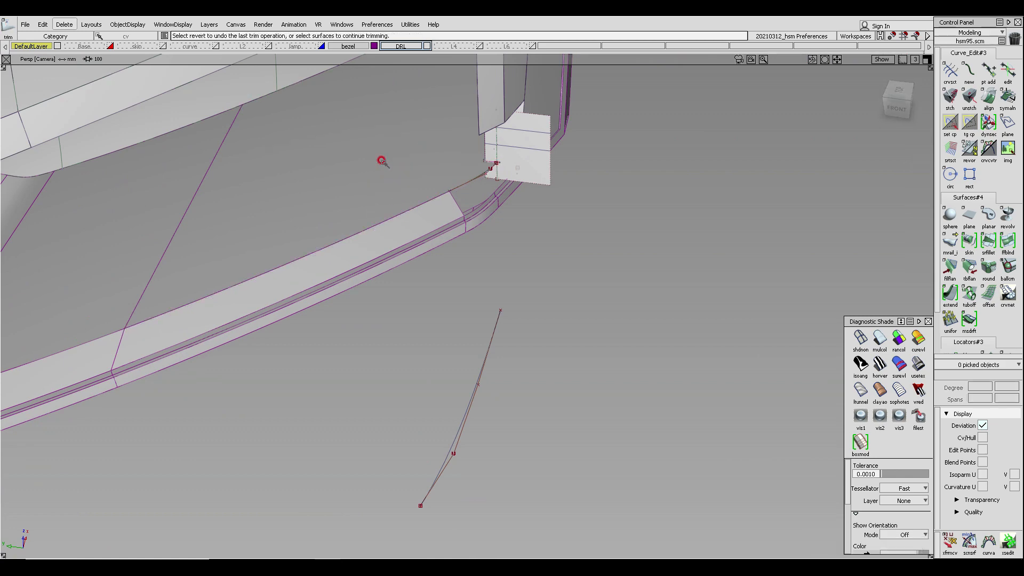
- Assign the picked duplicated curve to layer L2
left_click_drag(448, 163, 589, 152, "alt+shift")
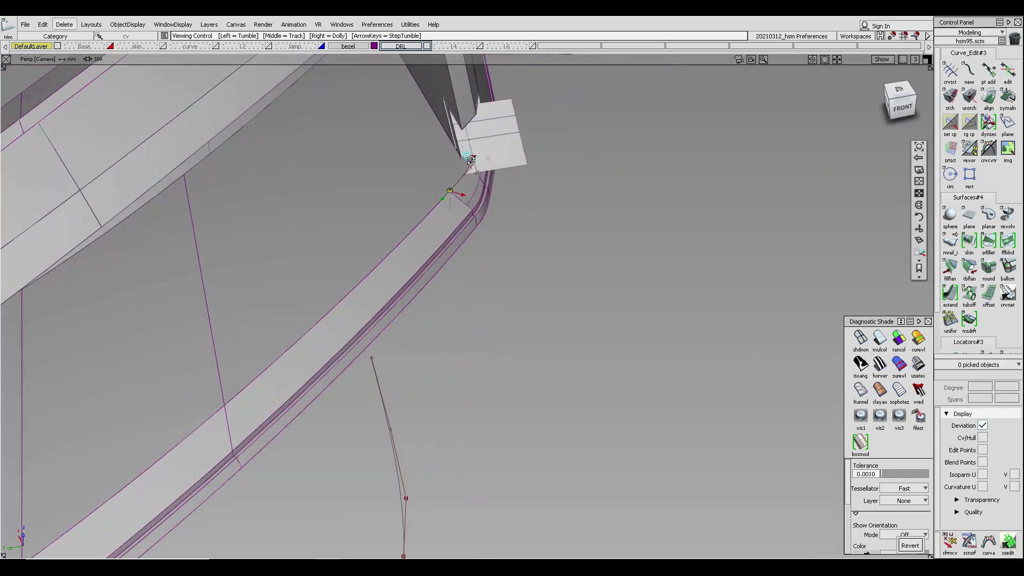
right_click_drag(470, 160, 472, 136, "alt+shift")
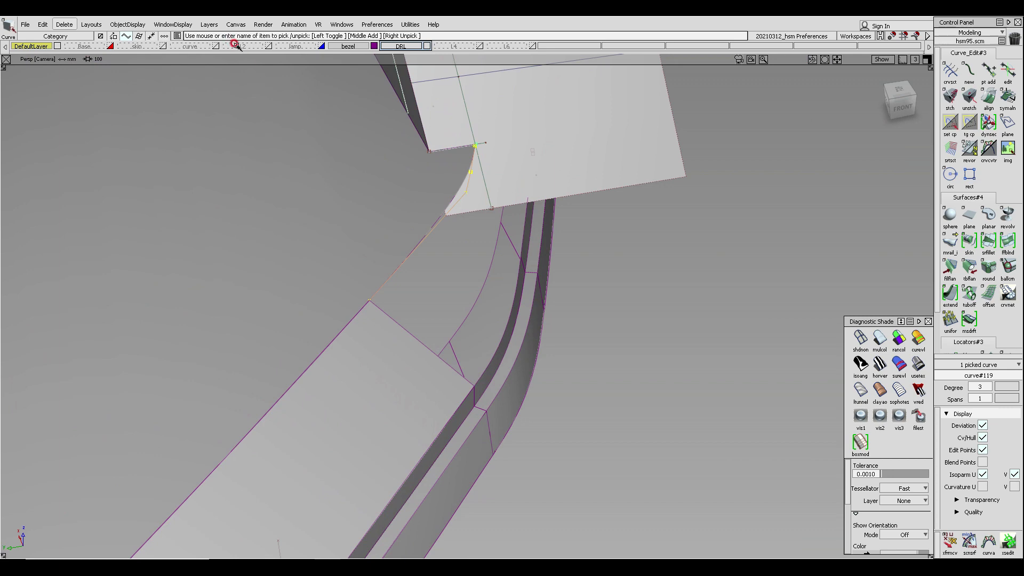
left_click_drag(235, 44, 233, 55)
left_click_drag(480, 211, 438, 231, "alt+shift")
left_click_drag(478, 181, 470, 270, "alt+shift")
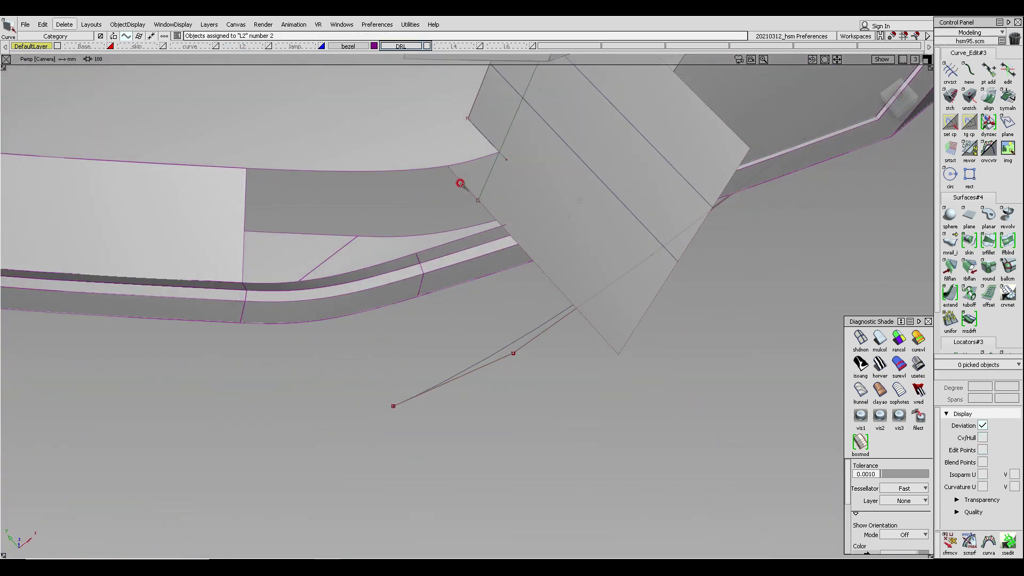
middle_click_drag(489, 153, 471, 229, "alt+shift")
left_click_drag(471, 228, 623, 37, "alt+shift")
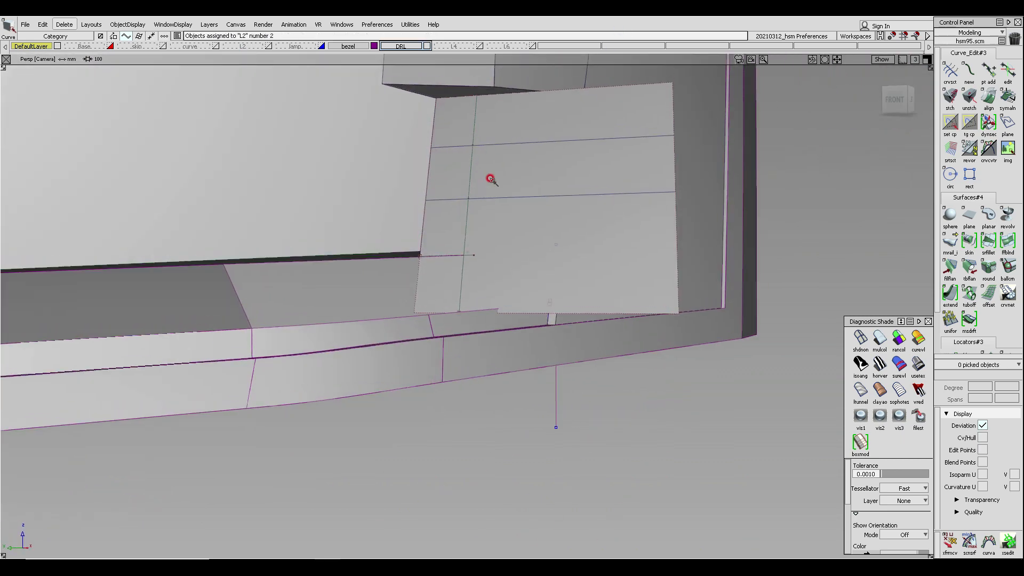
- Pick the draft surface and turn on display of its edit points and isoparms
left_click_drag(489, 178, 479, 126, "ctrl+shift")
left_click(499, 185)
left_click(1016, 270)
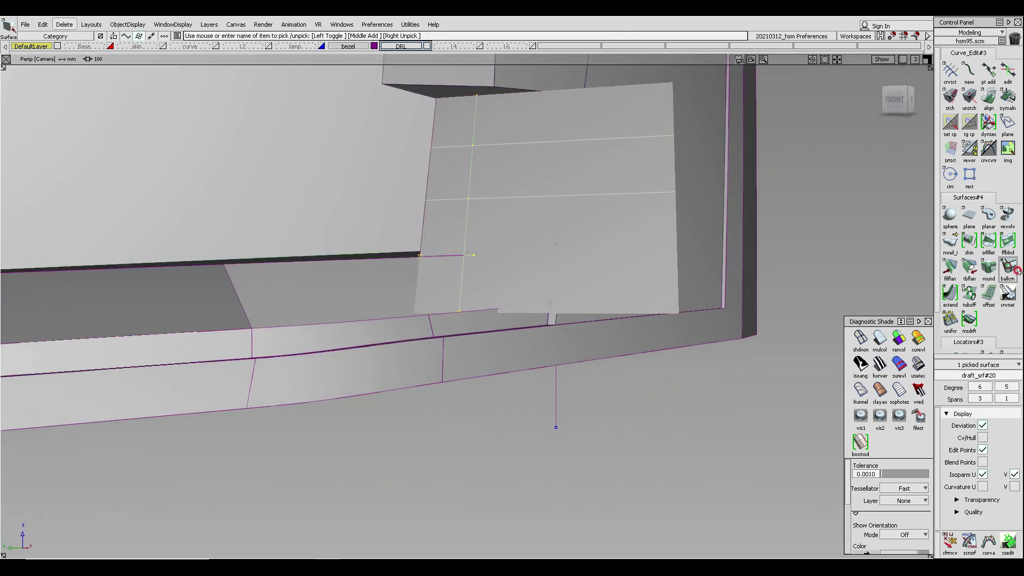
left_click(982, 451)
left_click(983, 474)
- Trim the draft surface with the projected curve, keeping the picked region
middle_click_drag(469, 177, 446, 208, "ctrl+shift")
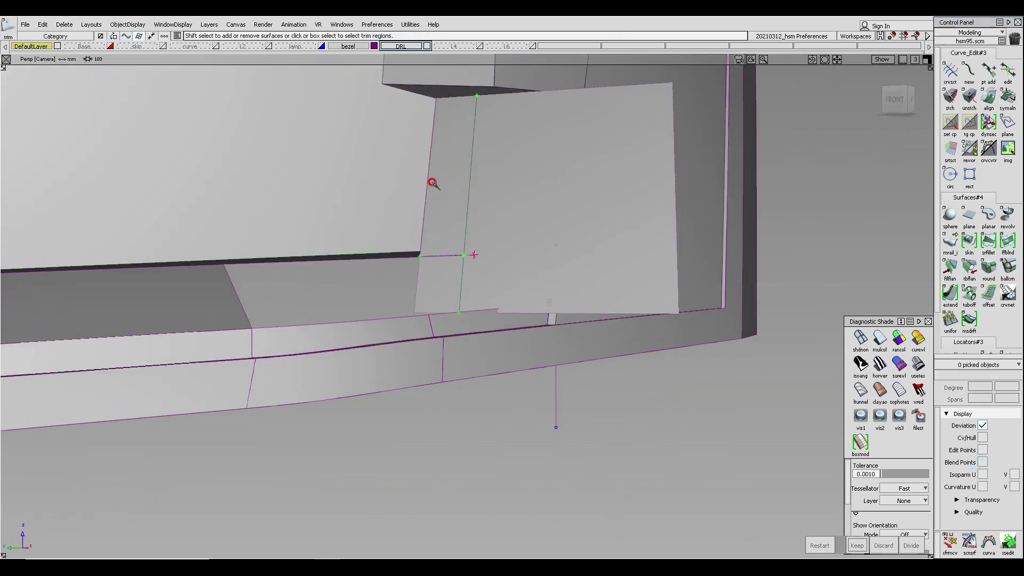
left_click(433, 183)
key("space")
- Untrim the rail surface at the inner corner
left_click_drag(496, 195, 304, 265, "alt+shift")
left_click_drag(459, 217, 556, 143, "alt+shift")
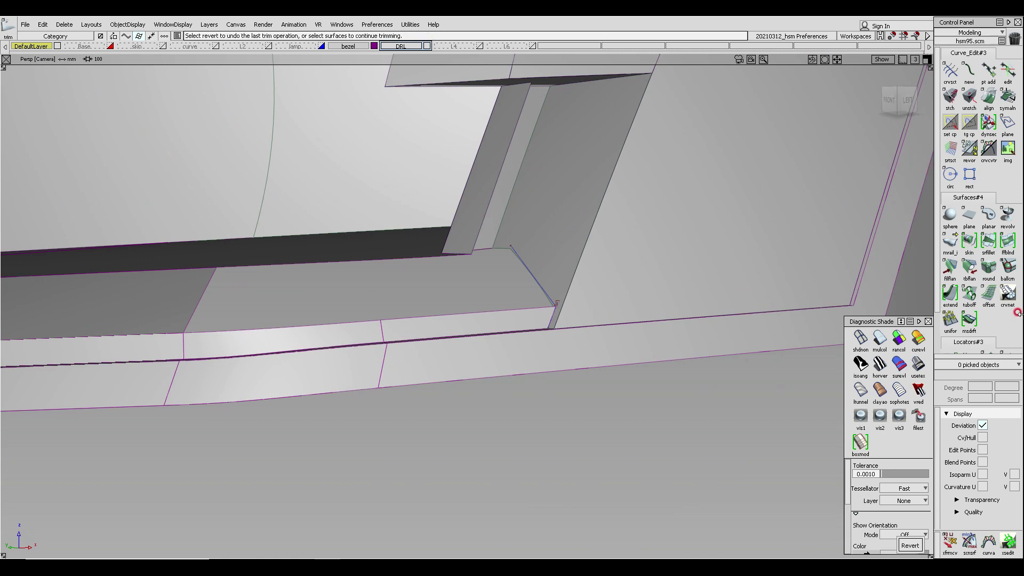
left_click_drag(694, 123, 616, 253, "alt+shift")
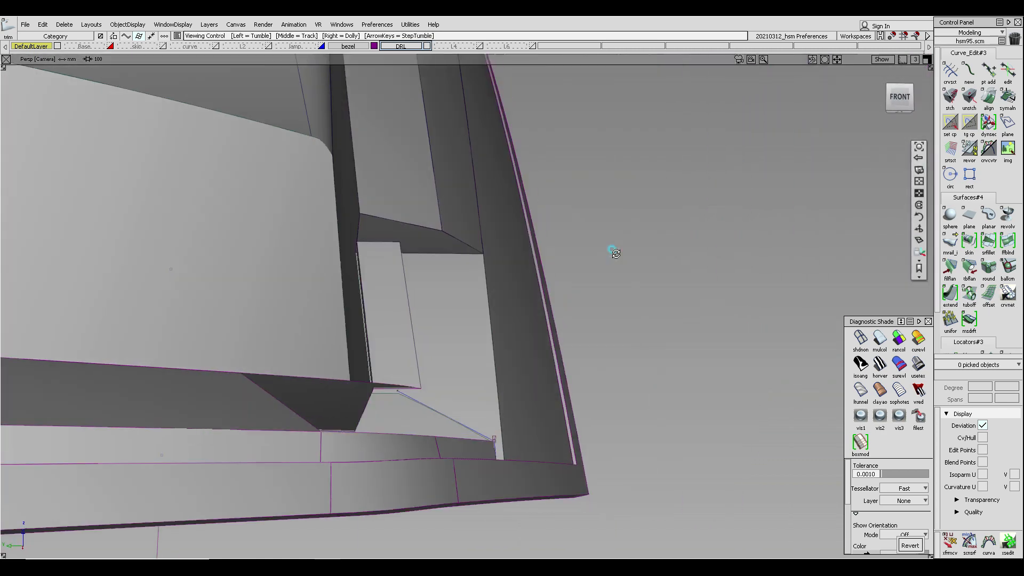
left_click_drag(502, 269, 542, 240, "alt+shift")
right_click_drag(541, 240, 526, 244, "alt+shift")
left_click_drag(526, 244, 478, 251, "alt+shift")
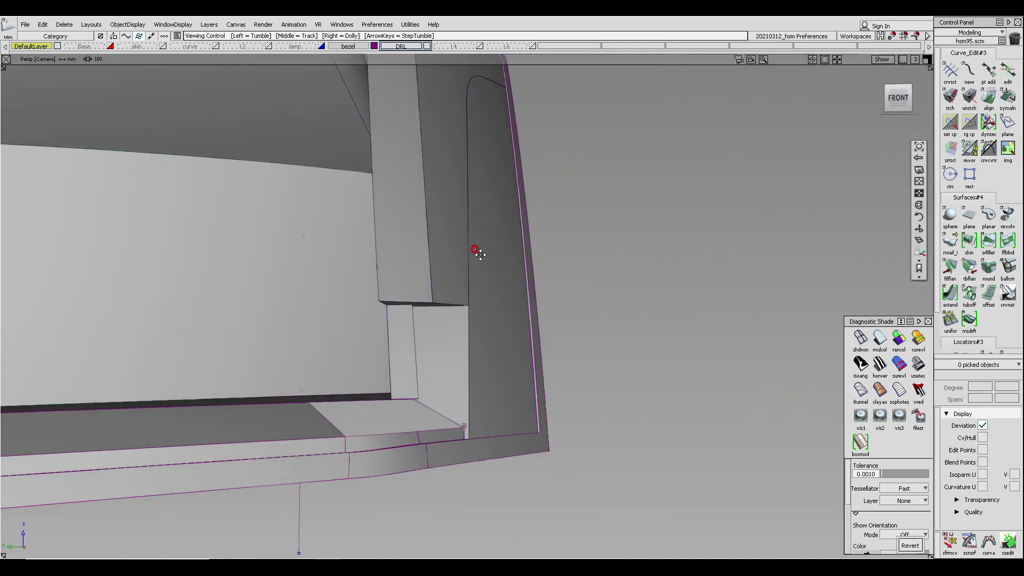
middle_click_drag(467, 207, 450, 243, "ctrl+shift")
left_click_drag(459, 315, 420, 244, "alt+shift")
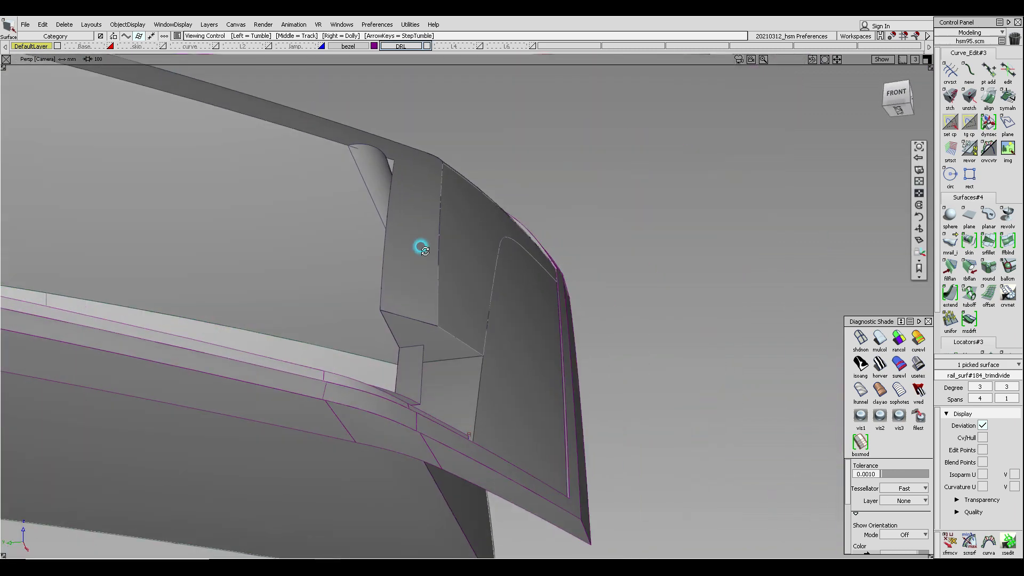
left_click(502, 322)
left_click_drag(468, 326, 446, 359, "alt+shift")
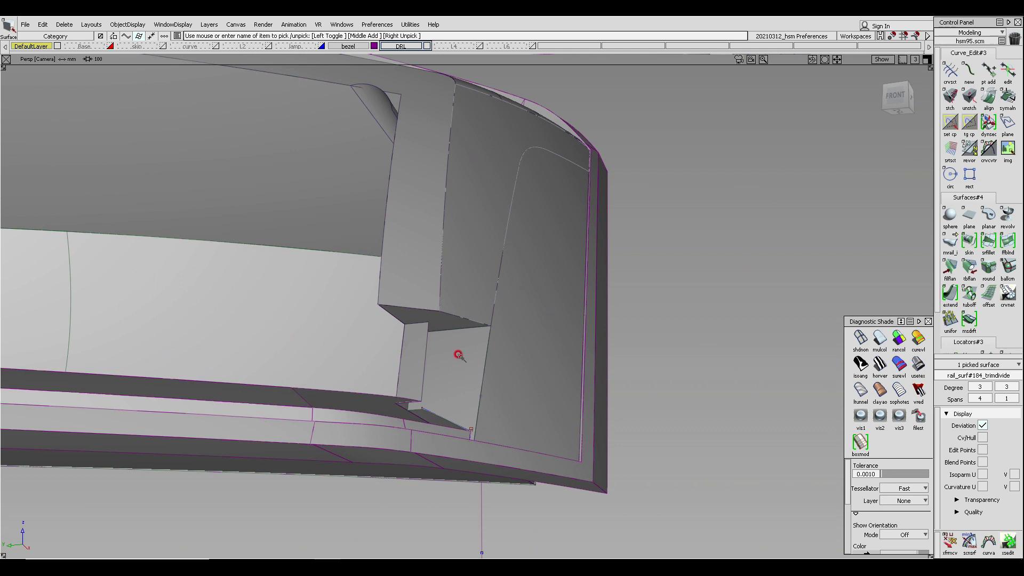
key("ctrl+v")
middle_click_drag(749, 244, 746, 303, "ctrl+shift")
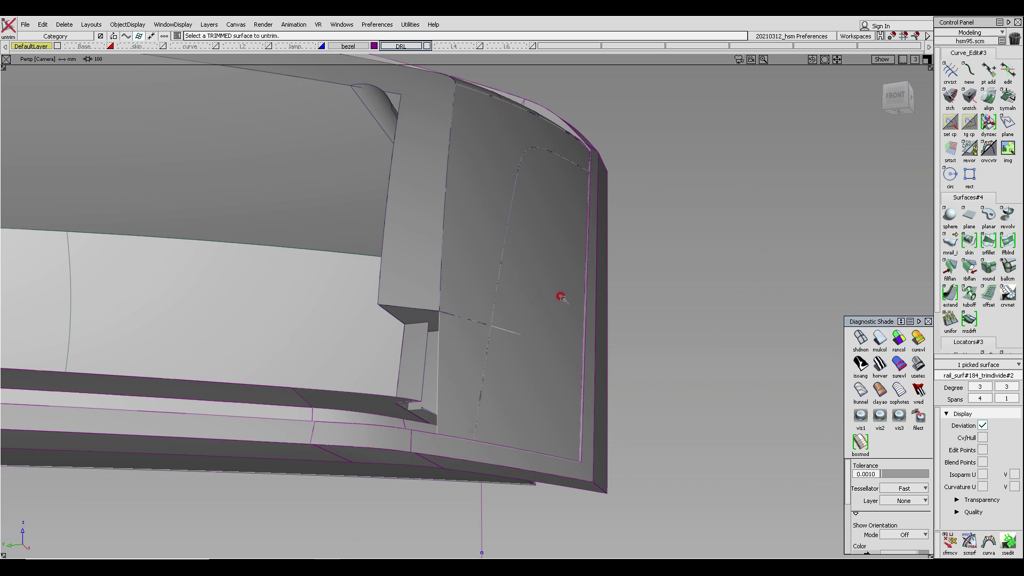
left_click_drag(560, 292, 371, 343, "alt+shift")
- Project the draft surface's V=0.0 edge onto the rail surface along the Y axis from the left view
key("F6")
middle_click_drag(507, 341, 427, 357, "alt+shift")
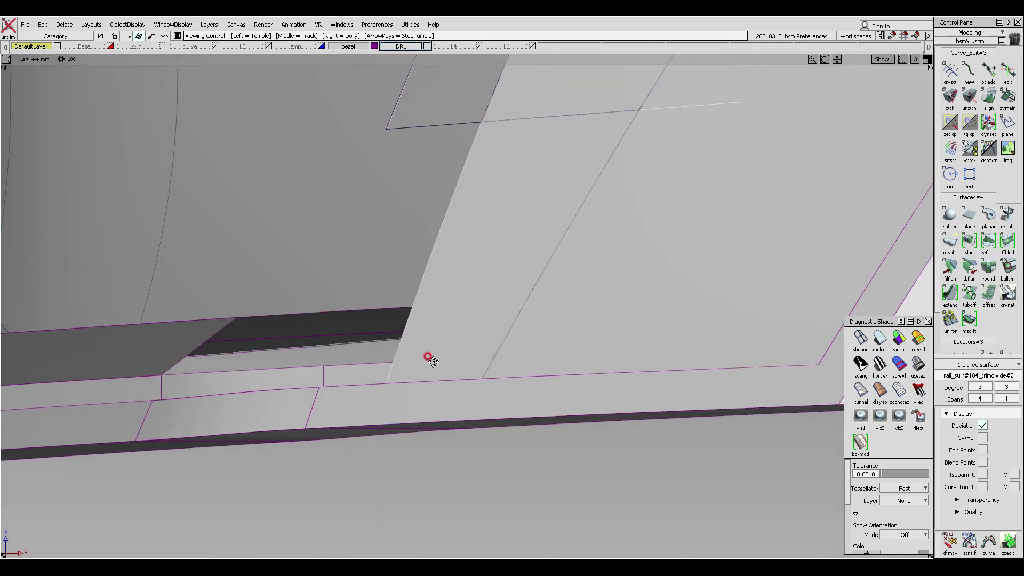
left_click(860, 338)
middle_click_drag(555, 275, 518, 260, "ctrl+shift")
left_click(471, 265)
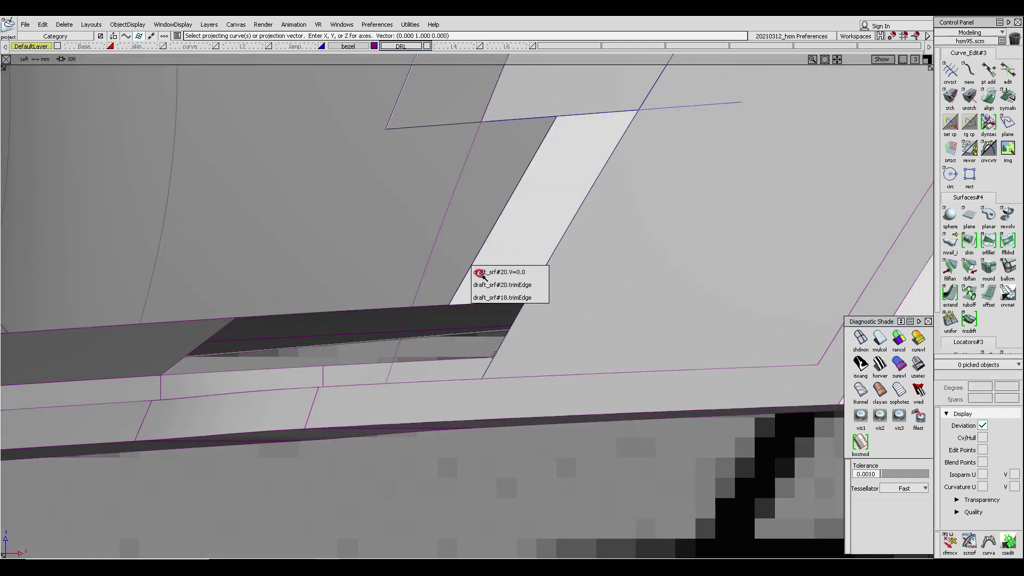
left_click(489, 273)
key("F8")
left_click_drag(547, 224, 519, 256, "alt+shift")
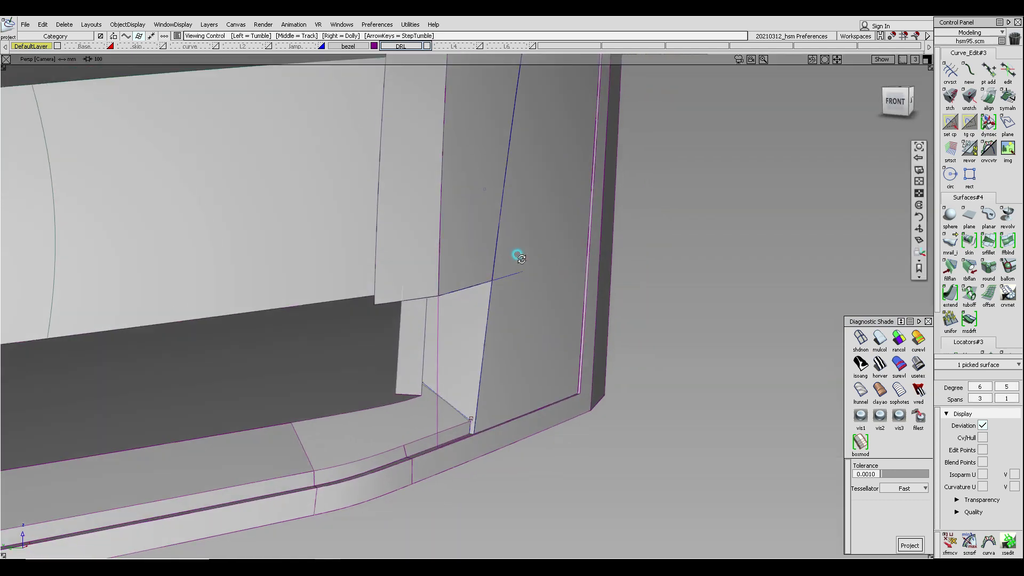
left_click(399, 346)
left_click(425, 352)
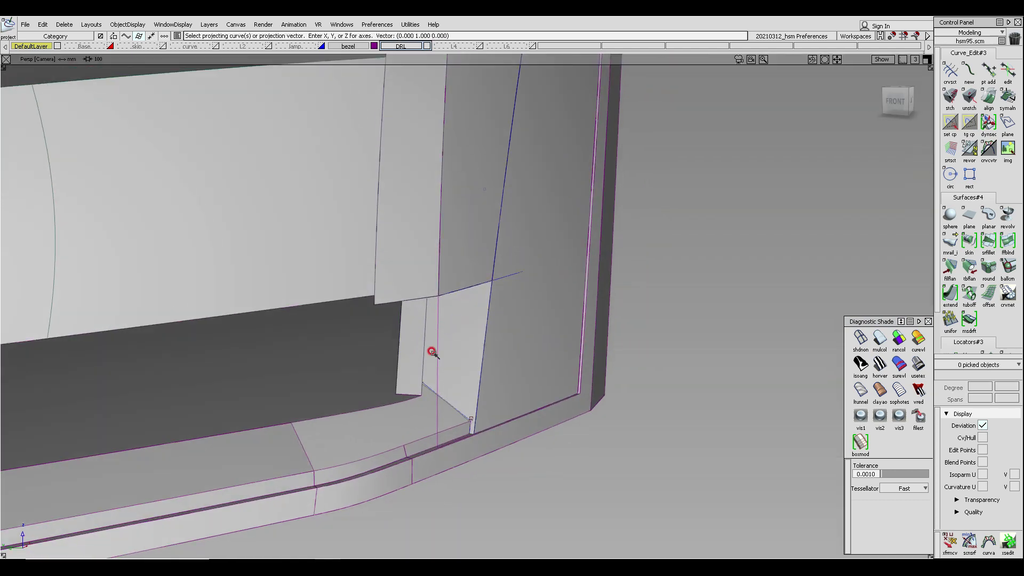
key("F8")
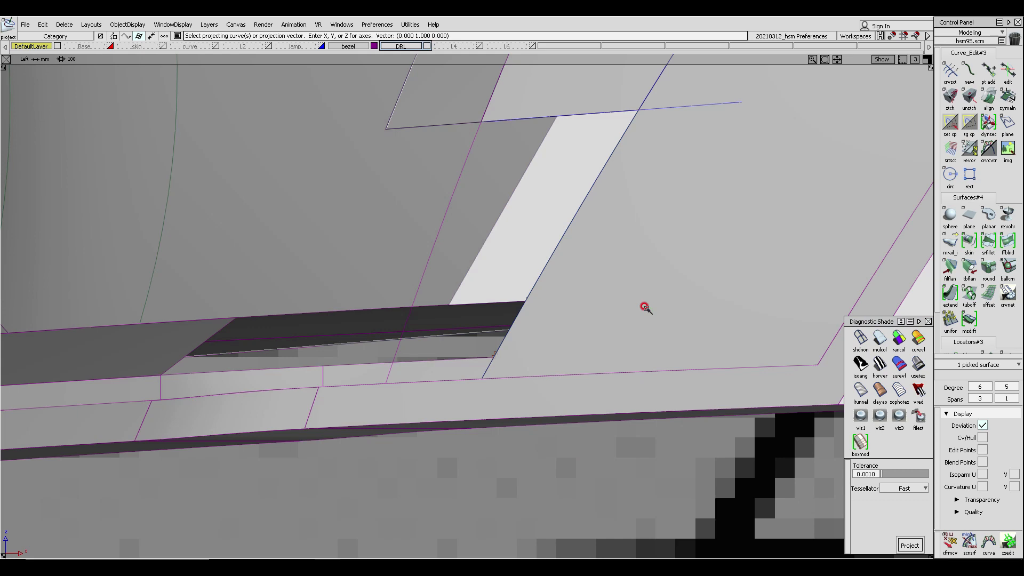
key("space")
key("F8")
left_click_drag(550, 226, 590, 217, "alt+shift")
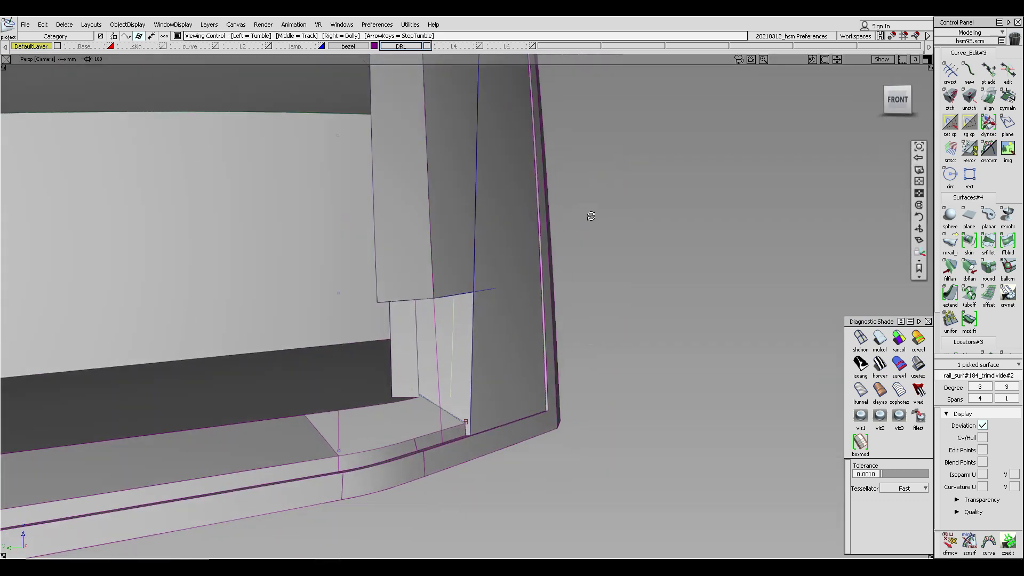
left_click(880, 339)
- Project the curve onto the rail surface again along the current view direction
left_click_drag(613, 366, 485, 389, "alt+shift")
left_click(470, 382)
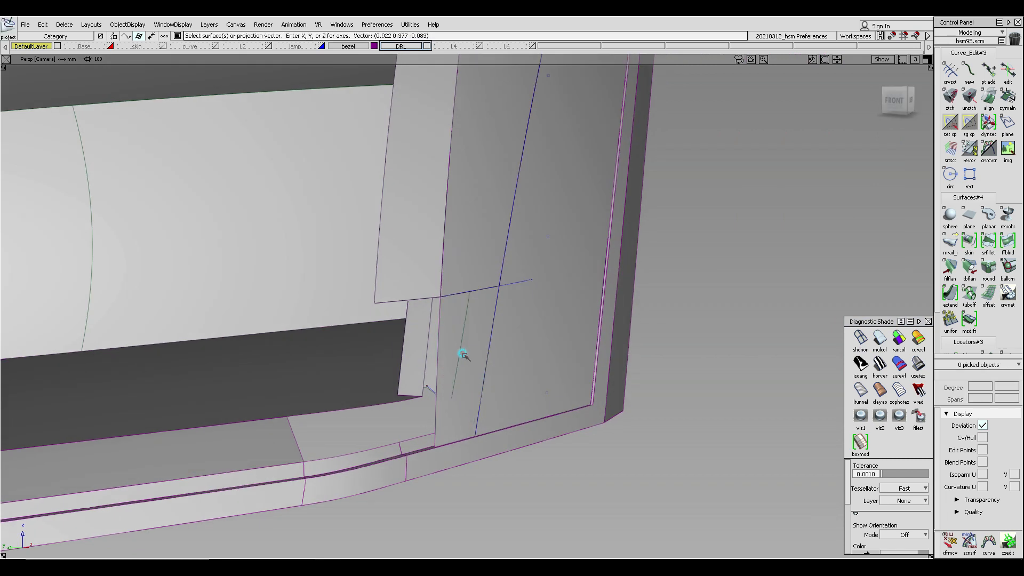
left_click_drag(464, 354, 470, 369, "ctrl+shift")
left_click(470, 372)
right_click_drag(455, 377, 492, 367, "ctrl+shift")
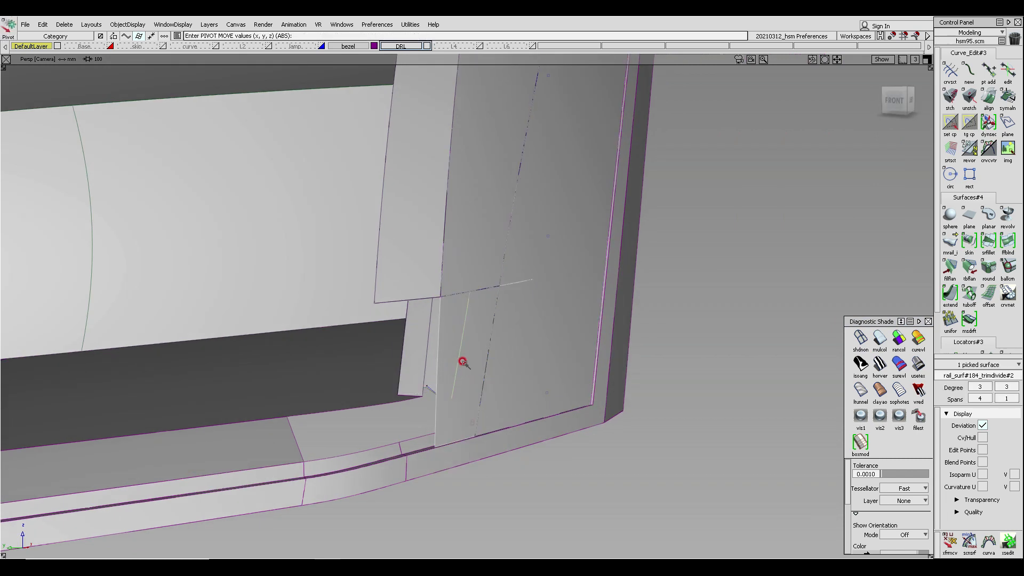
left_click_drag(459, 360, 446, 428, "ctrl+alt")
right_click_drag(411, 422, 425, 357, "ctrl+shift")
left_click_drag(425, 358, 400, 459)
left_click_drag(500, 419, 525, 310, "ctrl+shift")
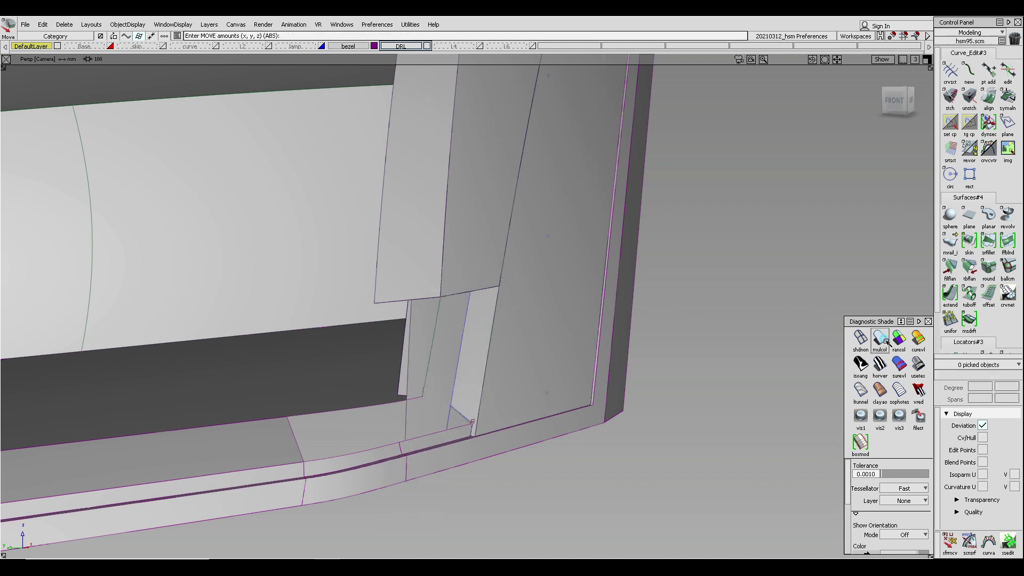
left_click_drag(446, 404, 450, 347, "ctrl+shift")
left_click(437, 349, "alt+shift")
right_click_drag(449, 383, 457, 340, "alt+shift")
mouse_move(455, 379)
left_mouse_down("alt+shift")
mouse_move(460, 359)
mouse_move(438, 347)
mouse_move(441, 328)
left_mouse_up("alt+shift")
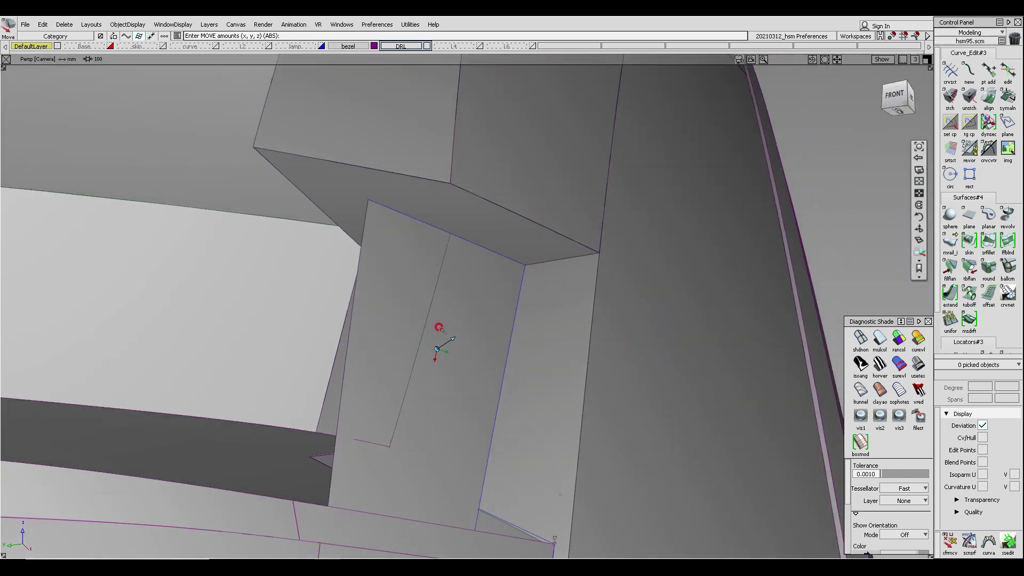
- Delete the stray curve on surface at the corner of the rail surface
left_click_drag(530, 265, 479, 191, "ctrl+shift")
left_click(405, 221)
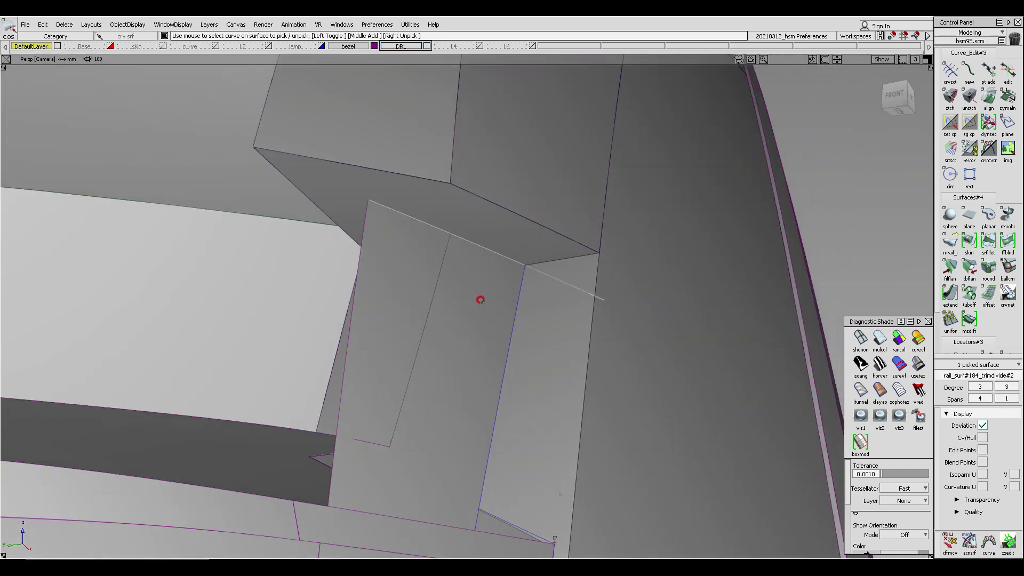
left_click(520, 329)
key("Delete")
key("Return")
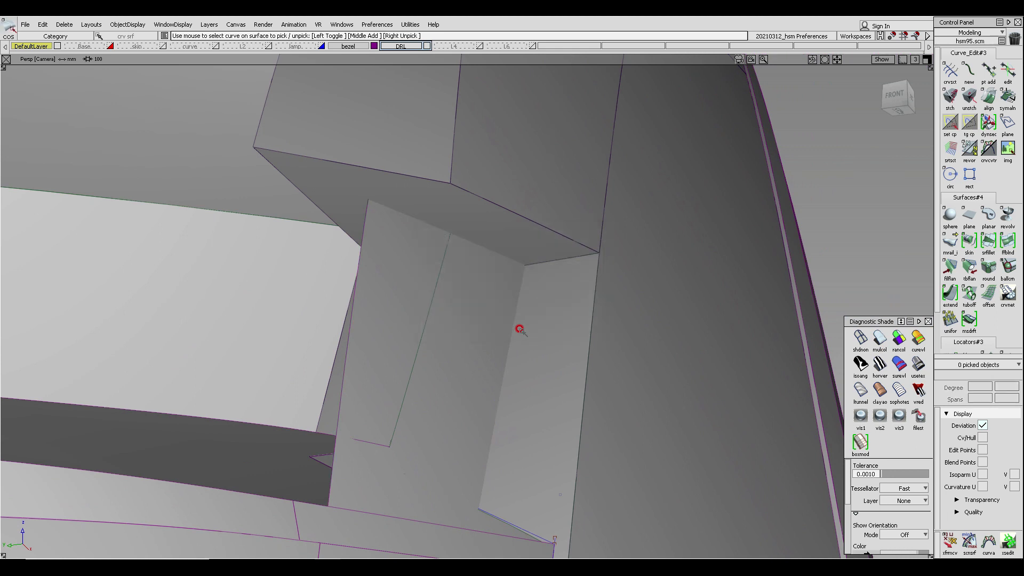
- Intersect the two picked corner surfaces with each other
left_click_drag(520, 328, 525, 255, "alt+shift")
left_click(527, 257)
left_click(543, 300)
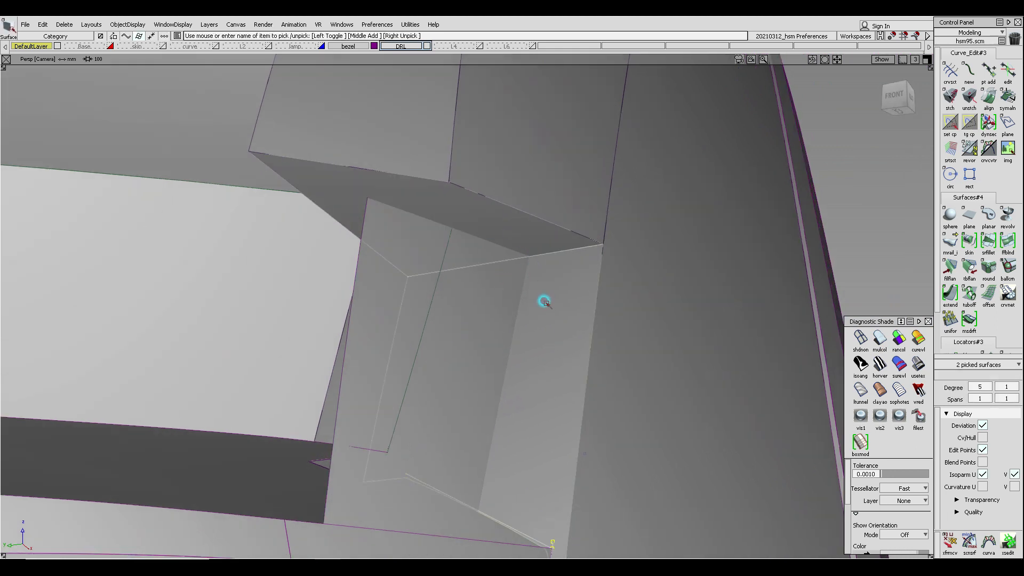
middle_click(554, 284, "ctrl+shift")
middle_click_drag(529, 284, 526, 286, "ctrl+shift")
left_click(469, 289)
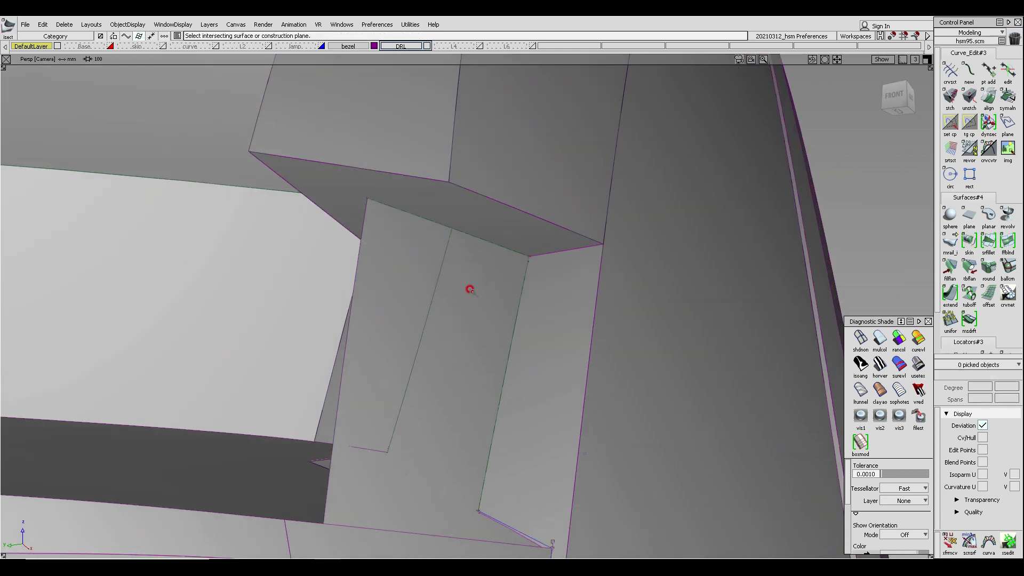
left_click_drag(470, 289, 379, 462, "alt+shift")
middle_click_drag(380, 463, 426, 303, "alt+shift")
left_click_drag(356, 306, 487, 362, "alt+shift")
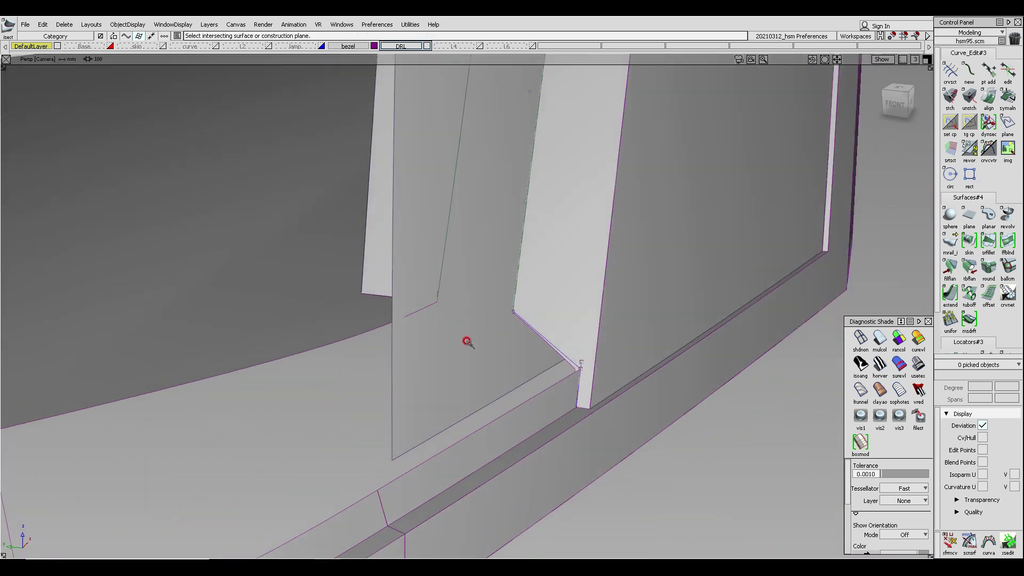
left_click(437, 317, "ctrl+shift")
left_click_drag(438, 318, 422, 330, "ctrl+shift")
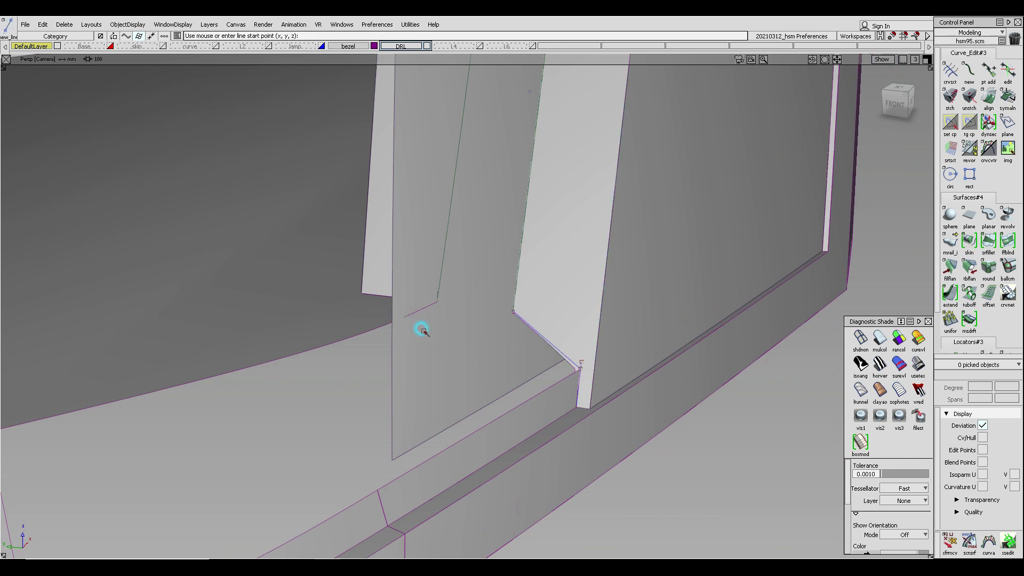
- Untrim the draft piece surface and extend its edge about 4.7 mm toward the rail surface
left_click_drag(335, 326, 334, 327, "ctrl+shift")
left_click(309, 314)
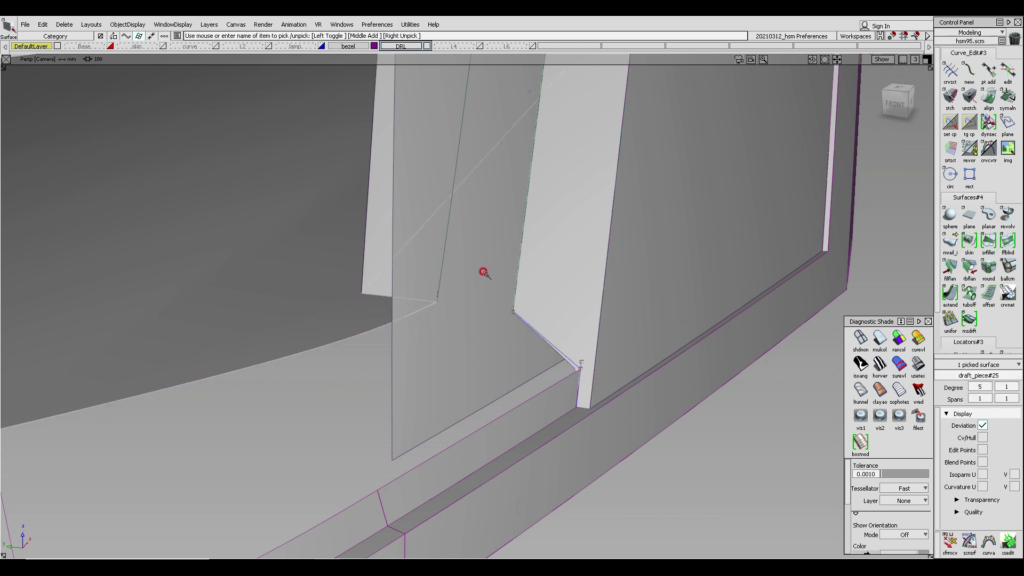
left_click_drag(484, 273, 473, 332, "ctrl+shift")
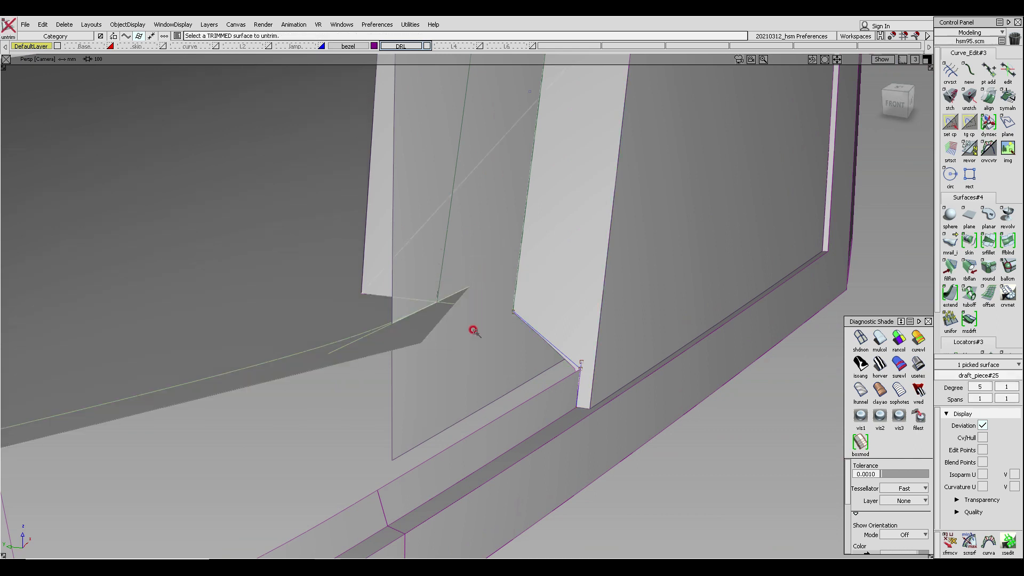
left_click(950, 295)
left_click(441, 314)
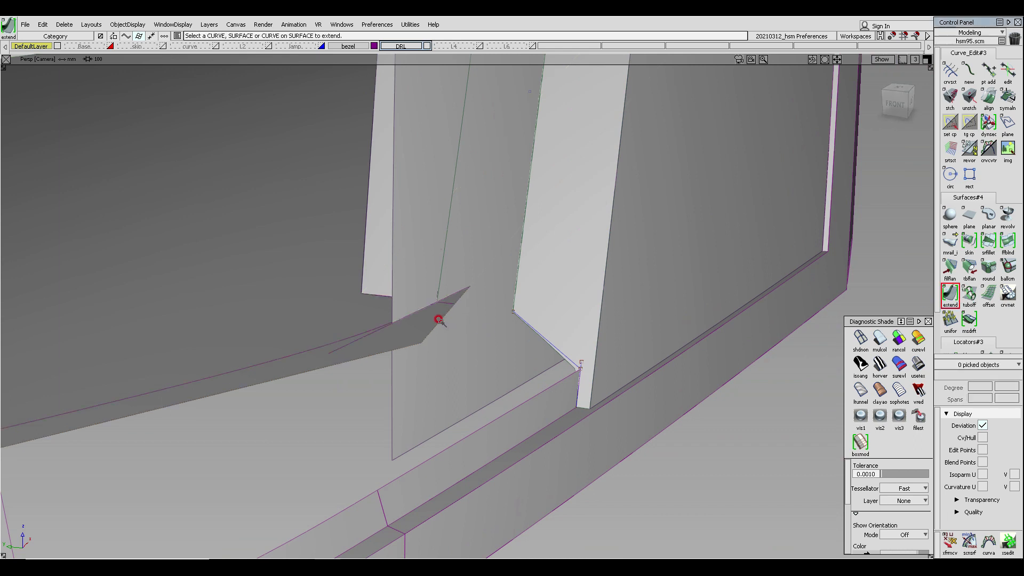
left_click_drag(447, 320, 485, 327)
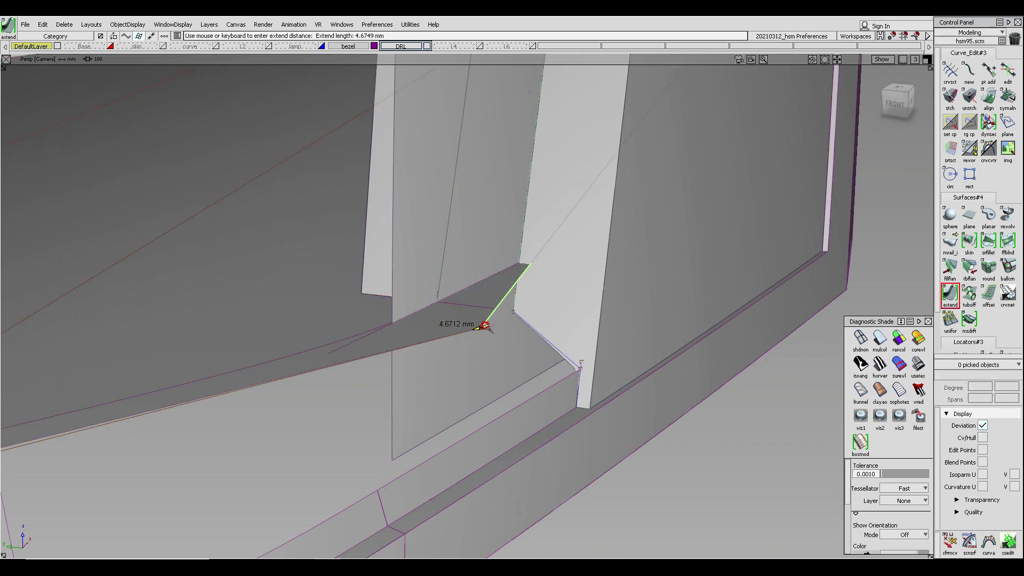
left_click_drag(528, 382, 433, 181, "ctrl+shift")
- Trim the extended draft piece at the intersection curve, discarding the overhanging part
left_click(484, 277)
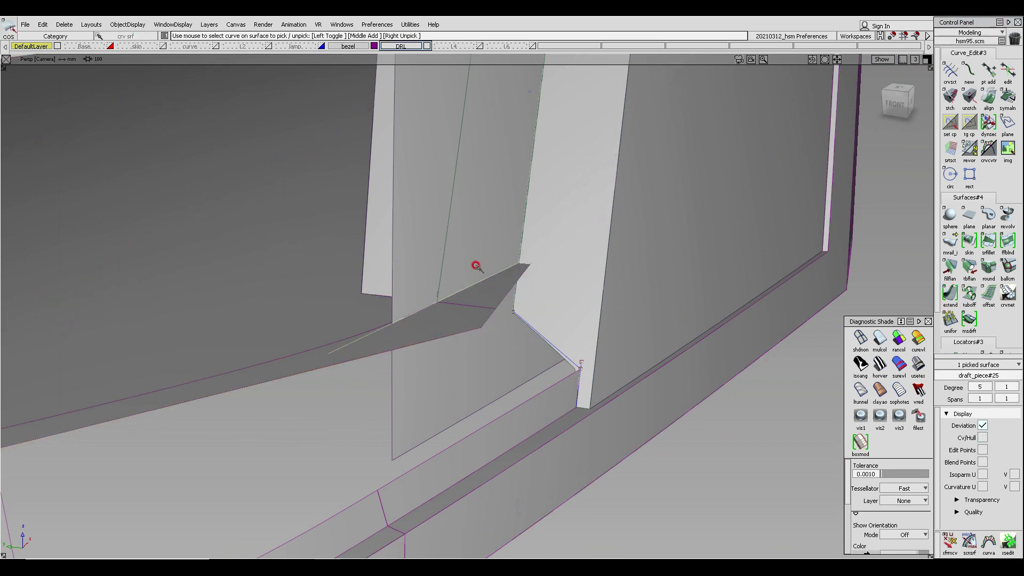
left_click_drag(476, 263, 476, 260, "ctrl+shift")
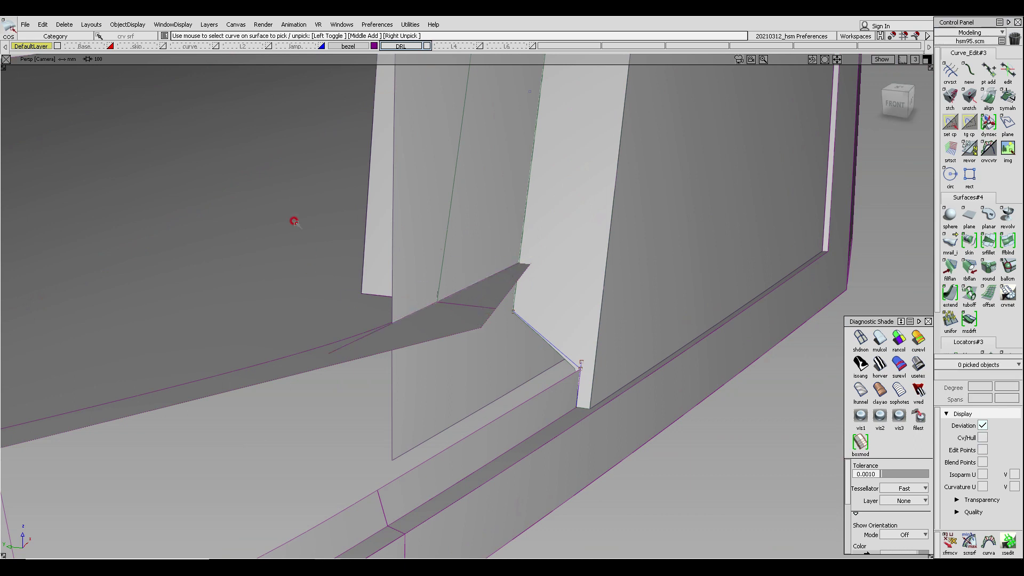
left_click_drag(293, 222, 272, 249, "ctrl+shift")
left_click(245, 208)
left_click(245, 208)
left_click_drag(247, 211, 264, 247, "ctrl+shift")
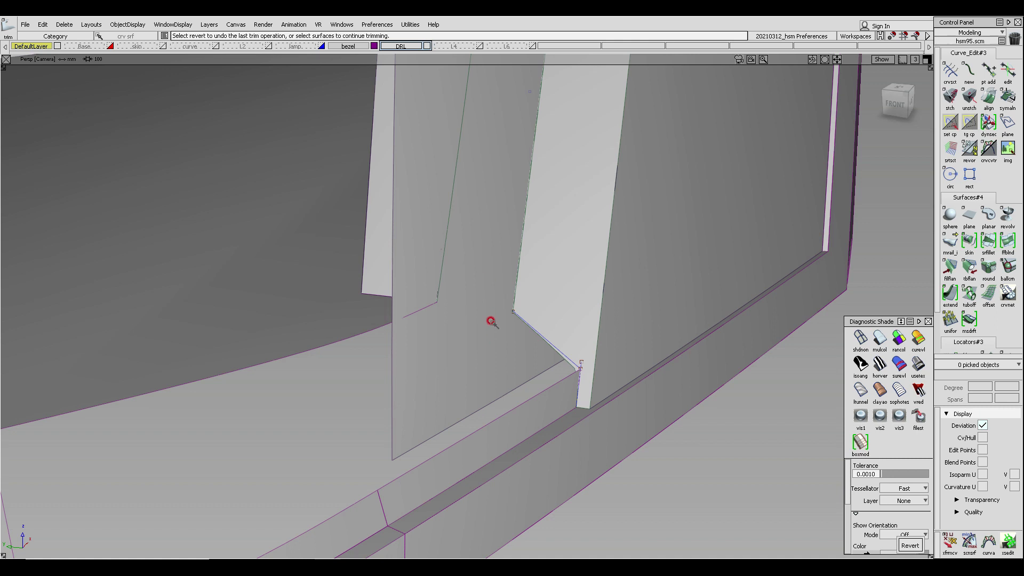
- Untrim the draft piece surface and intersect it with the neighbouring rail surface
left_click_drag(294, 220, 290, 274, "ctrl+shift")
left_click(378, 313)
left_click(503, 306)
left_click(492, 275)
left_click(496, 276)
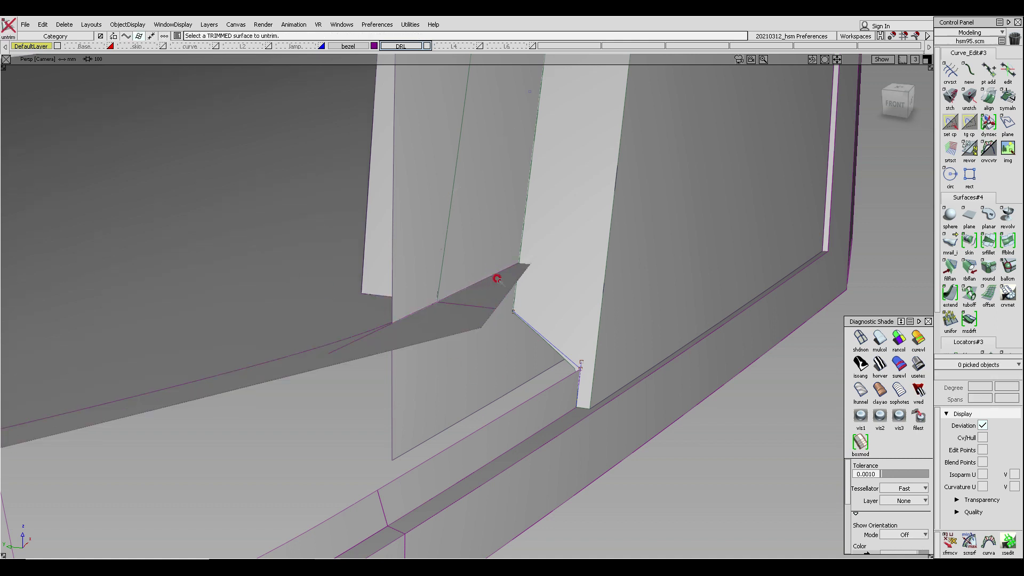
left_click_drag(519, 287, 469, 213, "ctrl+shift")
left_click(500, 281)
left_click(500, 281)
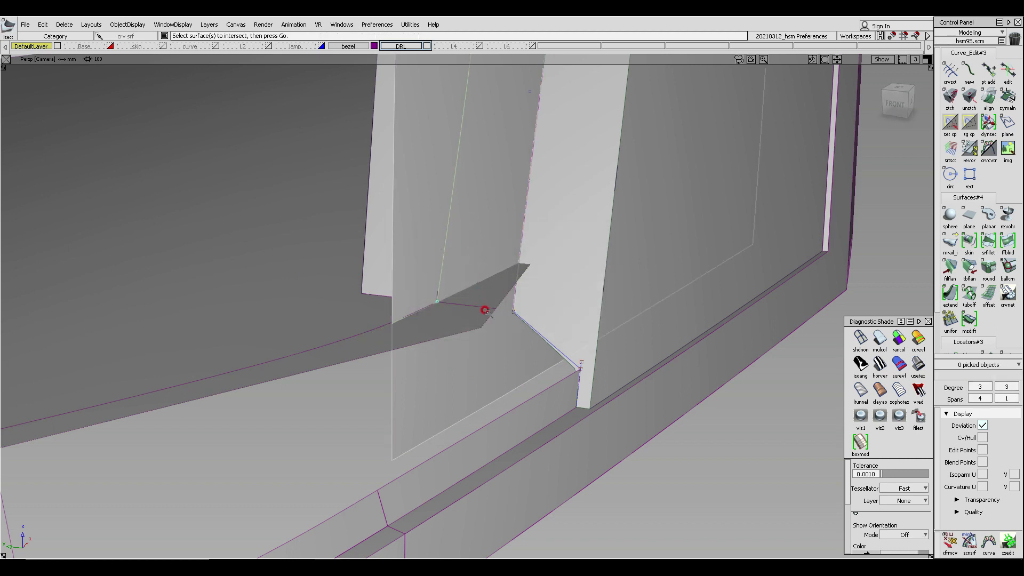
- Trim the draft piece at the new intersection curve, keeping the part inside the corner
left_click(264, 257)
left_click_drag(276, 186, 255, 219, "ctrl+shift")
double_click(223, 212)
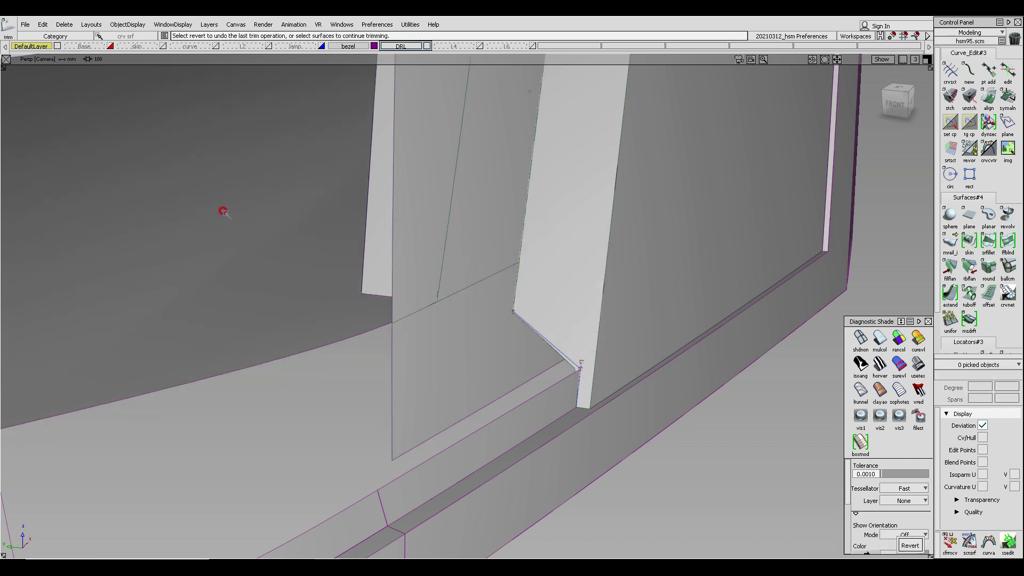
left_click(502, 208)
left_click(510, 228)
key("space")
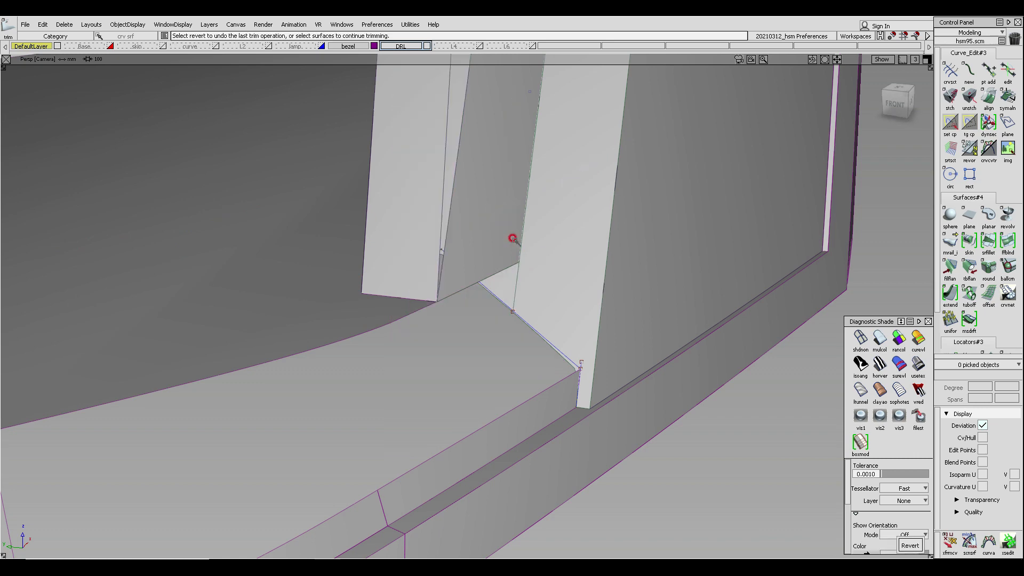
- Inspect the trimmed inner corner from perspective and front views
right_click_drag(511, 238, 489, 305, "alt+shift")
middle_click_drag(489, 305, 488, 265, "alt+shift")
left_click_drag(492, 270, 527, 188, "alt+shift")
left_click(472, 151, "alt+shift")
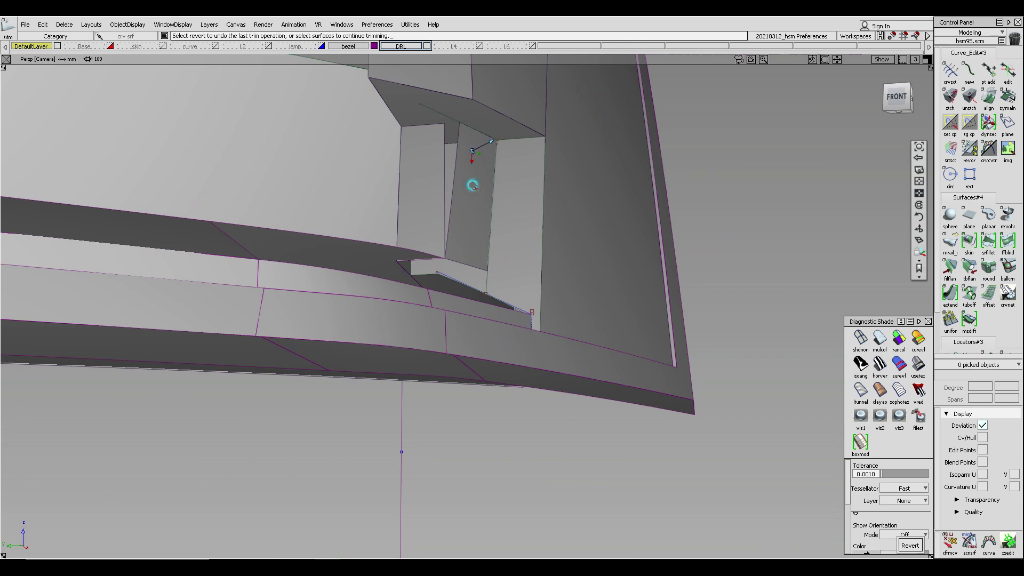
right_click_drag(471, 185, 468, 166, "alt+shift")
mouse_move(468, 166)
left_mouse_down("alt+shift")
mouse_move(481, 191)
mouse_move(489, 184)
left_mouse_up("alt+shift")
left_click_drag(439, 156, 482, 162, "alt+shift")
left_click_drag(447, 99, 455, 139, "alt+shift")
key("F7")
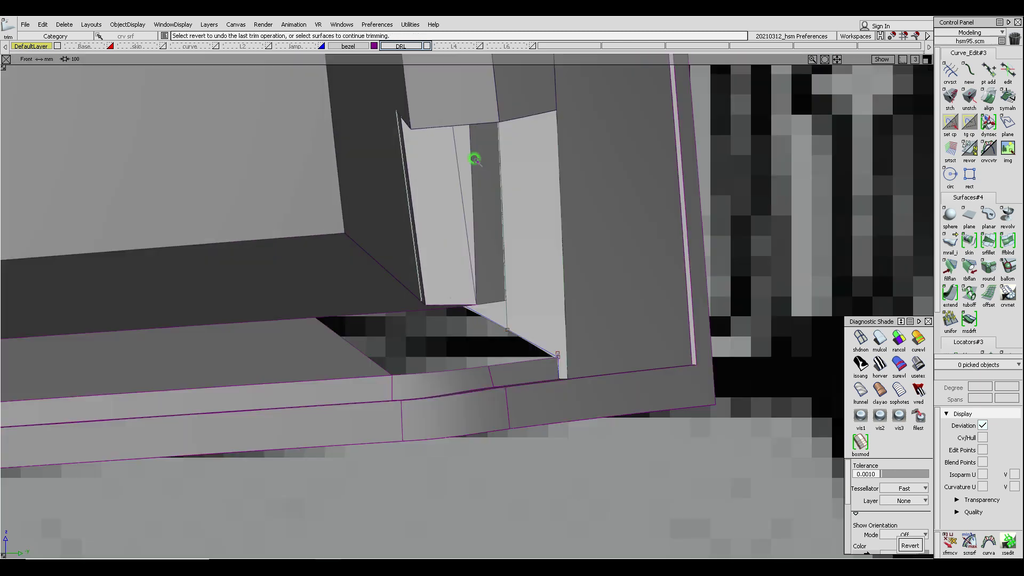
middle_click_drag(509, 258, 519, 290, "alt+shift")
right_click_drag(519, 290, 513, 275, "alt+shift")
left_click(459, 154)
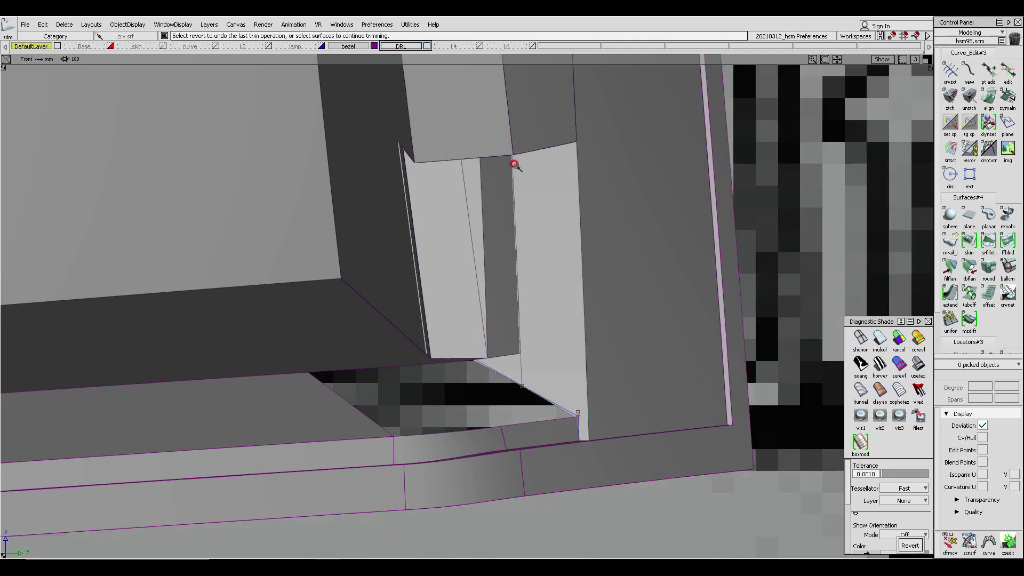
left_click_drag(500, 218, 500, 250, "alt+shift")
right_click_drag(501, 250, 504, 229, "alt+shift")
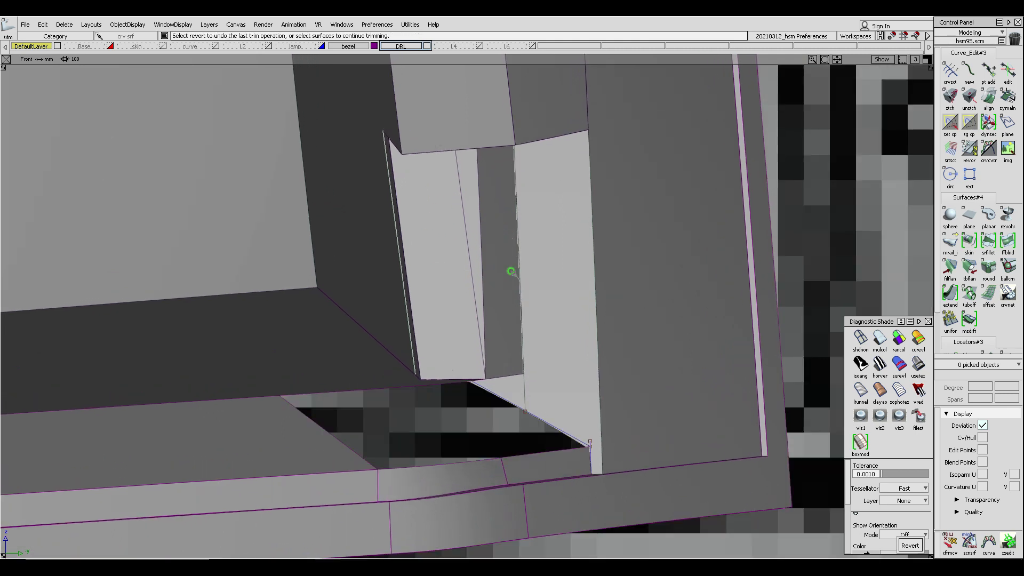
key("F8")
left_click_drag(528, 269, 505, 155, "alt+shift")
left_click(490, 116)
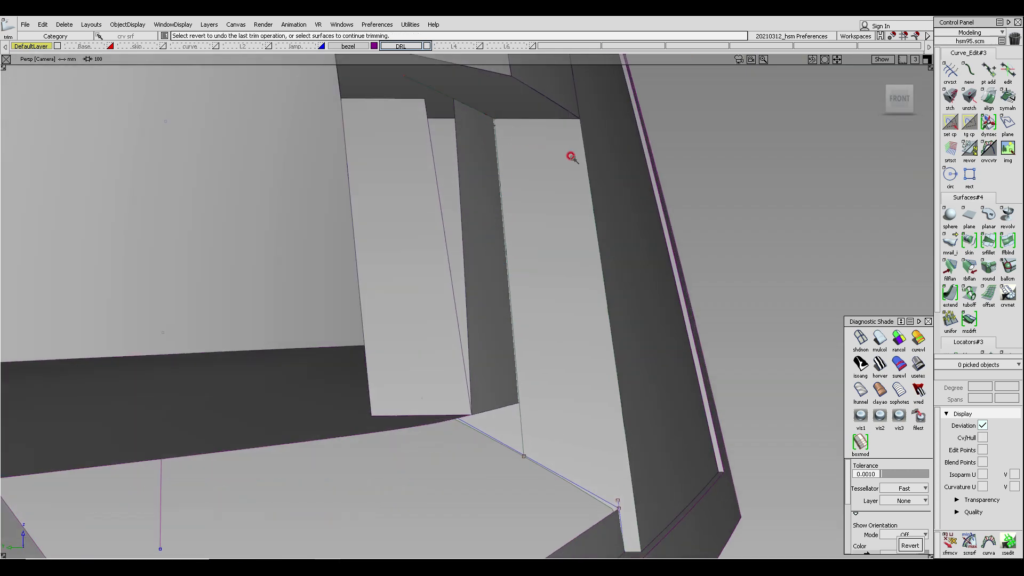
right_click_drag(488, 164, 495, 178, "ctrl+shift")
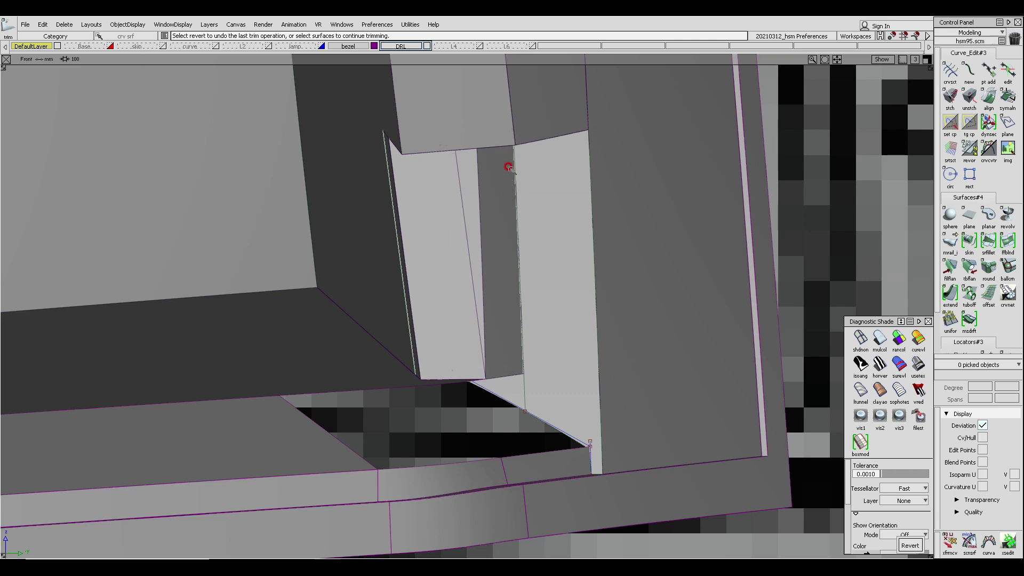
right_click_drag(507, 230, 606, 123, "ctrl+shift")
mouse_move(566, 187)
left_mouse_down("alt+shift")
mouse_move(546, 199)
mouse_move(503, 169)
left_mouse_up("alt+shift")
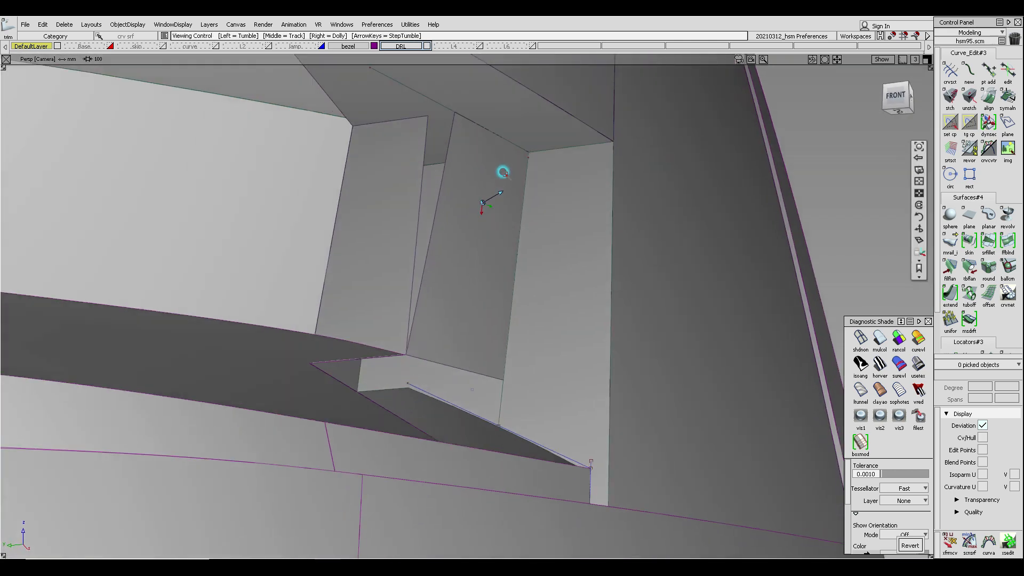
- Draw a line connecting the top corners of the two draft surfaces at the inner corner
mouse_move(438, 109)
left_mouse_down("alt+shift")
mouse_move(458, 124)
mouse_move(425, 112)
left_mouse_up("alt+shift")
left_click(426, 116)
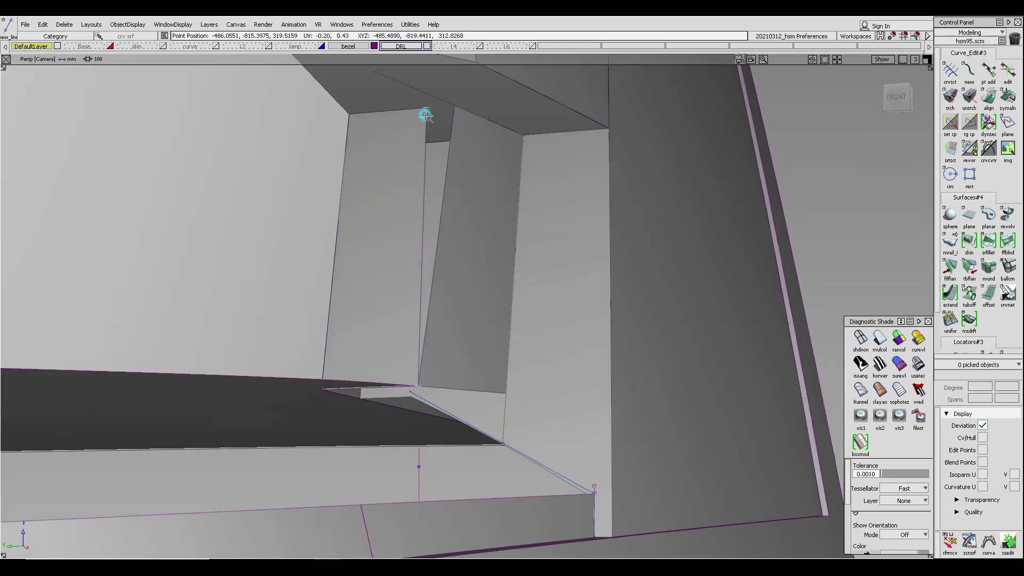
left_click(518, 158)
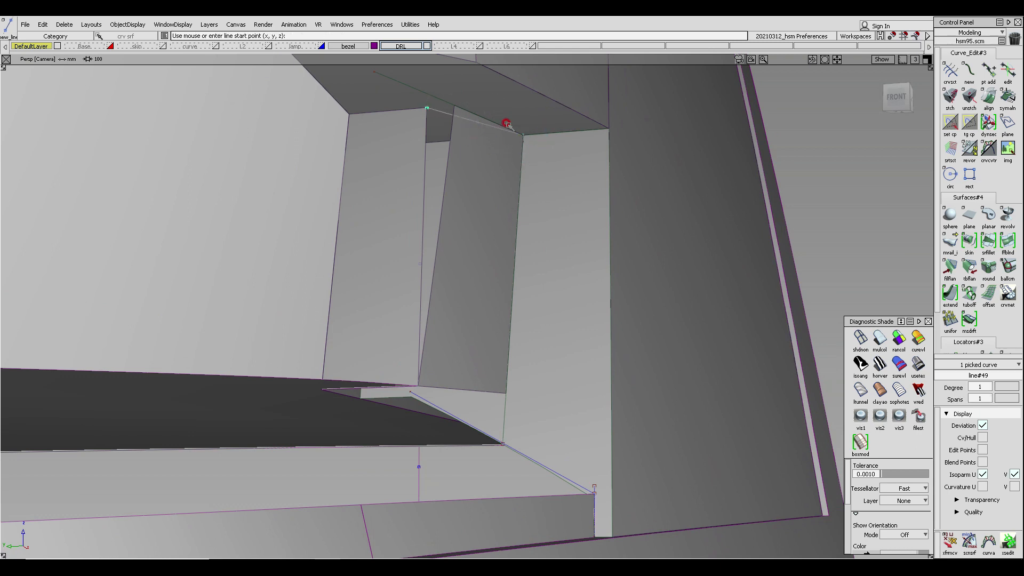
- Draw a second line about 9.8 mm long connecting the bottom corners of the two draft surfaces
left_click_drag(453, 354, 416, 359, "alt+shift")
left_click(420, 297)
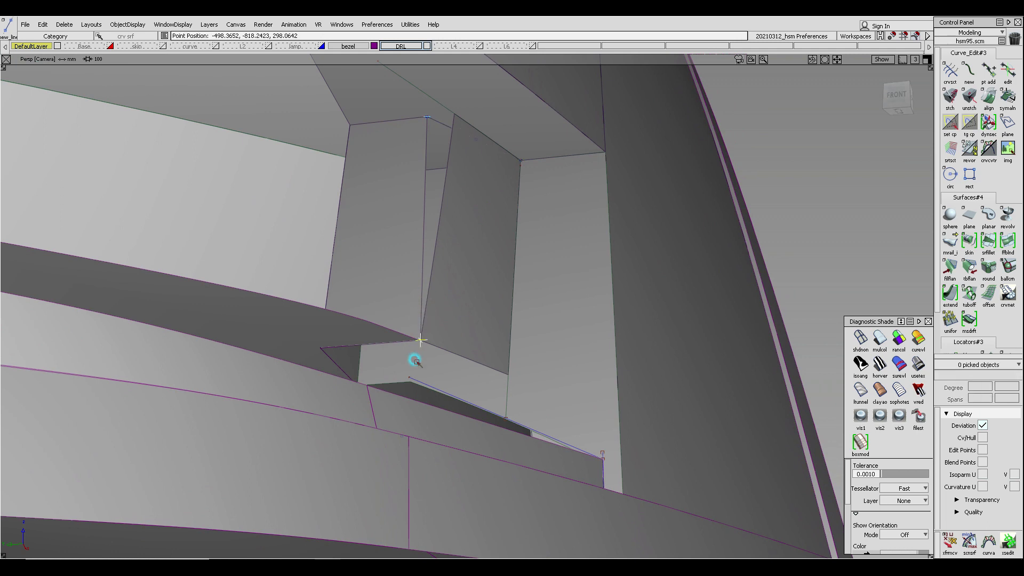
left_click(513, 378)
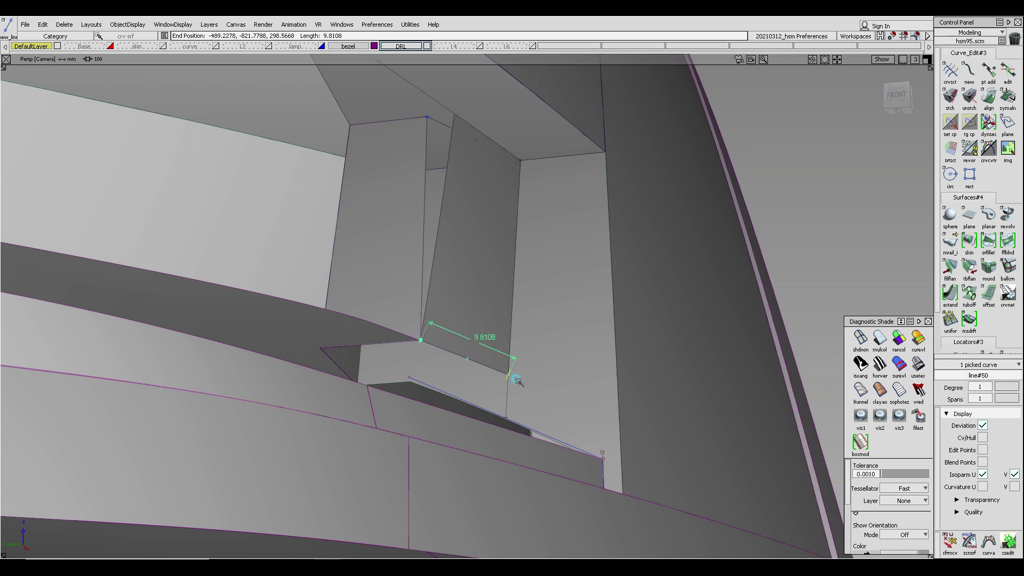
- Delete the small rail surface piece lying between the two draft surfaces
left_click(484, 264)
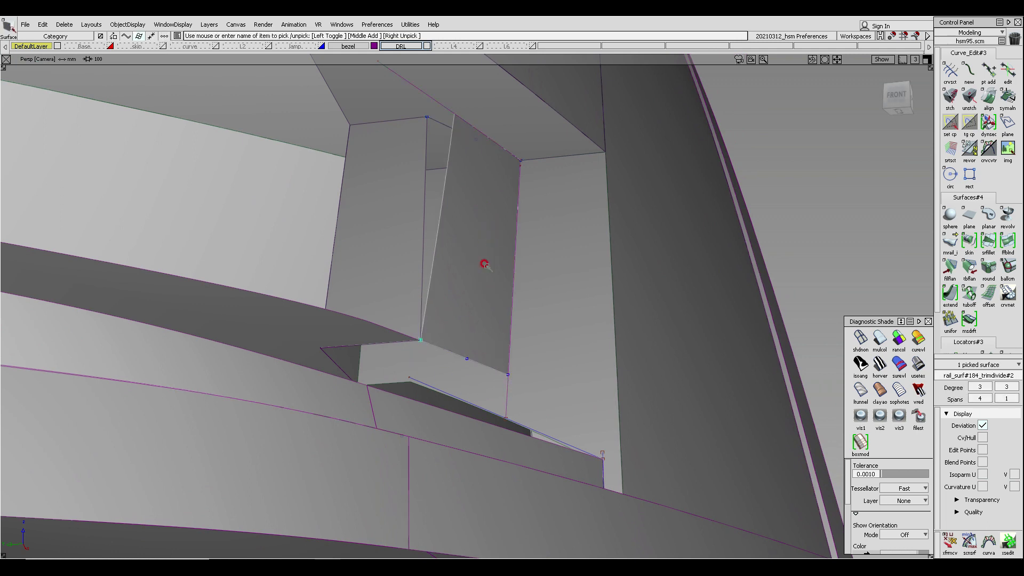
key("Delete")
key("Return")
- Delete the leftover curve on surface on the upper face above the corner
middle_click_drag(483, 107, 478, 215, "alt+shift")
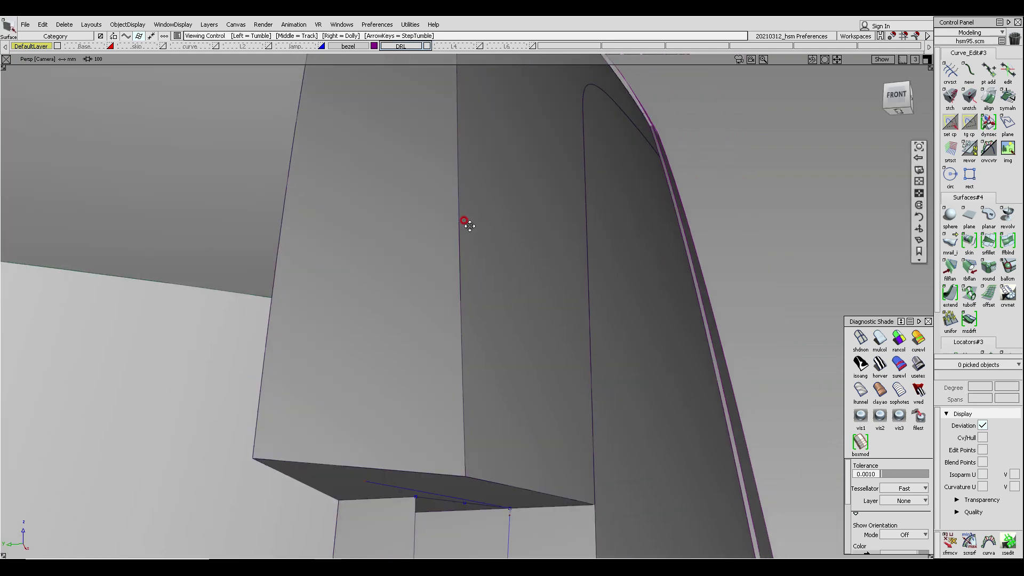
left_click_drag(464, 220, 464, 215, "alt+shift")
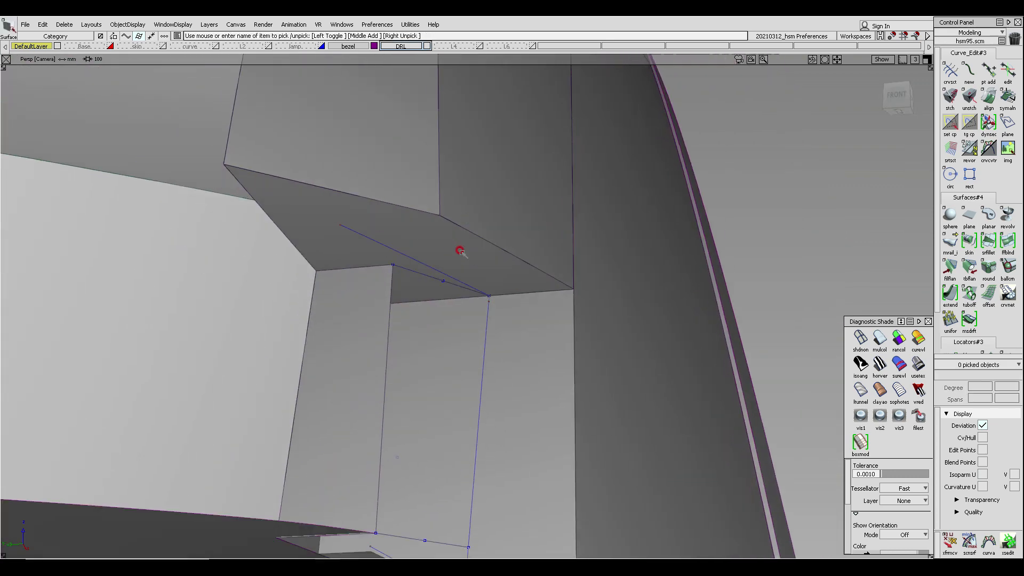
left_click(387, 245)
left_click_drag(460, 251, 372, 232, "ctrl+shift")
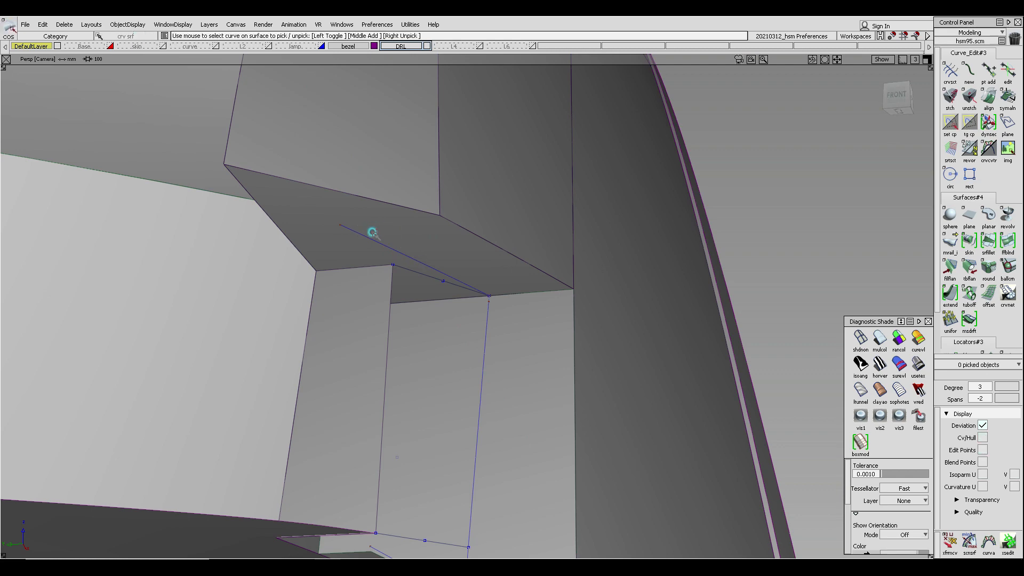
left_click(362, 239)
key("Delete")
key("Return")
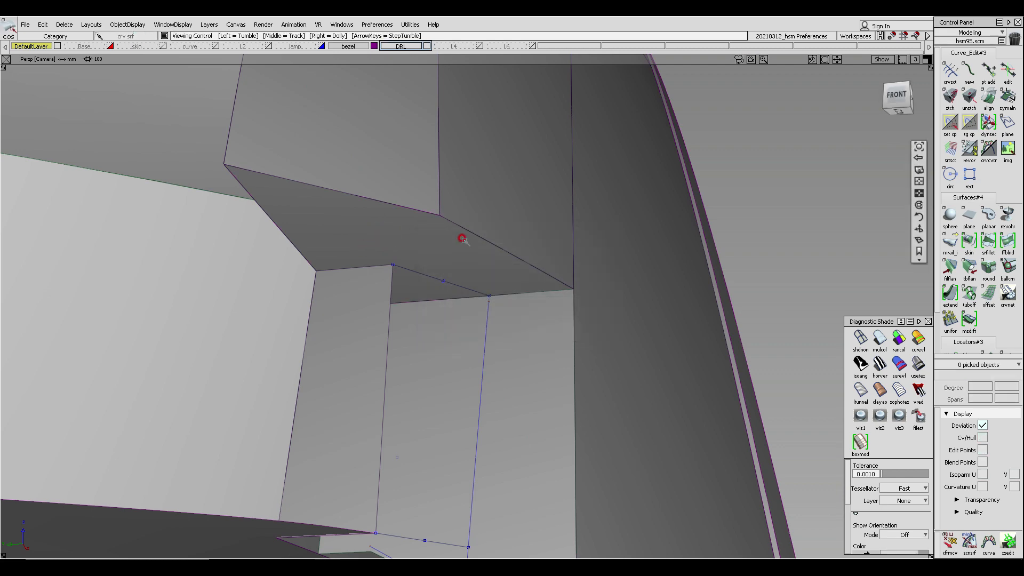
mouse_move(461, 239)
left_mouse_down("alt+shift")
mouse_move(459, 212)
mouse_move(462, 237)
left_mouse_up("alt+shift")
left_click(463, 291, "alt+shift")
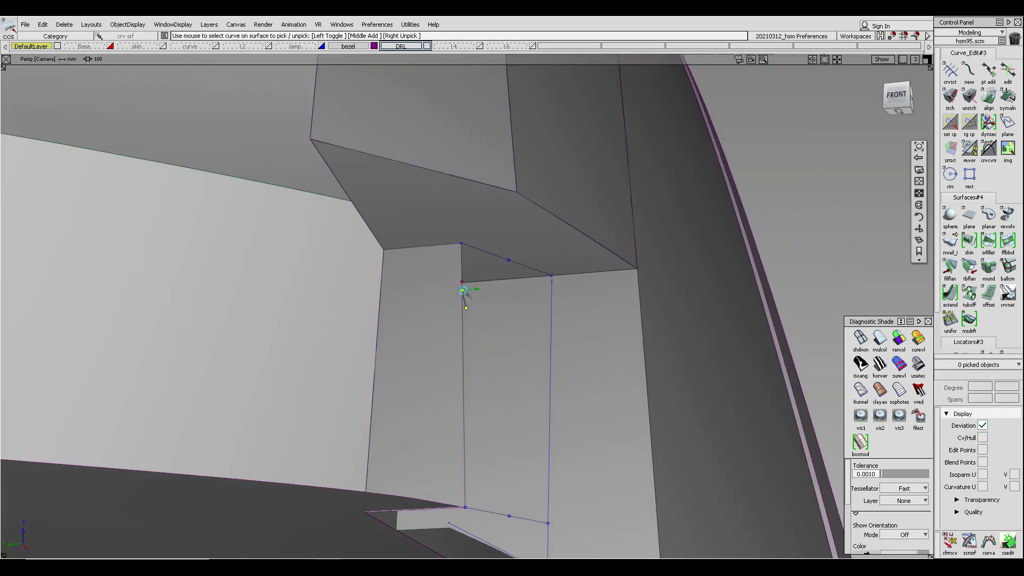
left_click_drag(463, 292, 478, 196, "alt+shift")
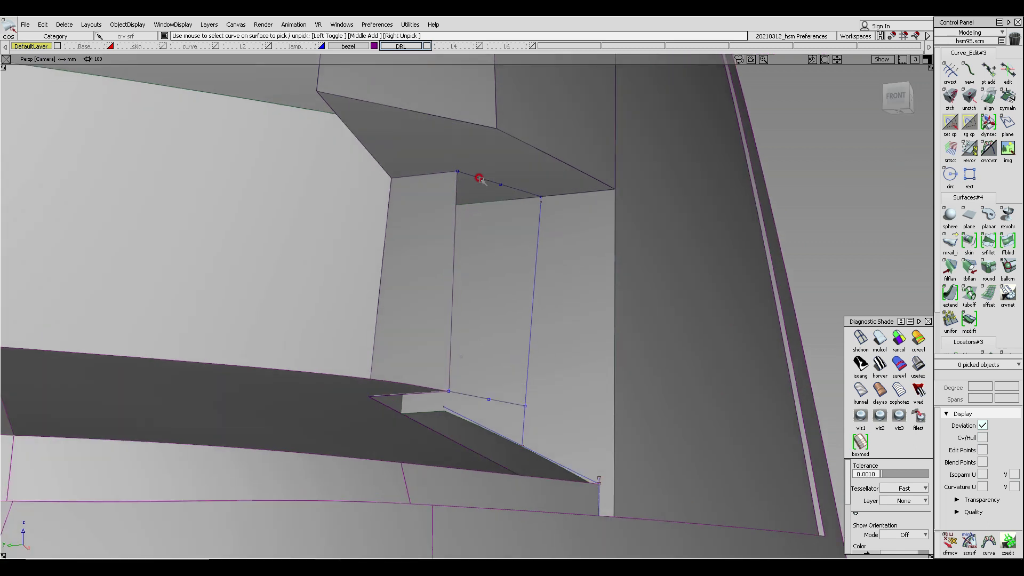
left_click(484, 183)
left_click(469, 406)
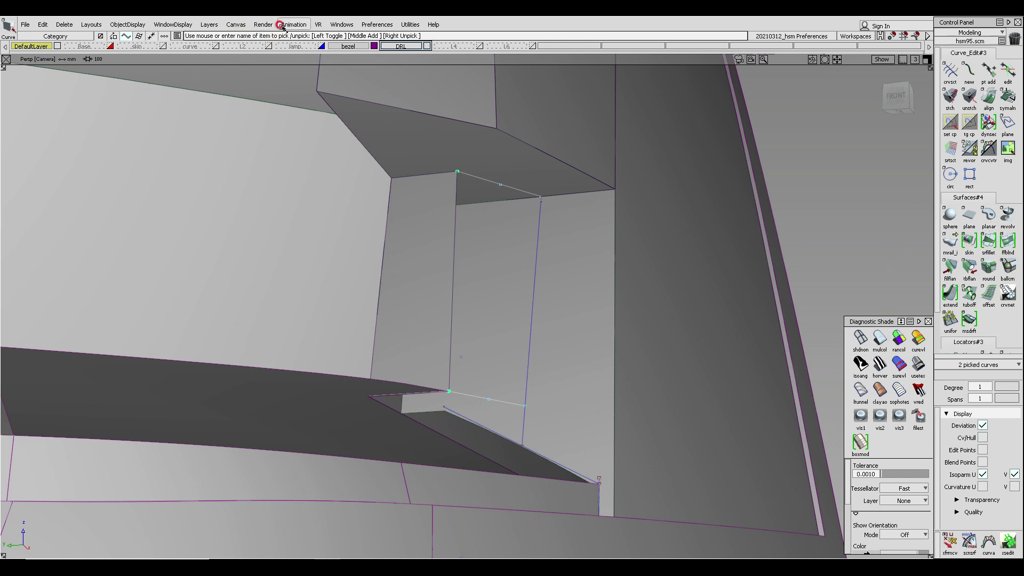
- Open the tool palette and add the Square surface tool to the Surfaces shelf
left_click(341, 24)
left_click(377, 24)
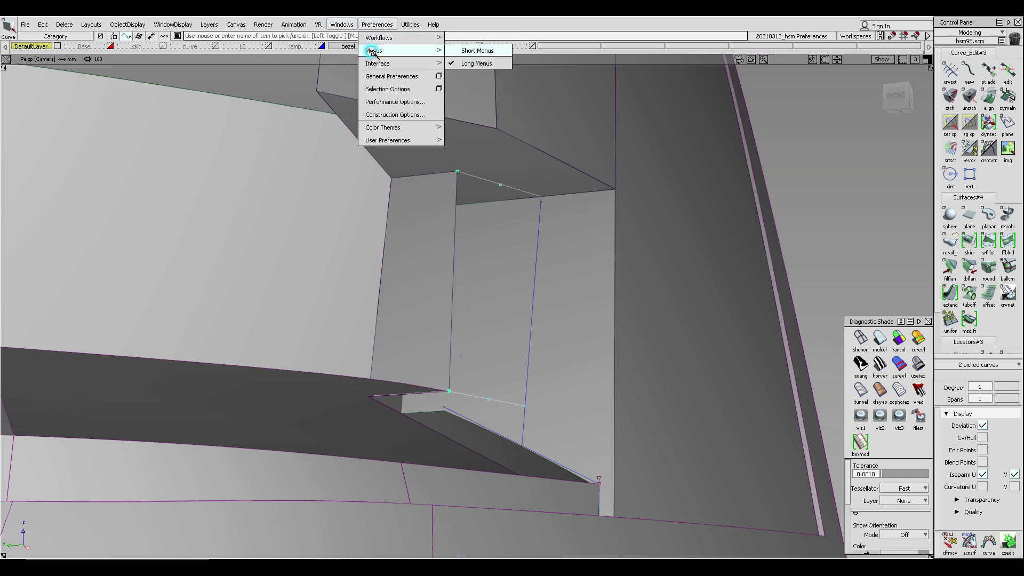
mouse_move(375, 63)
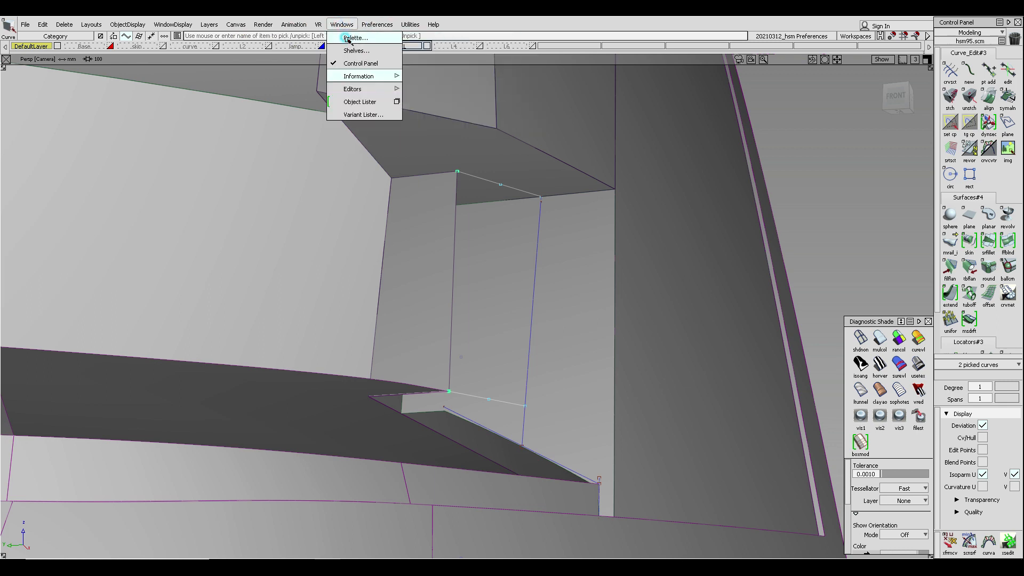
left_click(351, 37)
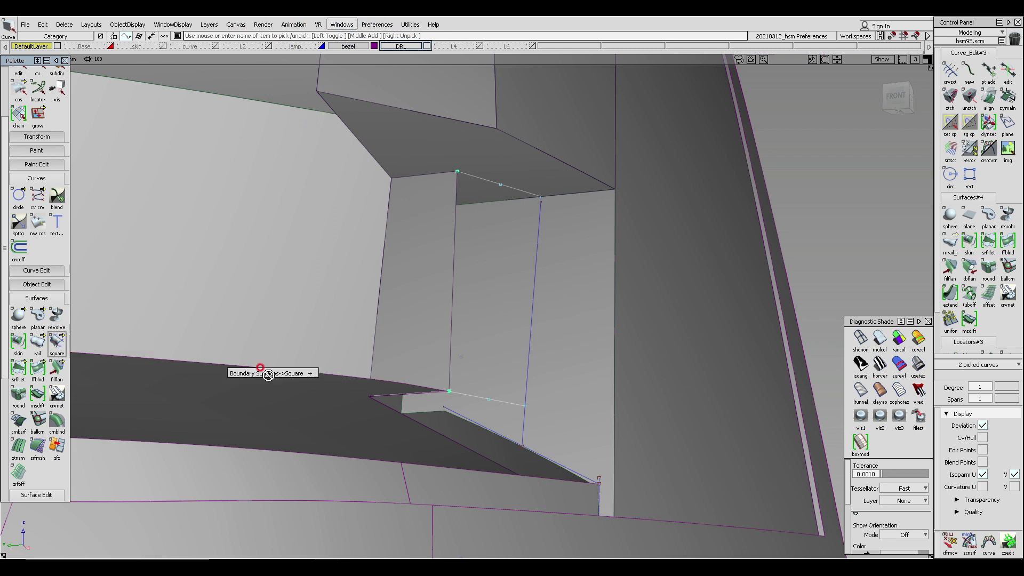
middle_click_drag(964, 240, 965, 241)
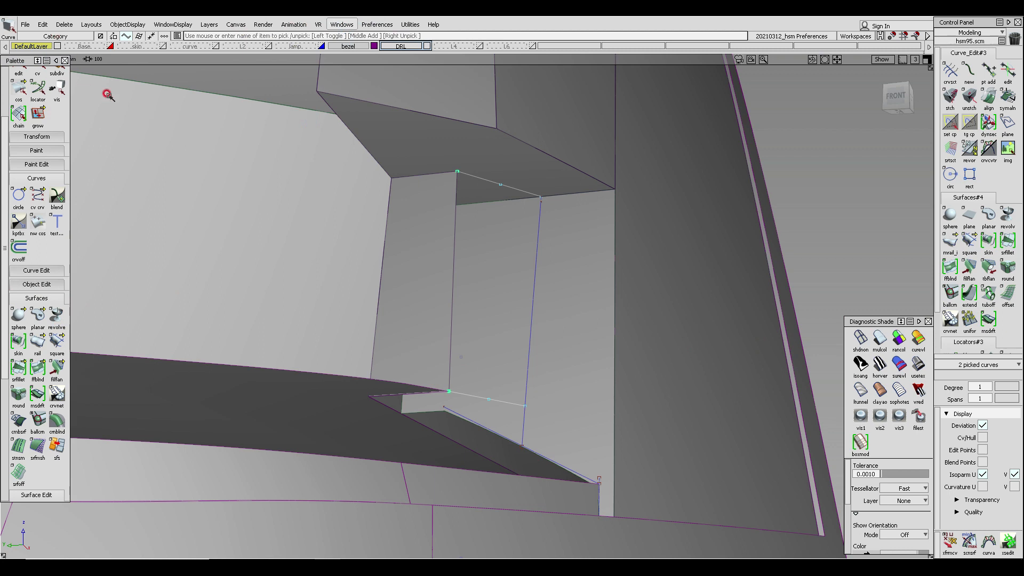
left_click(65, 60)
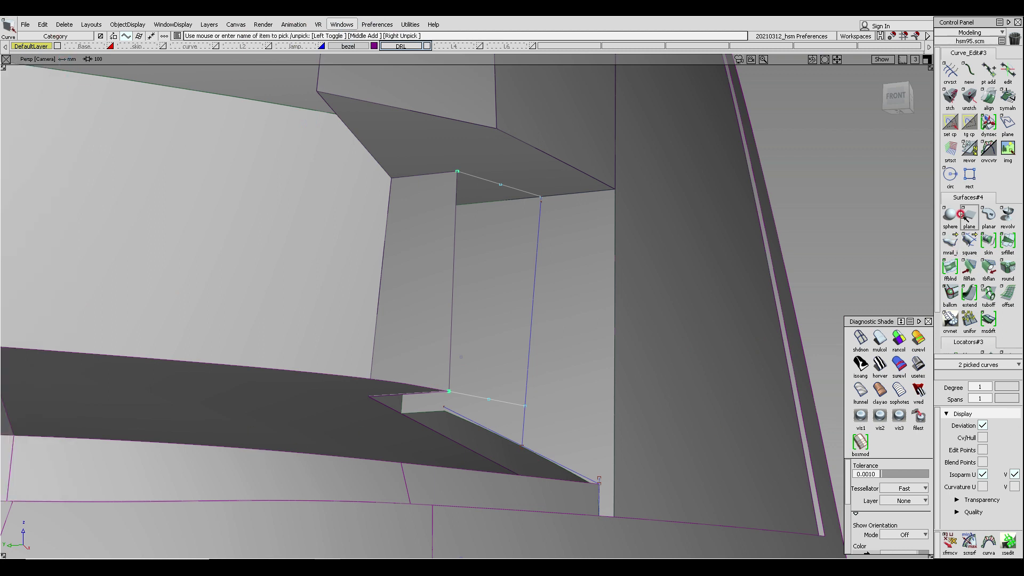
- Create a Square surface from the two new lines and the two draft surface edges
left_click(969, 241)
left_click(482, 178)
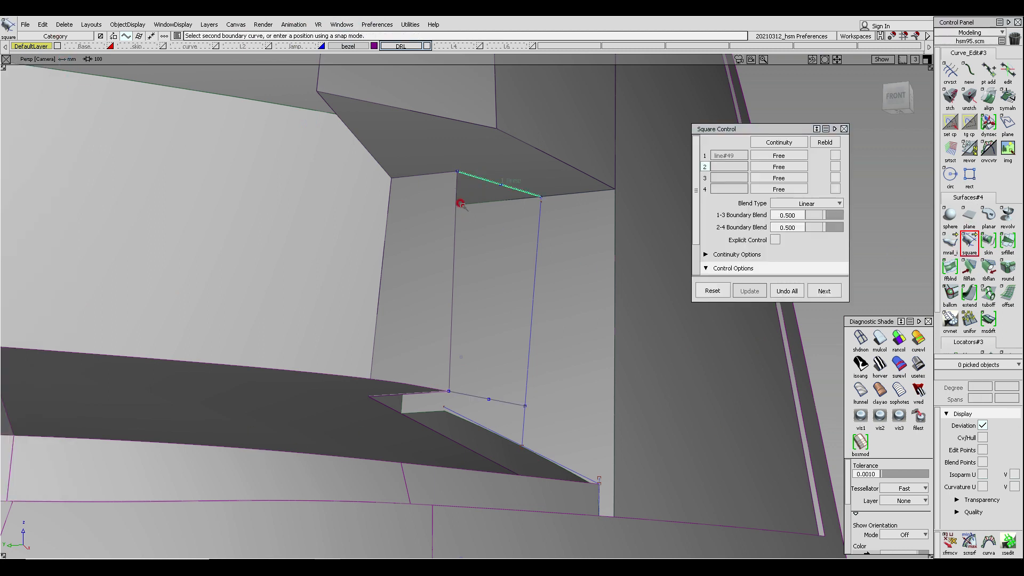
left_click(452, 223)
left_click(489, 400)
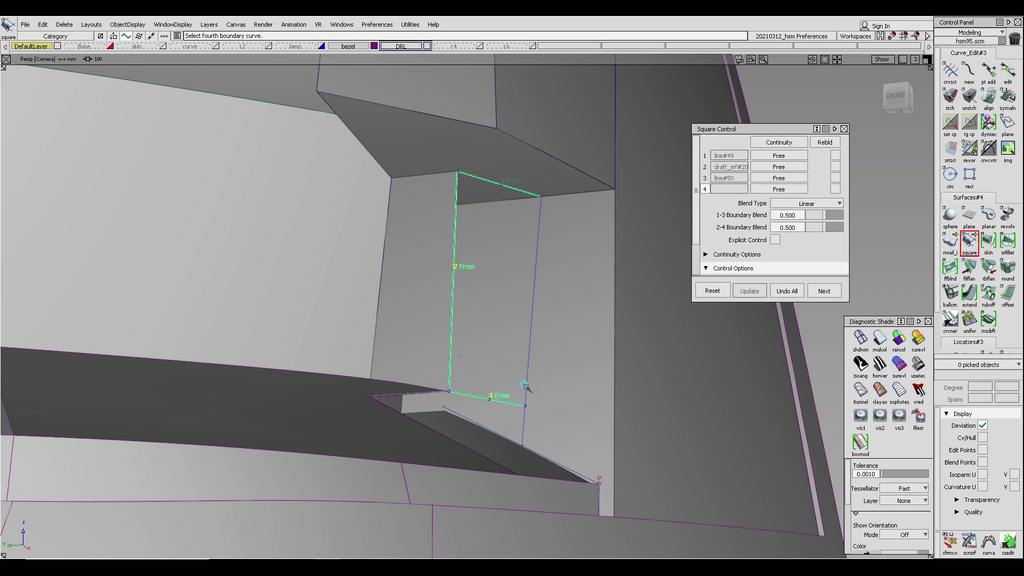
left_click(525, 389)
- Inspect the new square surface from front and perspective views
left_click_drag(372, 274, 531, 184, "alt+shift")
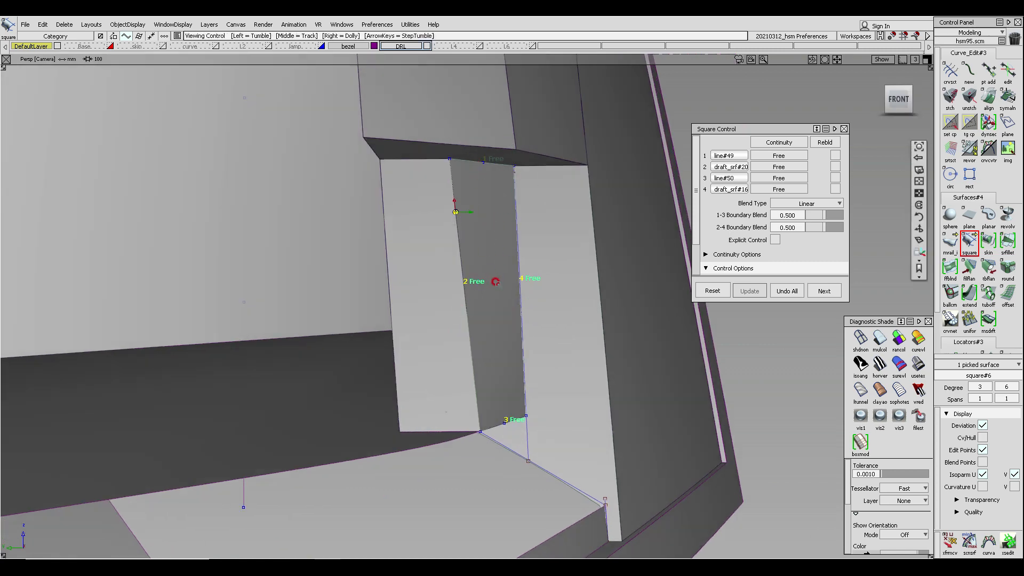
left_click_drag(477, 279, 507, 238, "alt+shift")
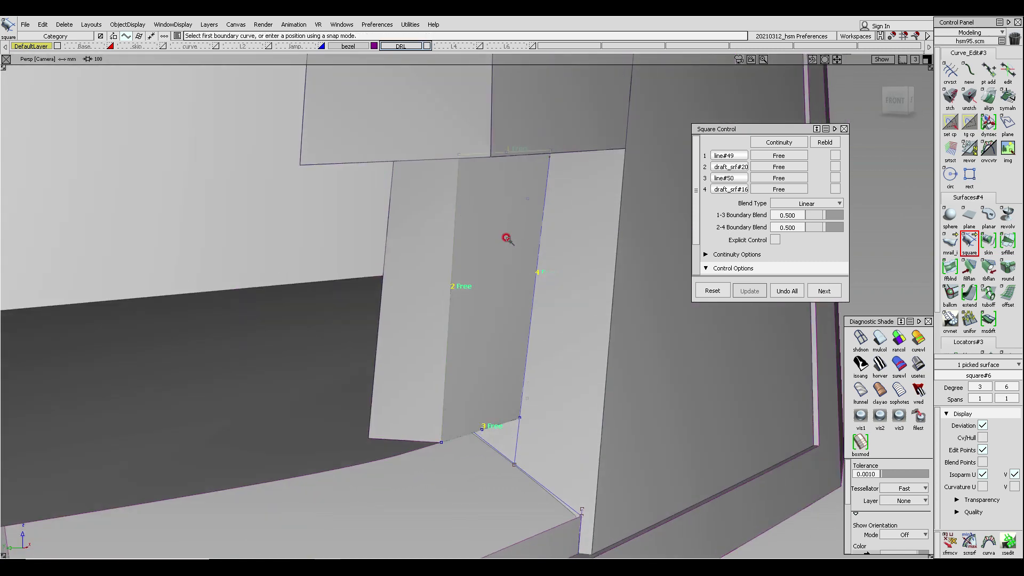
key("F7")
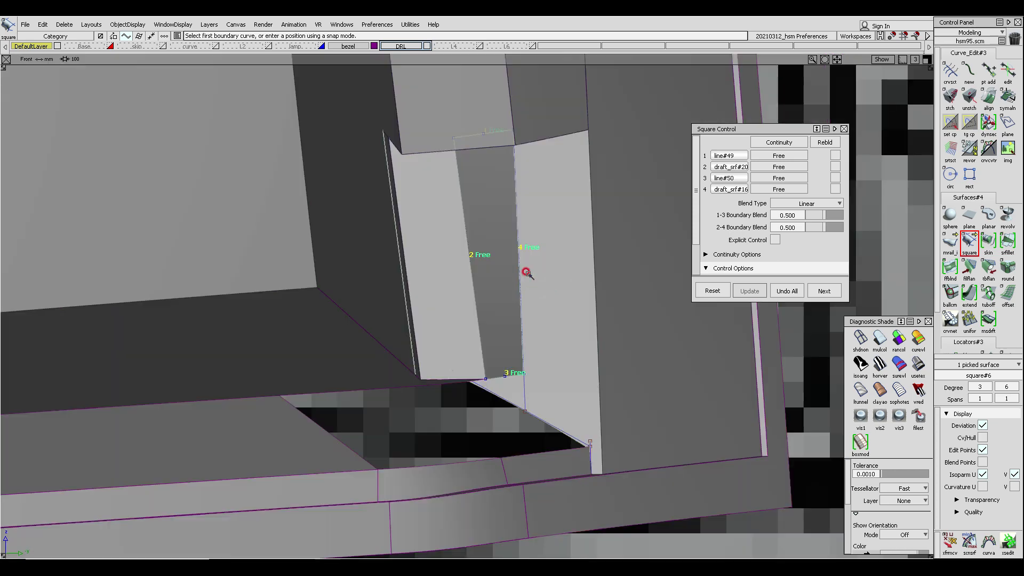
middle_click_drag(507, 263, 402, 272, "alt+shift")
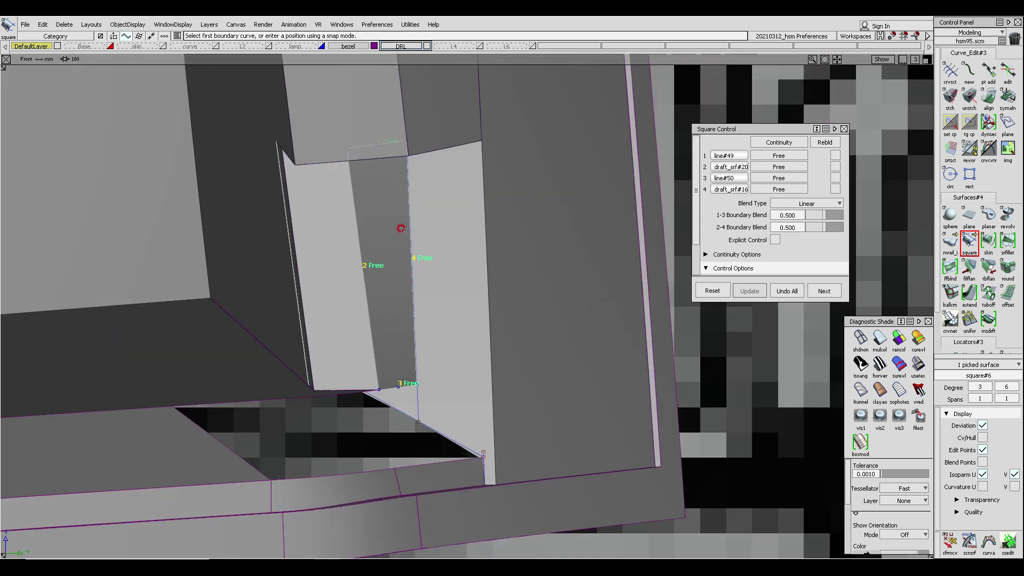
right_click_drag(354, 361, 475, 190, "ctrl+shift")
middle_click_drag(389, 256, 332, 327, "alt+shift")
right_click_drag(331, 327, 459, 336, "alt+shift")
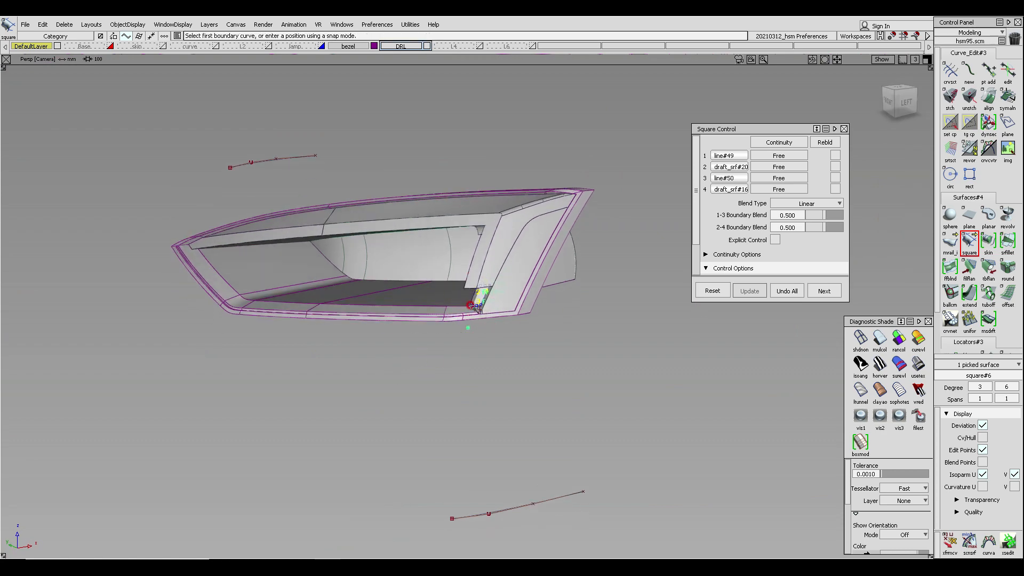
- Draw a straight line diagonally across the corner from the upper draft surface's corner to the lower one
right_click_drag(474, 309, 496, 281, "alt+shift")
left_click_drag(496, 281, 598, 315, "alt+shift")
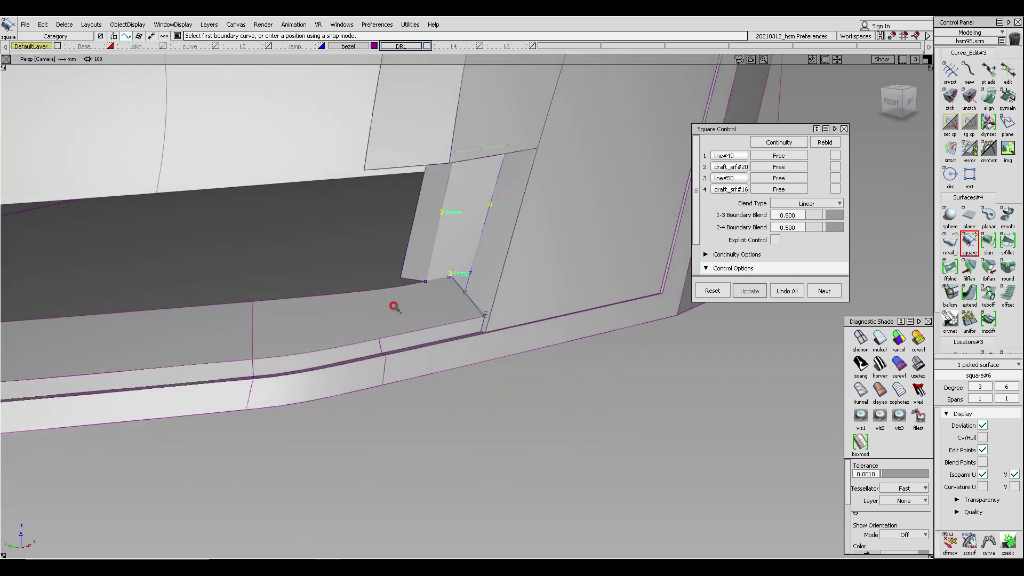
middle_click_drag(468, 258, 484, 260, "ctrl+shift")
left_click(472, 253, "alt+shift")
right_click_drag(492, 287, 431, 296, "alt+shift")
left_click_drag(431, 296, 510, 263, "alt+shift")
right_click_drag(510, 263, 489, 297, "alt+shift")
left_click_drag(489, 297, 551, 321, "alt+shift")
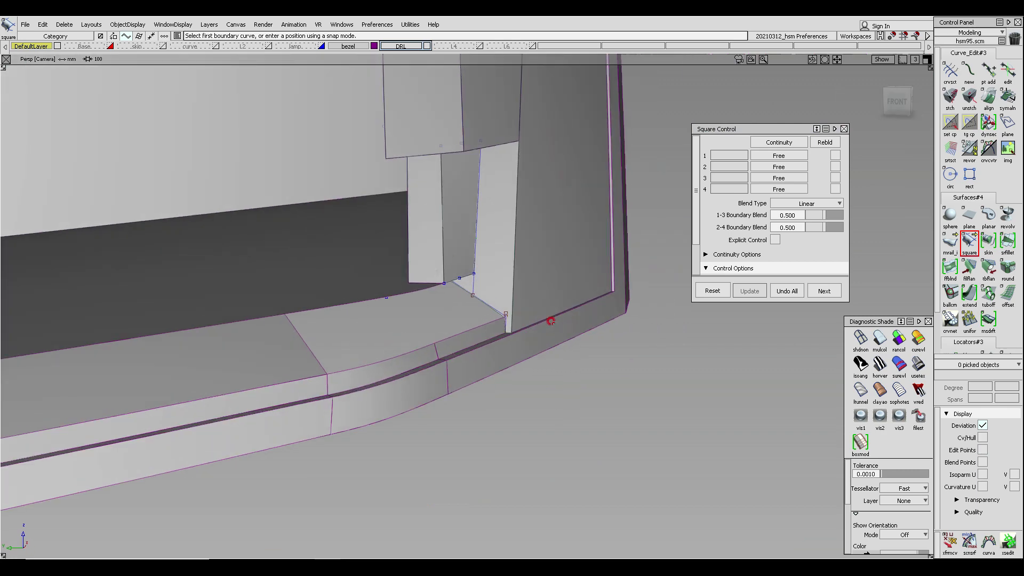
left_click_drag(425, 290, 347, 373, "alt+shift")
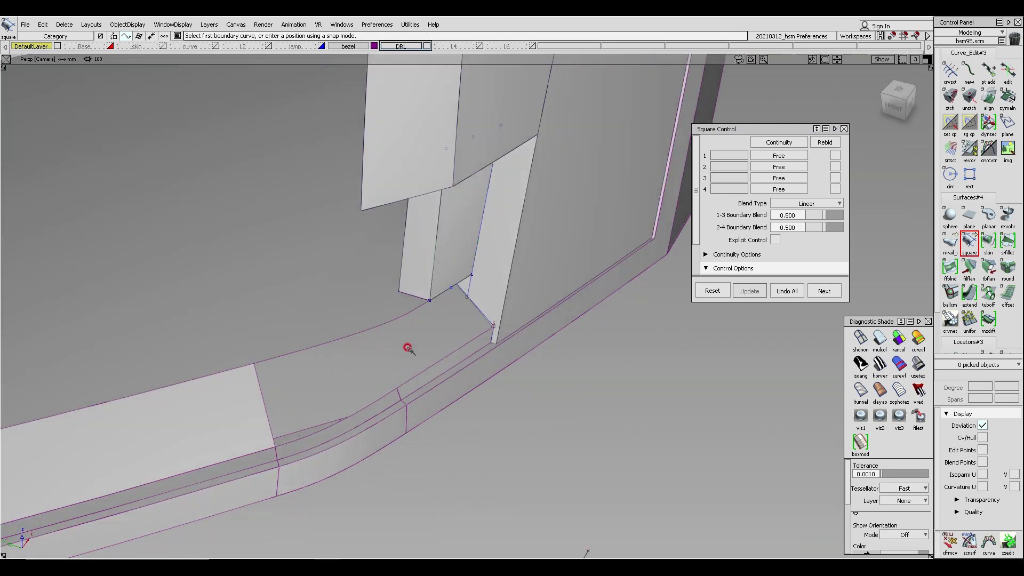
left_click_drag(368, 331, 378, 359, "alt+shift")
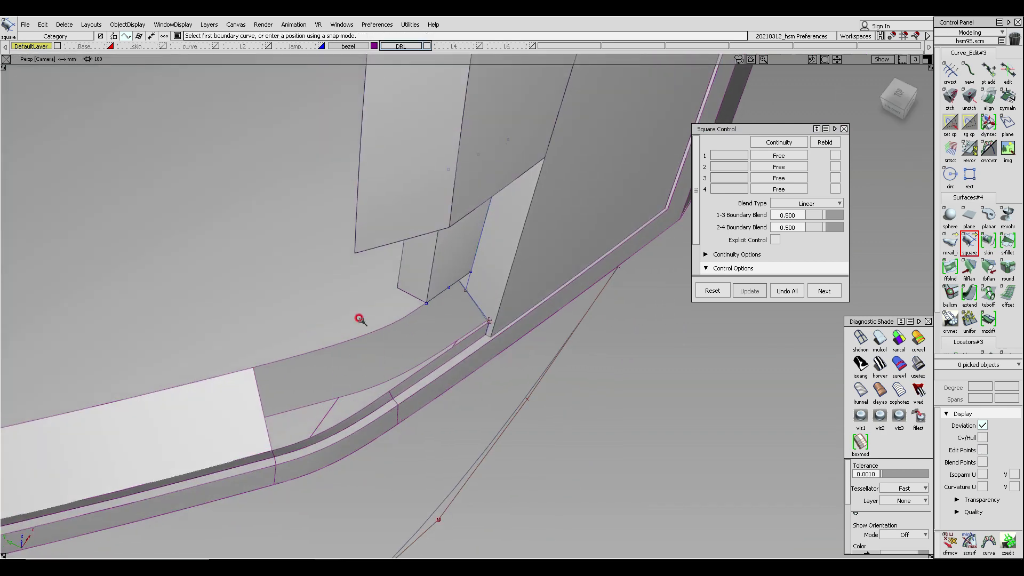
left_click_drag(360, 319, 417, 342, "alt+shift")
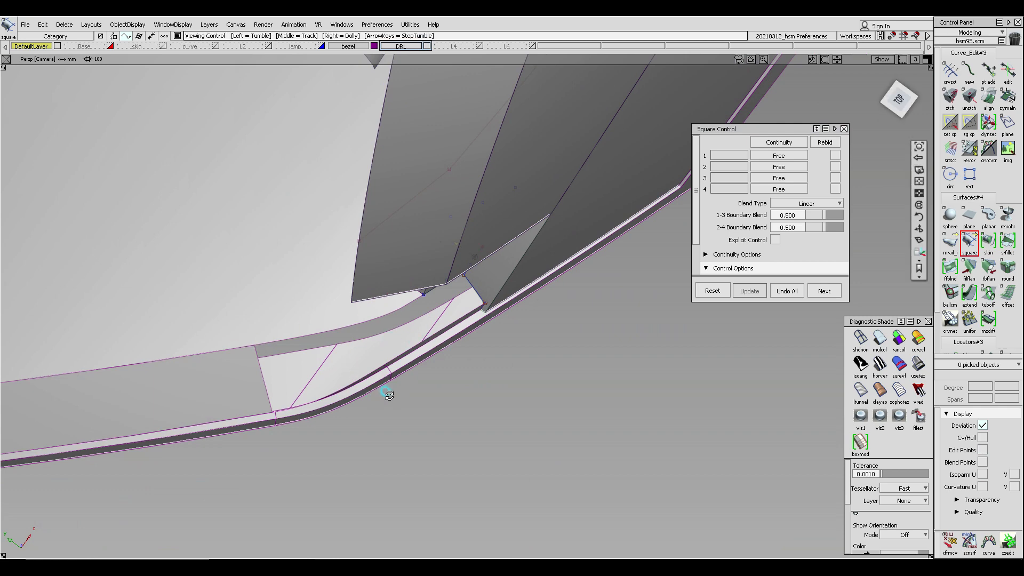
left_click_drag(389, 393, 576, 413, "alt+shift")
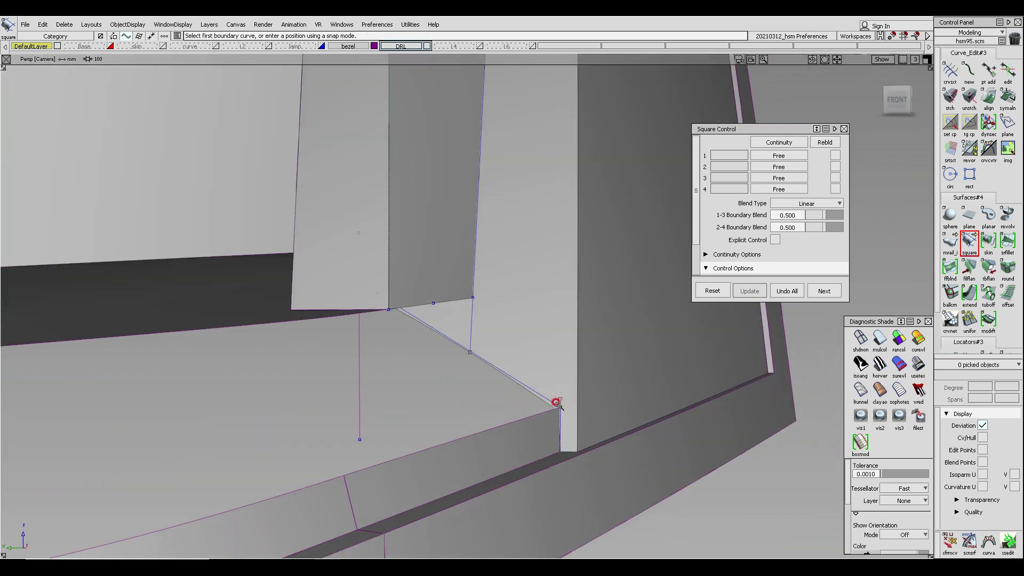
left_click_drag(491, 284, 478, 299, "ctrl+shift")
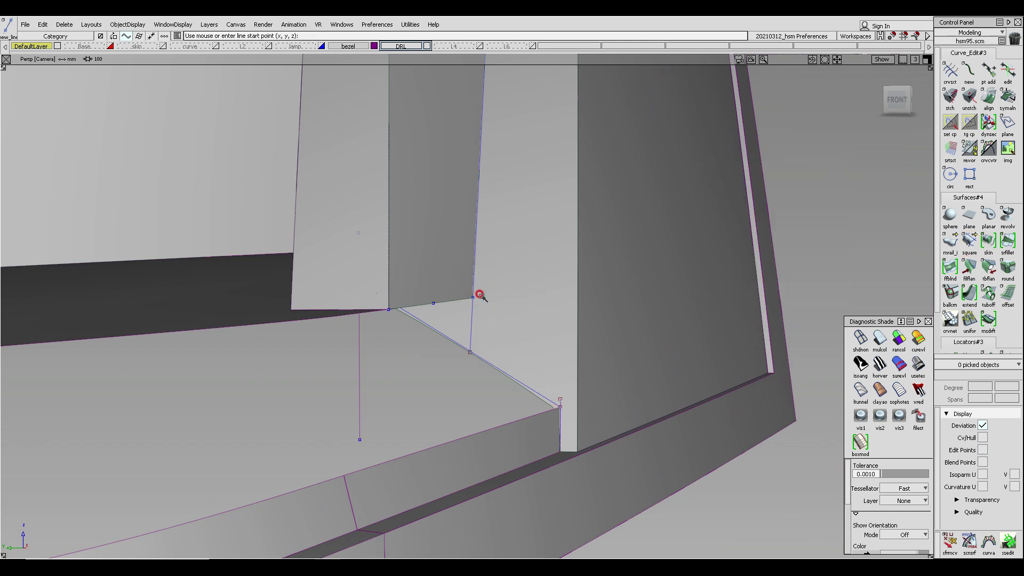
left_click(476, 296, "ctrl")
left_click(562, 411, "ctrl")
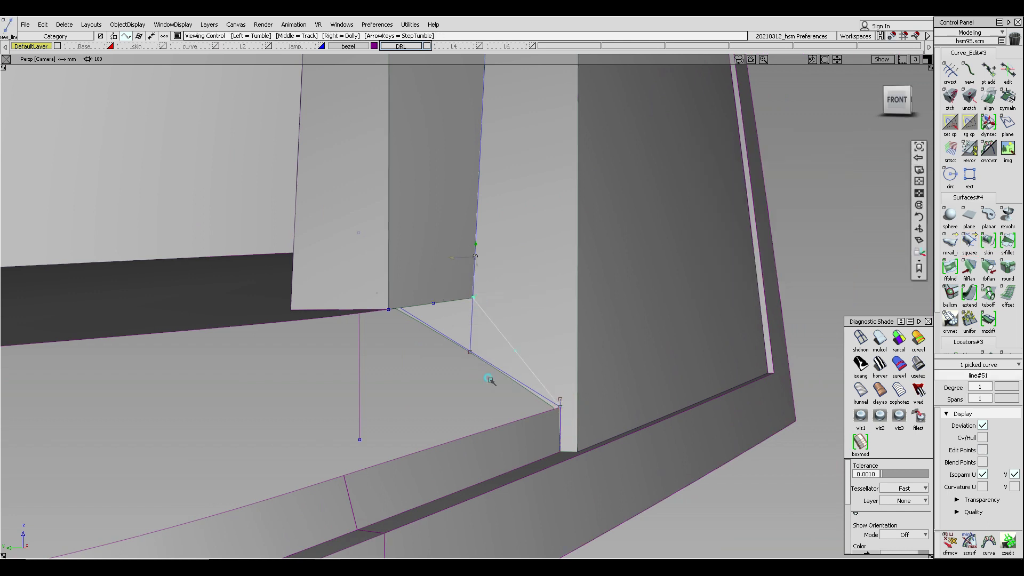
- Project the diagonal line onto the draft surface in the front view and delete the original line
left_click_drag(492, 381, 467, 353, "alt+shift")
left_click_drag(465, 351, 459, 279, "ctrl+shift")
right_click_drag(581, 369, 540, 292, "ctrl+shift")
middle_click_drag(475, 279, 614, 382, "ctrl+shift")
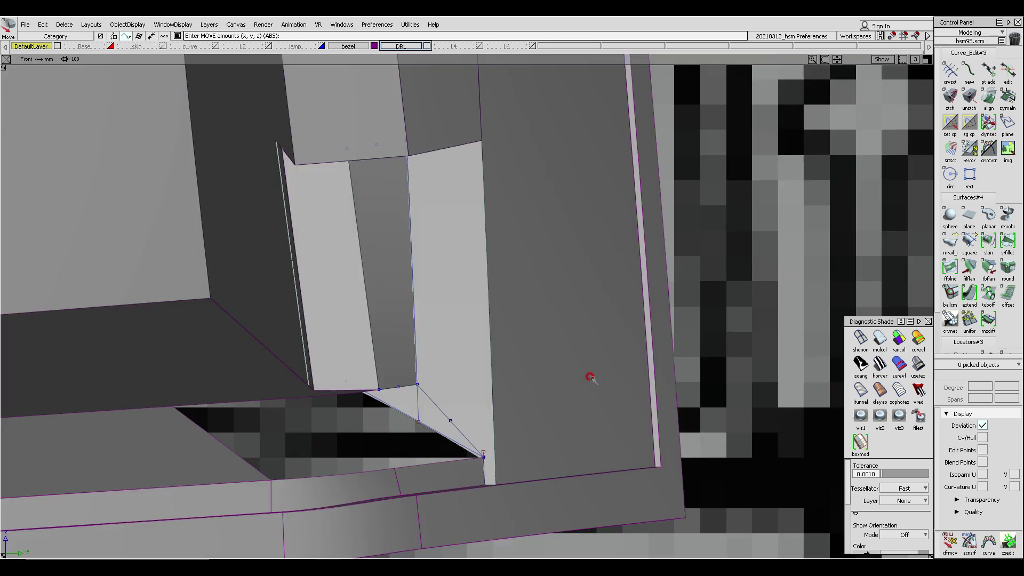
left_click_drag(589, 378, 503, 301, "ctrl+shift")
left_click(451, 391)
left_click_drag(447, 398, 432, 427)
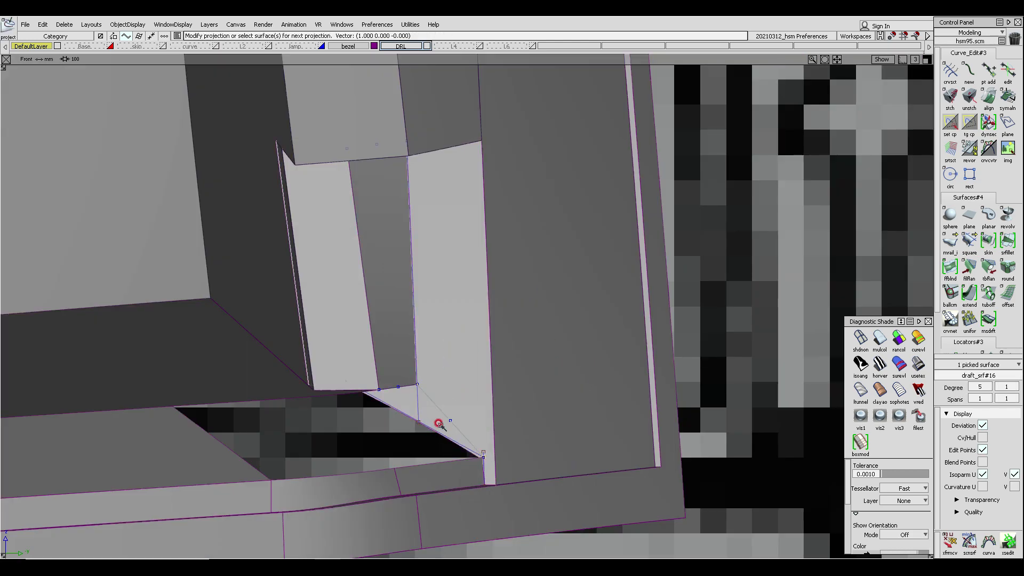
middle_click_drag(439, 423, 518, 323, "ctrl+shift")
left_click_drag(522, 358, 492, 300, "alt+shift")
left_click(479, 377)
key("Delete")
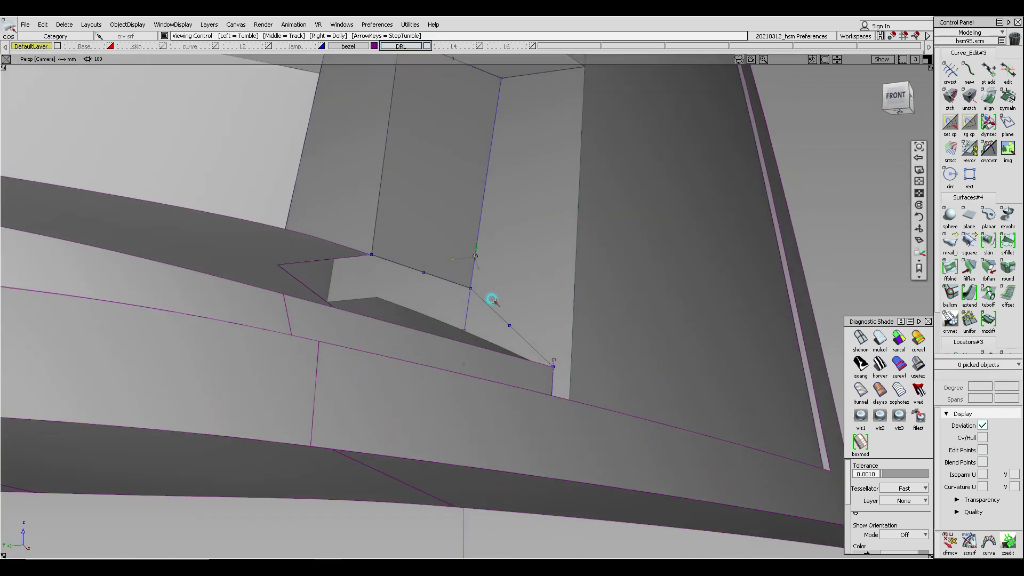
- Trim the draft surface along the projected curve, agreeing to untrim it first when asked
mouse_move(532, 219)
left_mouse_down("ctrl+shift")
mouse_move(496, 262)
mouse_move(521, 258)
mouse_move(517, 245)
left_mouse_up("ctrl+shift")
left_click(526, 240)
left_click(564, 335)
left_click(525, 260)
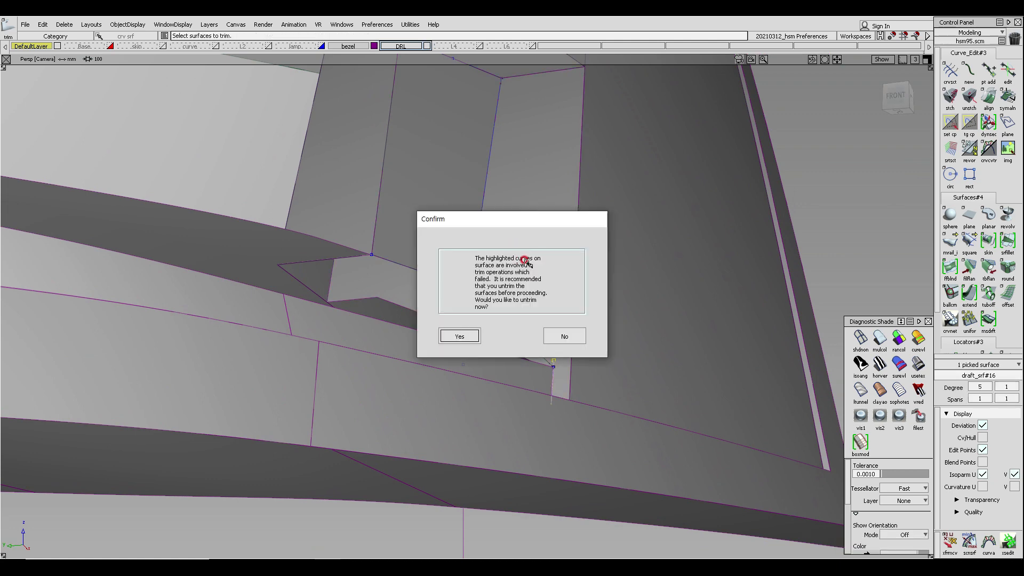
left_click(459, 336)
left_click(532, 263)
left_click(858, 544)
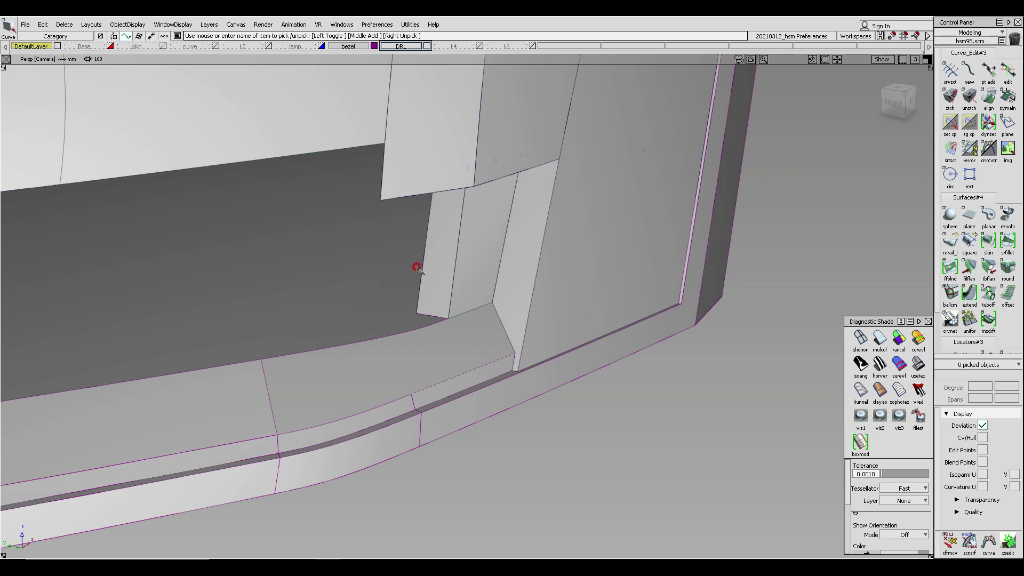
- Delete the leftover trimmed draft piece at the corner, accepting the loss of construction history
left_click_drag(436, 268, 598, 227, "alt+shift")
right_click_drag(451, 308, 473, 323, "alt+shift")
left_click_drag(472, 325, 153, 391, "alt+shift")
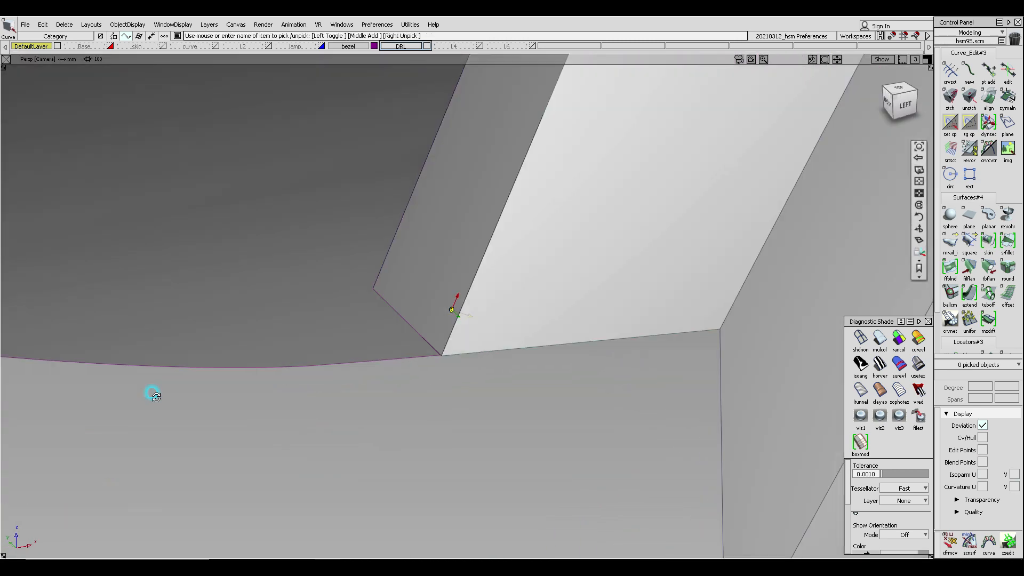
middle_click_drag(474, 407, 464, 320, "alt+shift")
right_click_drag(464, 320, 448, 321, "alt+shift")
left_click_drag(463, 321, 473, 268, "alt+shift")
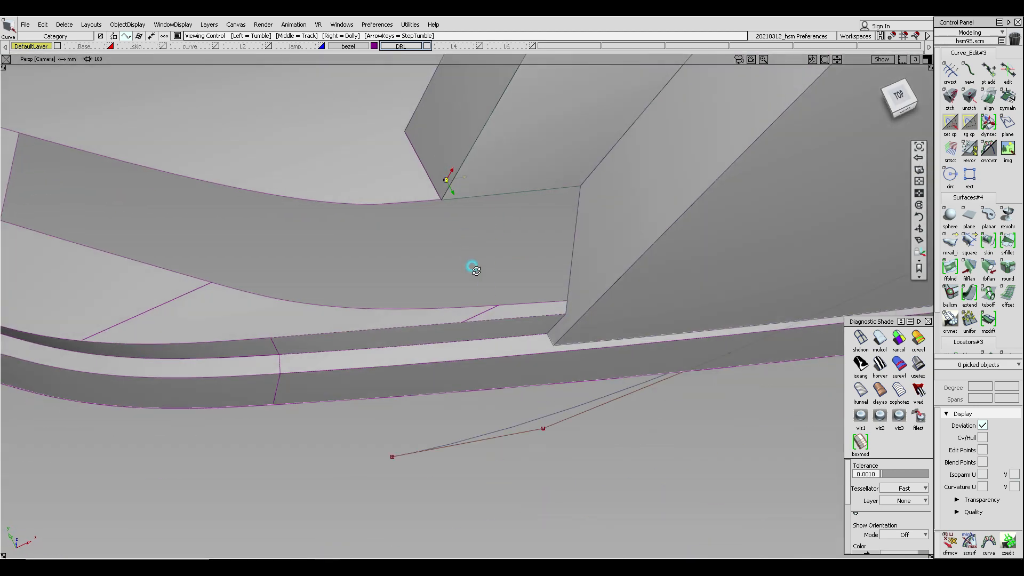
left_click_drag(542, 185, 521, 195, "alt+shift")
middle_click_drag(315, 277, 553, 226, "alt+shift")
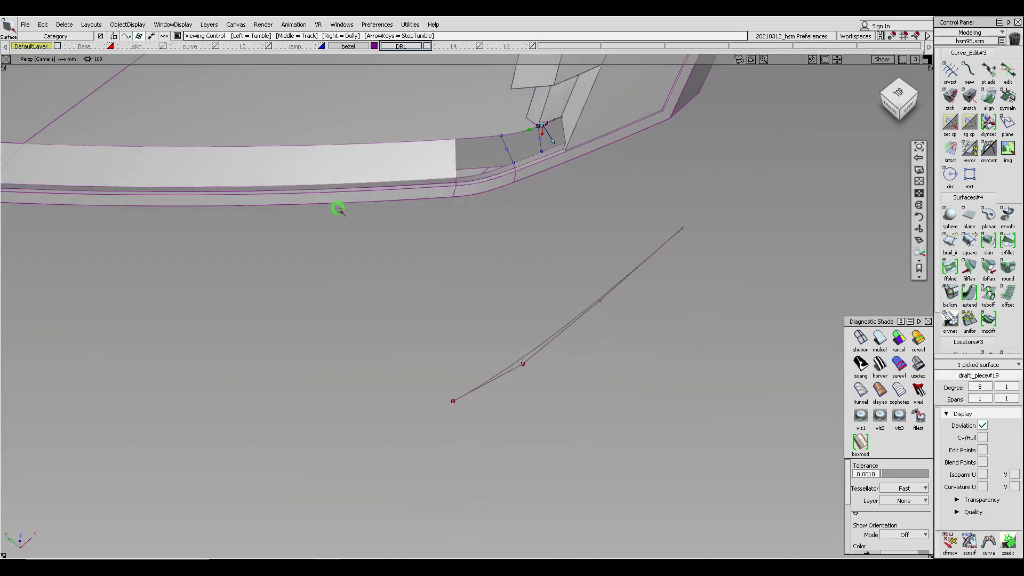
key("Delete")
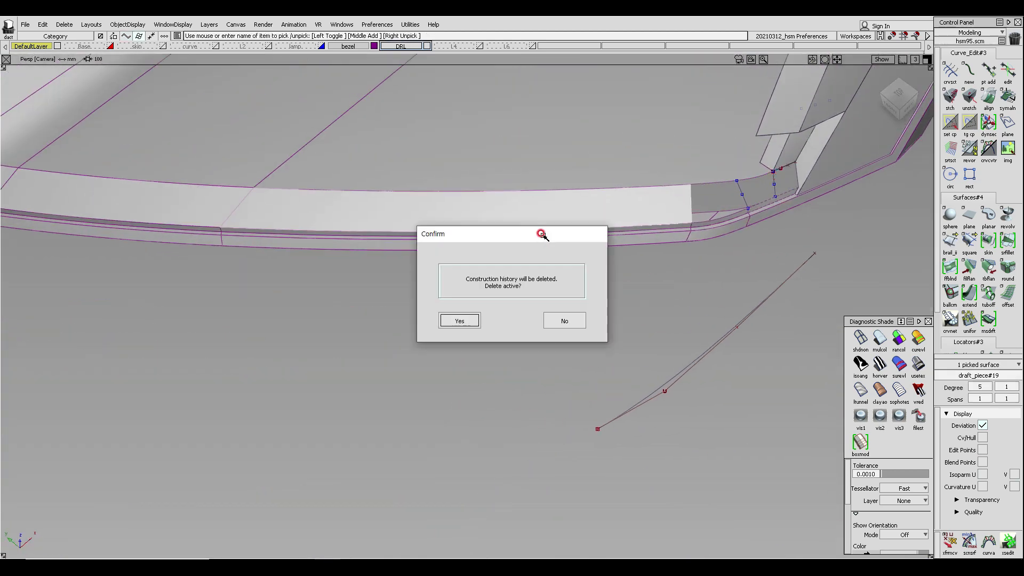
key("Return")
- Untrim the draft strip below the corner and extend its edge toward the corner
left_click_drag(541, 233, 564, 152, "alt+shift")
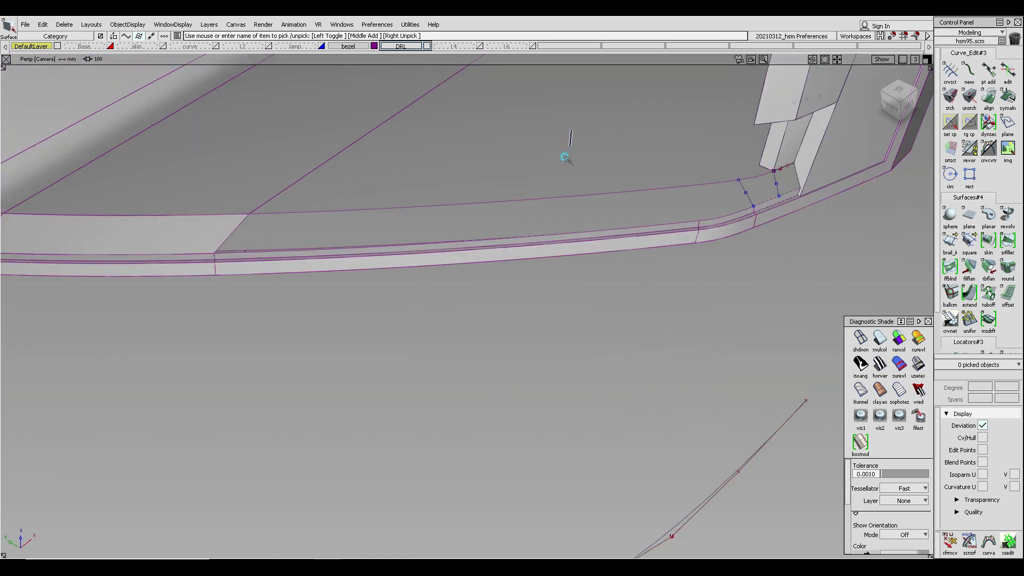
left_click(566, 158)
middle_click(584, 126, "ctrl+shift")
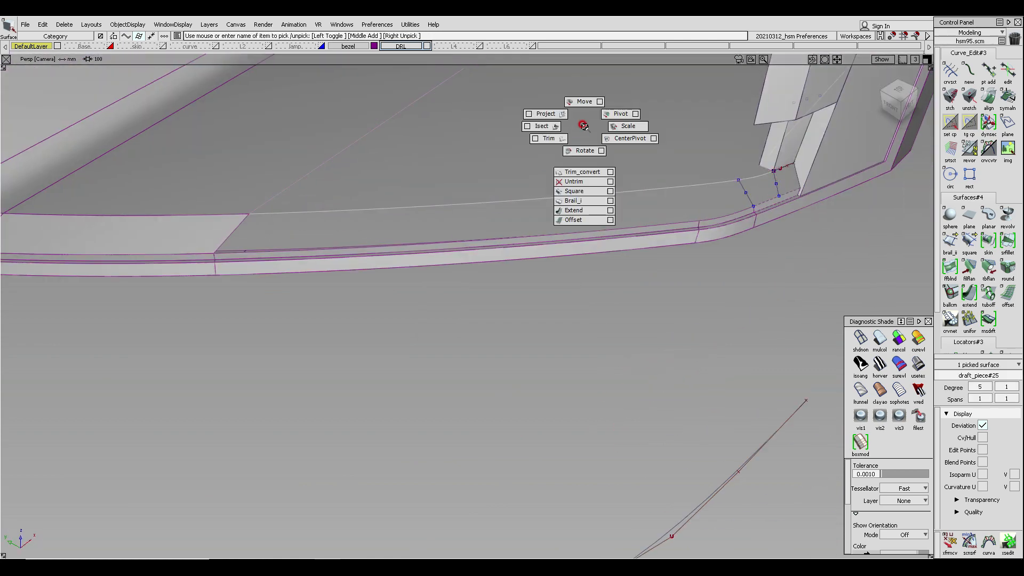
left_click(582, 181)
left_click_drag(589, 197, 588, 149, "ctrl+shift")
mouse_move(619, 163)
left_mouse_down("alt+shift")
mouse_move(627, 246)
mouse_move(611, 189)
left_mouse_up("alt+shift")
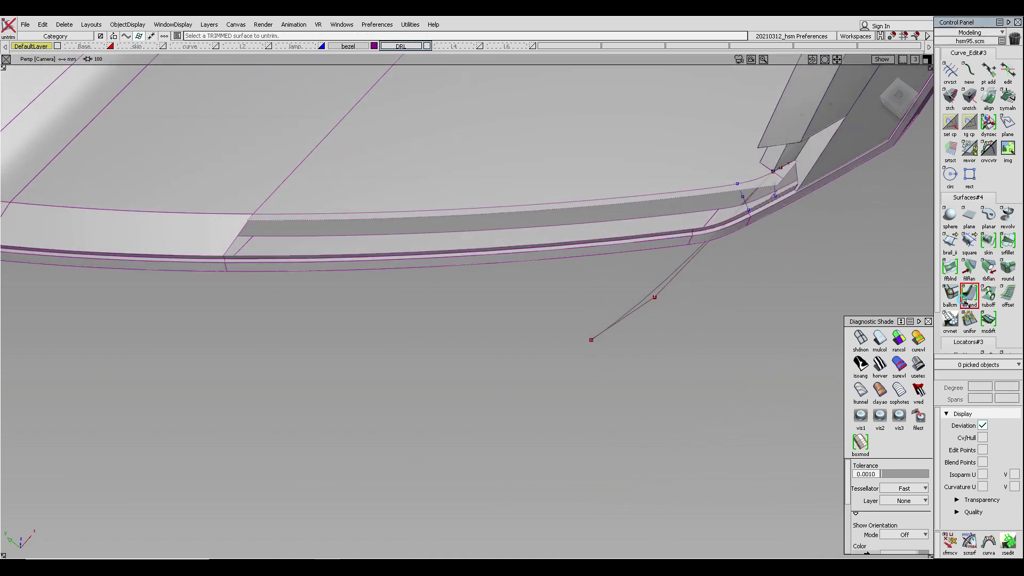
left_click(679, 204)
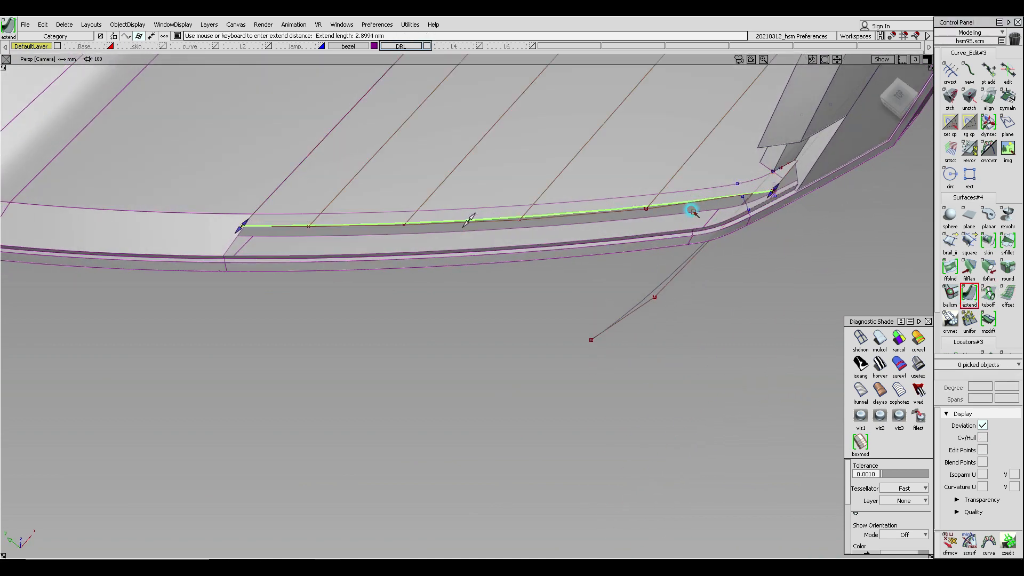
left_click_drag(702, 219, 720, 230, "alt+shift")
- Duplicate the upper edge of the extended strip as a separate curve
left_click_drag(307, 178, 343, 253, "alt+shift")
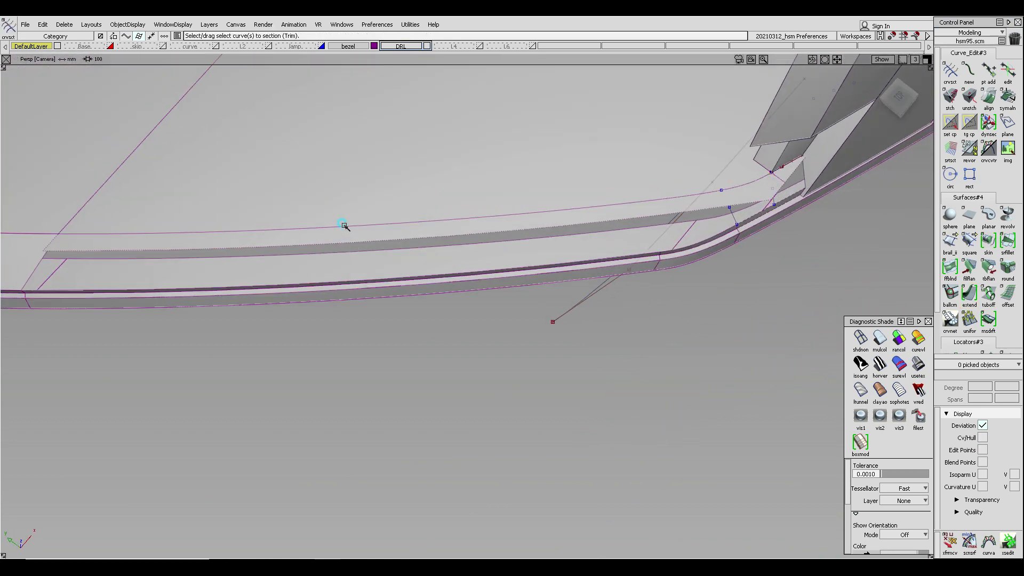
left_click(342, 225)
key("space")
left_click_drag(365, 202, 368, 285, "ctrl+shift")
left_click(357, 226)
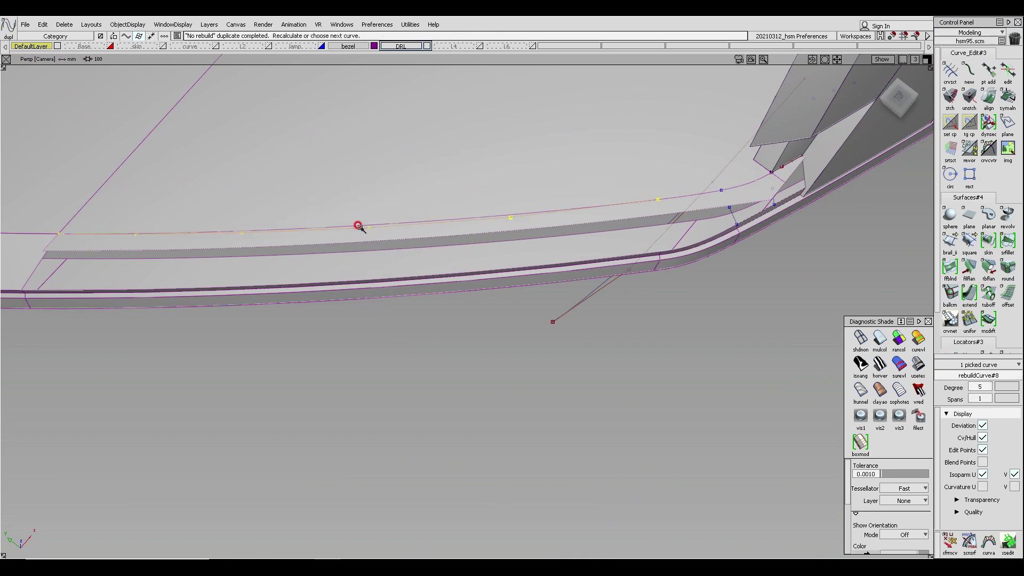
- In wireframe top view, move the end CVs of the duplicated edge curve toward the corner
left_click_drag(415, 245, 327, 189, "alt+shift")
left_click_drag(571, 130, 572, 179, "ctrl+shift")
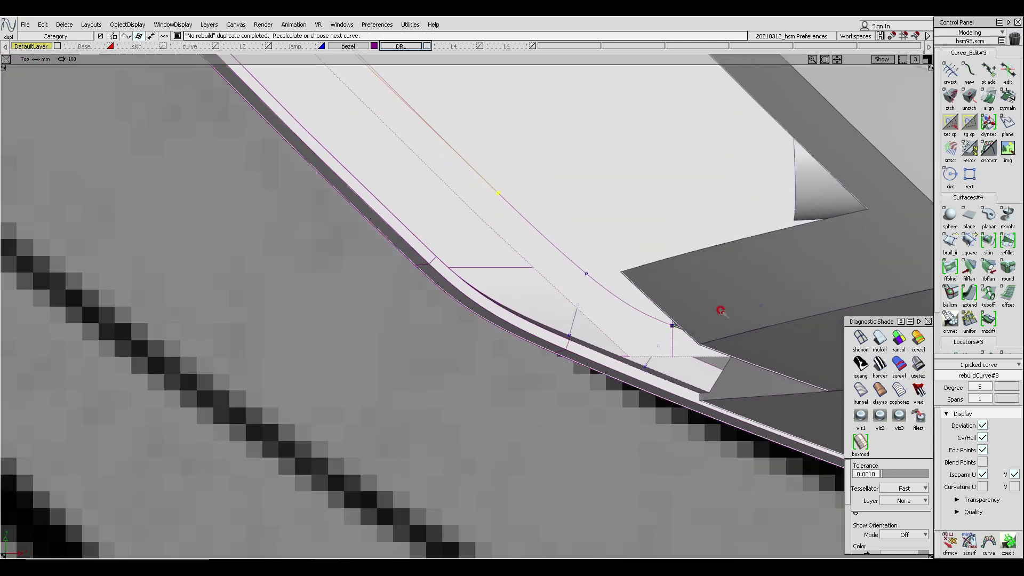
left_click(882, 340)
middle_click_drag(514, 229, 515, 284, "alt+shift")
left_click(646, 372)
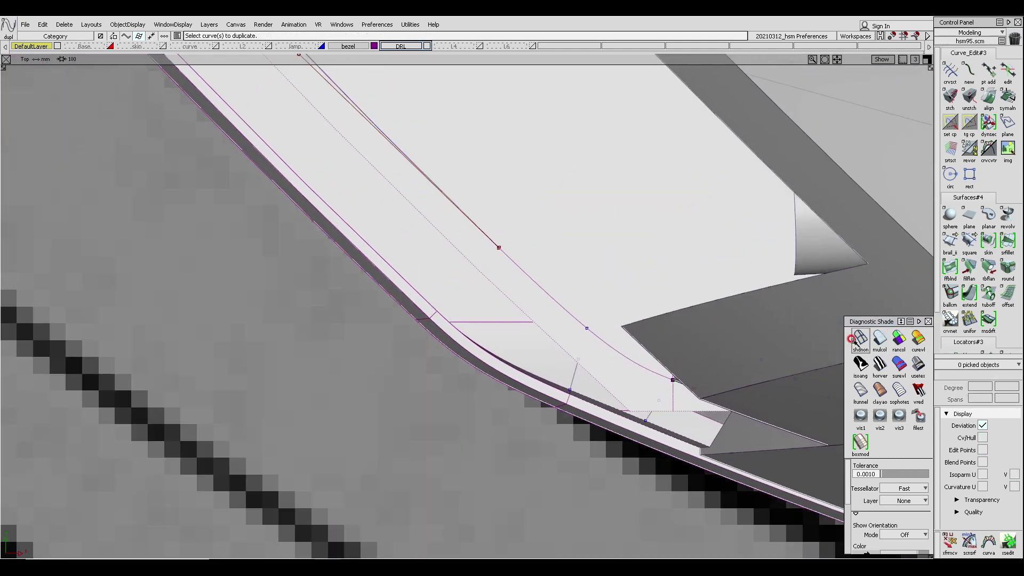
left_click(856, 337)
middle_click_drag(451, 224, 714, 381, "alt+shift")
right_click_drag(715, 381, 398, 281, "alt+shift")
middle_click_drag(542, 213, 463, 198, "alt+shift")
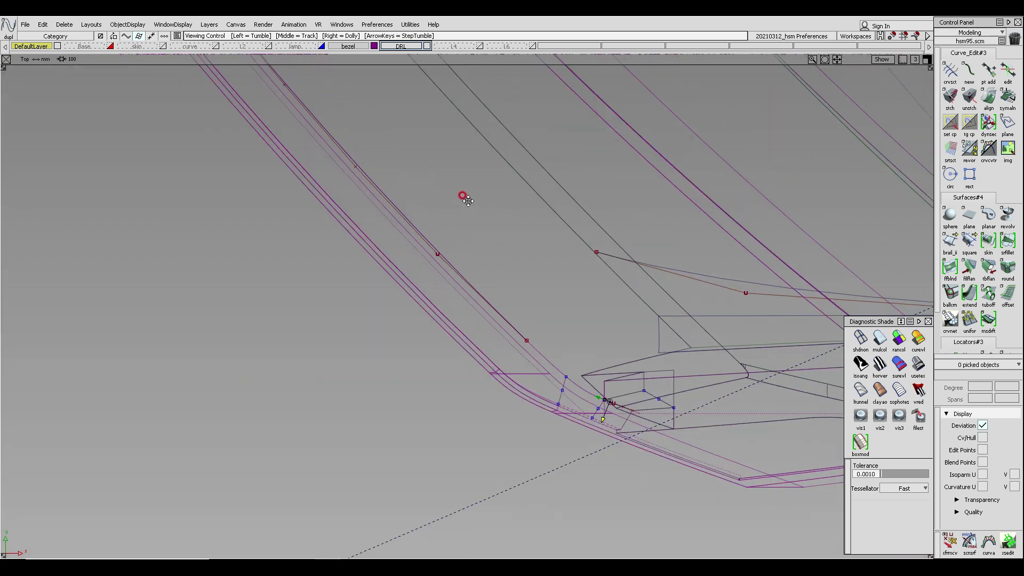
left_click(467, 327)
middle_click_drag(540, 300, 535, 249, "alt+shift")
middle_click_drag(533, 250, 543, 333)
left_click_drag(456, 310, 494, 309, "ctrl+shift")
left_click_drag(469, 304, 533, 341)
middle_click_drag(549, 306, 550, 302, "ctrl+shift")
middle_click_drag(282, 149, 328, 267, "alt+shift")
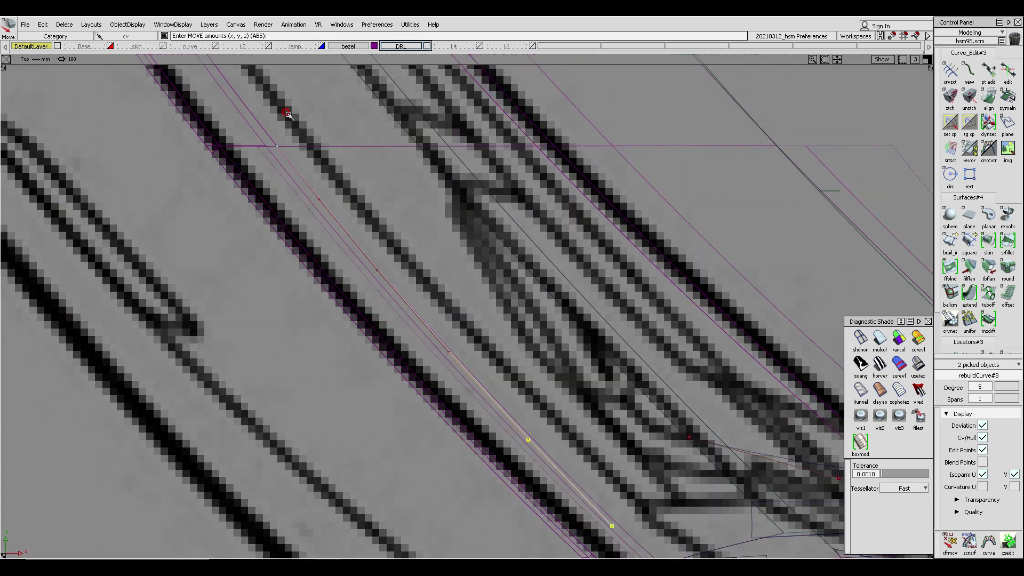
middle_click_drag(456, 273, 299, 72, "alt+shift")
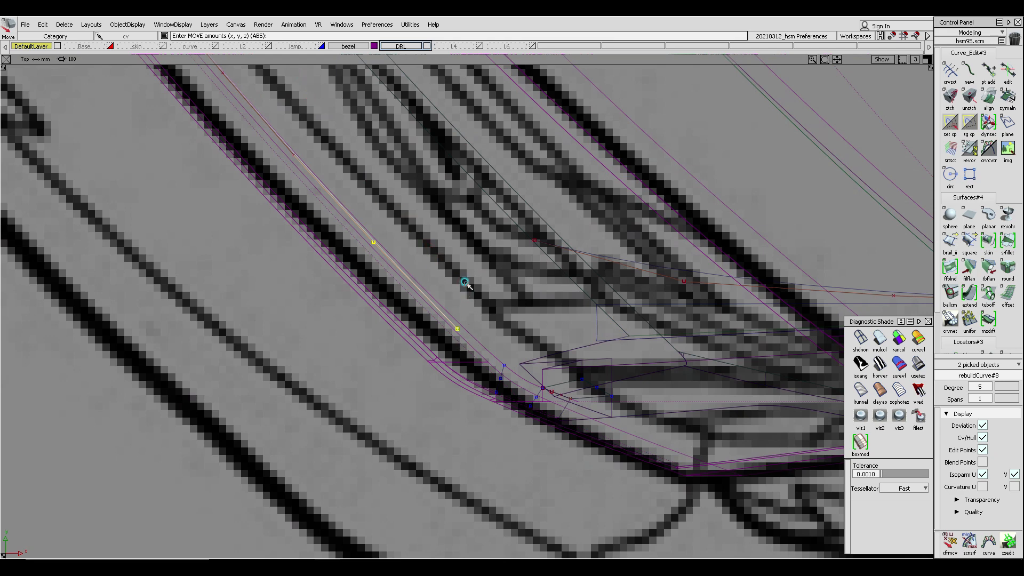
left_click_drag(465, 282, 476, 349, "ctrl+shift")
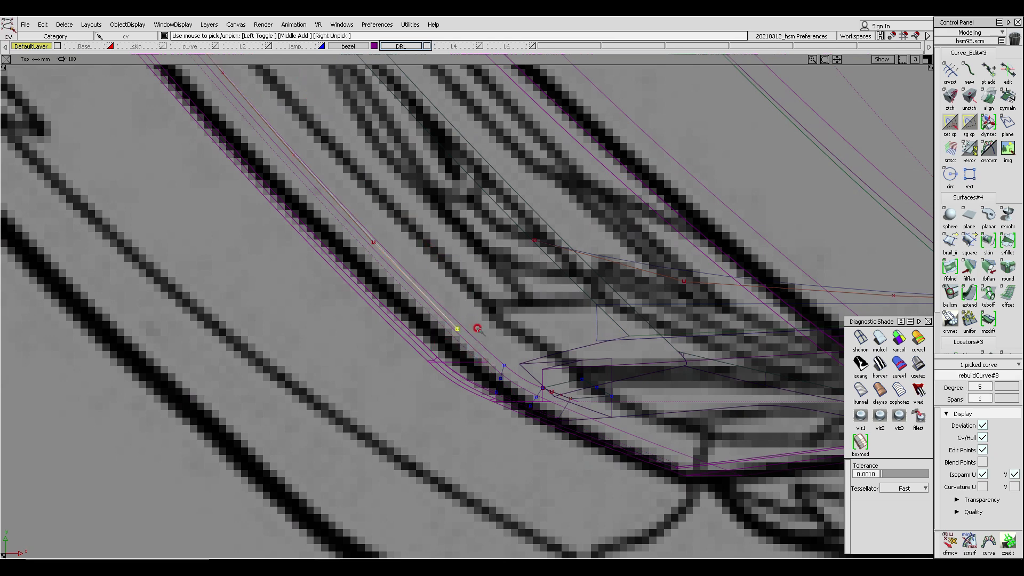
middle_click_drag(466, 255, 463, 255)
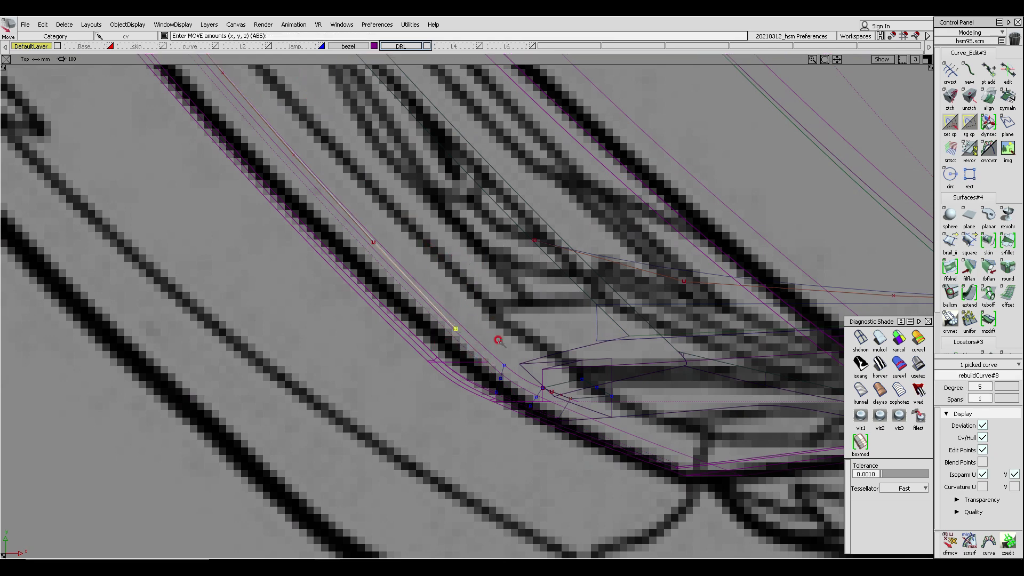
right_click_drag(498, 340, 511, 300, "alt+shift")
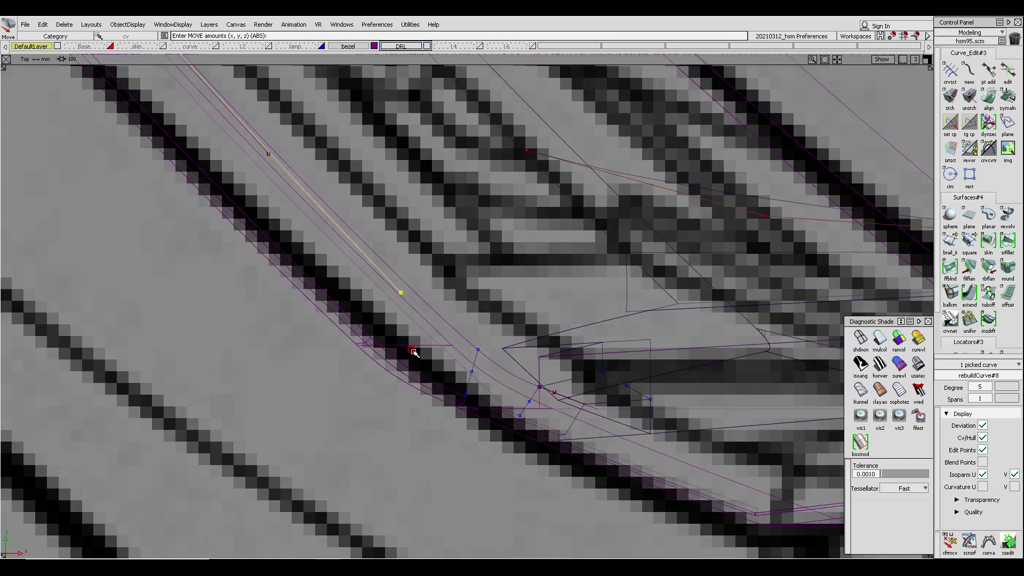
left_click_drag(411, 350, 419, 392, "ctrl+shift")
- Copy and paste the short curve lying along the corner's inner edge
left_click(880, 341)
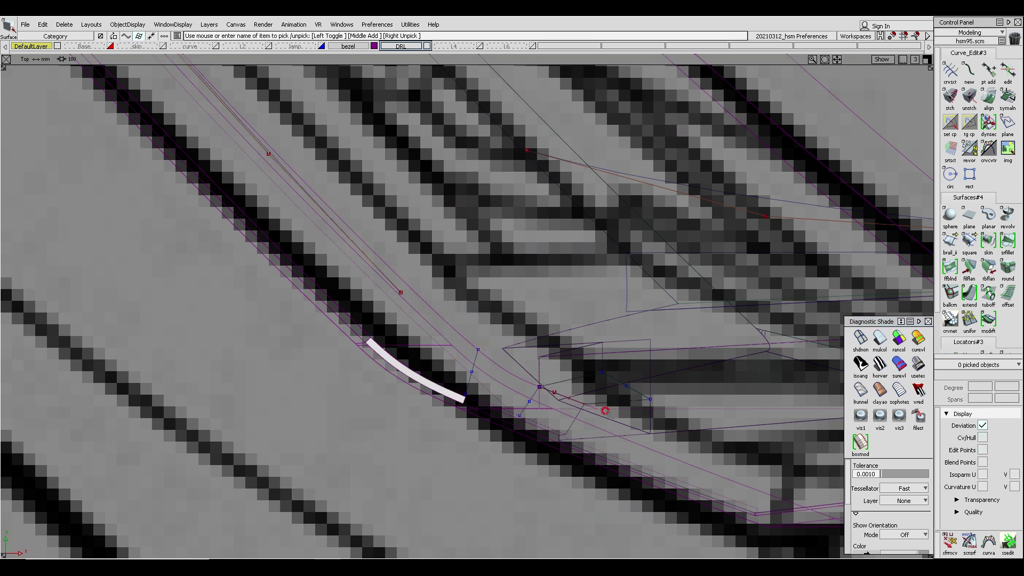
mouse_move(557, 381)
right_mouse_down("alt+shift")
mouse_move(547, 359)
mouse_move(560, 251)
mouse_move(539, 313)
right_mouse_up("alt+shift")
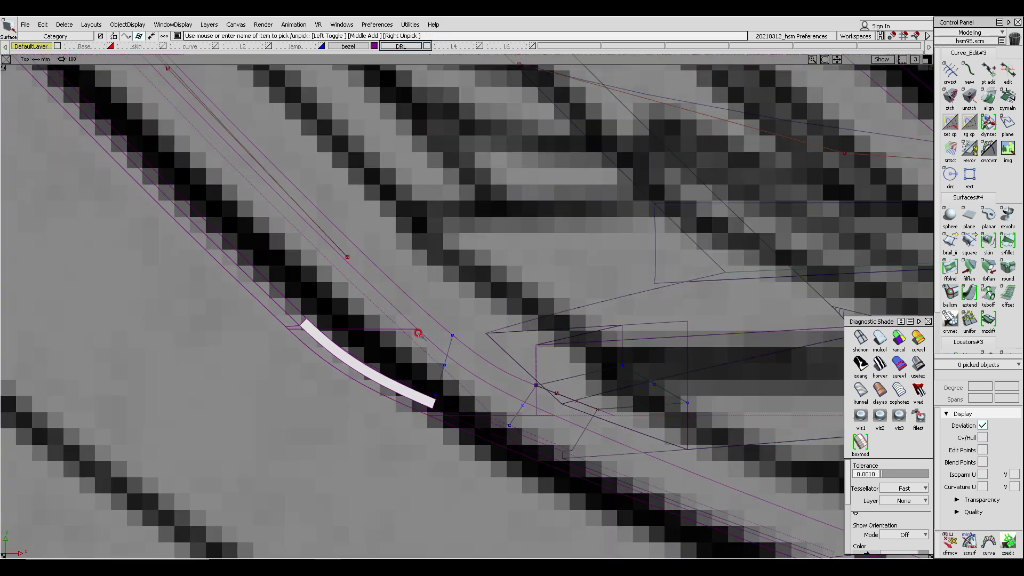
left_click_drag(442, 355, 567, 399, "ctrl+shift")
left_click(573, 402)
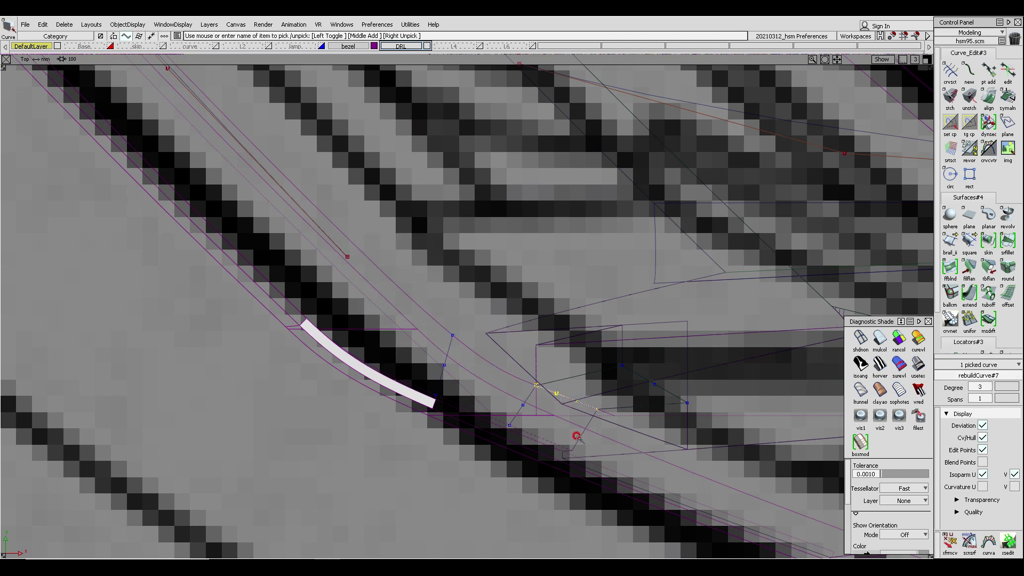
key("ctrl+c")
key("ctrl+v")
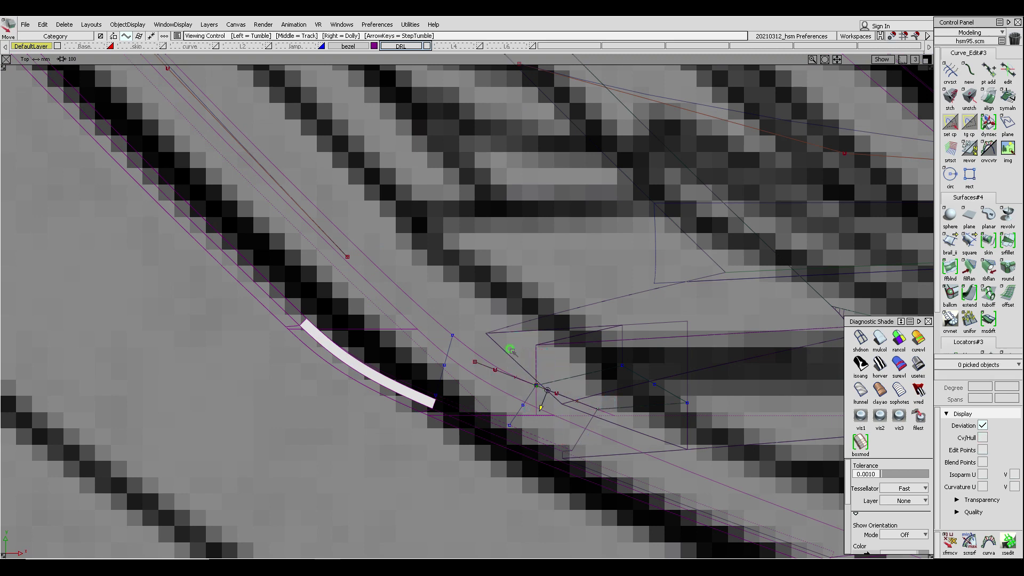
right_click_drag(505, 350, 510, 303, "alt+shift")
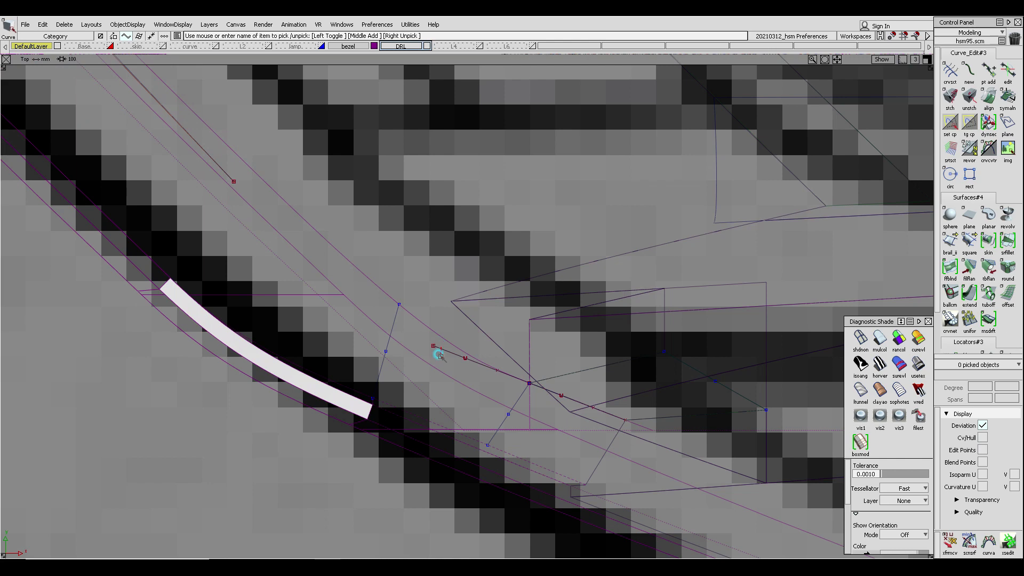
- Scale the pasted short curve up by about 1.24
left_click(473, 372)
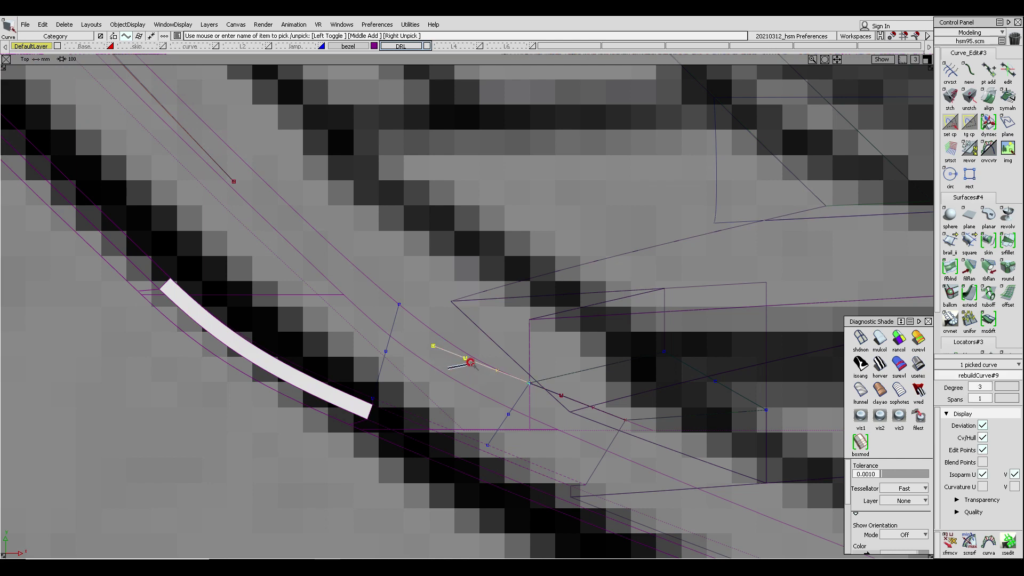
middle_click_drag(471, 363, 484, 355, "ctrl+shift")
left_click_drag(478, 350, 498, 353)
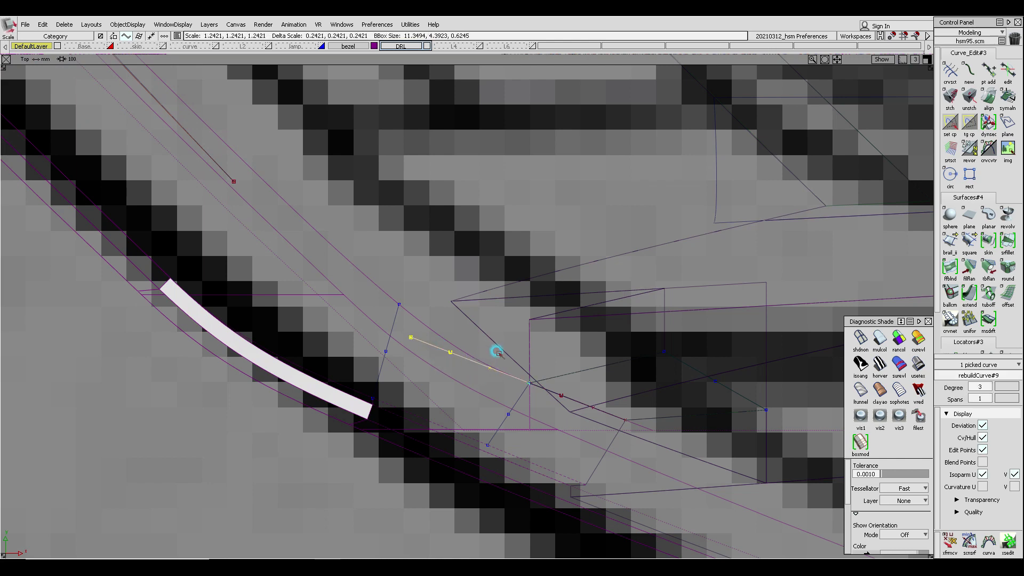
- Align the end of the pasted curve to the neighbouring curve near the corner
left_click_drag(465, 386, 449, 275, "ctrl+shift")
mouse_move(246, 171)
left_mouse_down("ctrl+shift")
mouse_move(230, 174)
mouse_move(255, 185)
mouse_move(254, 201)
left_mouse_up("ctrl+shift")
left_click(238, 184)
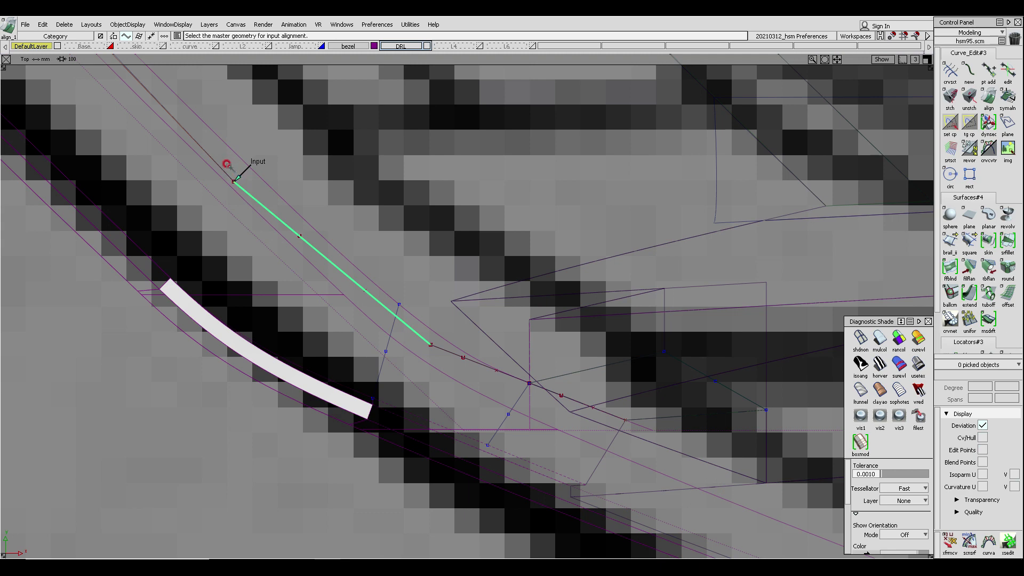
left_click(225, 170)
left_click(427, 340)
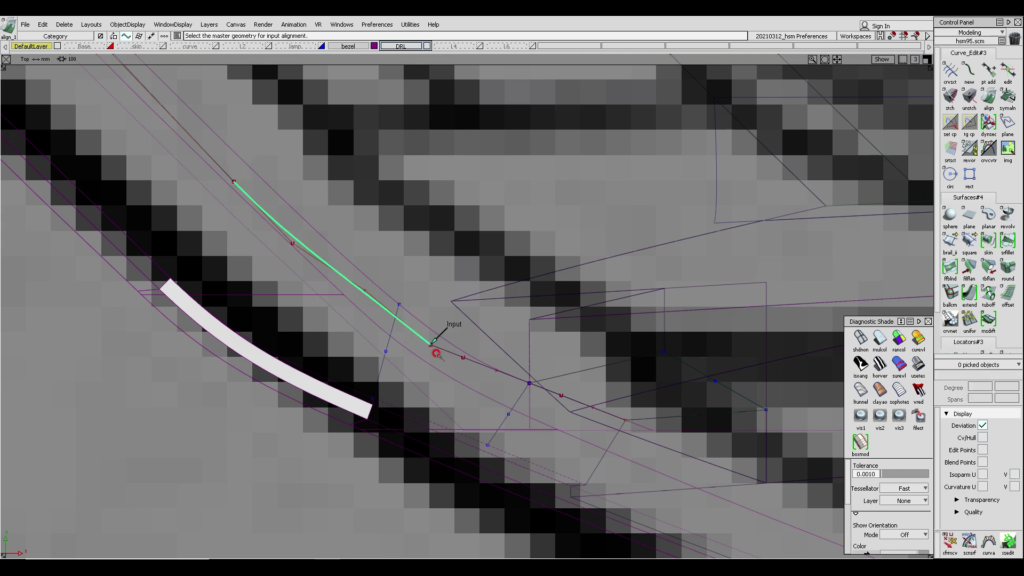
left_click(396, 286)
middle_click_drag(399, 287, 408, 299, "alt+shift")
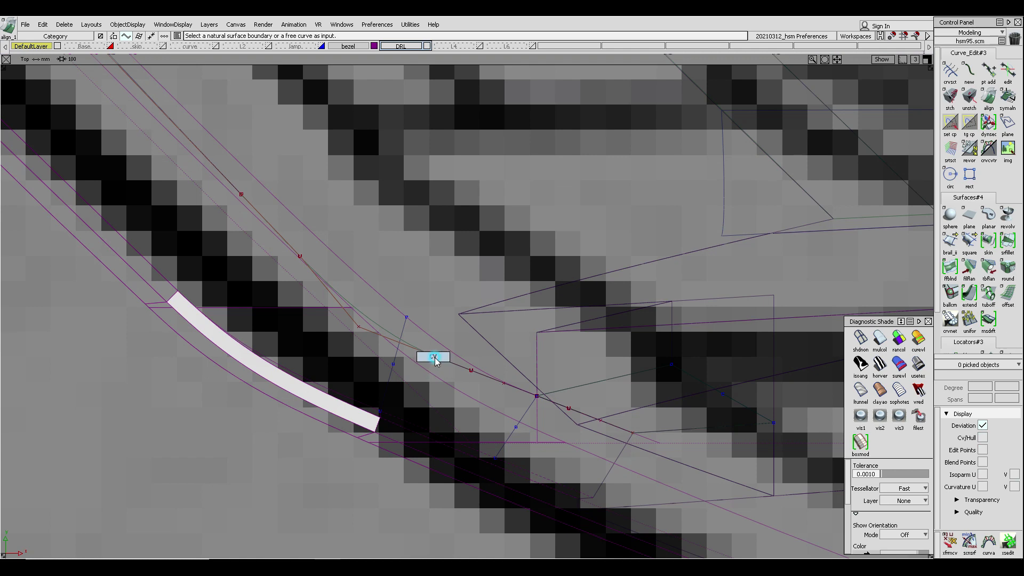
- In top view, move CVs of the two corner curves to shape them toward the inner corner
left_click_drag(435, 358, 436, 362, "ctrl+shift")
left_click_drag(428, 347, 451, 377)
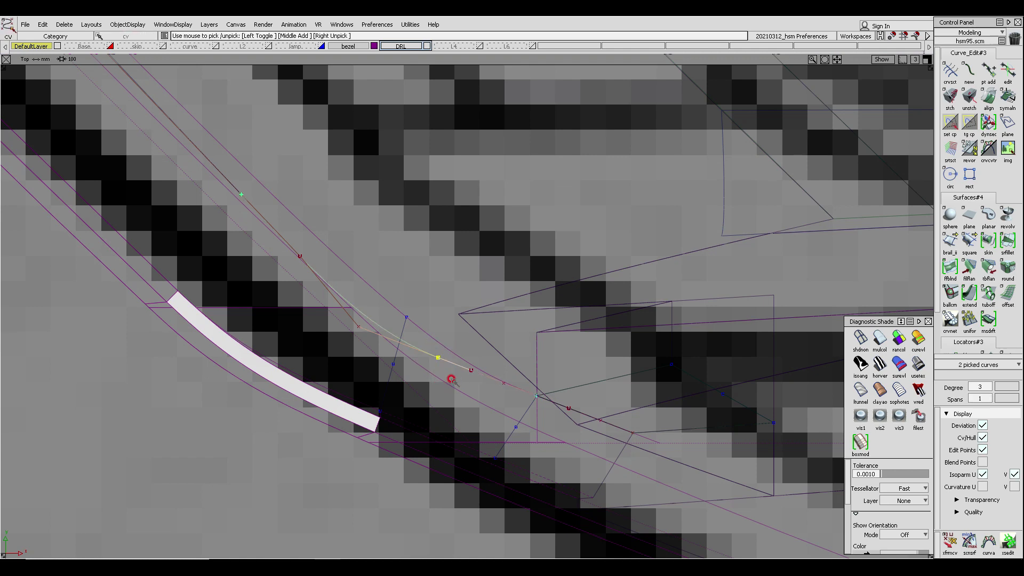
right_click_drag(449, 321, 453, 296, "ctrl+shift")
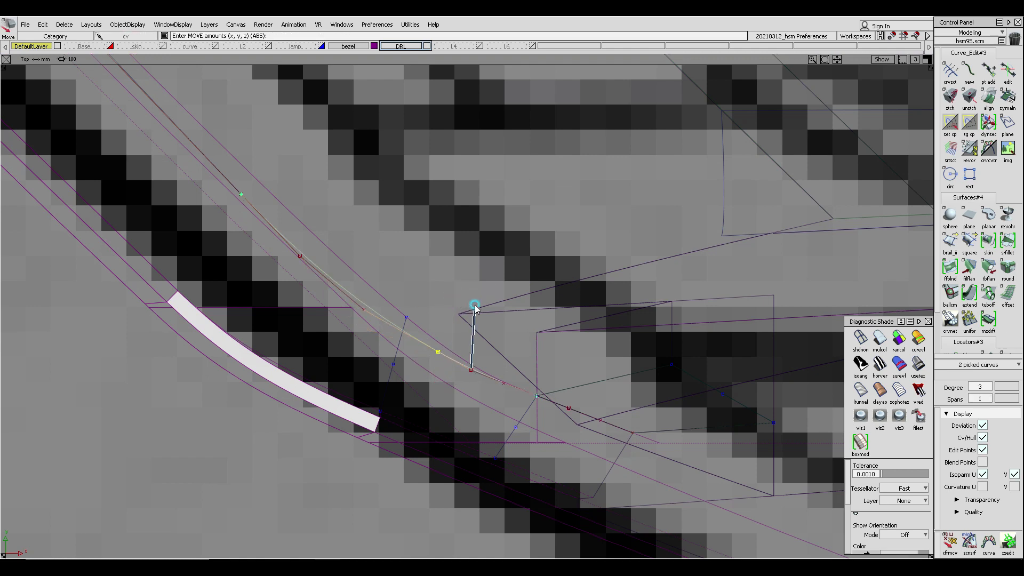
left_click_drag(475, 305, 474, 304, "ctrl+shift")
mouse_move(244, 216)
left_mouse_down("ctrl+shift")
mouse_move(273, 223)
mouse_move(339, 299)
left_mouse_up("ctrl+shift")
right_click_drag(359, 284, 358, 249, "ctrl+shift")
right_click_drag(356, 195, 356, 196)
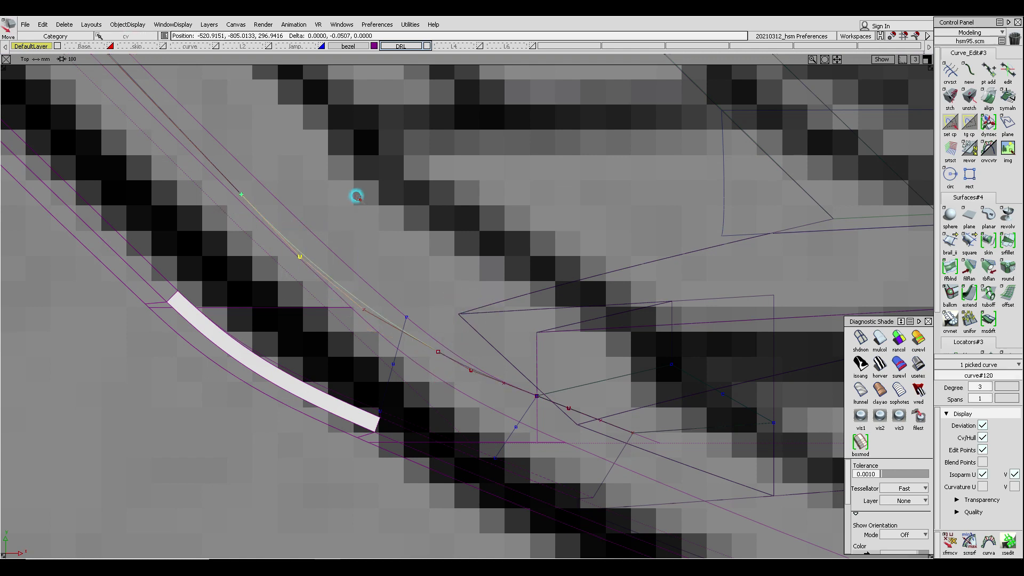
left_click_drag(356, 197, 359, 202)
left_click_drag(245, 188, 239, 167, "ctrl+shift")
left_click_drag(195, 187, 256, 205, "ctrl+shift")
middle_click_drag(253, 190, 277, 302, "alt+shift")
right_click_drag(336, 311, 339, 255, "ctrl+shift")
left_click_drag(338, 255, 337, 256)
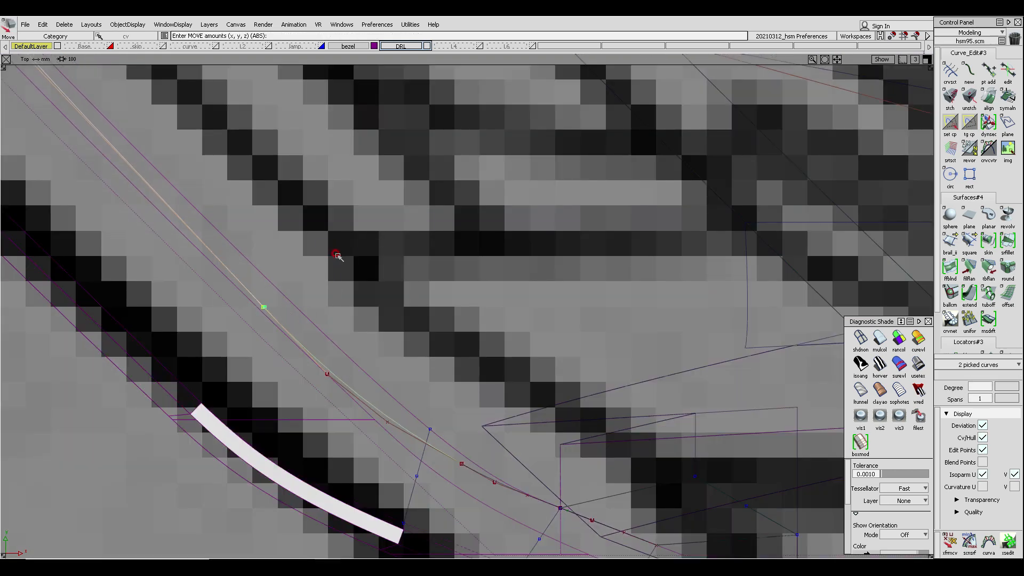
- Refine the CV positions of both curves so they flow smoothly into the corner
left_click_drag(390, 341, 390, 287, "ctrl+shift")
right_click_drag(427, 341, 393, 344, "alt+shift")
middle_click_drag(393, 341, 341, 222, "alt+shift")
mouse_move(299, 304)
left_mouse_down("ctrl+shift")
mouse_move(346, 301)
mouse_move(354, 330)
left_mouse_up("ctrl+shift")
mouse_move(457, 407)
left_mouse_down("ctrl+shift")
mouse_move(455, 346)
mouse_move(452, 372)
left_mouse_up("ctrl+shift")
right_click_drag(453, 369, 484, 331, "ctrl+shift")
left_click_drag(475, 347, 480, 347)
mouse_move(432, 376)
left_mouse_down("ctrl+shift")
mouse_move(422, 343)
mouse_move(463, 366)
mouse_move(459, 375)
left_mouse_up("ctrl+shift")
right_click_drag(474, 423, 479, 351, "ctrl+shift")
middle_click_drag(424, 343, 423, 321, "ctrl+shift")
middle_click_drag(427, 337, 407, 336, "ctrl+shift")
left_click_drag(406, 335, 437, 363)
right_click_drag(474, 333, 474, 311, "ctrl+shift")
right_click_drag(474, 311, 472, 311)
middle_click_drag(239, 205, 219, 204, "ctrl+shift")
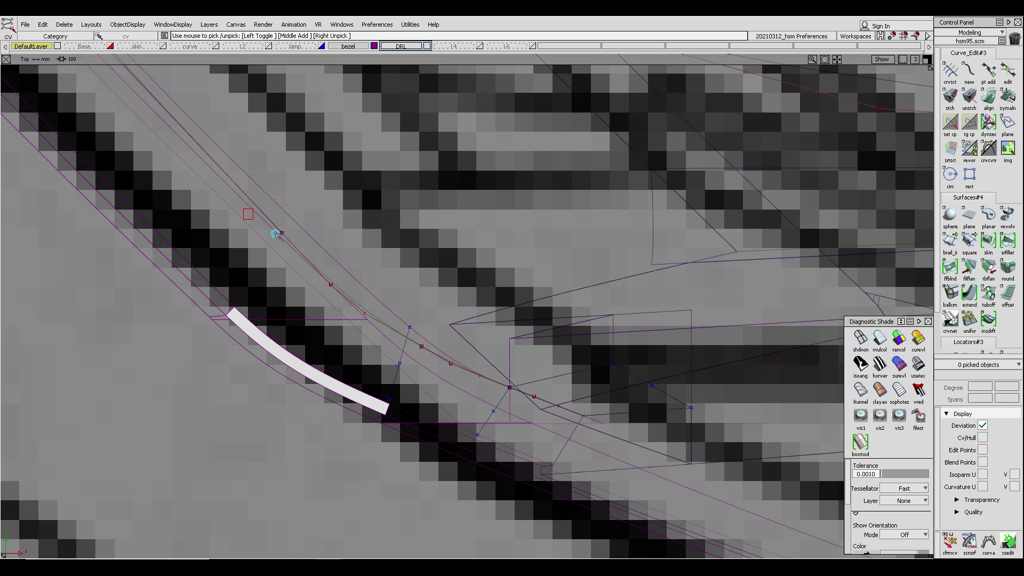
left_click_drag(249, 213, 312, 250)
middle_click_drag(319, 238, 358, 320, "alt+shift")
right_click_drag(368, 331, 334, 357, "alt+shift")
right_click_drag(424, 331, 430, 292, "ctrl+shift")
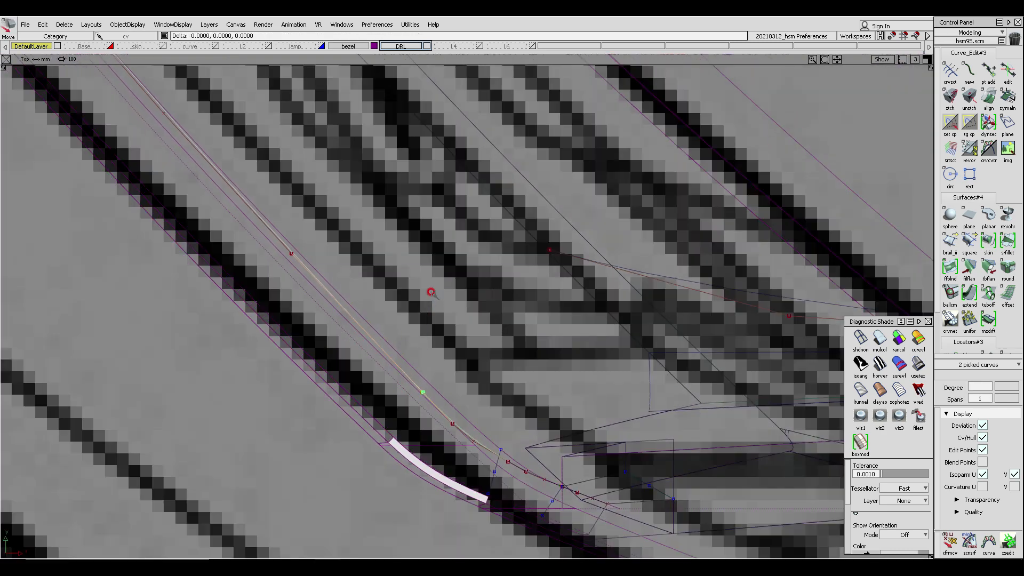
middle_click_drag(429, 293, 443, 300)
middle_click_drag(466, 369, 437, 288, "alt+shift")
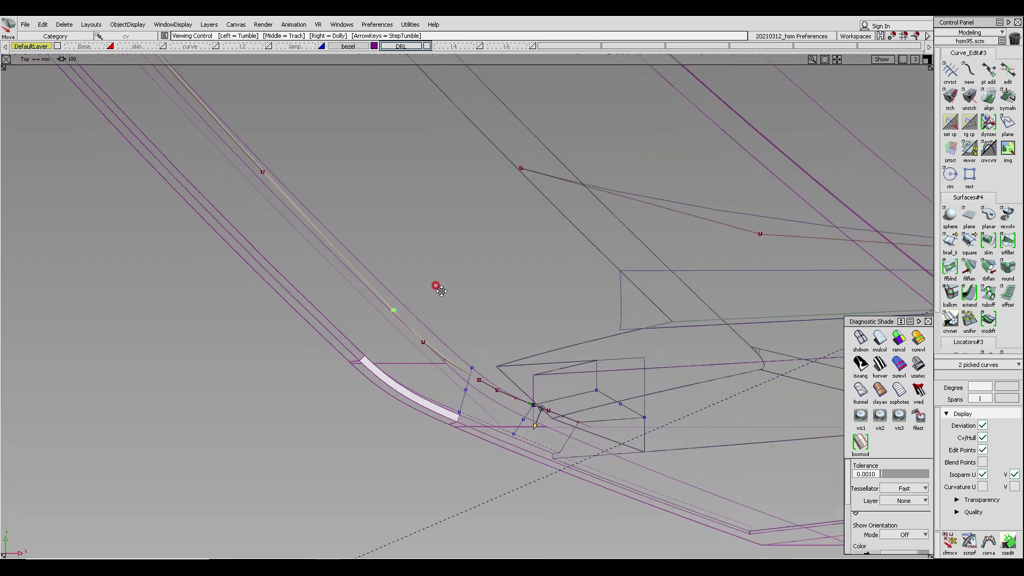
- In perspective view, delete the old curves-on-surface at the corner of the draft surface
left_click_drag(437, 288, 484, 262, "ctrl+shift")
key("F8")
middle_click_drag(485, 263, 472, 285, "alt+shift")
left_click_drag(472, 286, 667, 255, "alt+shift")
middle_click_drag(666, 254, 555, 247, "alt+shift")
left_click_drag(555, 247, 446, 178, "alt+shift")
middle_click_drag(445, 179, 581, 289, "alt+shift")
left_click_drag(357, 259, 326, 180, "ctrl+shift")
left_click(318, 221)
key("Delete")
key("Return")
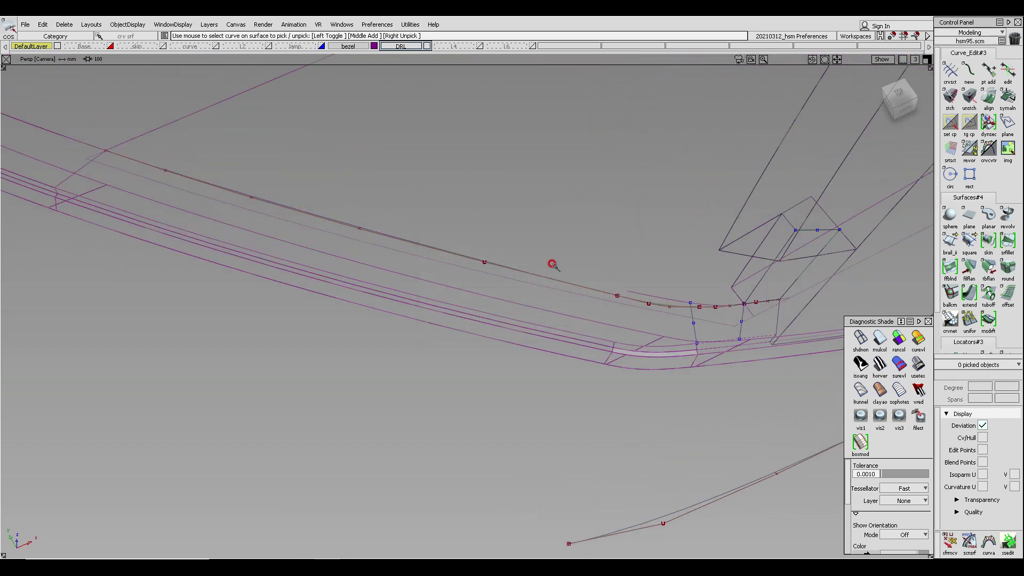
left_click(681, 310)
left_click(723, 302)
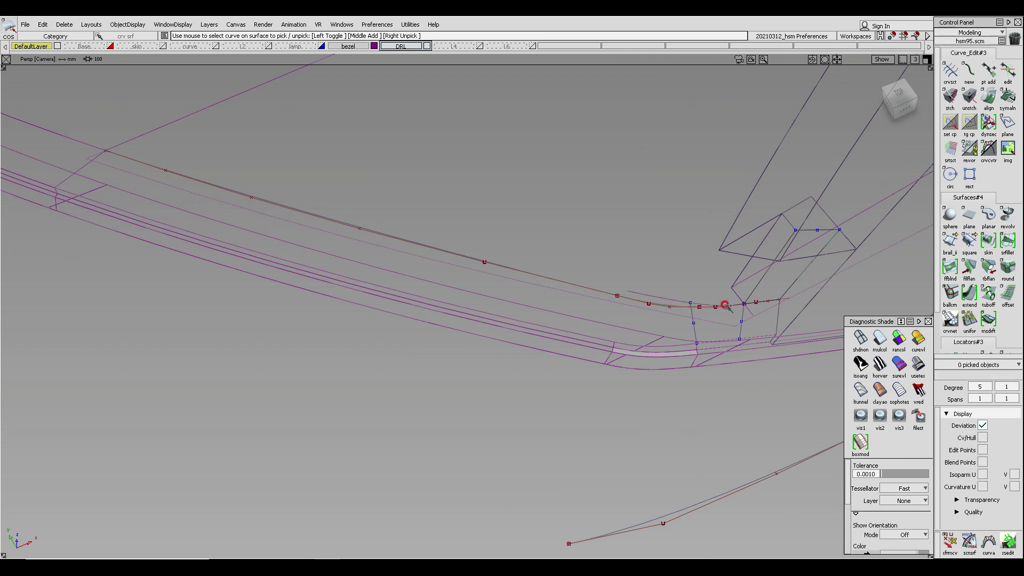
left_click(718, 313)
key("Delete")
key("Return")
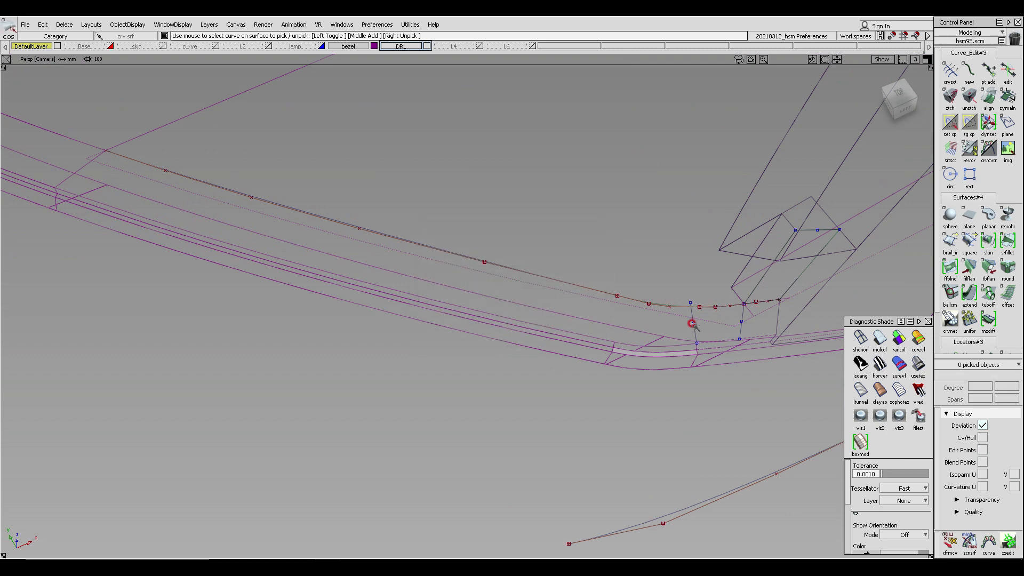
- Project the two edited curves onto the draft surface along the top-view direction
middle_click_drag(633, 255, 512, 187, "ctrl+shift")
mouse_move(538, 184)
right_mouse_down("ctrl+shift")
mouse_move(542, 219)
mouse_move(529, 228)
right_mouse_up("ctrl+shift")
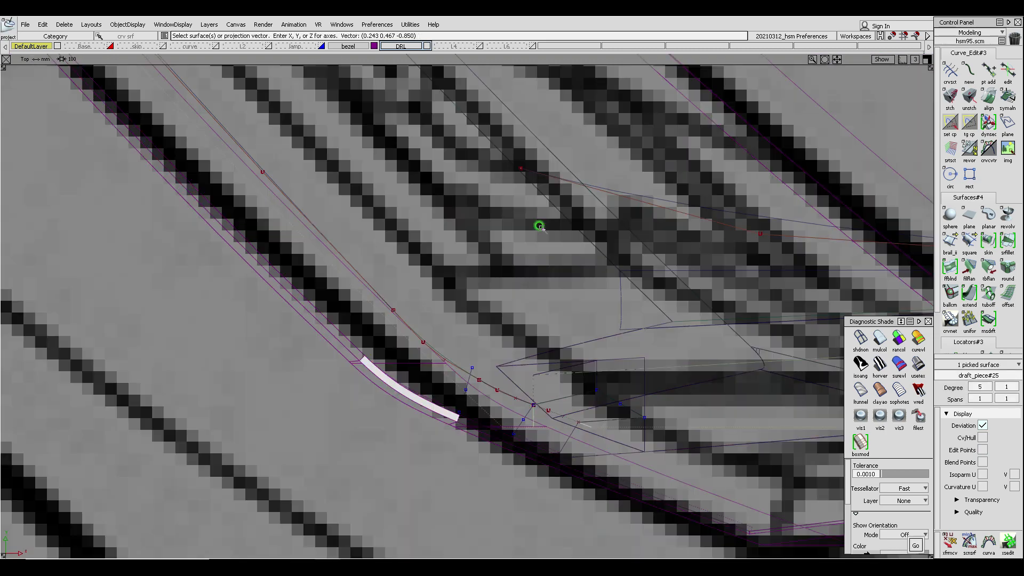
middle_click_drag(464, 236, 432, 228, "ctrl+shift")
left_click(374, 274)
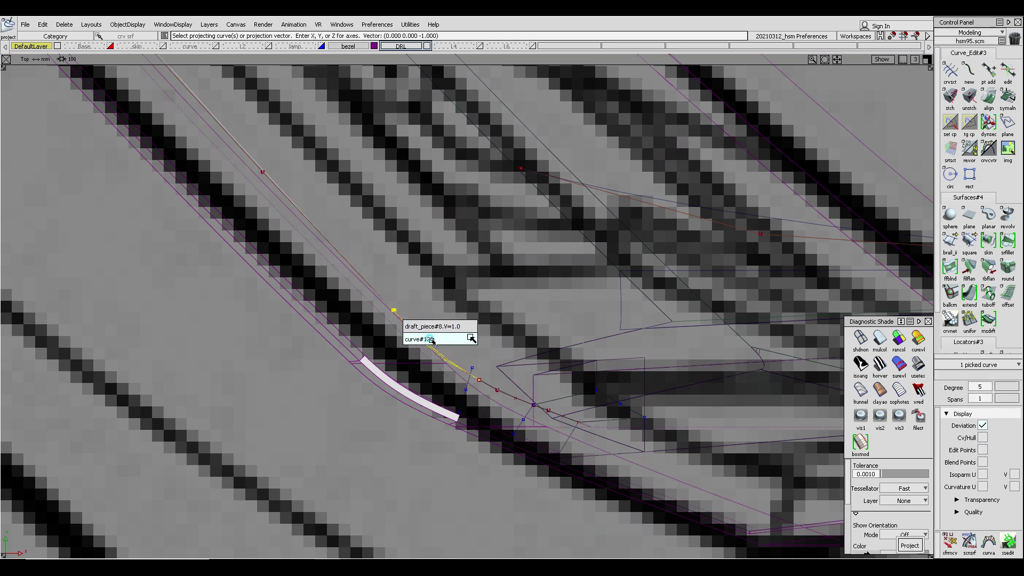
left_click(394, 311)
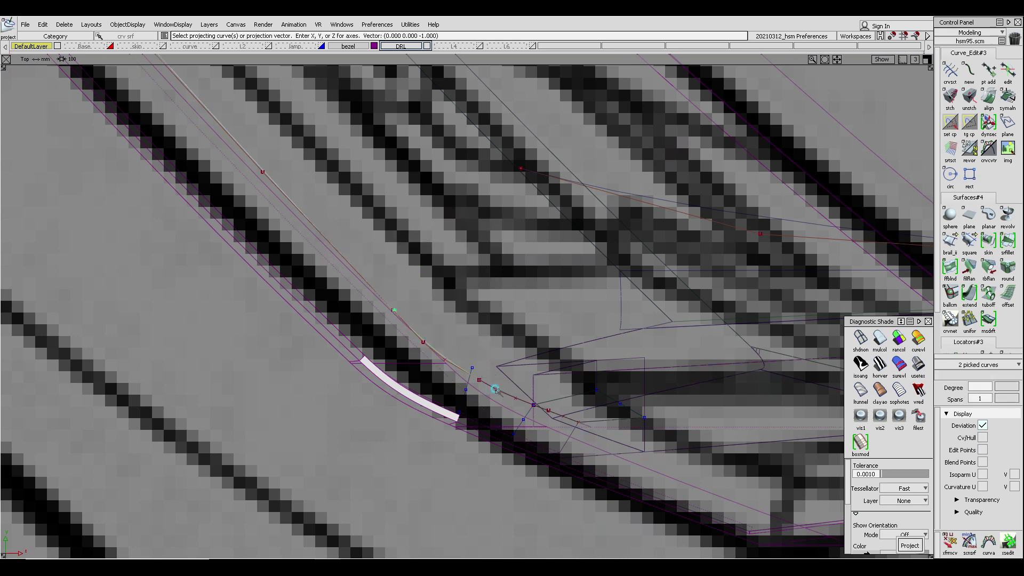
key("space")
key("F8")
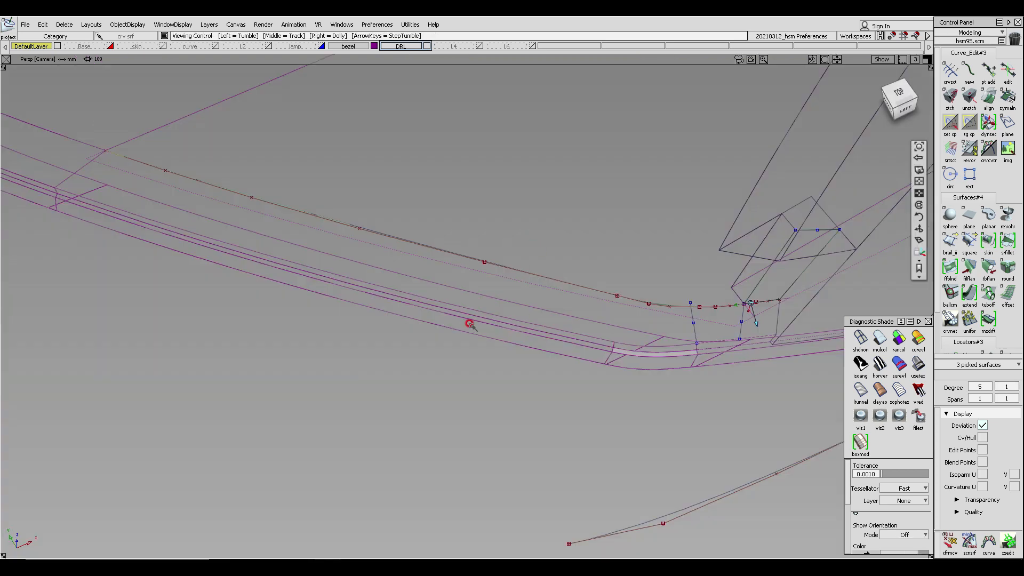
- Select the construction curves and assign them to layer L2
left_click_drag(469, 322, 642, 229, "alt+shift")
middle_click_drag(642, 229, 362, 185, "alt+shift")
left_click(859, 330)
left_click(880, 337)
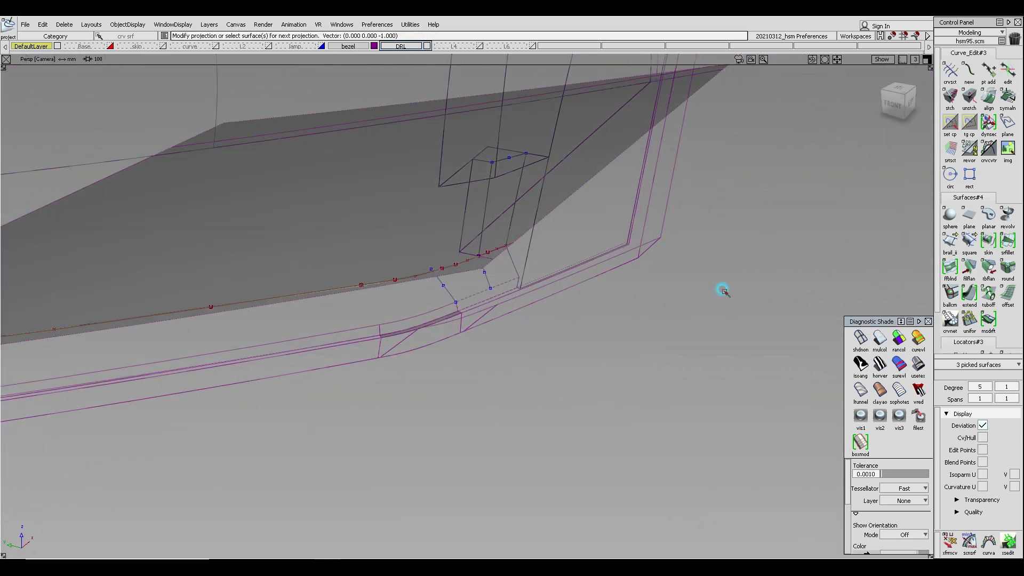
left_click_drag(248, 126, 376, 219, "ctrl+shift")
left_click_drag(186, 157, 594, 354)
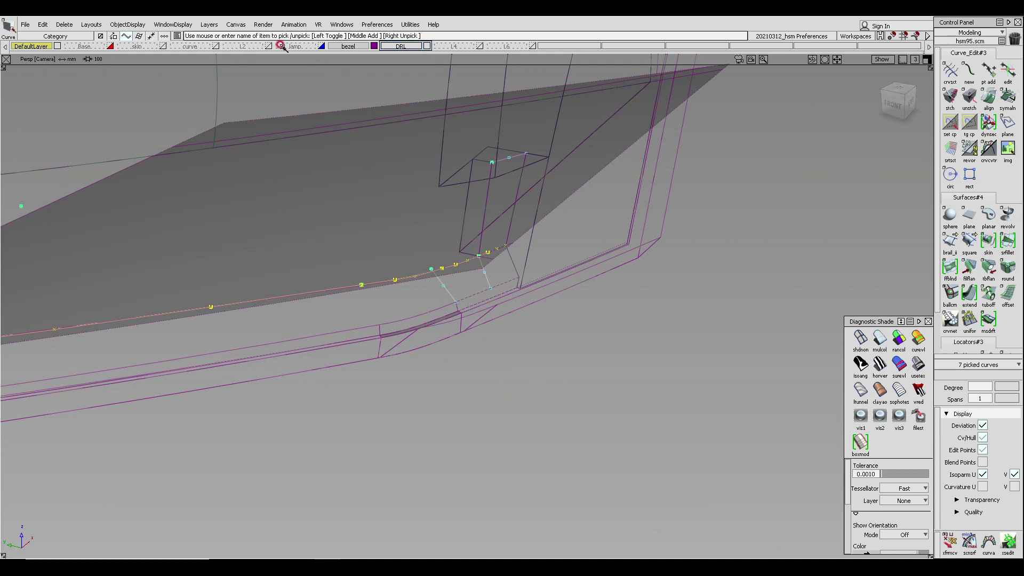
left_click(213, 46)
left_click(237, 46)
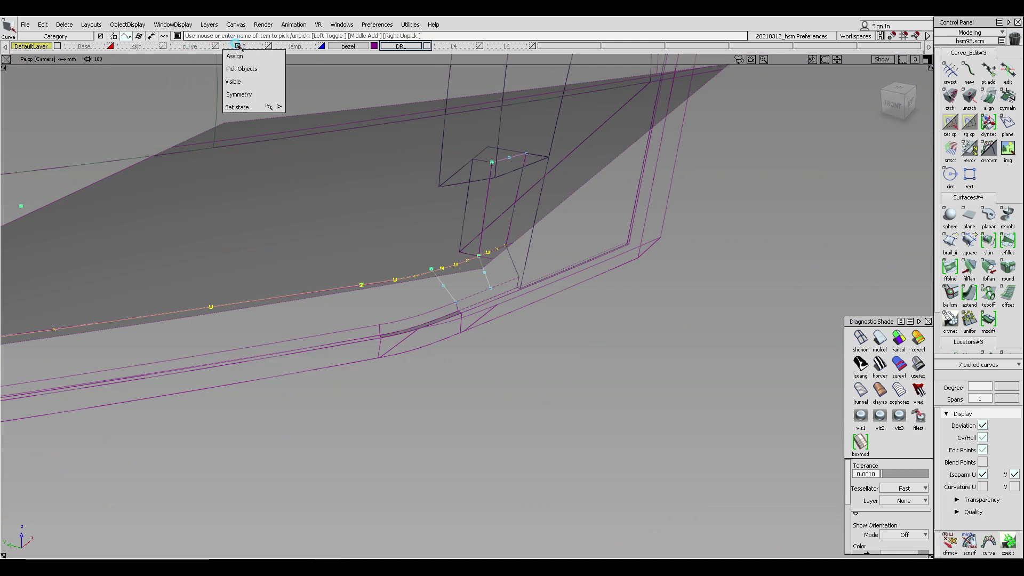
left_click(241, 56)
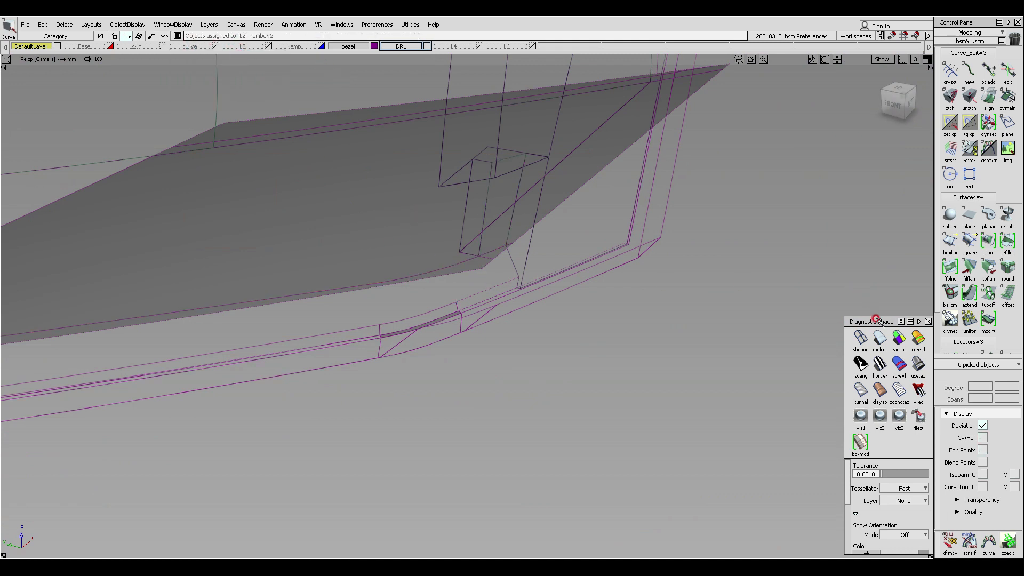
- Trim the draft surface at the corner using the projected curves
left_click(862, 335)
left_click_drag(484, 232, 402, 286, "alt+shift")
middle_click_drag(400, 285, 537, 282, "ctrl+shift")
left_click(537, 251)
left_click_drag(485, 248, 545, 301)
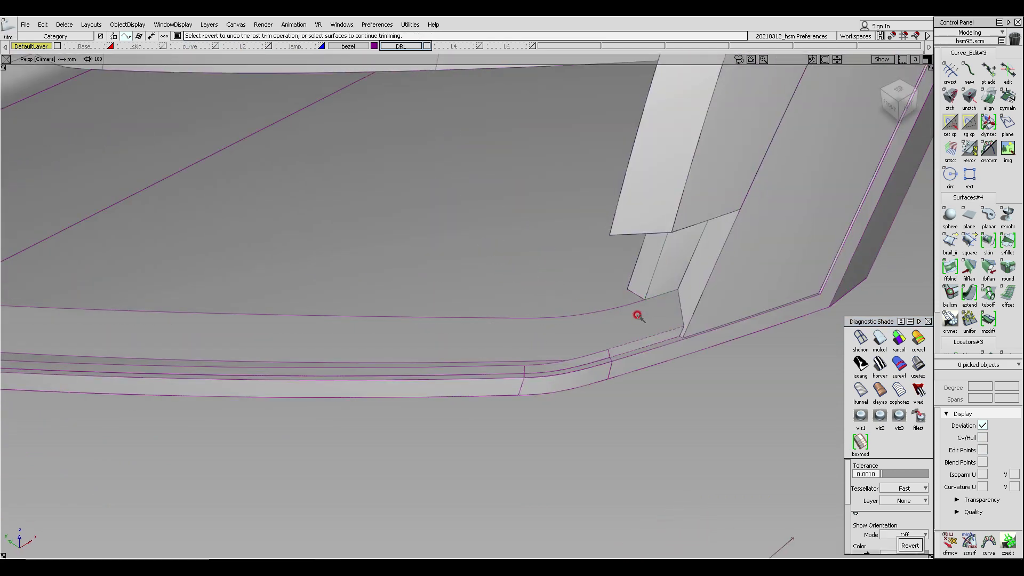
left_click_drag(638, 316, 455, 268, "alt+shift")
left_click_drag(352, 262, 180, 190, "alt+shift")
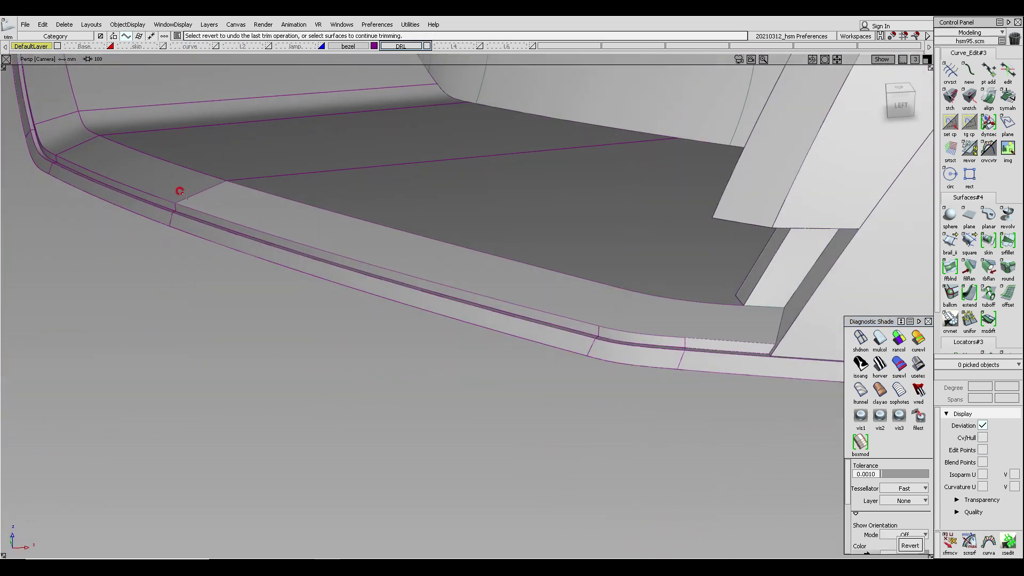
- Skin surfaces between the draft surface edges and the strip edges along the corner
left_click(988, 241)
left_click(273, 194)
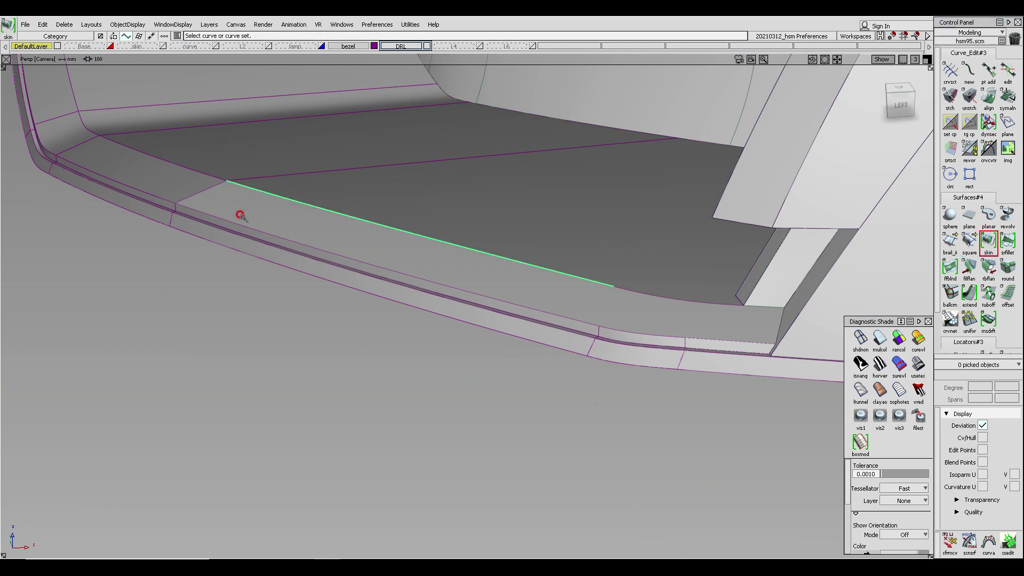
left_click(234, 220)
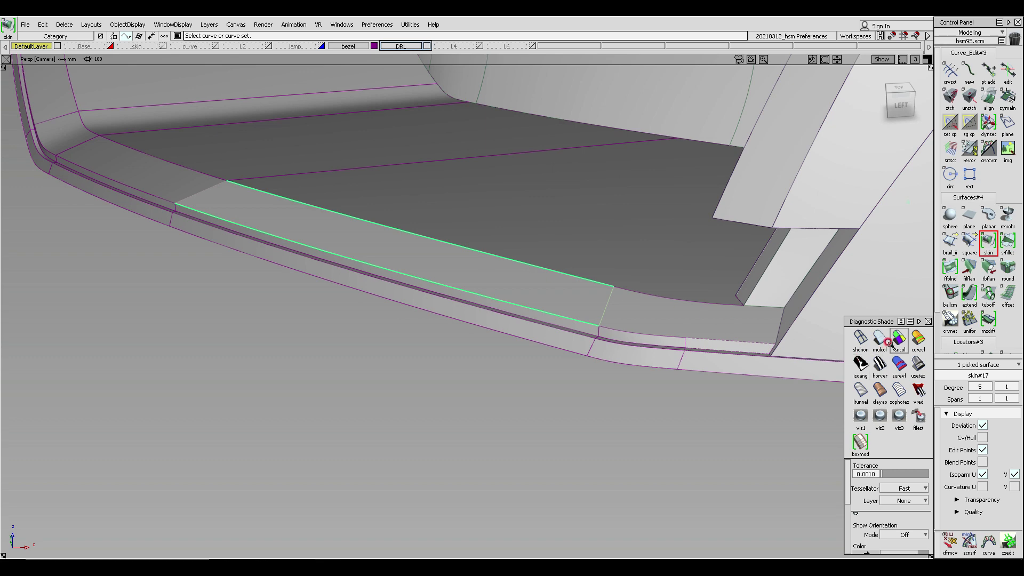
mouse_move(423, 235)
left_mouse_down("alt+shift")
mouse_move(663, 285)
mouse_move(666, 301)
mouse_move(640, 299)
mouse_move(677, 327)
mouse_move(656, 343)
mouse_move(552, 263)
mouse_move(519, 203)
left_mouse_up("alt+shift")
left_click_drag(626, 317, 626, 248, "ctrl+shift")
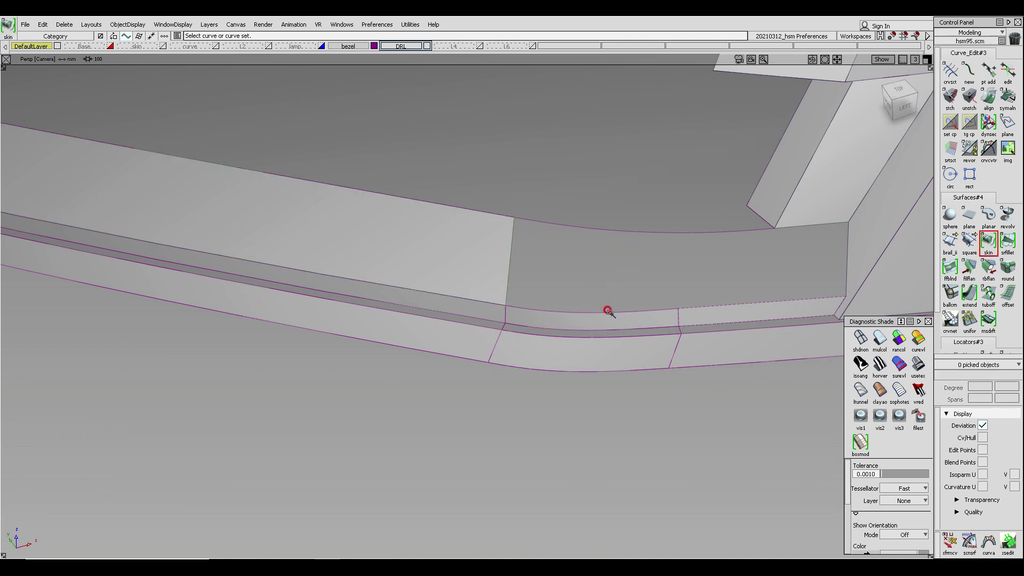
left_click(578, 229)
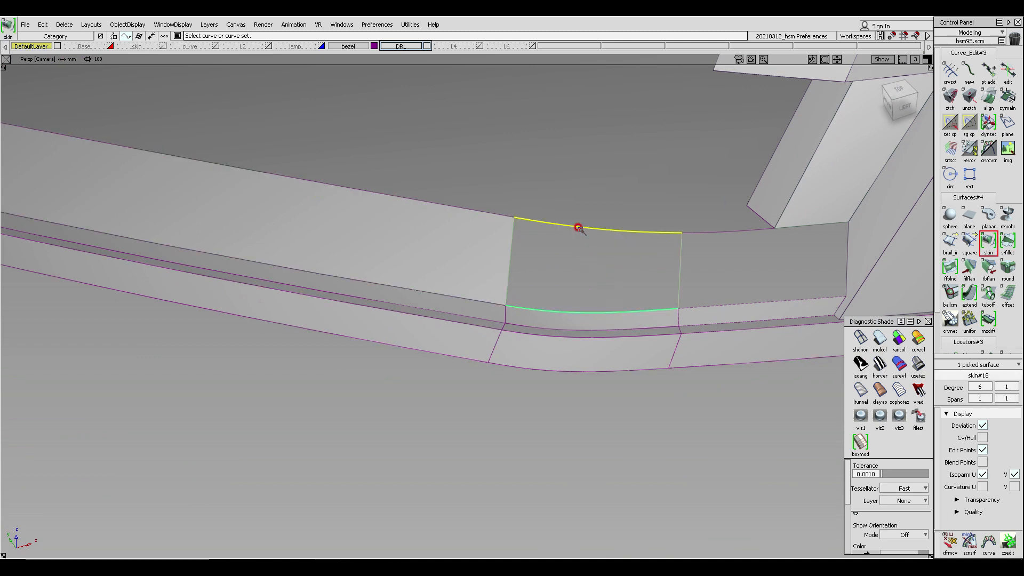
left_click(882, 343)
- Duplicate the trimmed draft surface's edge at the corner as a curve
mouse_move(765, 302)
left_mouse_down("ctrl+shift")
mouse_move(763, 259)
mouse_move(625, 245)
left_mouse_up("ctrl+shift")
left_click(745, 276)
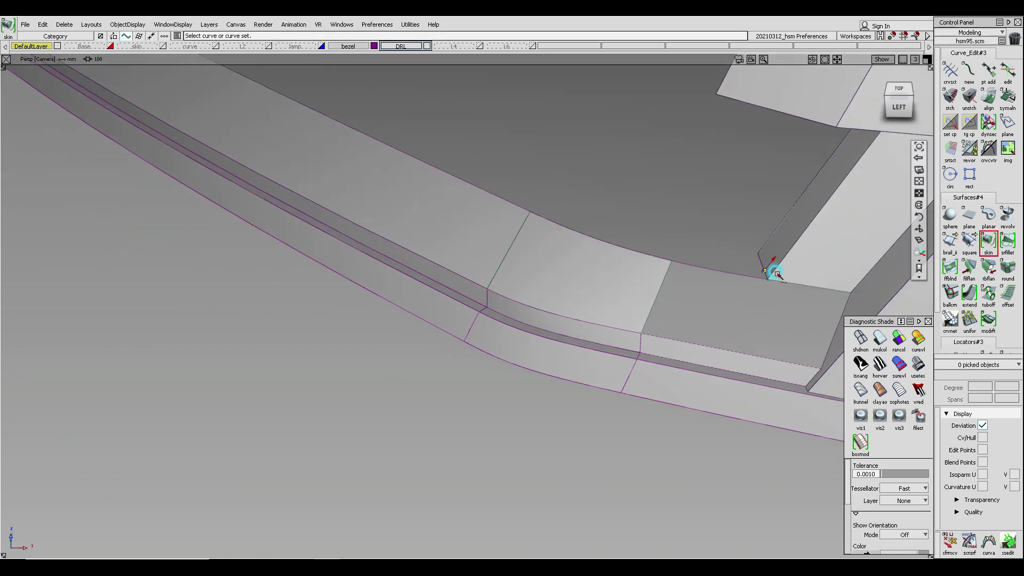
left_click_drag(777, 274, 373, 144, "alt+shift")
right_click_drag(384, 206, 382, 197, "alt+shift")
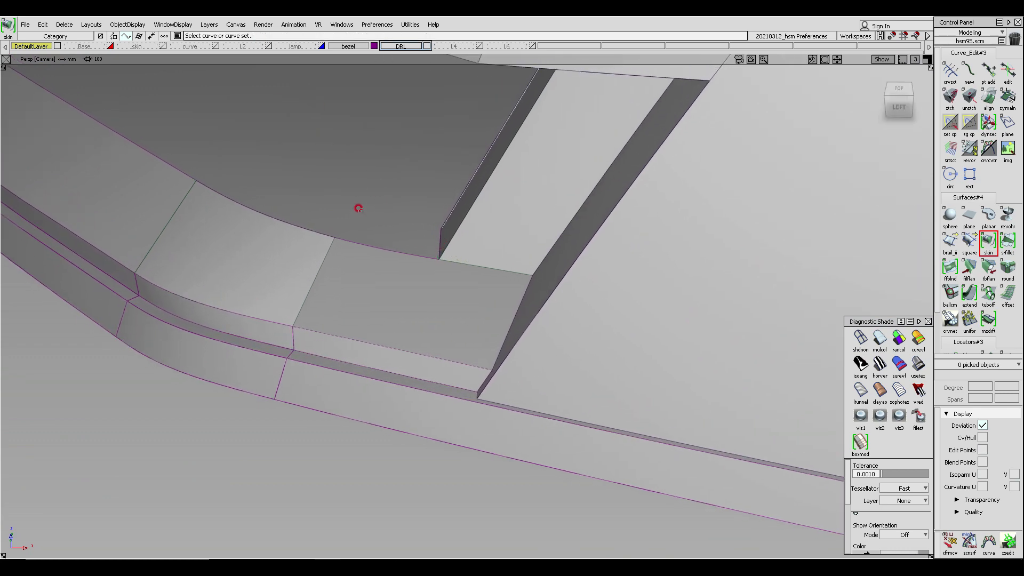
left_click_drag(358, 208, 372, 245, "alt+shift")
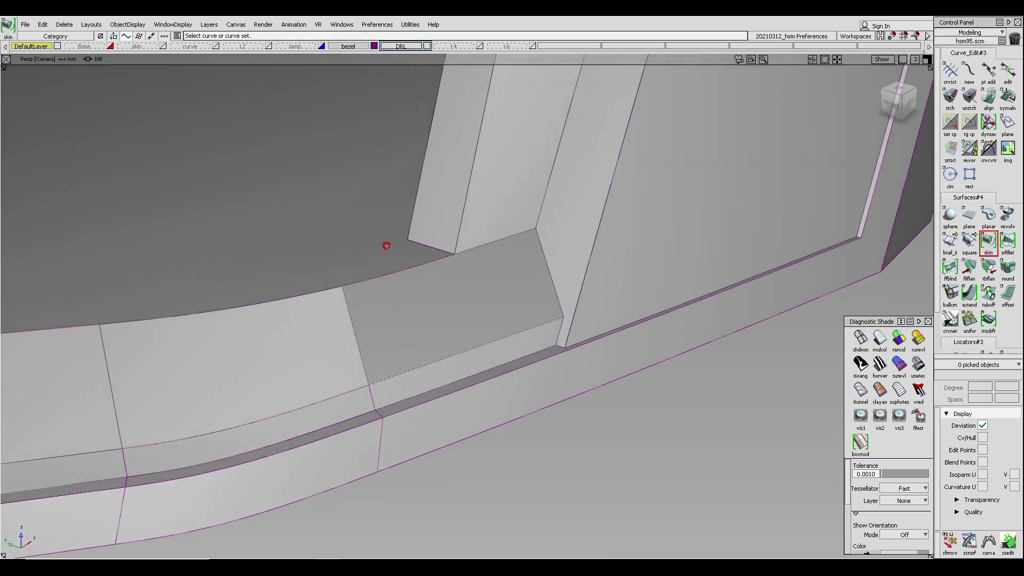
left_click(386, 246, "ctrl+shift")
left_click(382, 320, "ctrl+shift")
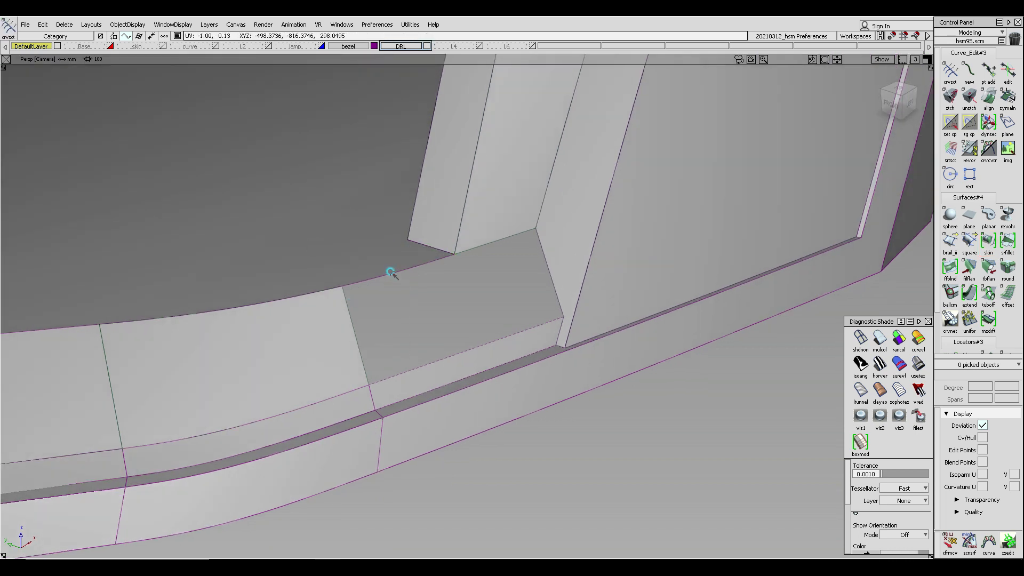
left_click_drag(397, 266, 397, 300, "ctrl+shift")
left_click_drag(401, 353, 401, 353, "ctrl+shift")
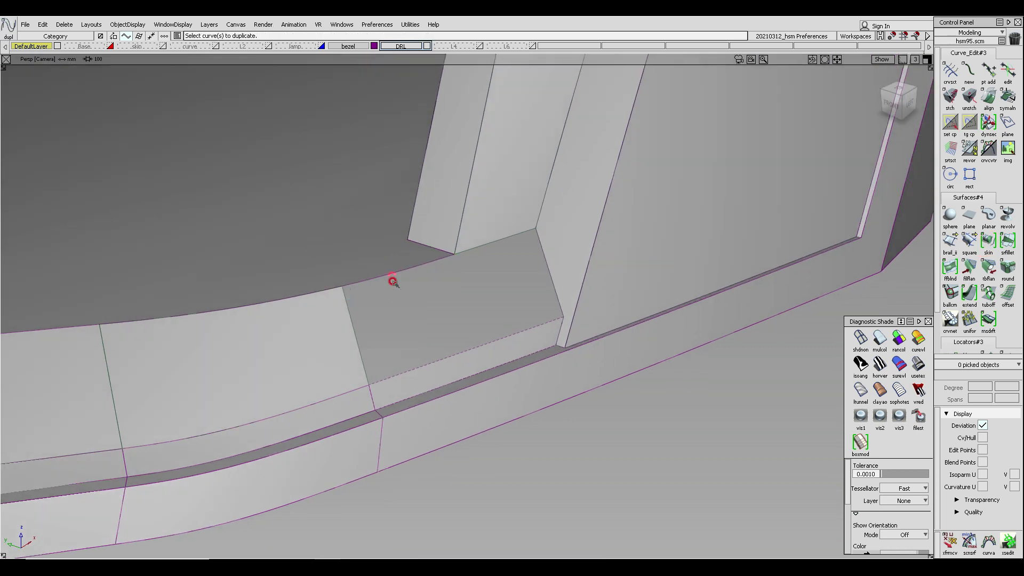
left_click(398, 271)
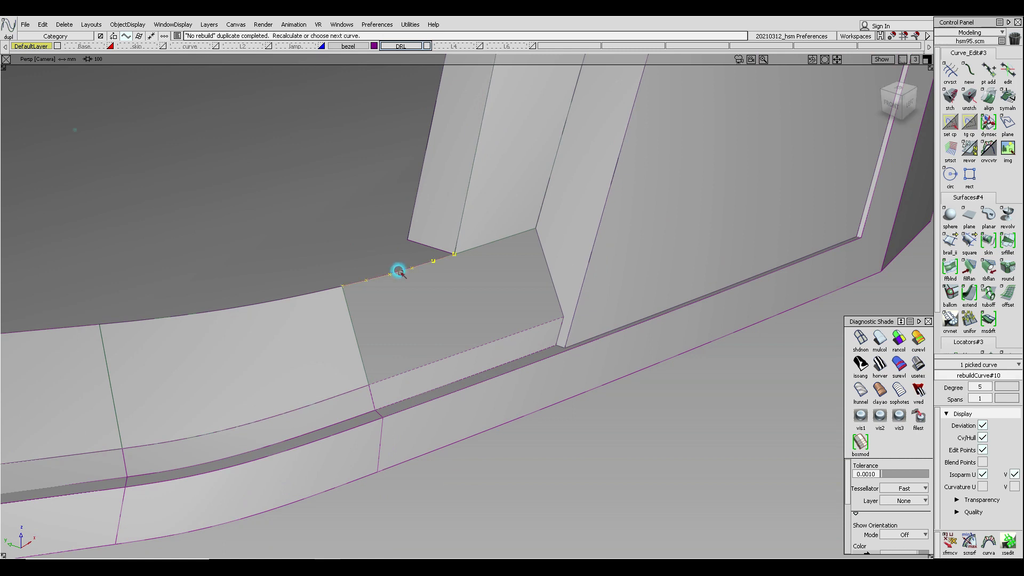
- Attach the duplicated edge curves into a single curve
left_click(469, 252)
left_click_drag(452, 258, 452, 258, "ctrl+shift")
left_click_drag(450, 350, 449, 349, "ctrl+shift")
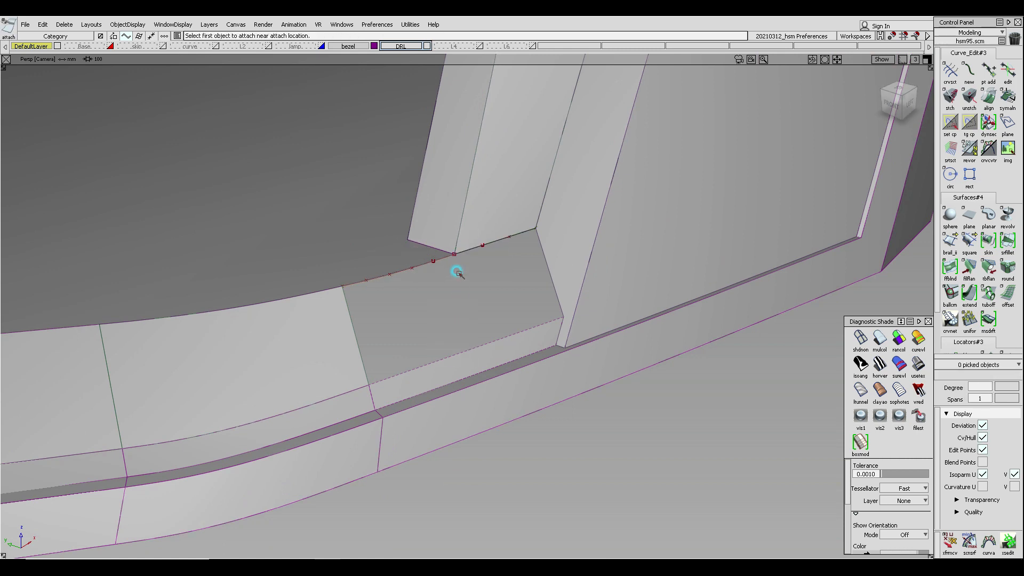
left_click(446, 255)
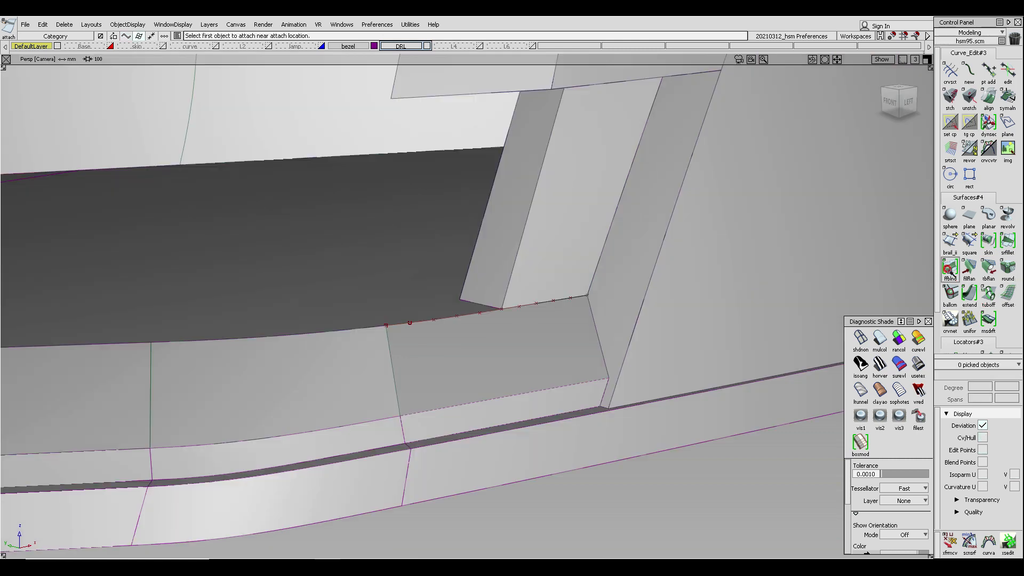
- Skin a surface between the attached curve and the adjacent trim edge to fill the corner
left_click(950, 268)
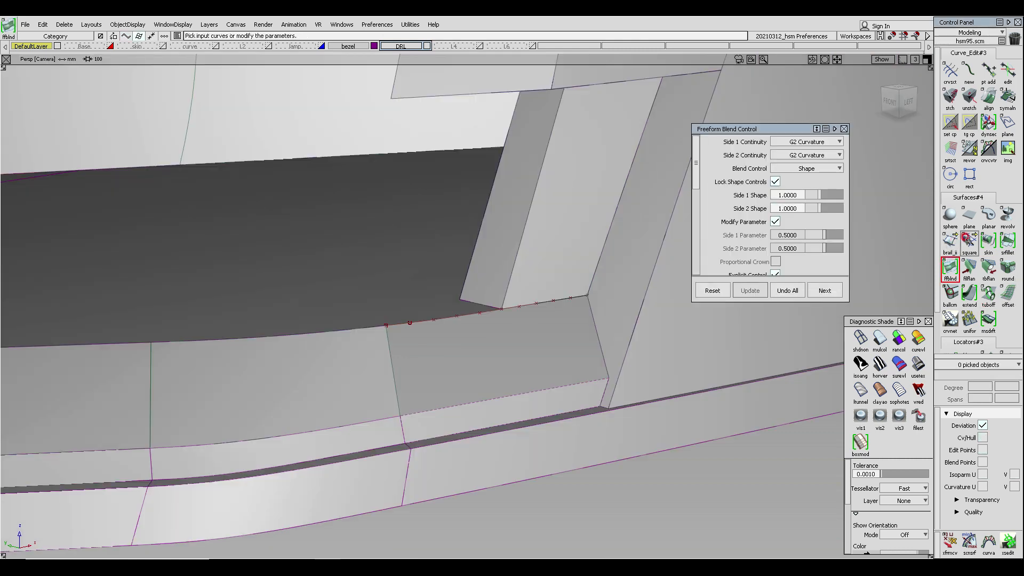
left_click(988, 241)
left_click(468, 314)
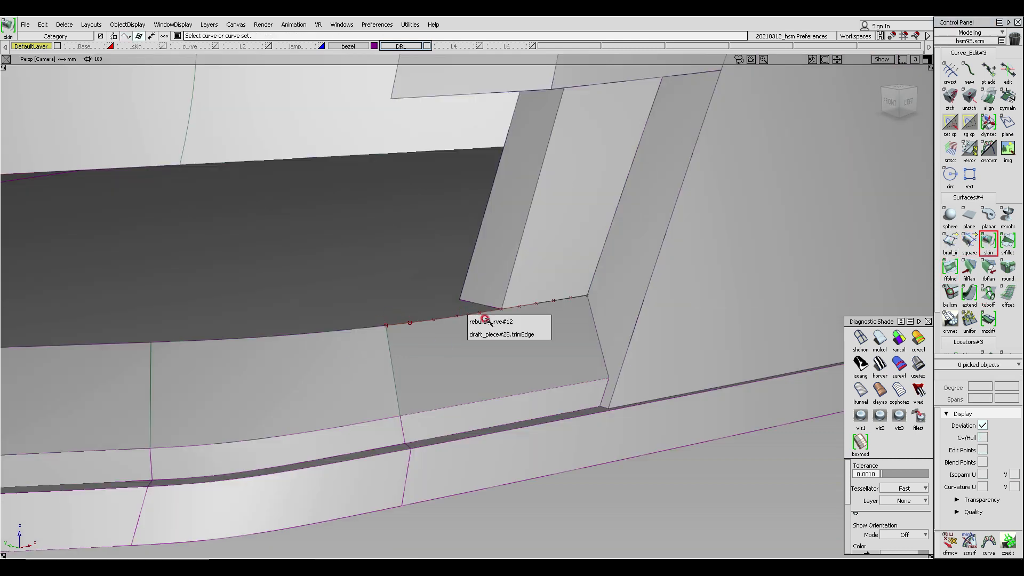
left_click(488, 322)
mouse_move(511, 355)
left_mouse_down("alt+shift")
mouse_move(509, 407)
mouse_move(477, 291)
left_mouse_up("alt+shift")
left_click(509, 401)
left_click(879, 338)
mouse_move(581, 307)
right_mouse_down("alt+shift")
mouse_move(521, 324)
mouse_move(427, 327)
right_mouse_up("alt+shift")
mouse_move(397, 336)
left_mouse_down("alt+shift")
mouse_move(367, 375)
mouse_move(428, 414)
mouse_move(425, 455)
mouse_move(414, 459)
mouse_move(731, 217)
mouse_move(660, 195)
mouse_move(449, 215)
mouse_move(521, 313)
mouse_move(409, 386)
mouse_move(359, 297)
mouse_move(430, 489)
mouse_move(435, 418)
mouse_move(464, 347)
mouse_move(405, 356)
mouse_move(433, 318)
mouse_move(439, 339)
mouse_move(98, 224)
mouse_move(18, 213)
mouse_move(19, 189)
mouse_move(667, 336)
mouse_move(476, 366)
mouse_move(528, 302)
mouse_move(542, 237)
mouse_move(434, 217)
mouse_move(530, 238)
mouse_move(607, 325)
mouse_move(599, 382)
left_mouse_up("alt+shift")
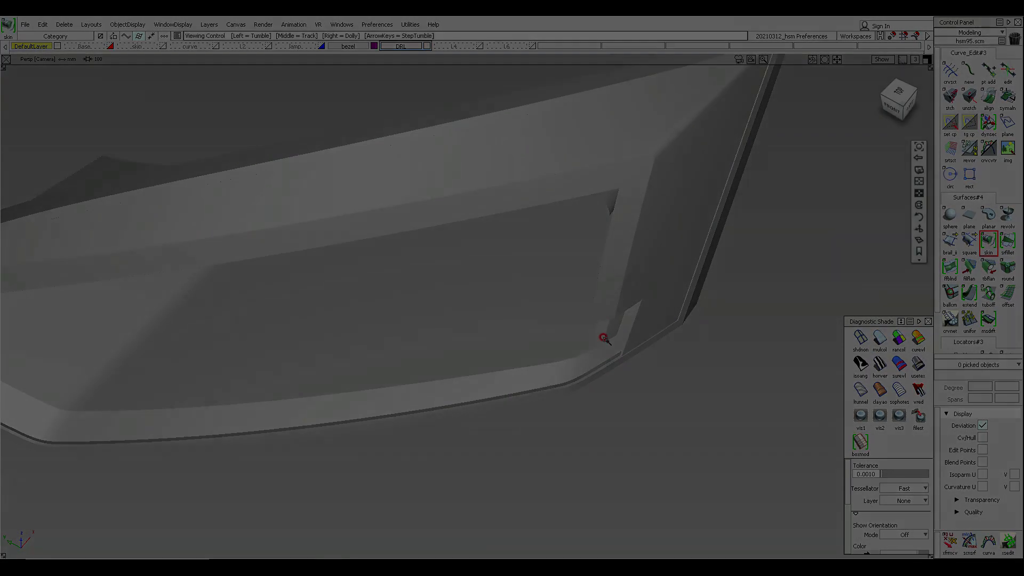